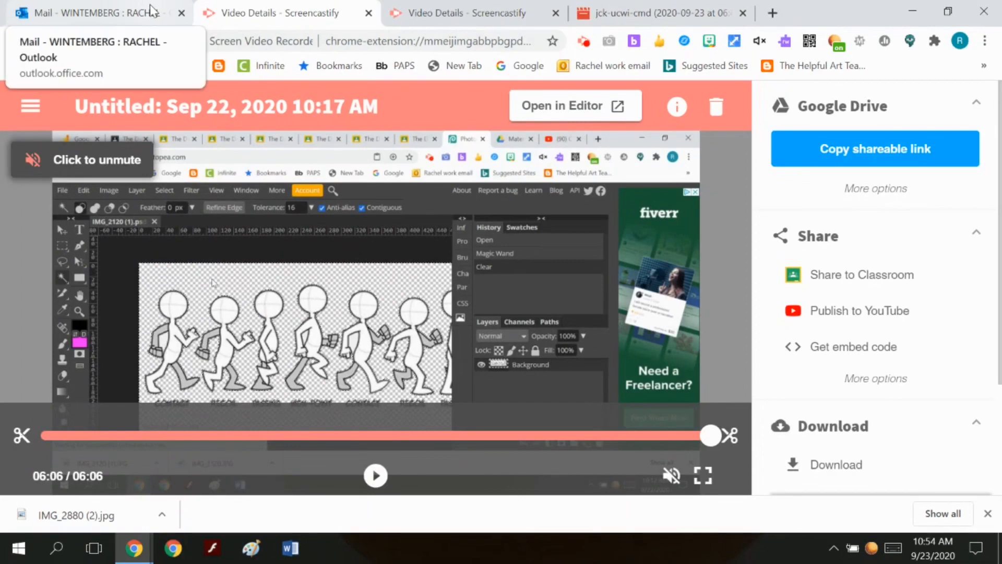
# Switch to the Outlook inbox, find yesterday's self-sent e-mail with the car drawing, and download its IMG_2880.jpg attachment
pyautogui.click(152, 10)
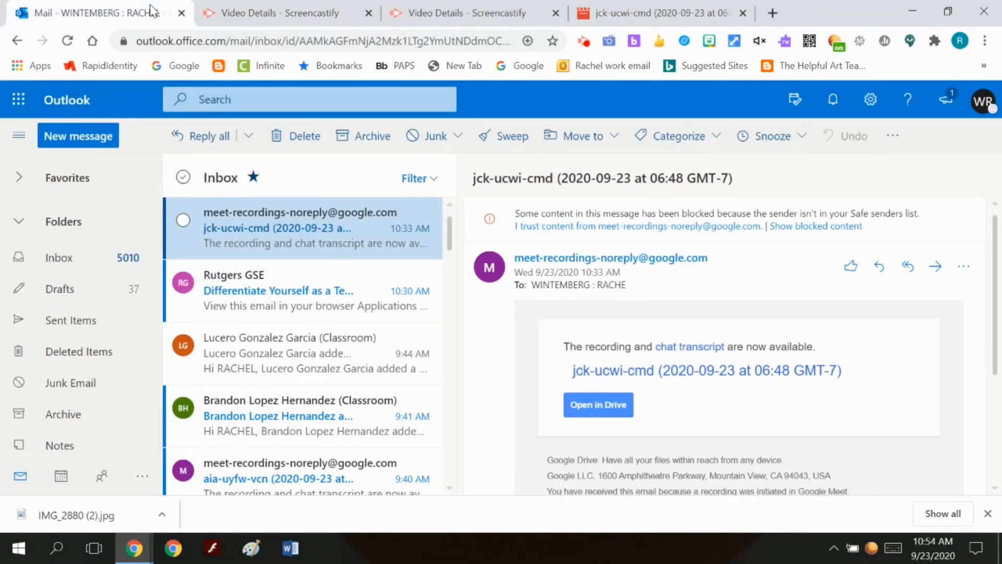
pyautogui.scroll(-3, 219, 295)
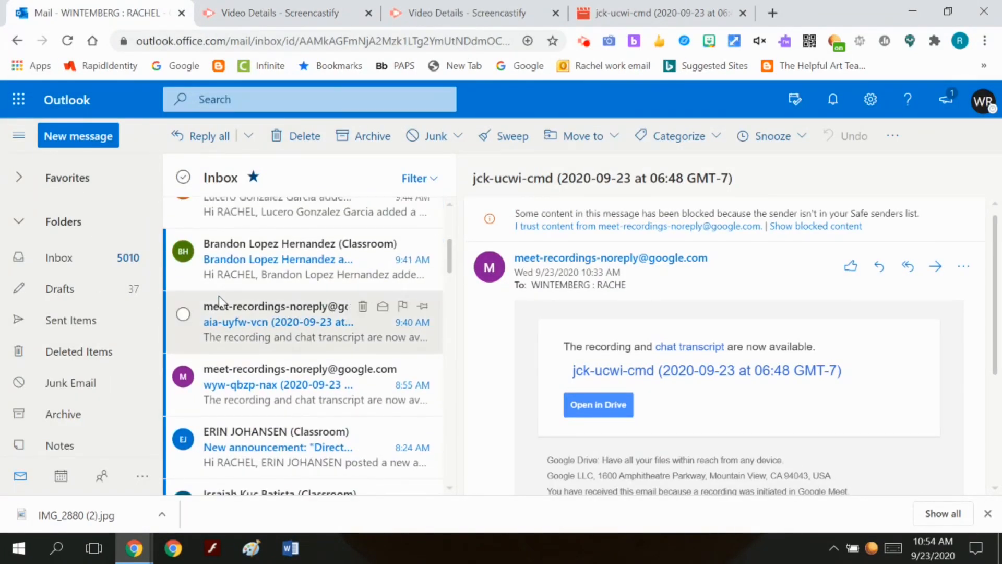
pyautogui.scroll(-4, 219, 295)
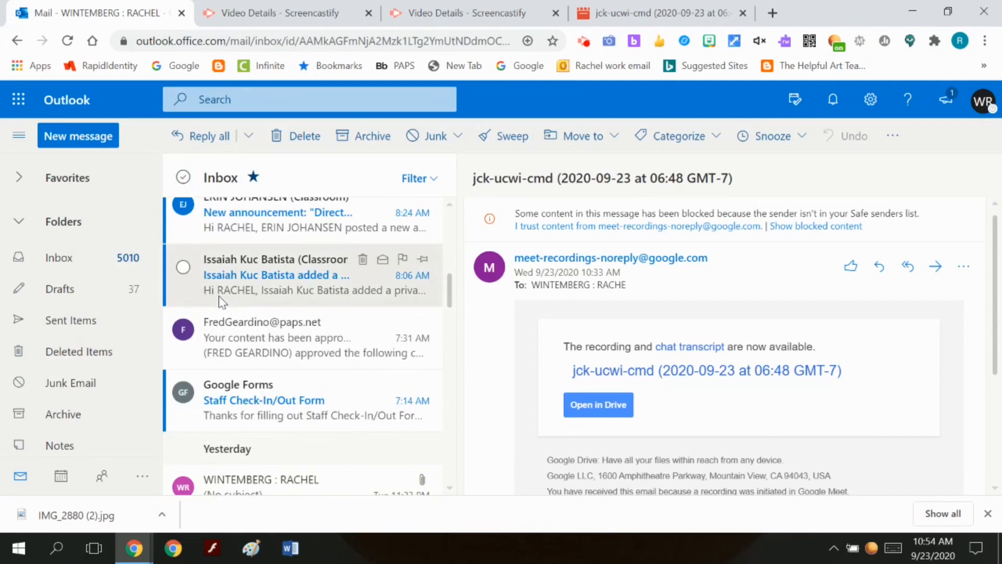
pyautogui.scroll(-2, 299, 405)
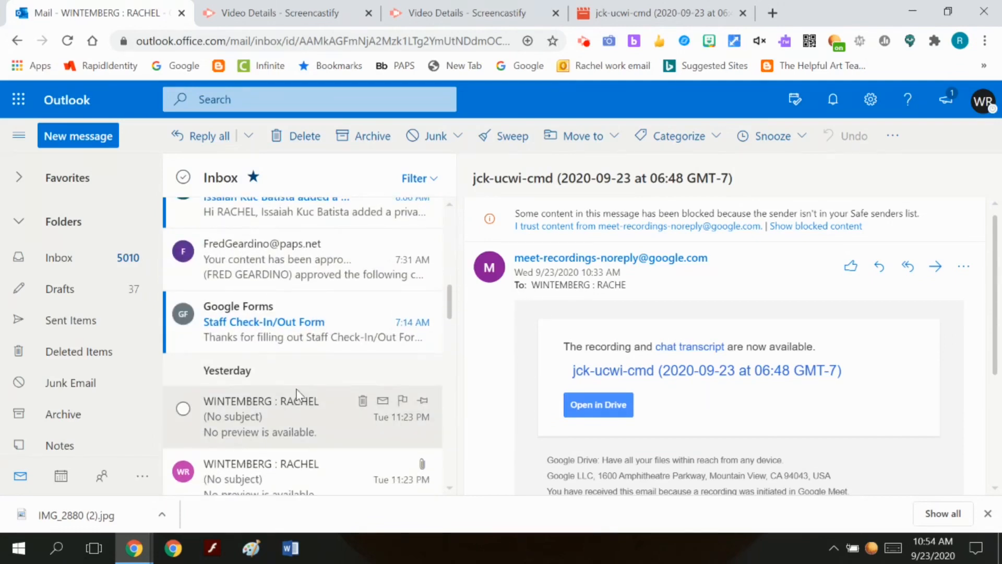
pyautogui.click(291, 411)
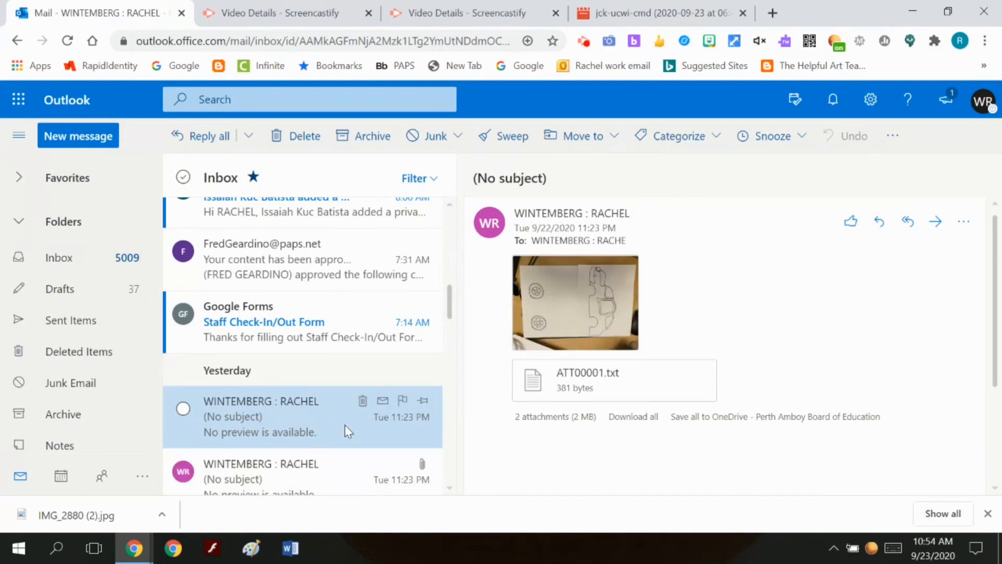
pyautogui.scroll(-2, 348, 431)
pyautogui.click(315, 394)
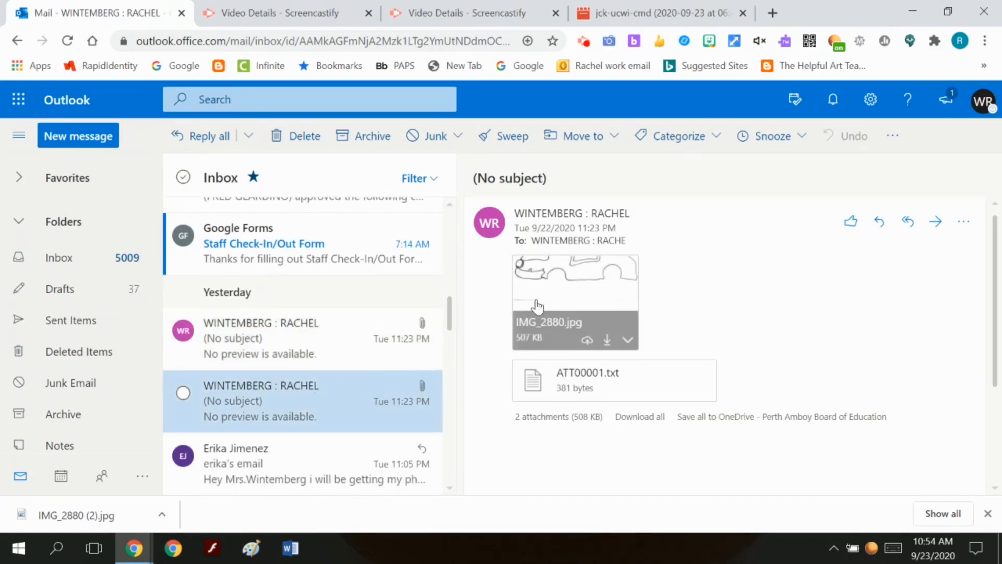
pyautogui.click(607, 340)
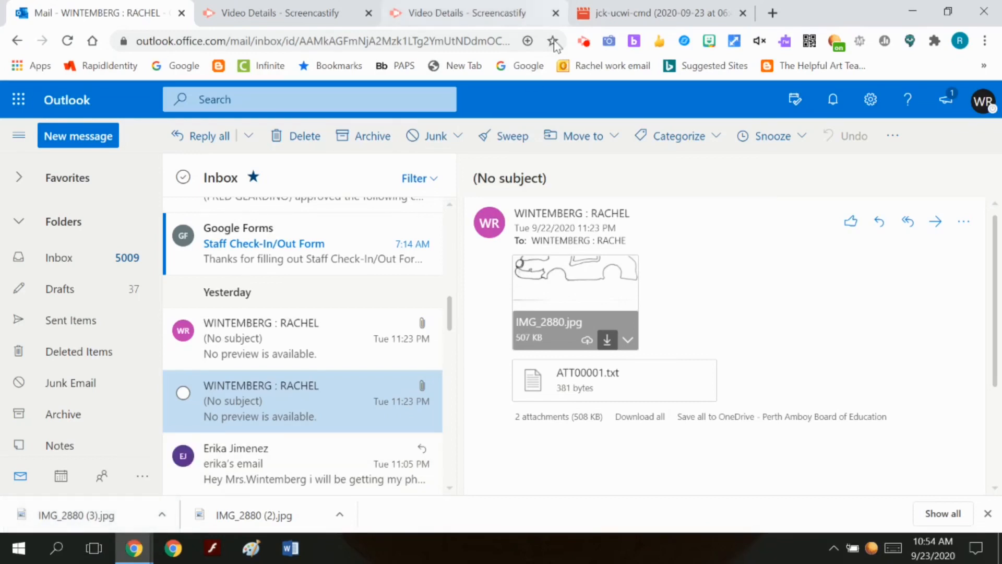
# Open the Photopea online photo editor at photopea.com in the current browser tab
pyautogui.click(316, 42)
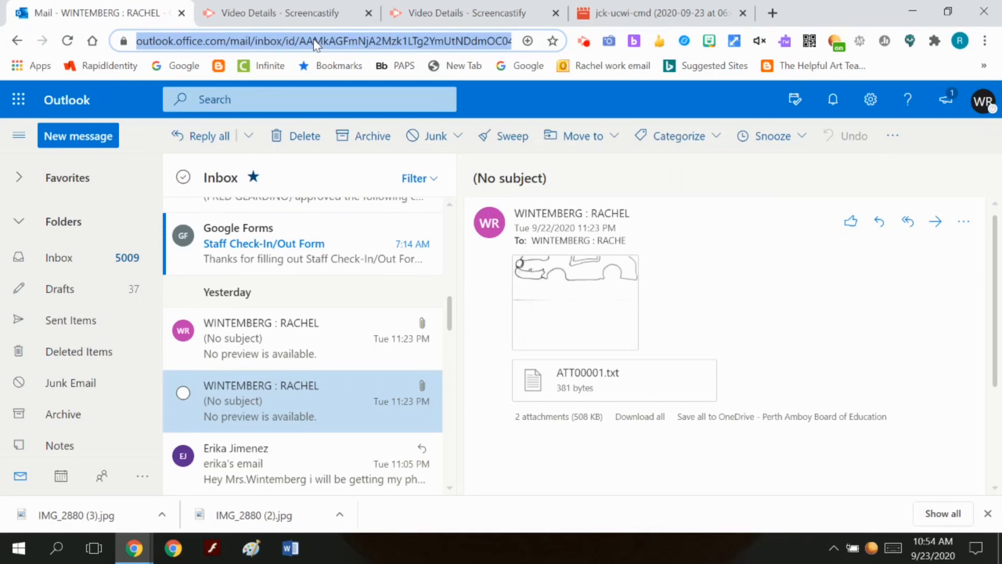
pyautogui.write('phot')
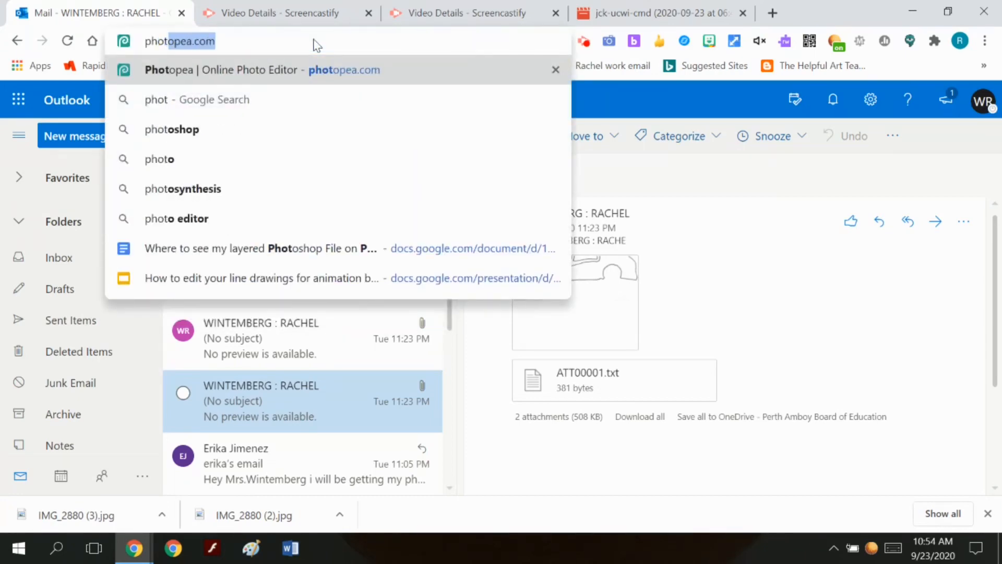
pyautogui.click(328, 73)
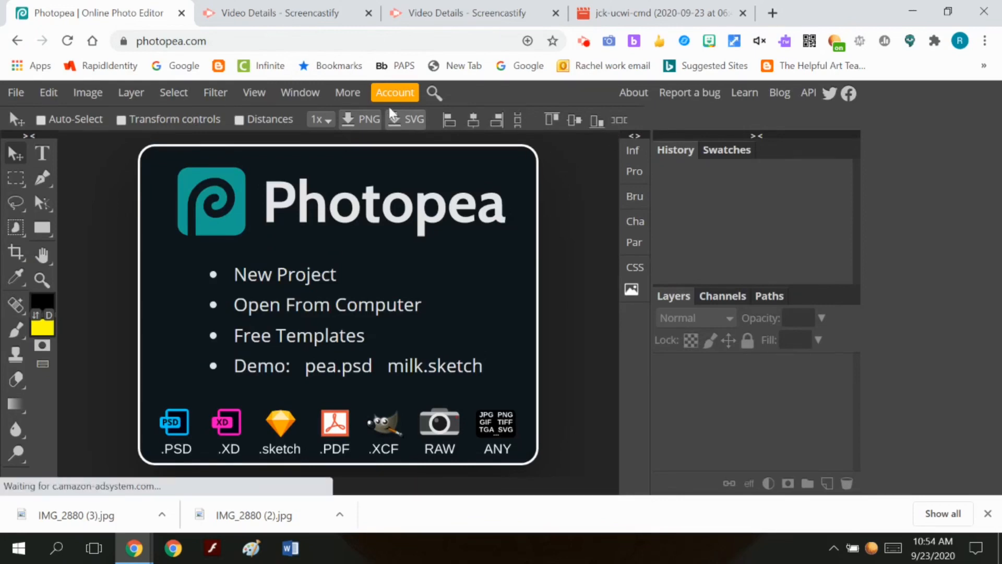
# Log out of the Photopea account and log back in with the Google account, closing the account window
pyautogui.click(396, 95)
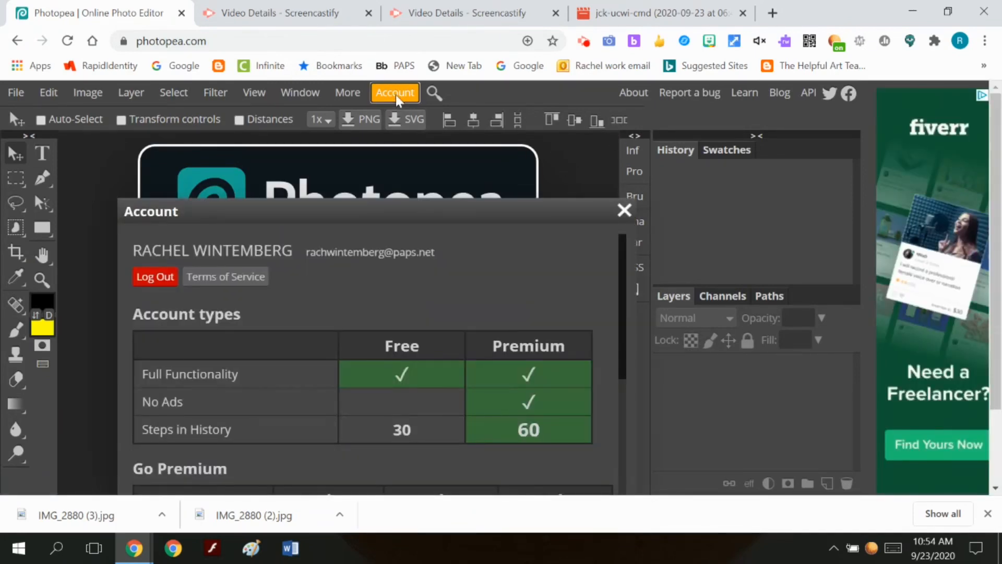
pyautogui.click(148, 274)
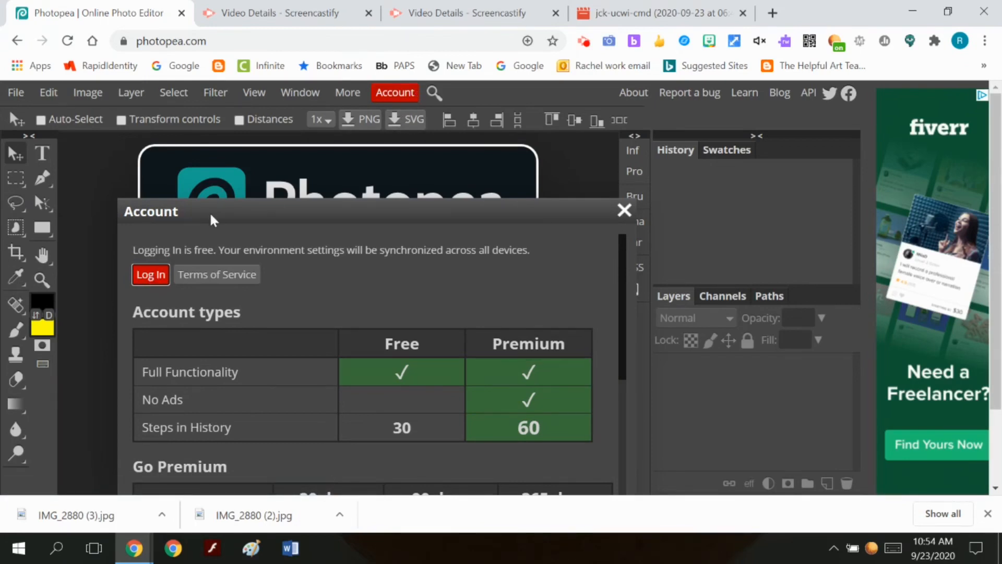
pyautogui.click(389, 92)
pyautogui.click(154, 274)
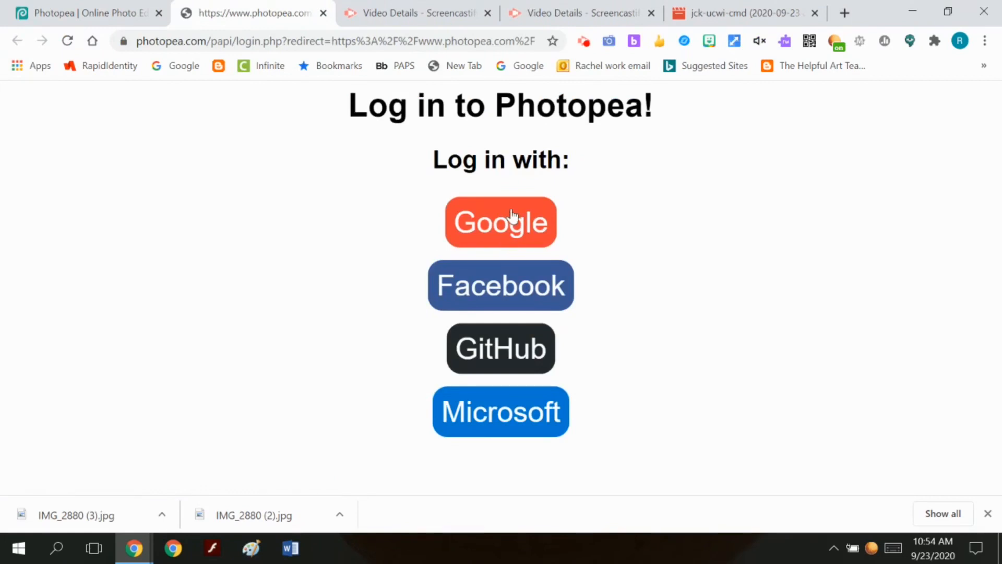
pyautogui.click(506, 234)
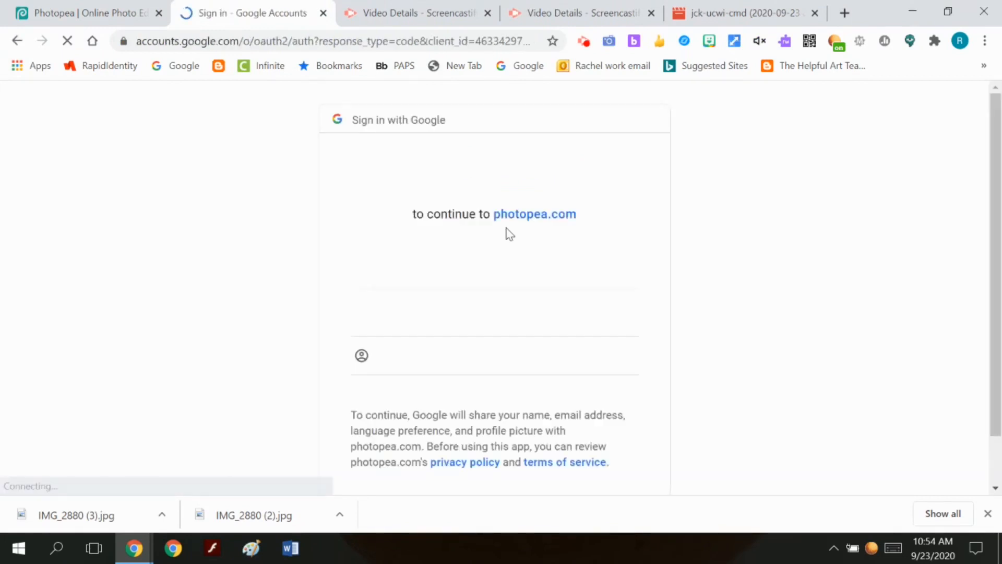
pyautogui.click(471, 272)
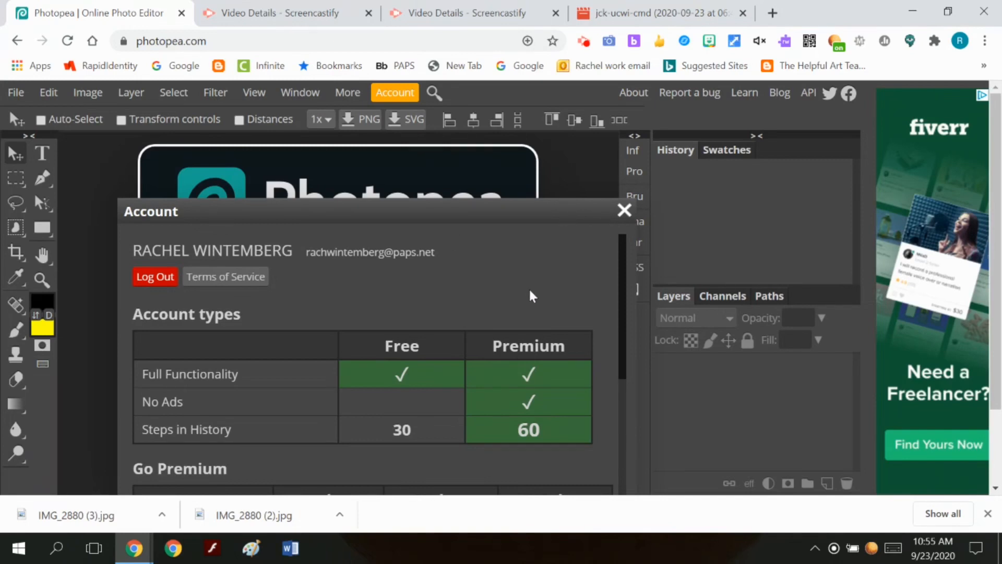
pyautogui.scroll(-3, 327, 436)
pyautogui.scroll(3, 345, 399)
pyautogui.click(627, 211)
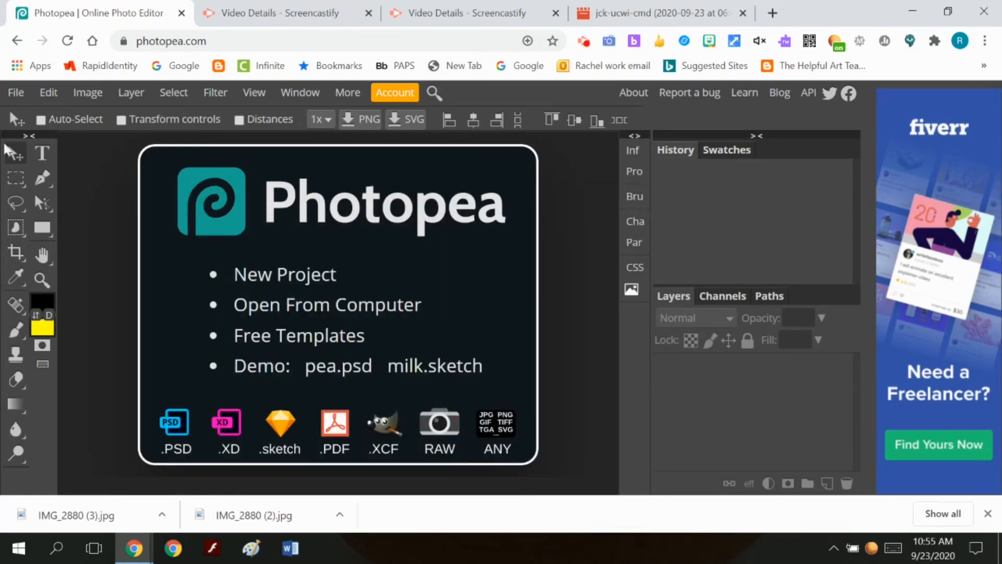
# Open the image IMG_2880 (3) from the Downloads folder, filtering the files by today's modification date
pyautogui.click(17, 94)
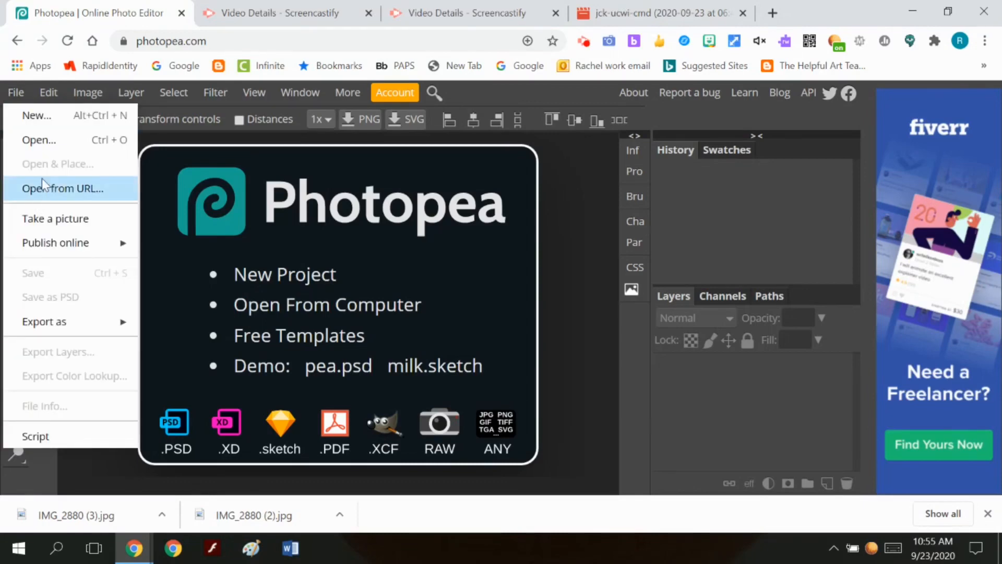
pyautogui.click(57, 141)
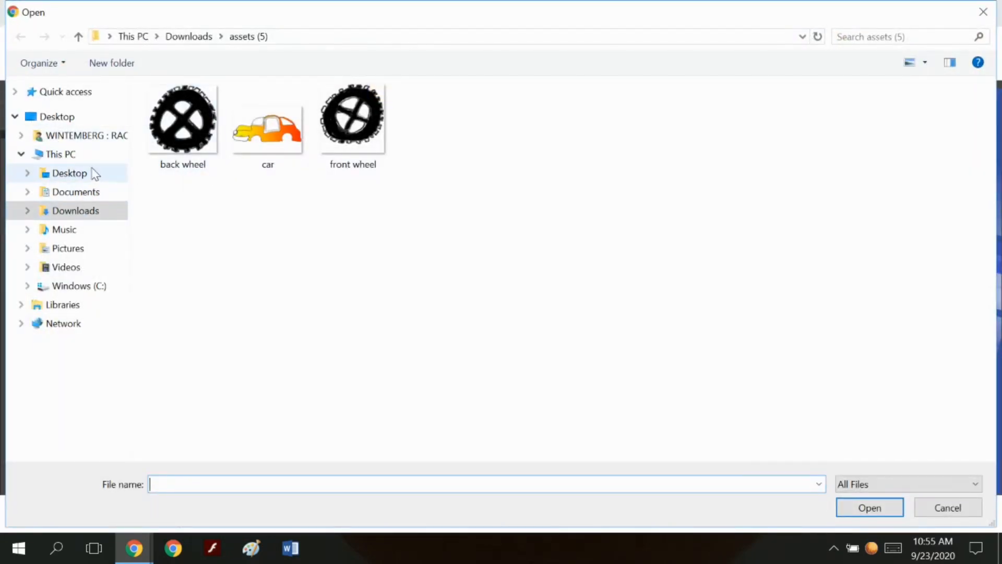
pyautogui.click(83, 211)
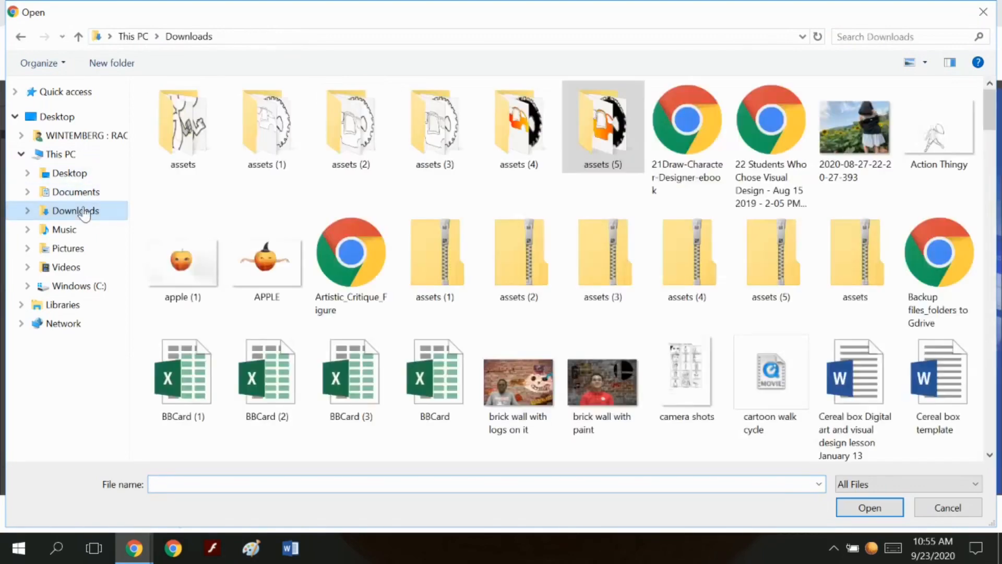
pyautogui.click(858, 36)
pyautogui.click(859, 58)
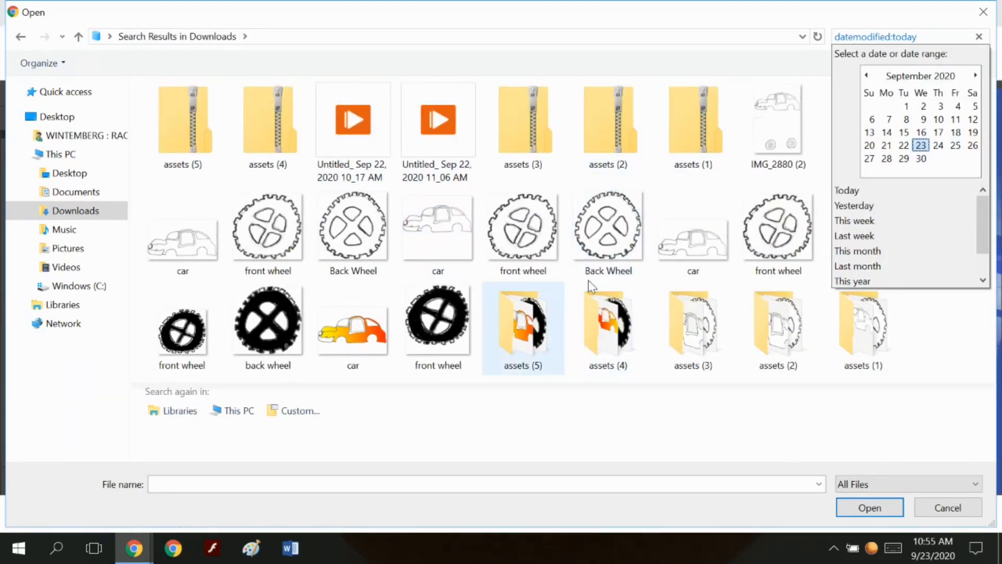
pyautogui.click(791, 144)
pyautogui.click(829, 155)
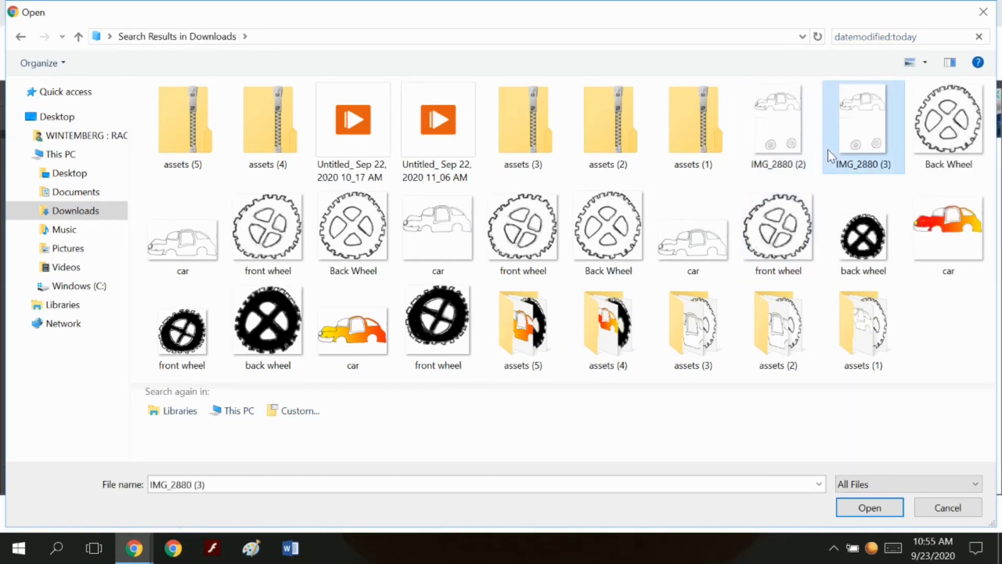
pyautogui.click(879, 514)
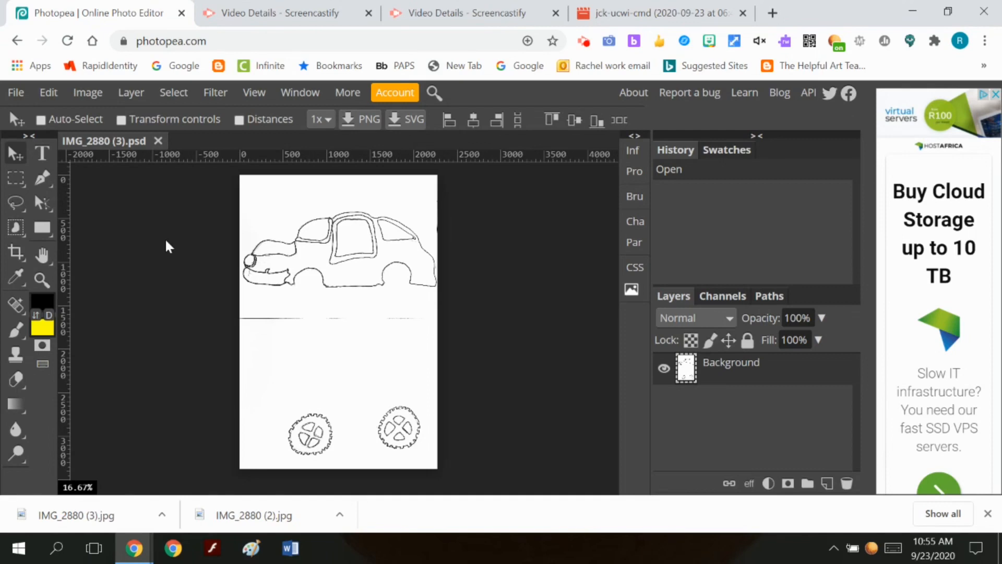
# Try deleting the white background around the car and wheels with a Magic Wand selection, and undo the deletion
pyautogui.click(24, 236)
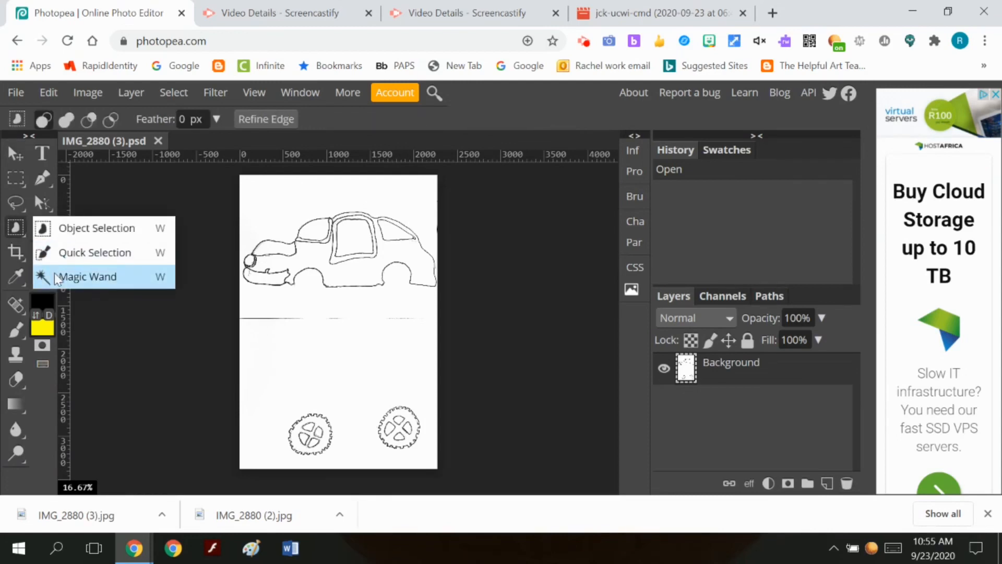
pyautogui.click(57, 278)
pyautogui.click(286, 209)
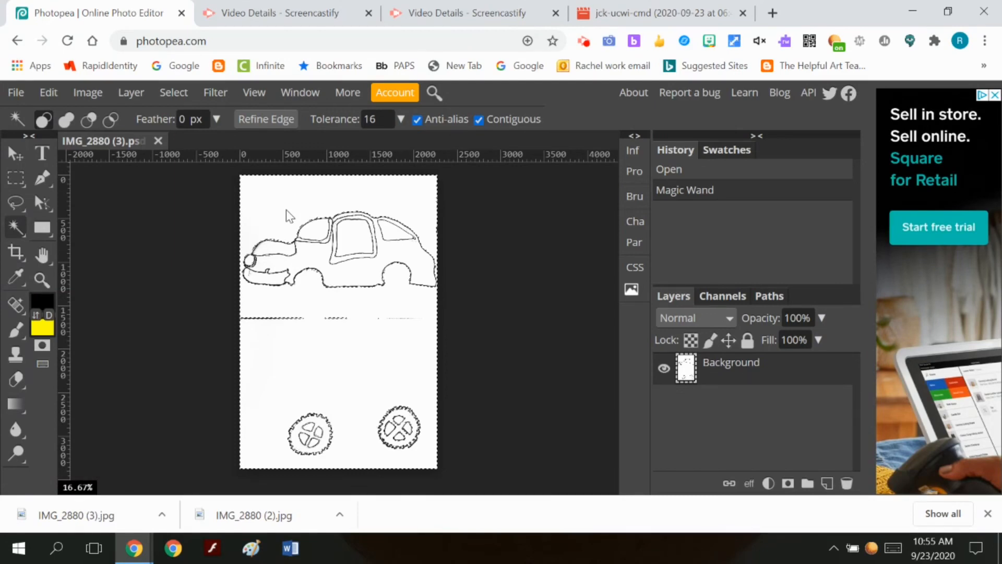
pyautogui.press('Delete')
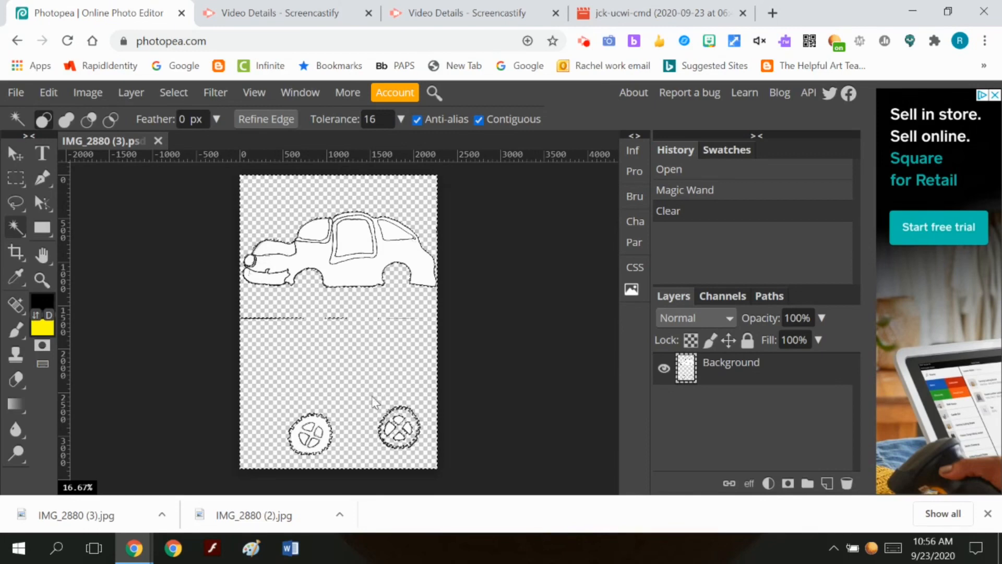
pyautogui.hotkey('ctrl', 'z')
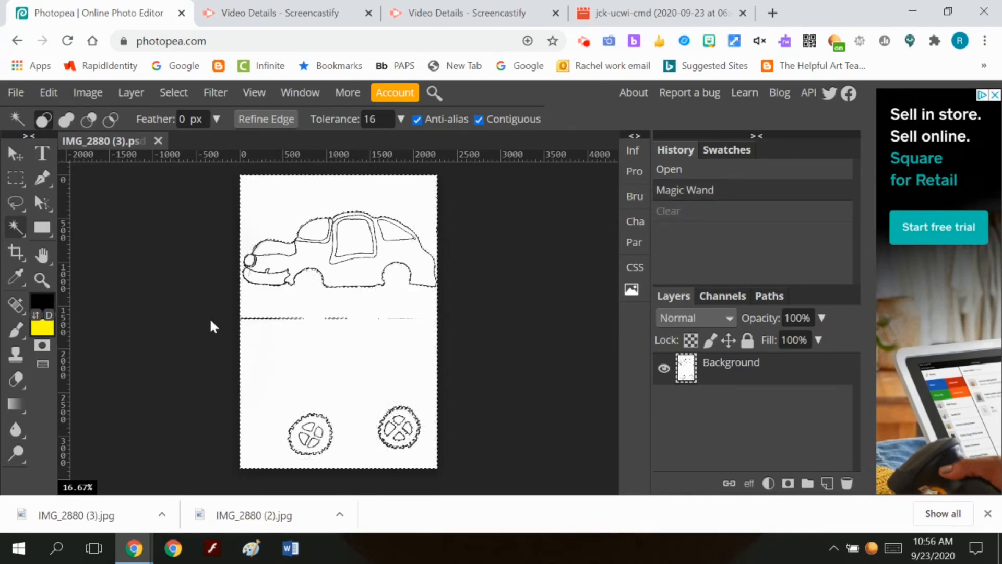
# Close the gap at the lower left of the right wheel's tread outline with black 15 px Brush strokes, and clear the selection
pyautogui.click(44, 277)
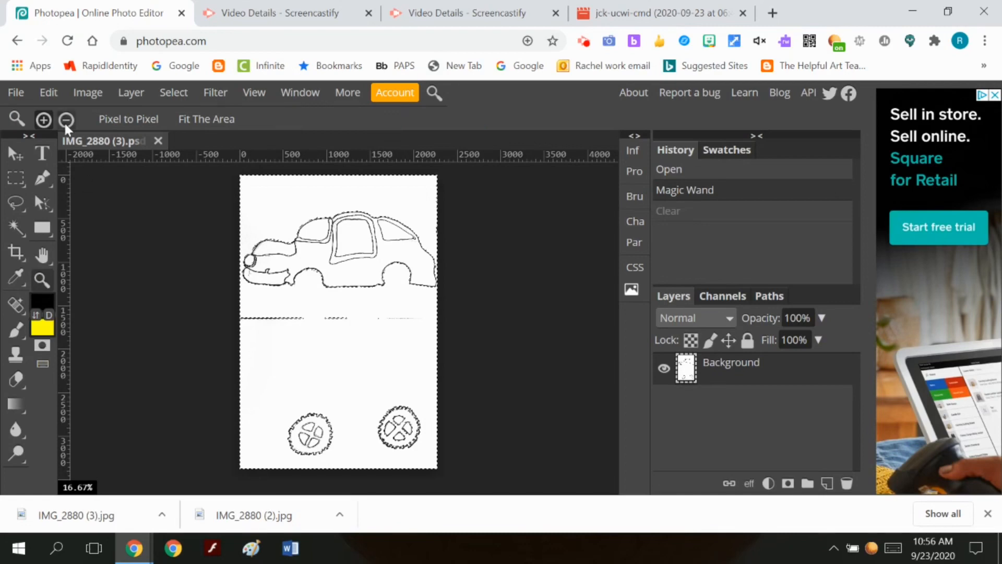
pyautogui.click(43, 120)
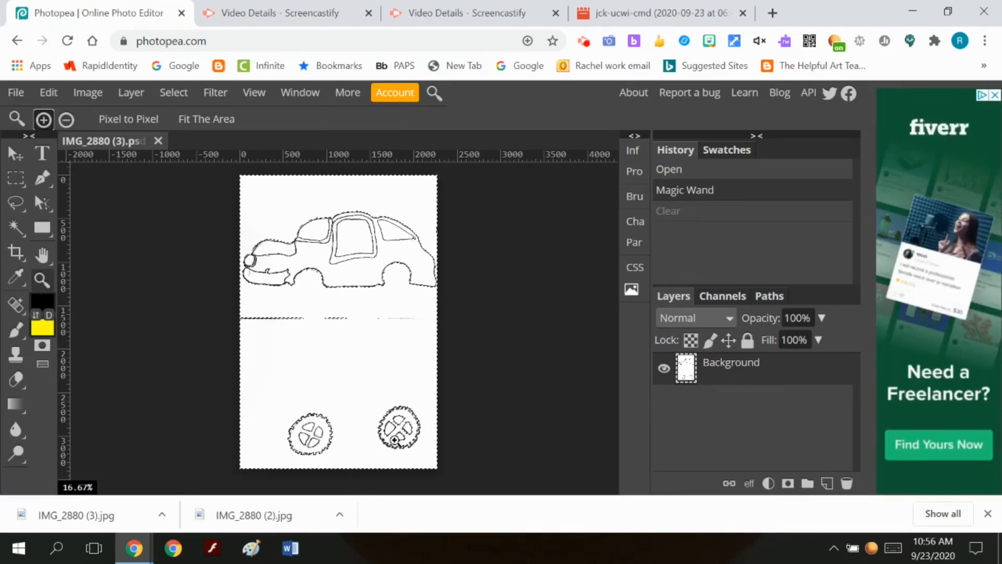
pyautogui.click(397, 433)
pyautogui.click(397, 432)
pyautogui.click(397, 432)
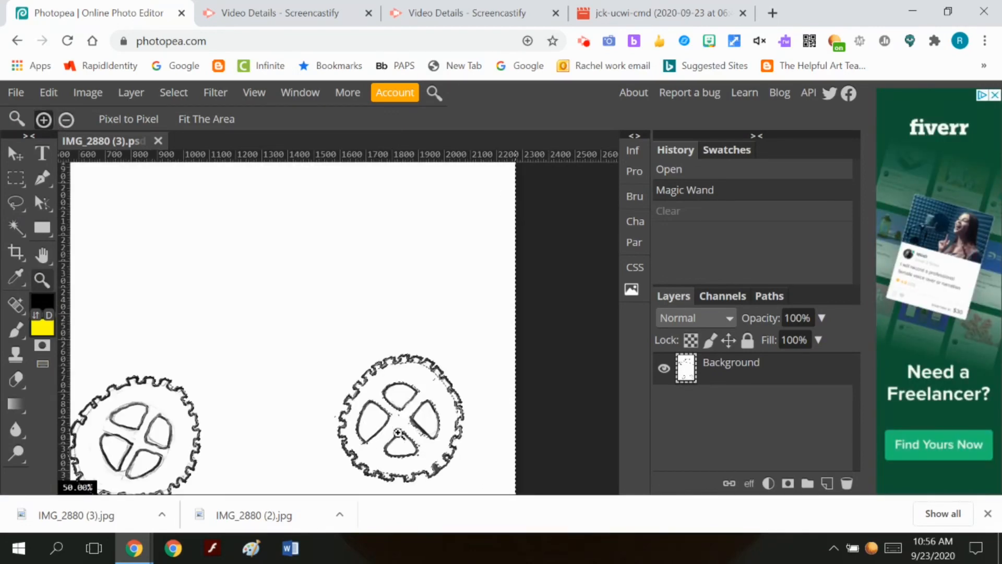
pyautogui.click(398, 433)
pyautogui.scroll(-3, 398, 436)
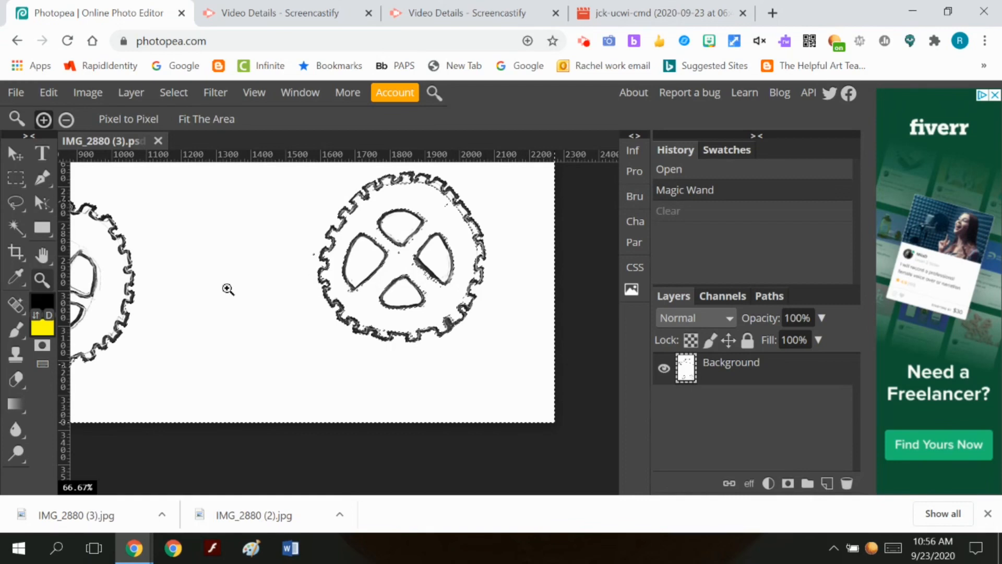
pyautogui.click(44, 304)
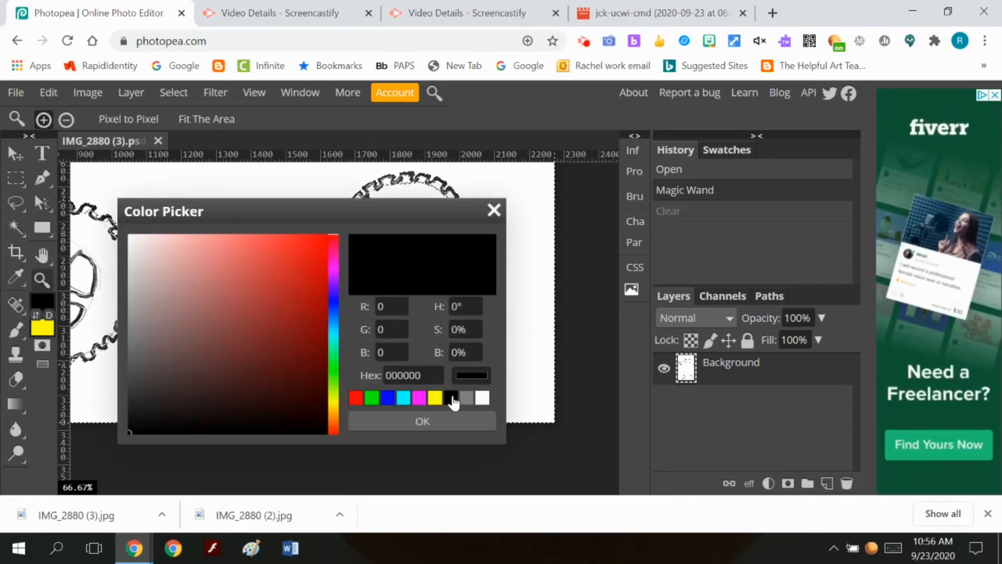
pyautogui.click(434, 420)
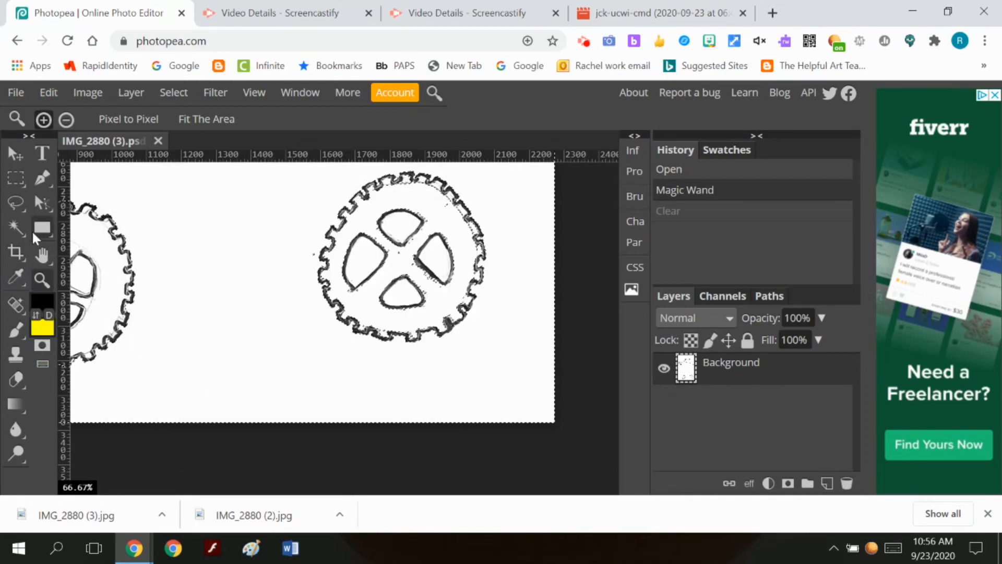
pyautogui.click(15, 327)
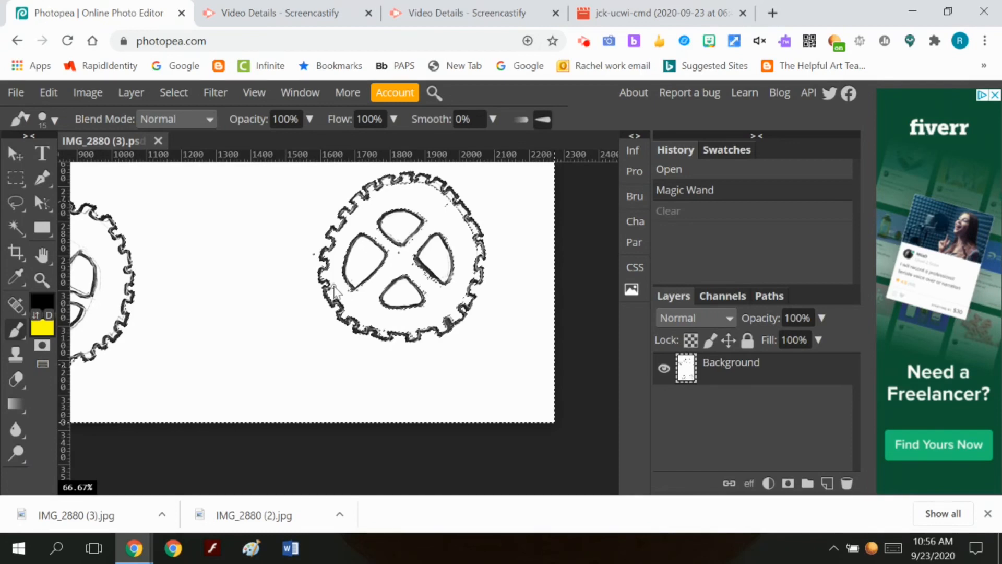
pyautogui.moveTo(325, 292); pyautogui.dragTo(330, 300)
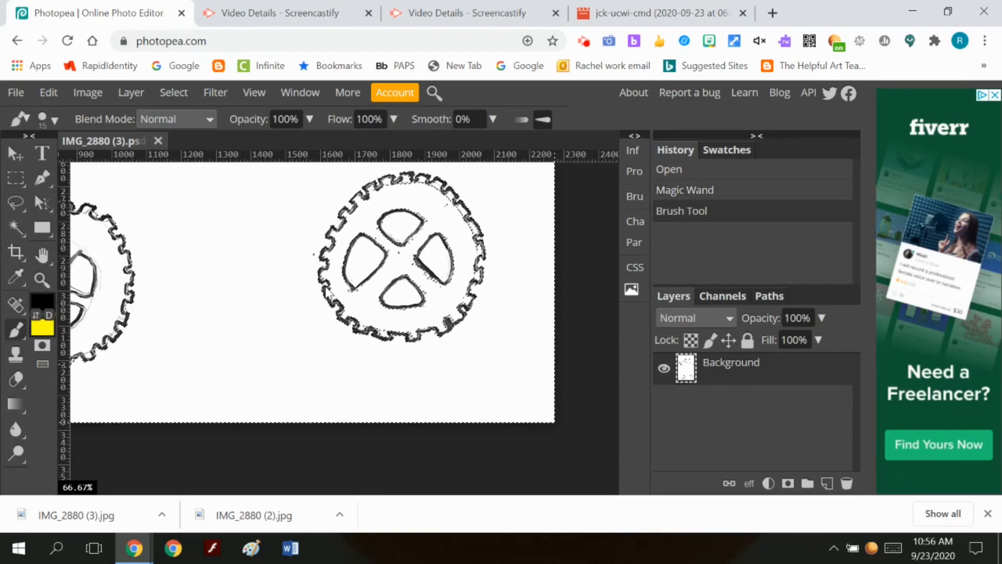
pyautogui.click(330, 294)
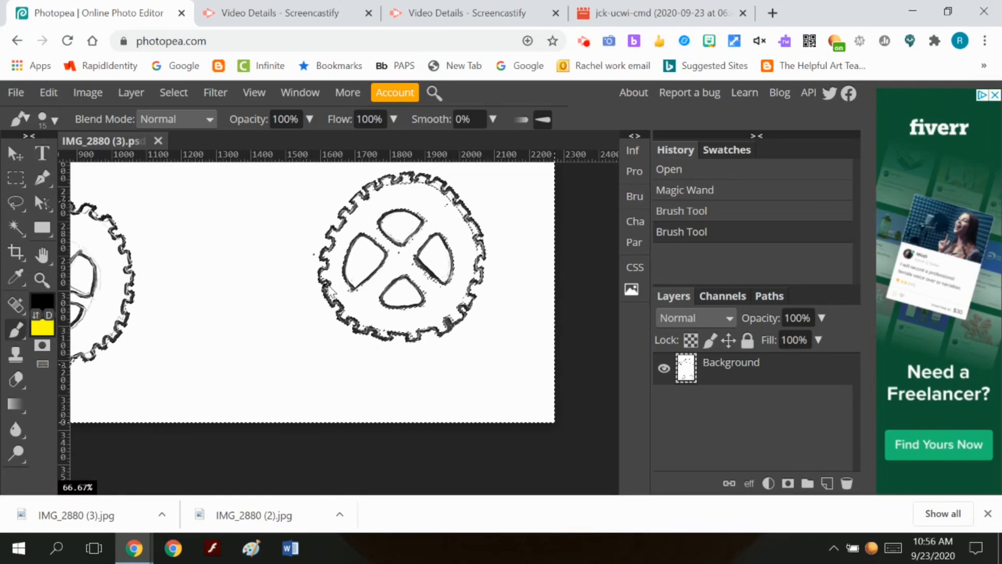
pyautogui.moveTo(326, 285); pyautogui.dragTo(329, 303)
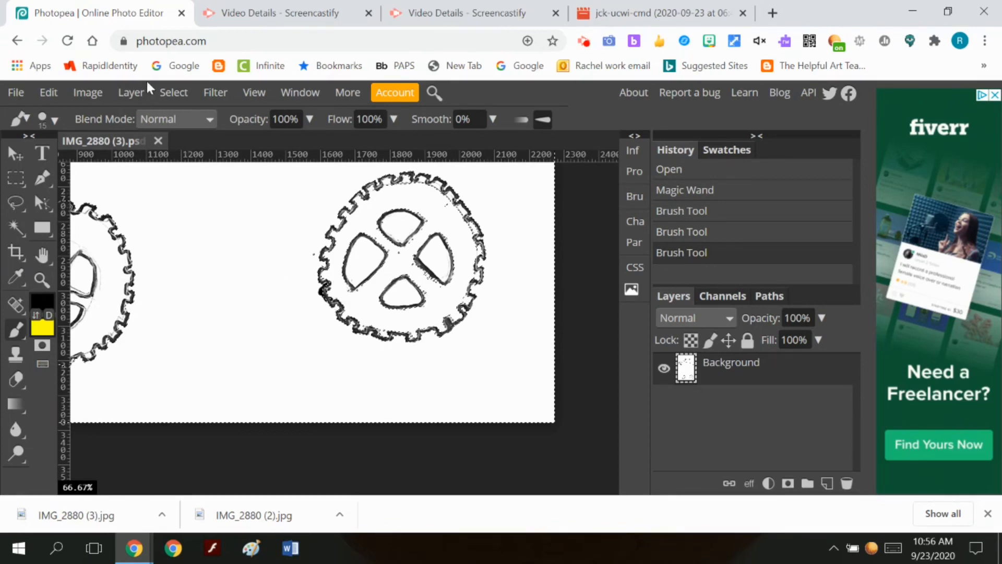
pyautogui.click(172, 94)
pyautogui.click(187, 136)
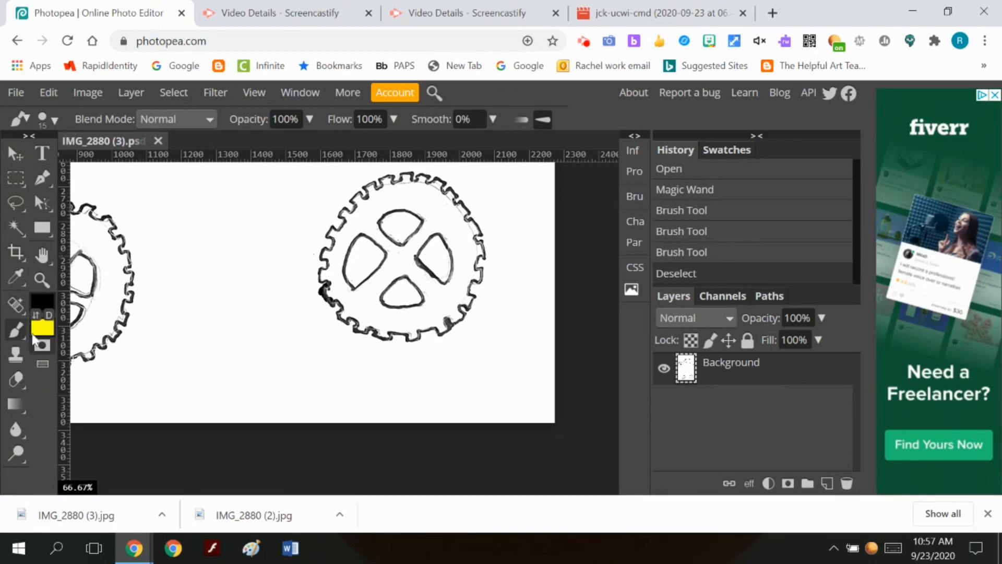
# Select the white background around the car and wheels with the Magic Wand at tolerance 16 and delete it
pyautogui.click(44, 278)
pyautogui.click(67, 119)
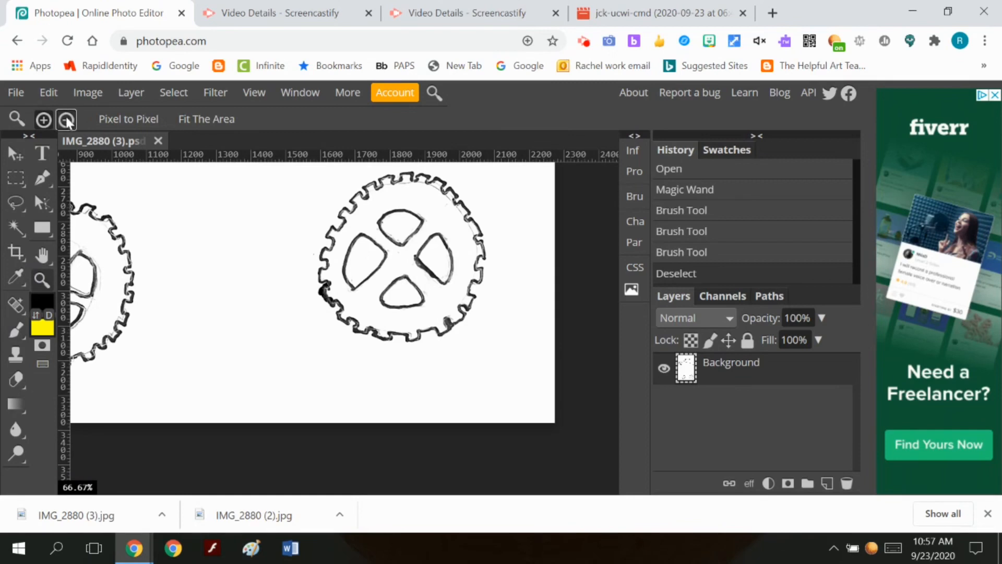
pyautogui.click(211, 179)
pyautogui.click(171, 205)
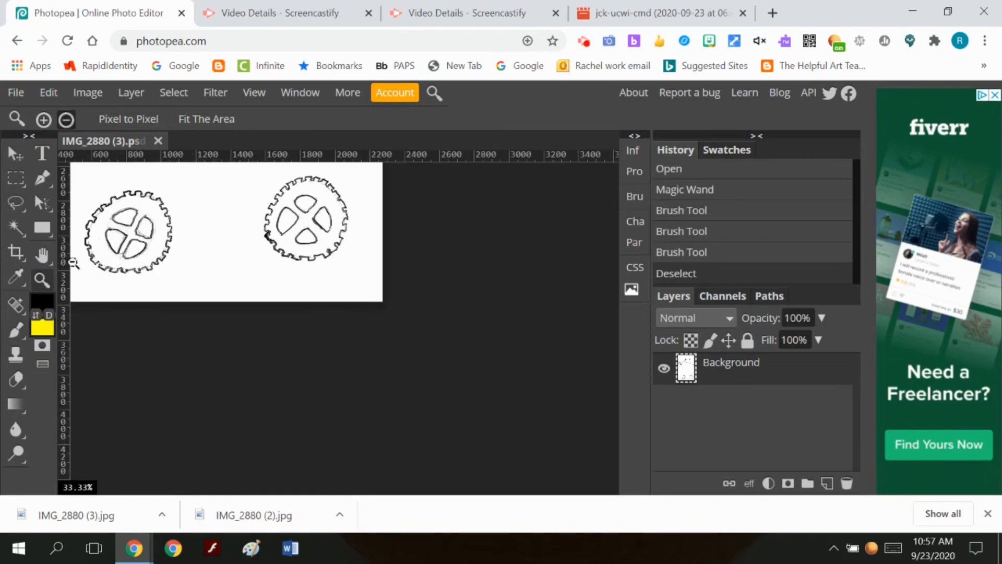
pyautogui.click(46, 250)
pyautogui.moveTo(152, 191); pyautogui.dragTo(299, 347)
pyautogui.click(42, 282)
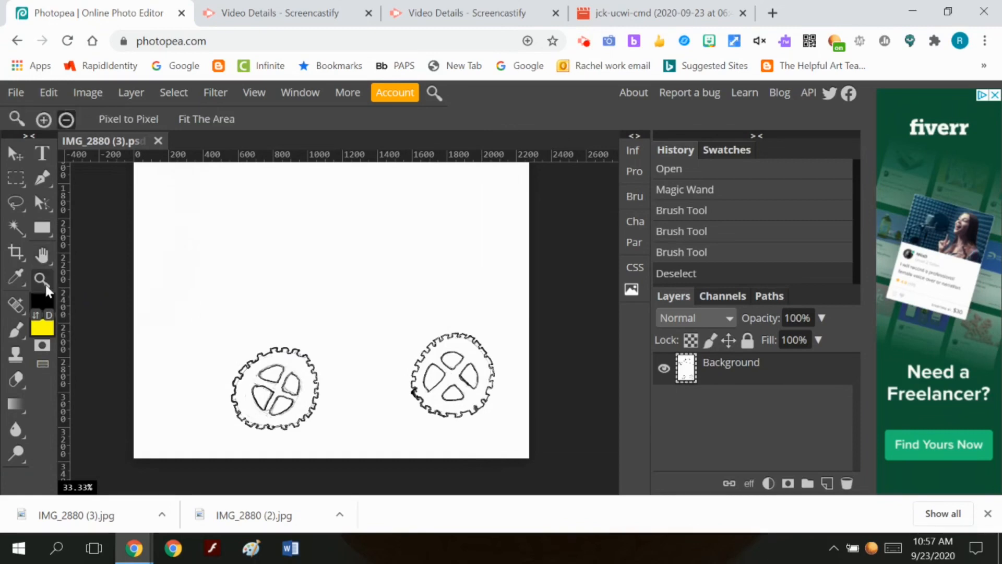
pyautogui.click(182, 206)
pyautogui.click(182, 207)
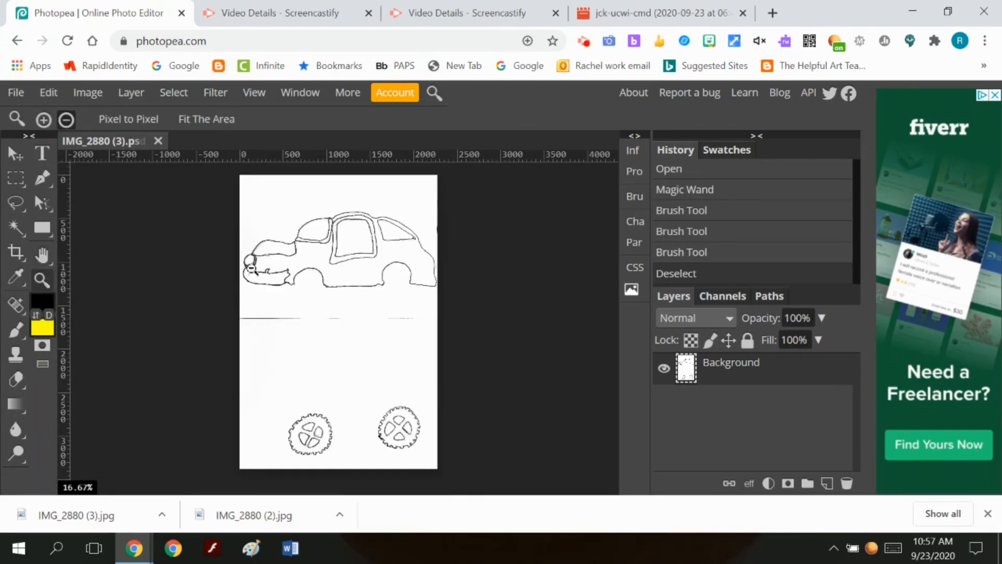
pyautogui.rightClick(14, 234)
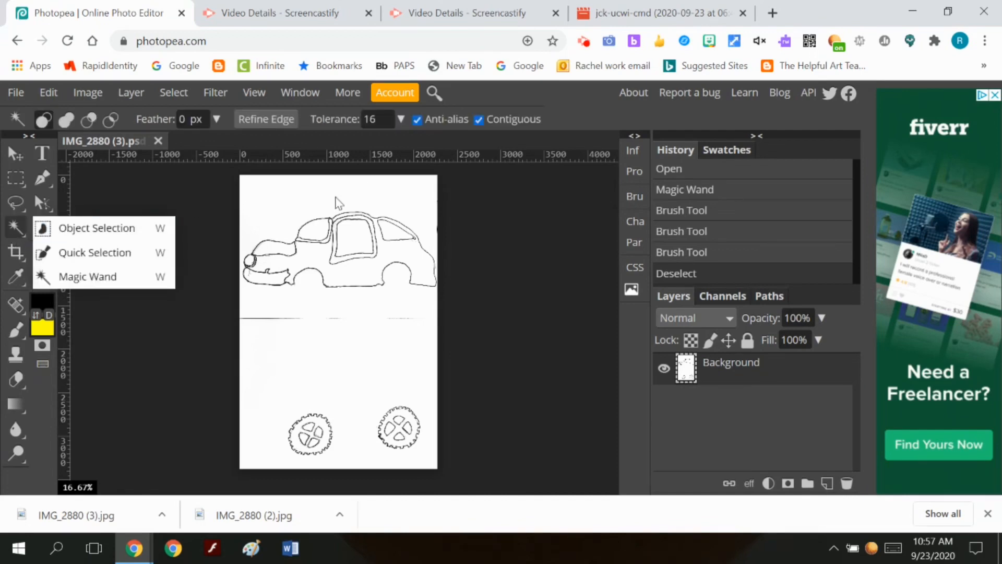
pyautogui.click(313, 344)
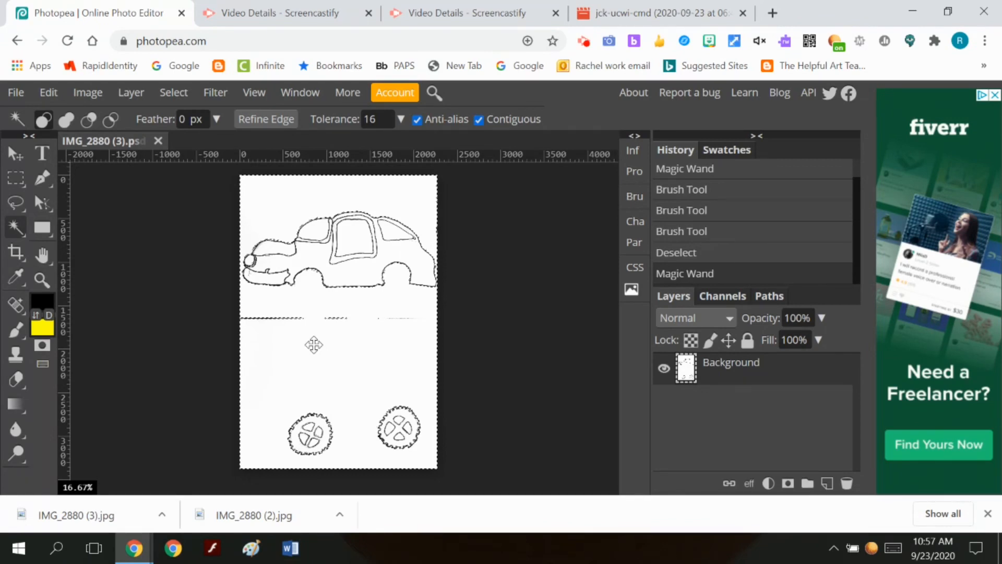
pyautogui.press('Delete')
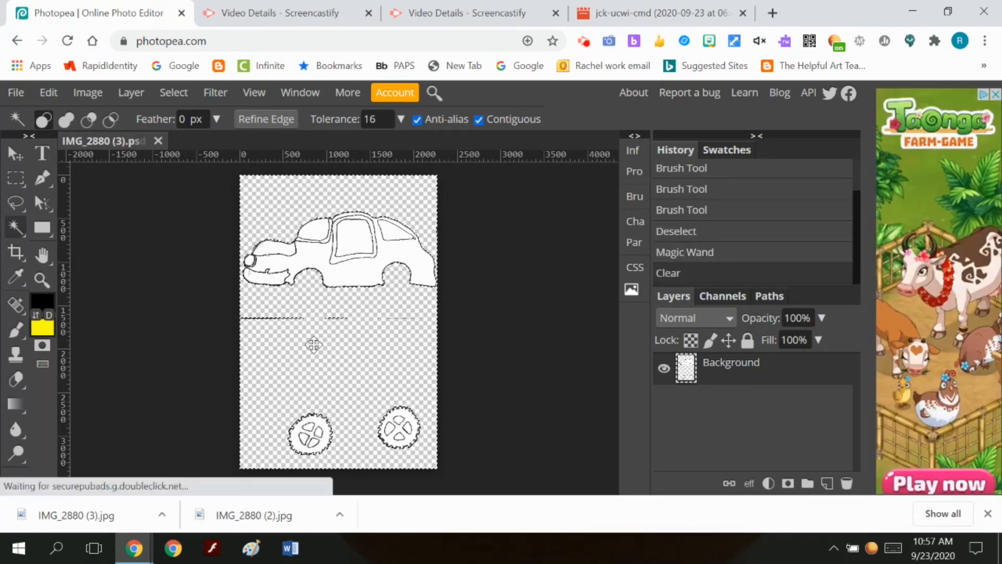
# Set the Eraser size to 233 px and try to erase the leftover horizontal line between the car and the wheels
pyautogui.click(14, 382)
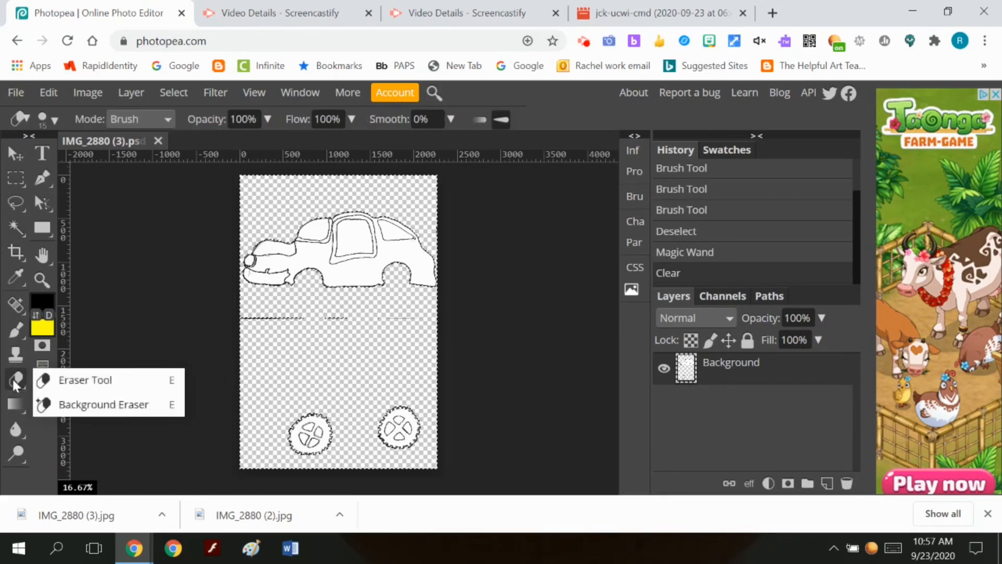
pyautogui.click(52, 379)
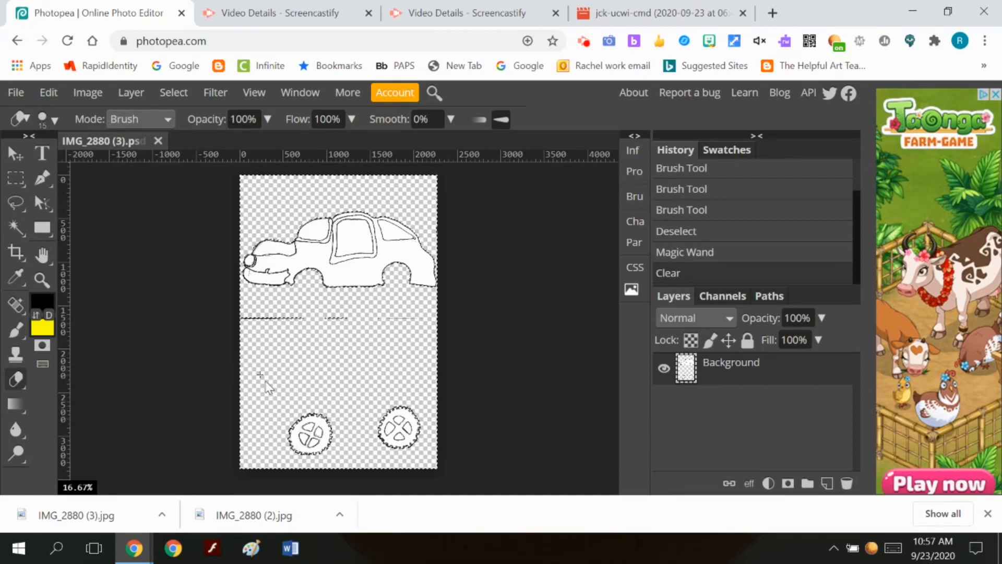
pyautogui.click(54, 120)
pyautogui.click(117, 164)
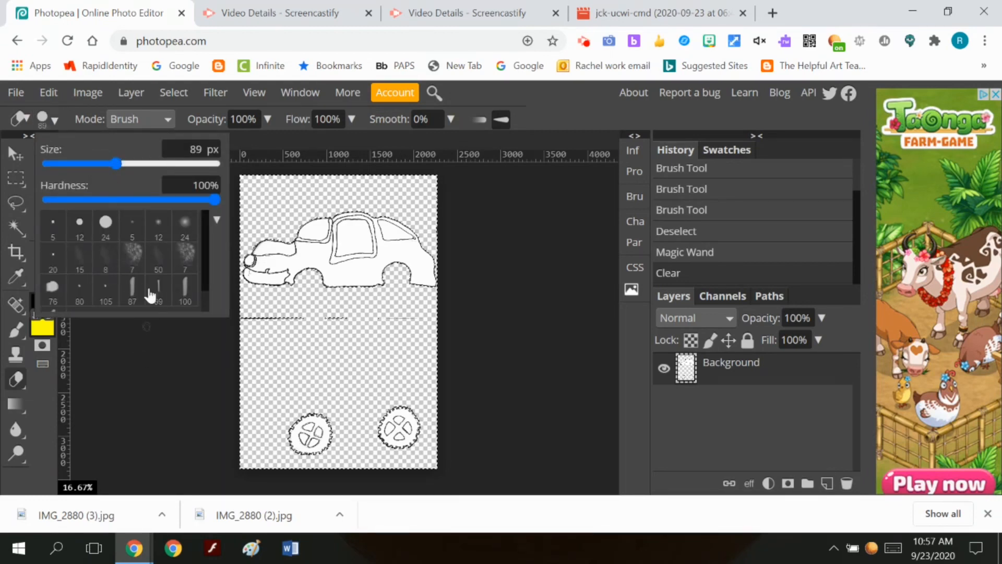
pyautogui.click(145, 164)
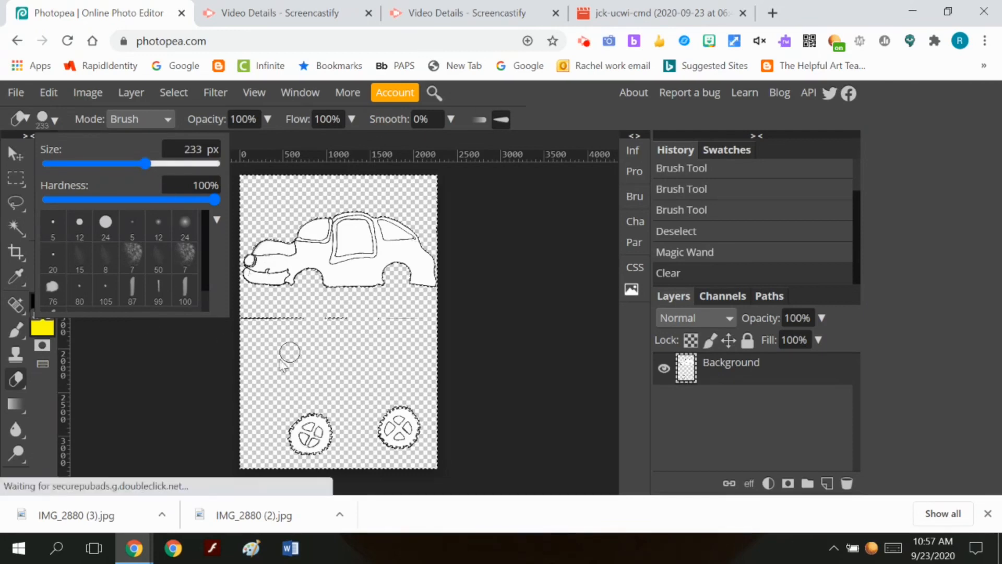
pyautogui.click(203, 393)
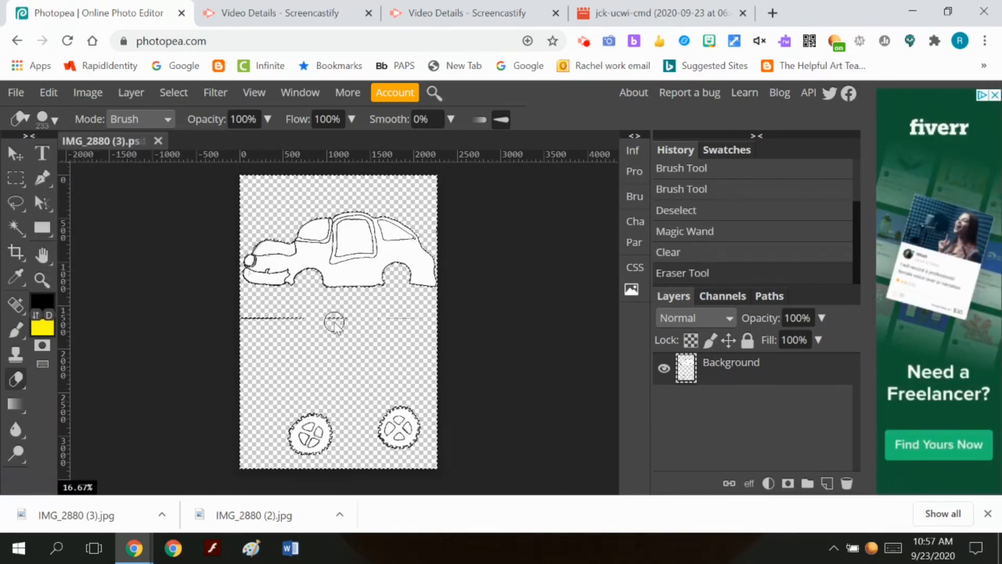
pyautogui.moveTo(334, 328); pyautogui.dragTo(324, 340)
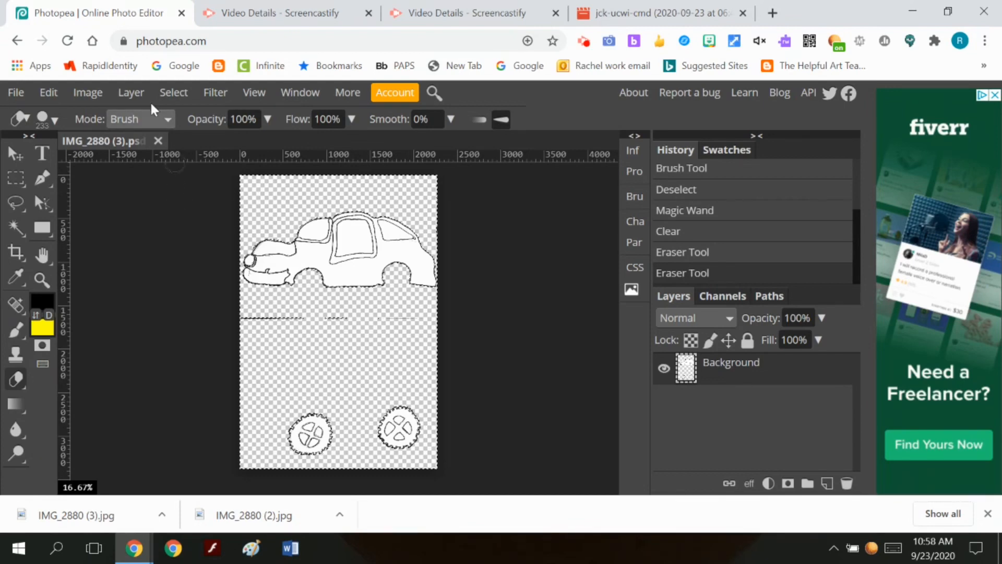
# Deselect the background area and erase the leftover horizontal line below the car
pyautogui.click(174, 93)
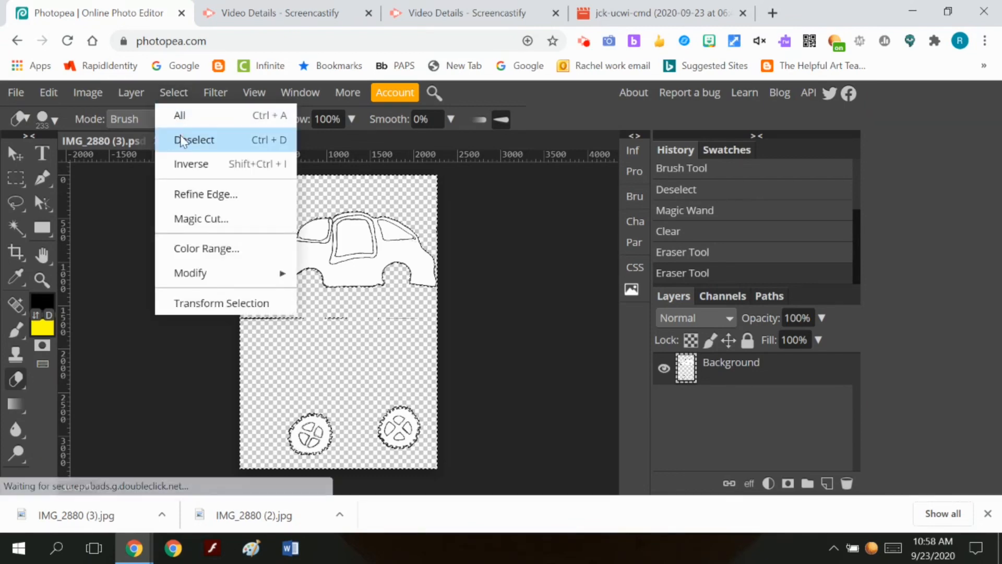
pyautogui.click(182, 135)
pyautogui.moveTo(347, 325)
pyautogui.mouseDown()
pyautogui.moveTo(231, 316)
pyautogui.moveTo(324, 321)
pyautogui.moveTo(387, 309)
pyautogui.moveTo(425, 325)
pyautogui.mouseUp()
pyautogui.moveTo(351, 338); pyautogui.dragTo(369, 346)
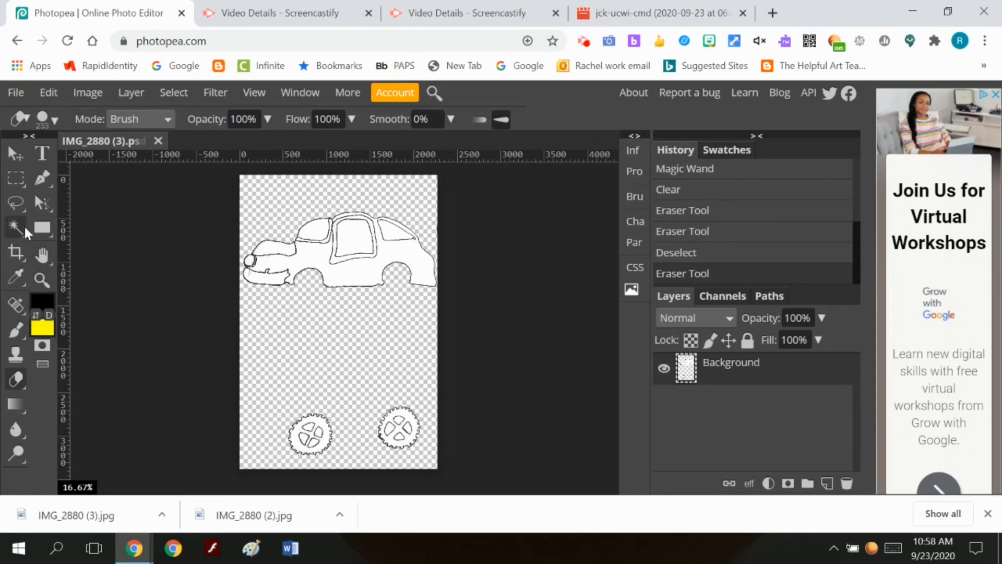
# Select all four spoke openings of the left wheel with the Magic Wand at tolerance 16, adding each to the selection
pyautogui.click(11, 232)
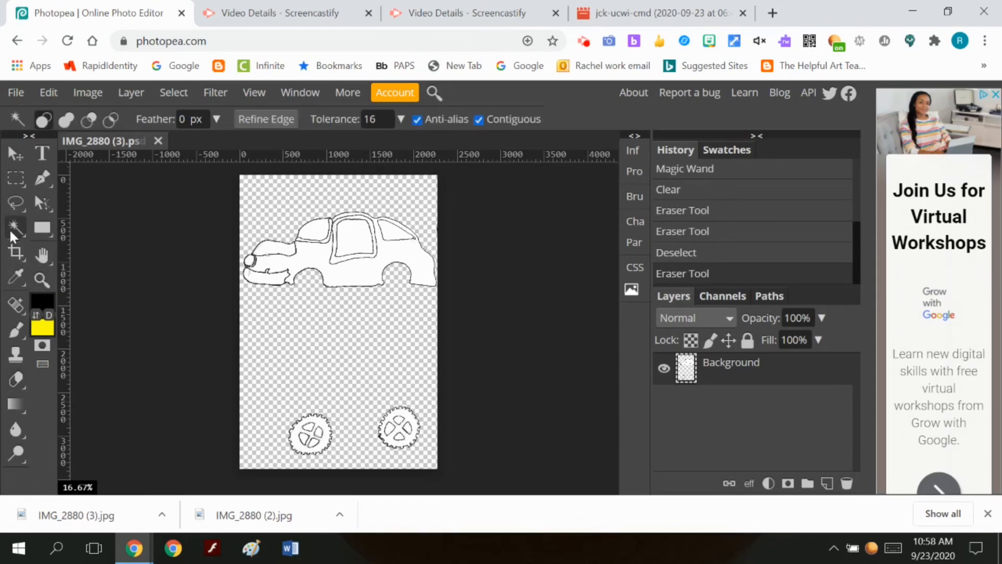
pyautogui.click(42, 279)
pyautogui.keyDown('alt'); pyautogui.click(342, 424); pyautogui.keyUp('alt')
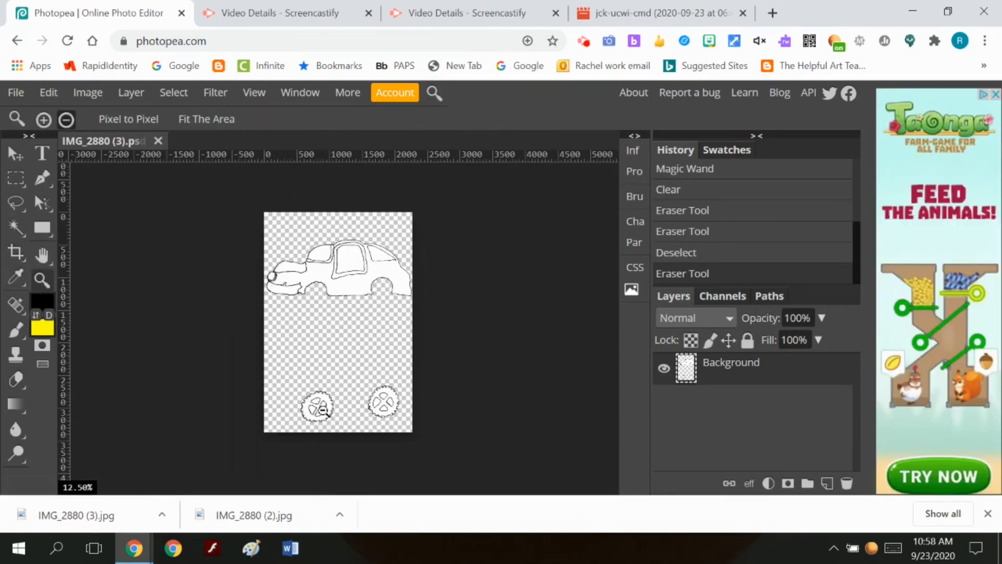
pyautogui.click(43, 120)
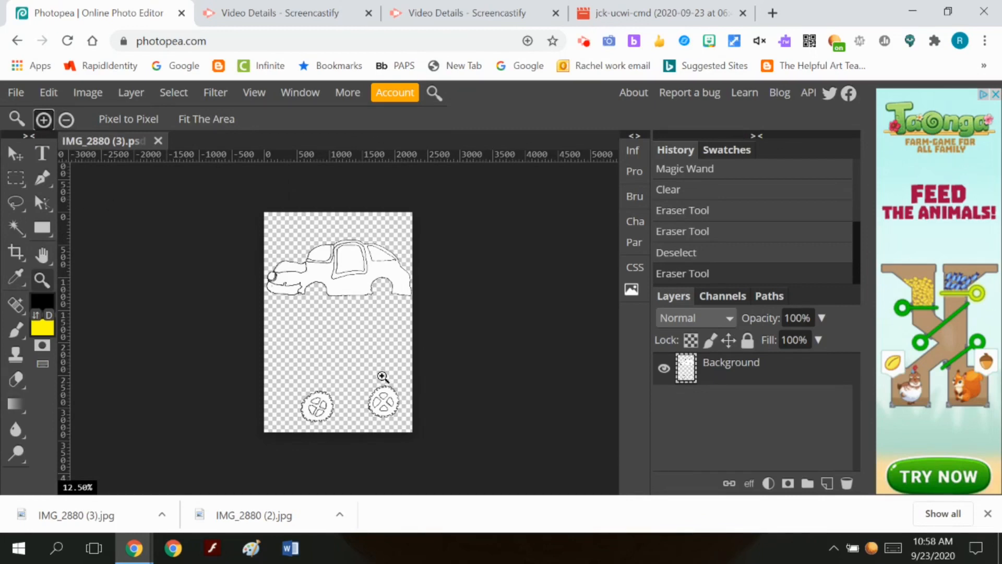
pyautogui.click(369, 374)
pyautogui.scroll(-3, 363, 467)
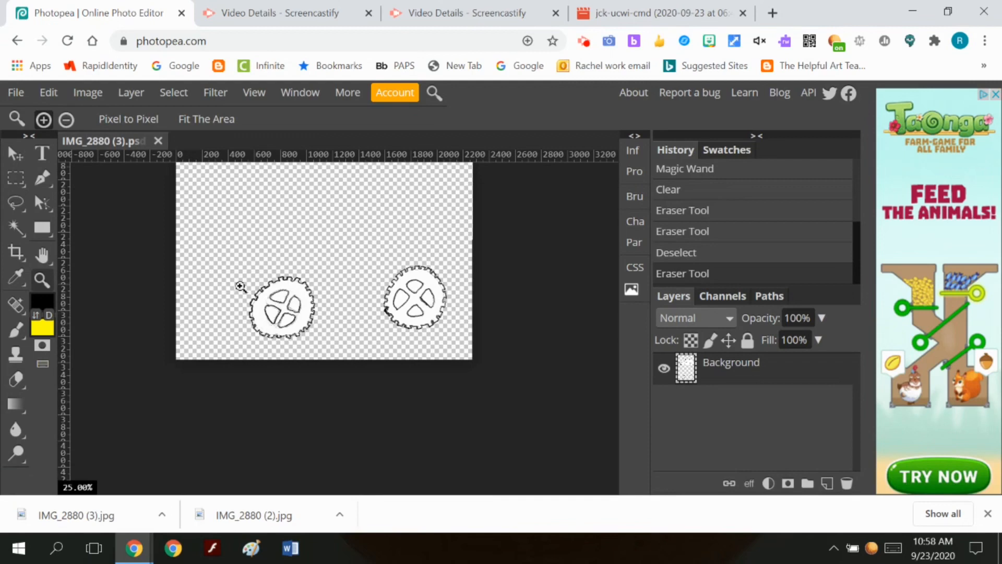
pyautogui.click(14, 227)
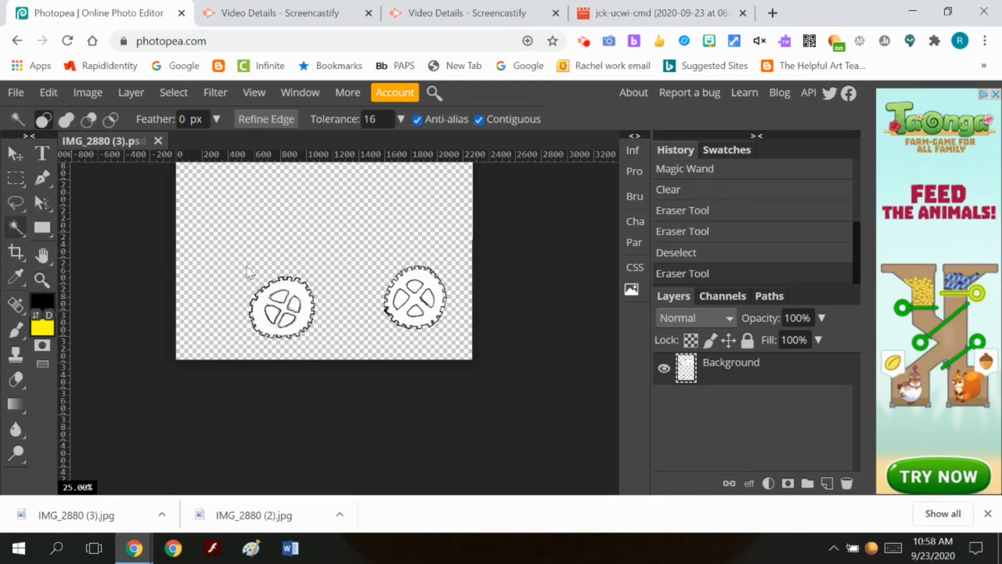
pyautogui.click(278, 296)
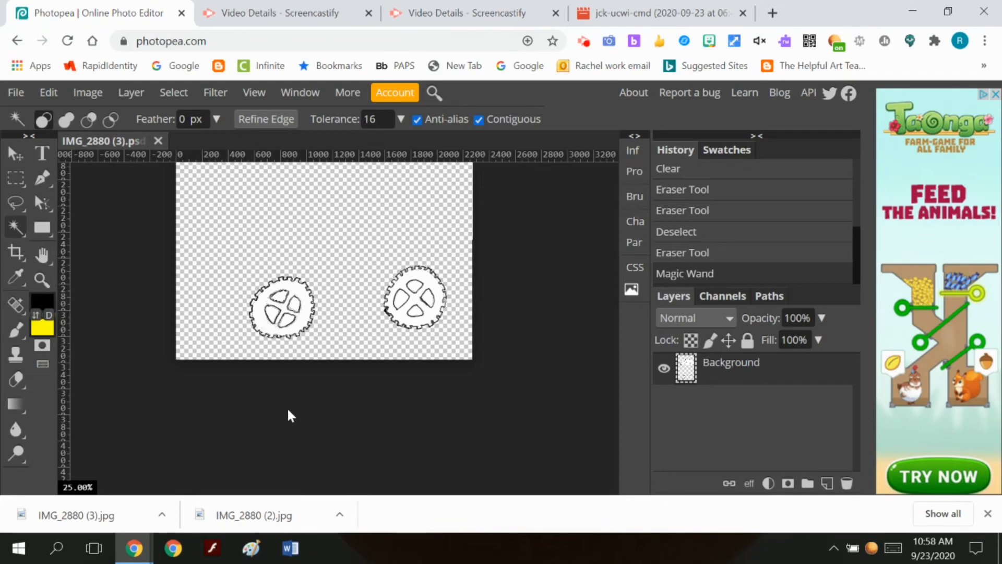
pyautogui.press('shift')
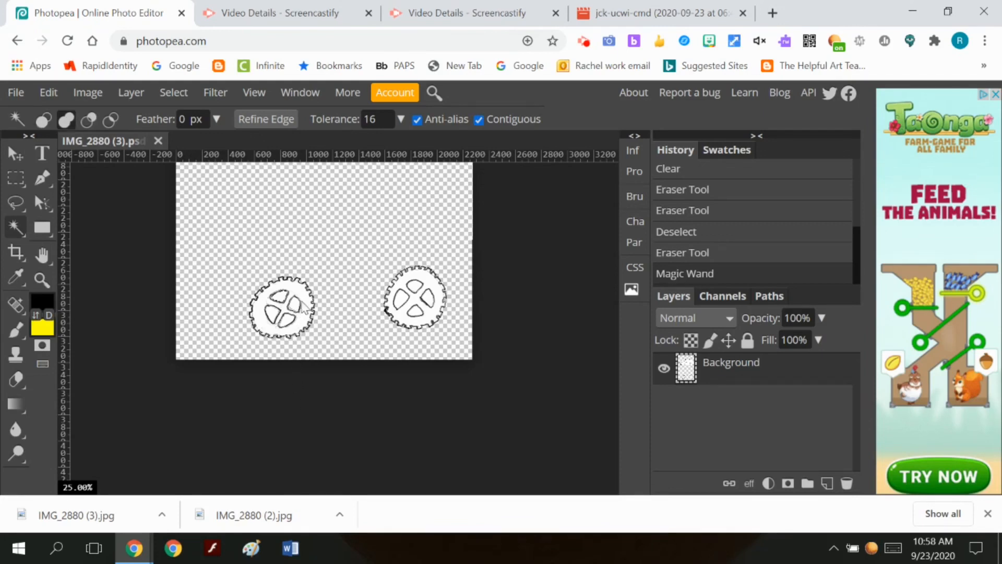
pyautogui.click(299, 309)
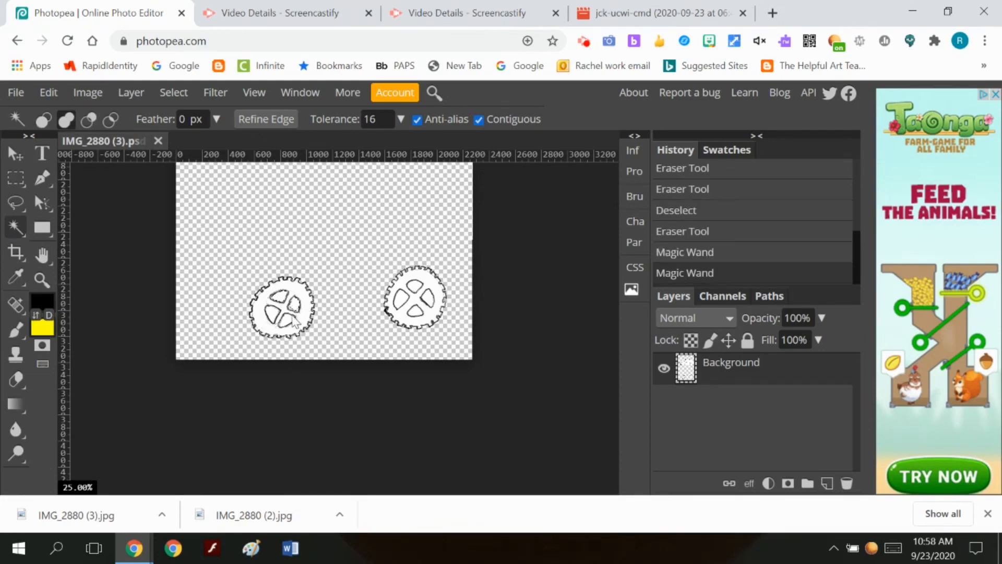
pyautogui.click(284, 327)
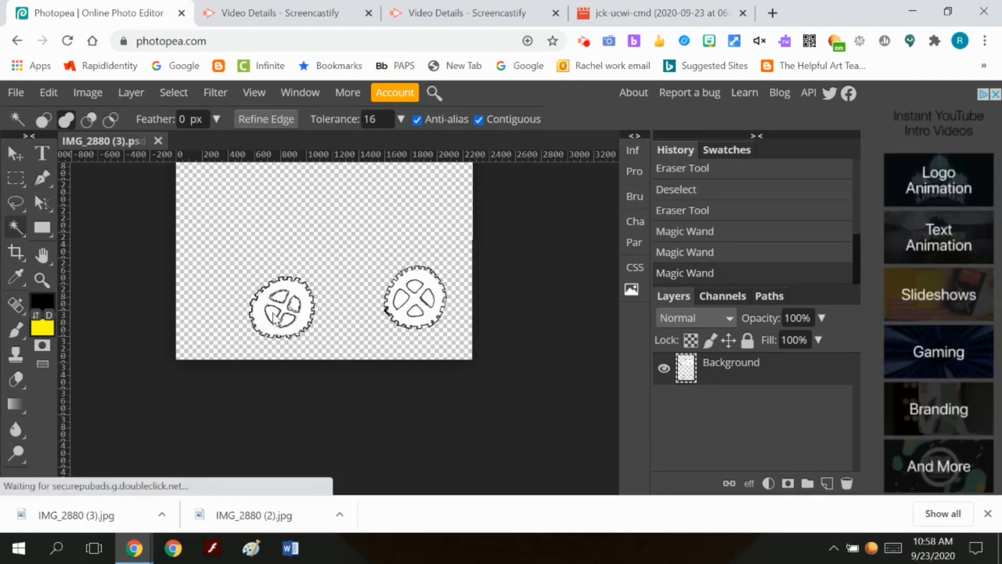
pyautogui.click(275, 316)
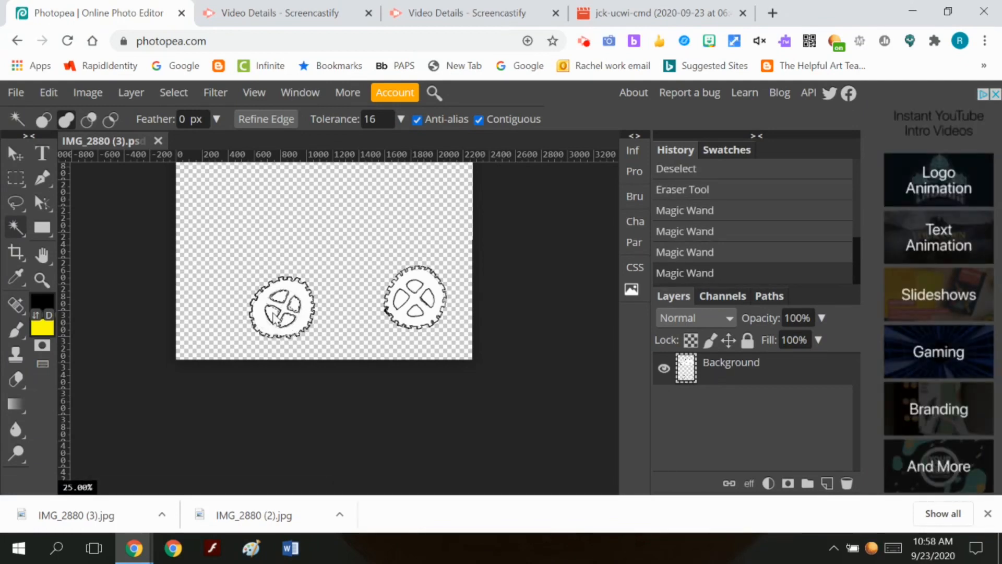
# Add the right wheel's four spoke openings to the selection and delete the white fill from all selected openings
pyautogui.click(405, 298)
pyautogui.click(418, 287)
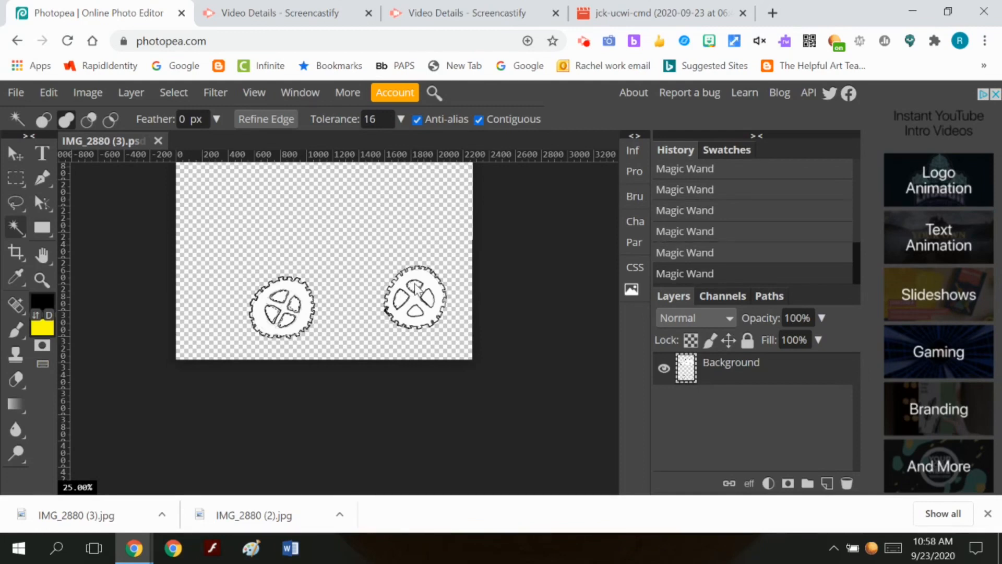
pyautogui.click(432, 306)
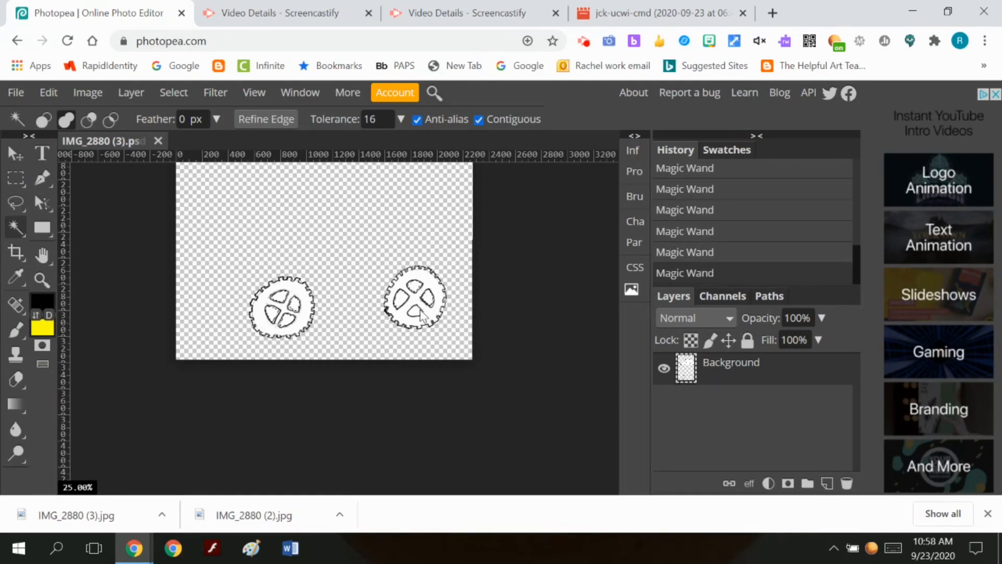
pyautogui.click(416, 316)
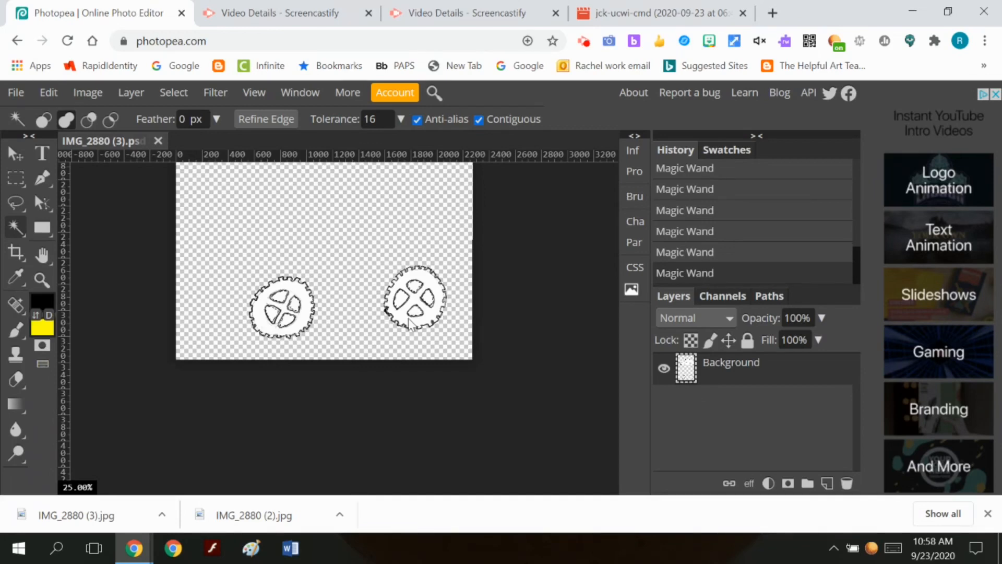
pyautogui.press('shift')
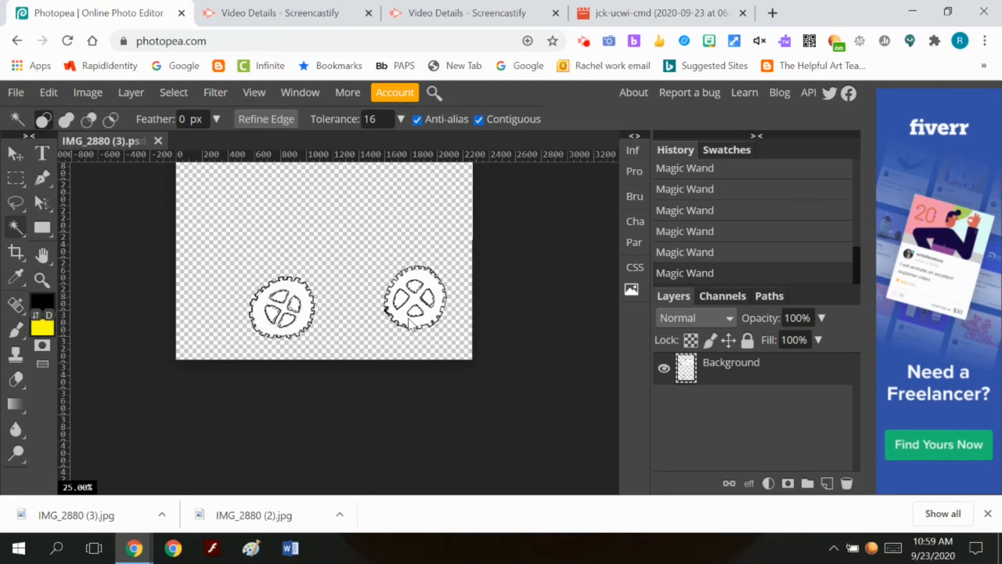
pyautogui.press('Delete')
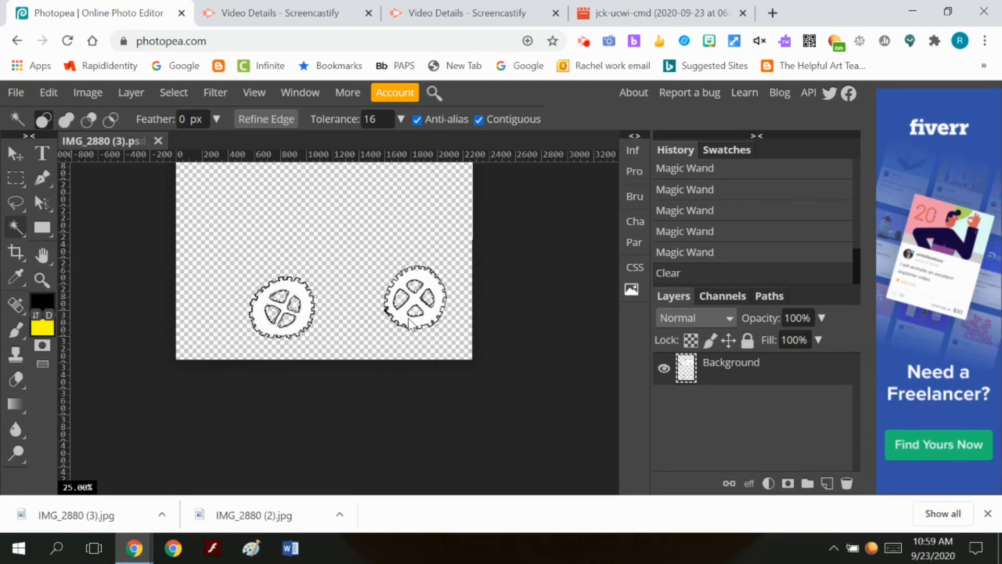
# Select the car's three window openings with the Magic Wand, delete their white fill, and clear the selection
pyautogui.scroll(2, 410, 322)
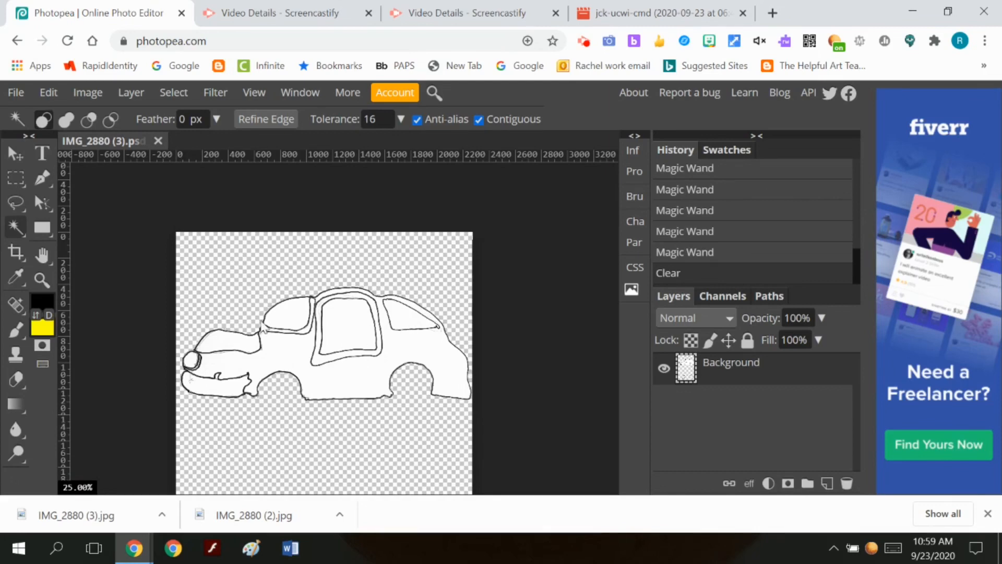
pyautogui.click(290, 313)
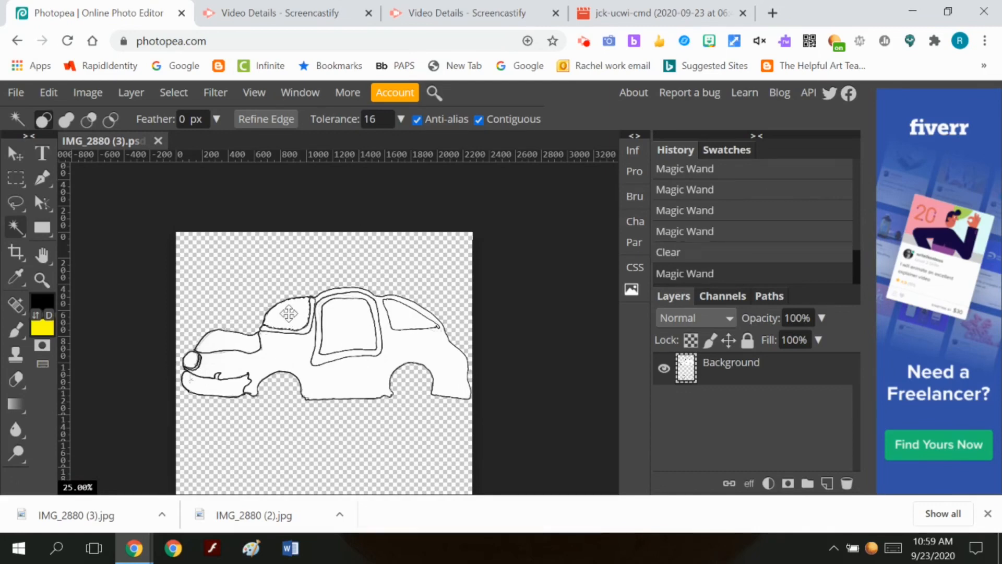
pyautogui.press('shift')
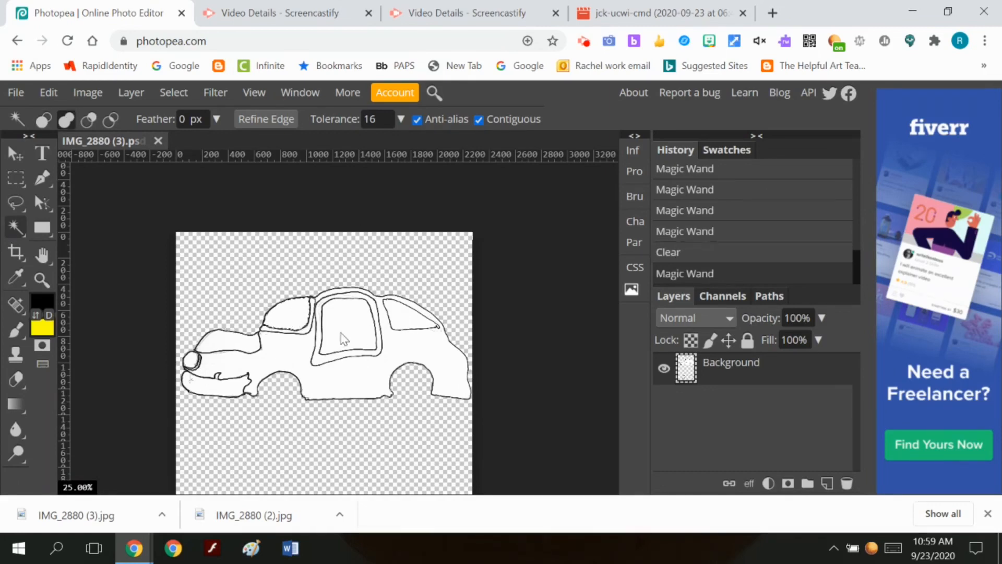
pyautogui.keyDown('shift'); pyautogui.click(399, 318); pyautogui.keyUp('shift')
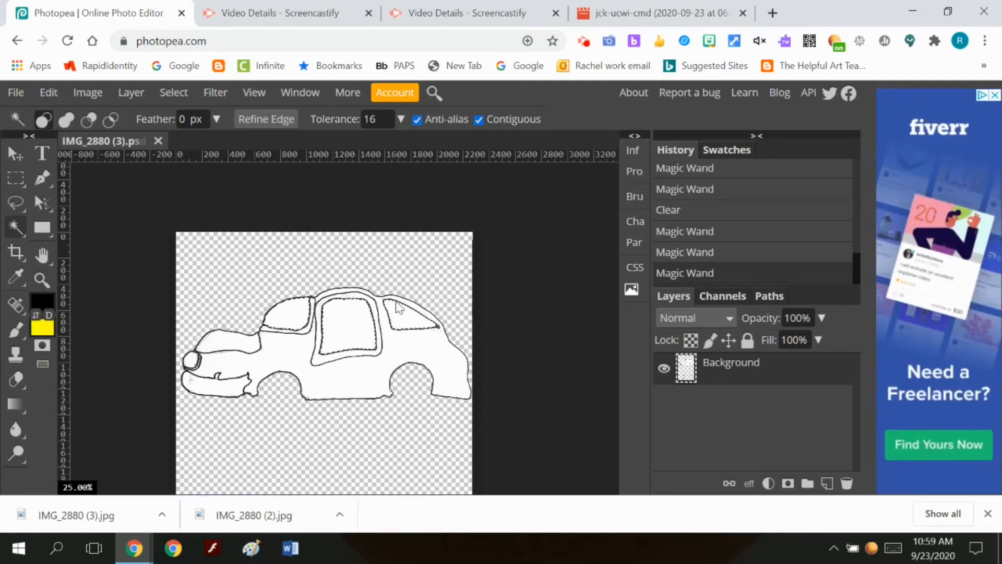
pyautogui.press('Delete')
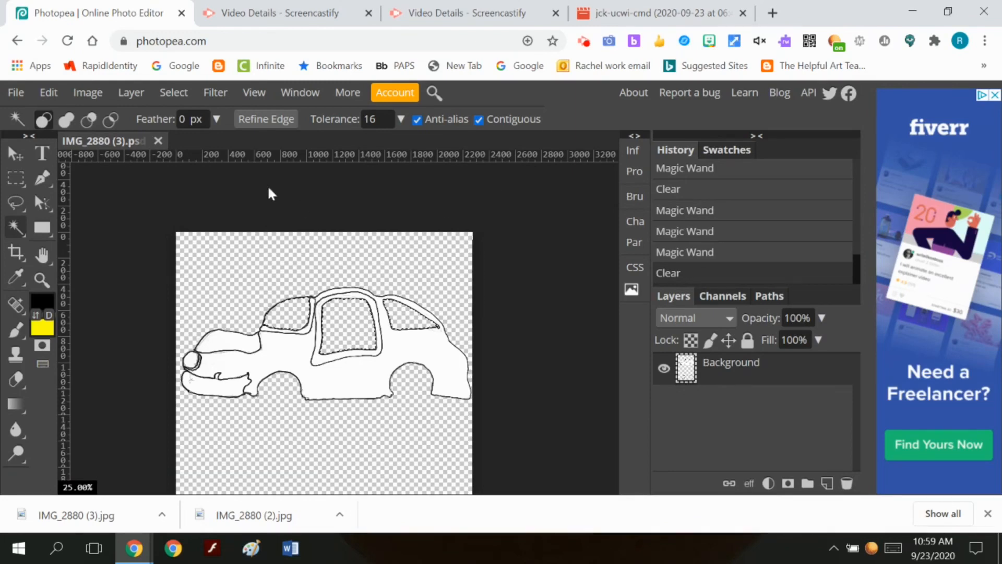
pyautogui.click(184, 95)
pyautogui.click(180, 139)
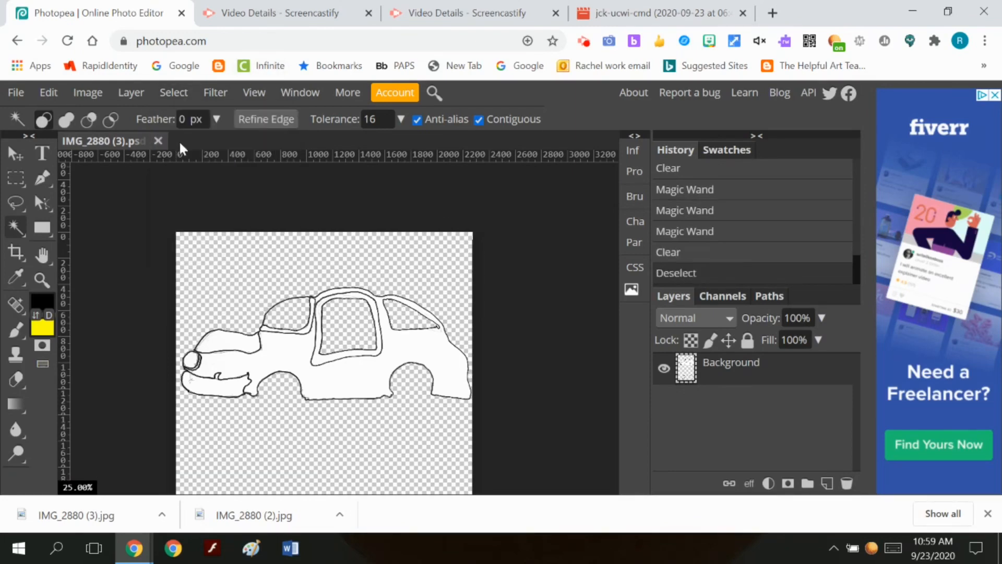
# Select the whole car with a rectangular marquee, move it down toward the wheels, and move it back near the page's upper part
pyautogui.scroll(-2, 166, 251)
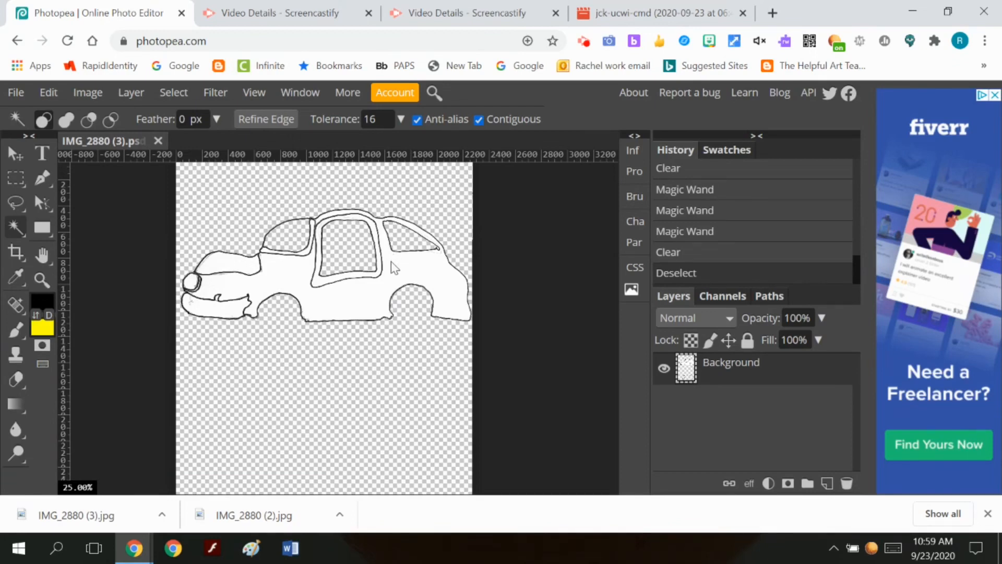
pyautogui.click(42, 278)
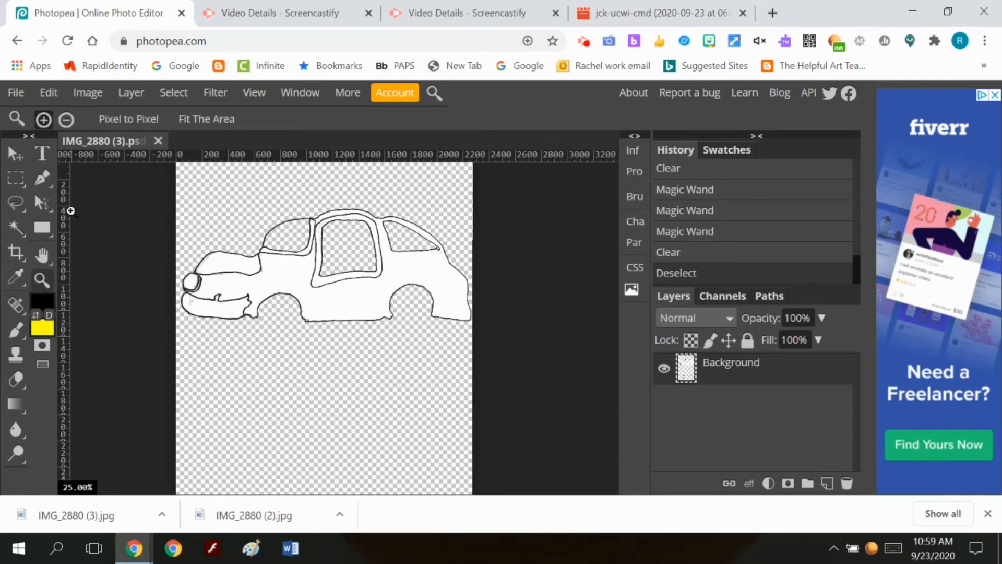
pyautogui.click(285, 238)
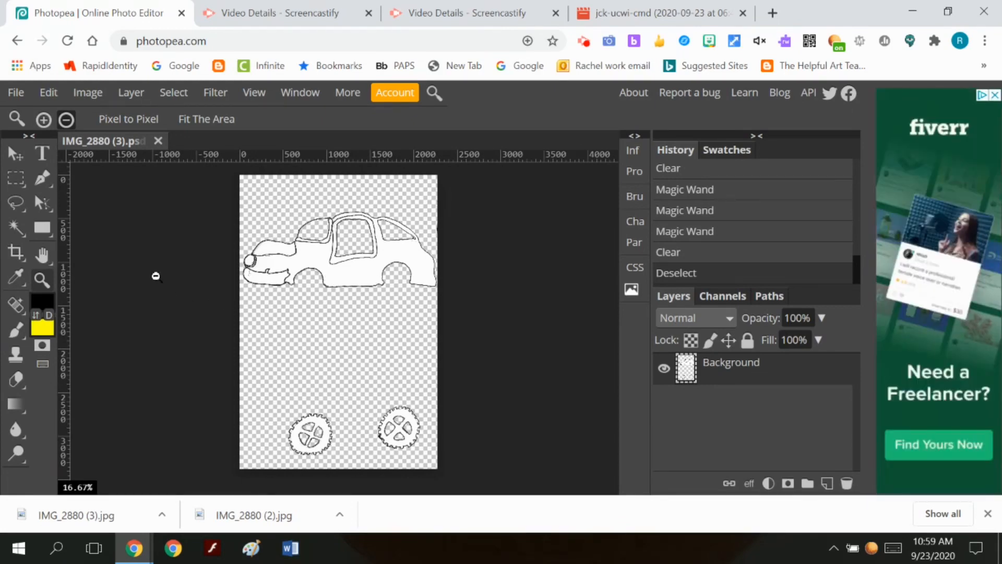
pyautogui.click(23, 178)
pyautogui.moveTo(239, 190); pyautogui.dragTo(446, 317)
pyautogui.click(16, 154)
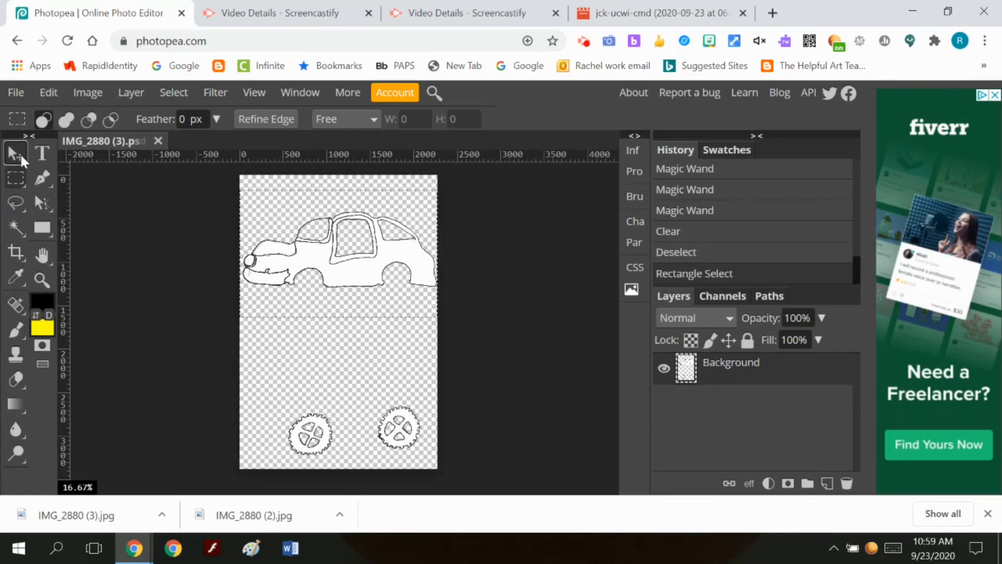
pyautogui.moveTo(362, 282); pyautogui.dragTo(365, 398)
pyautogui.moveTo(370, 404)
pyautogui.mouseDown()
pyautogui.moveTo(374, 417)
pyautogui.moveTo(377, 260)
pyautogui.moveTo(366, 273)
pyautogui.mouseUp()
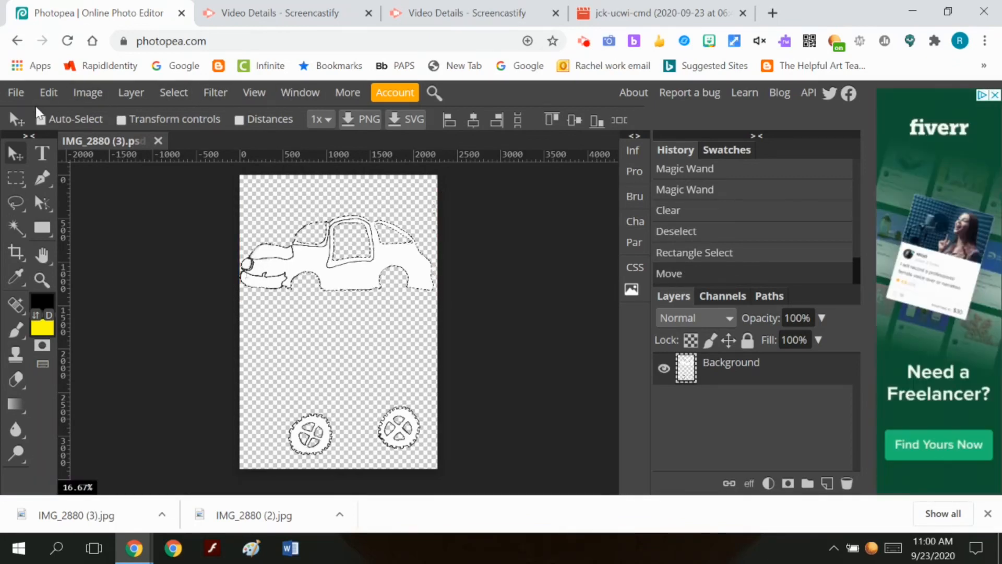
# Cut the selected car, paste it onto its own layer, and rename that layer Car
pyautogui.click(46, 94)
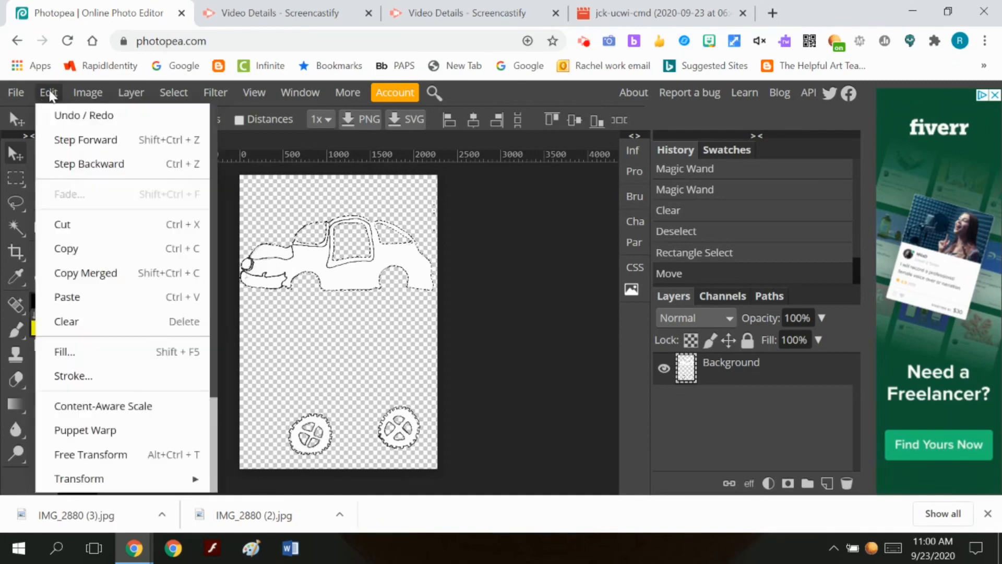
pyautogui.click(84, 225)
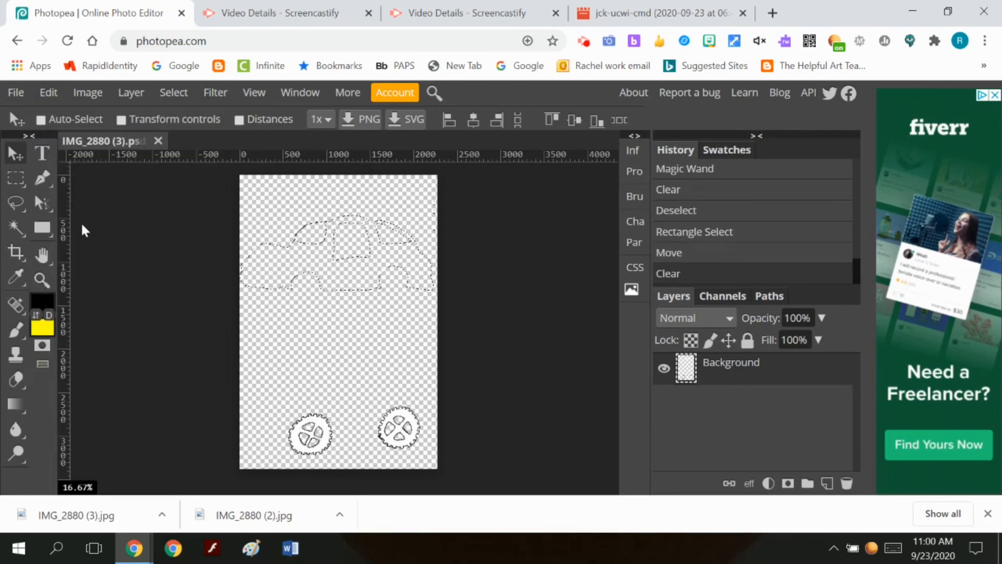
pyautogui.click(49, 90)
pyautogui.click(74, 297)
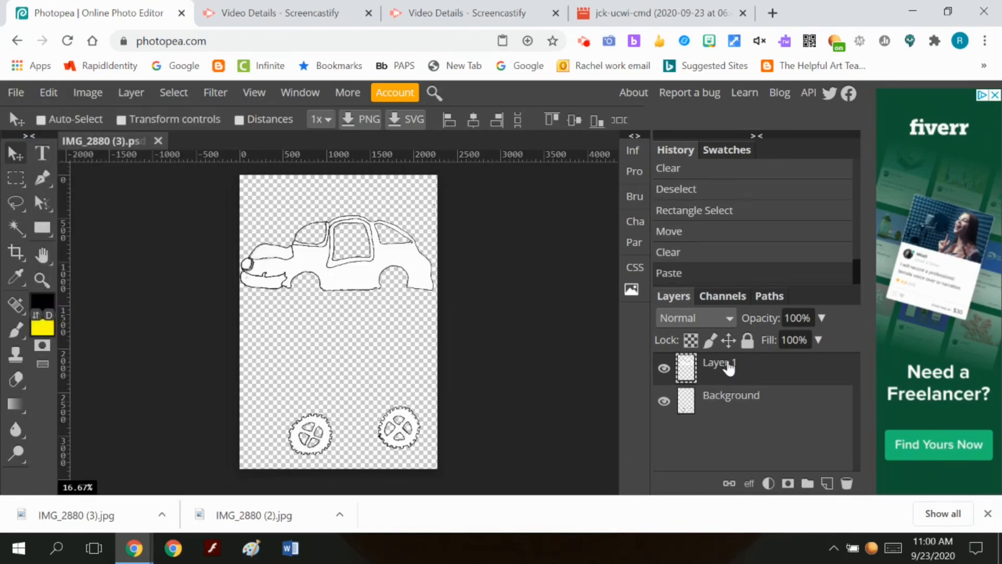
pyautogui.doubleClick(729, 365)
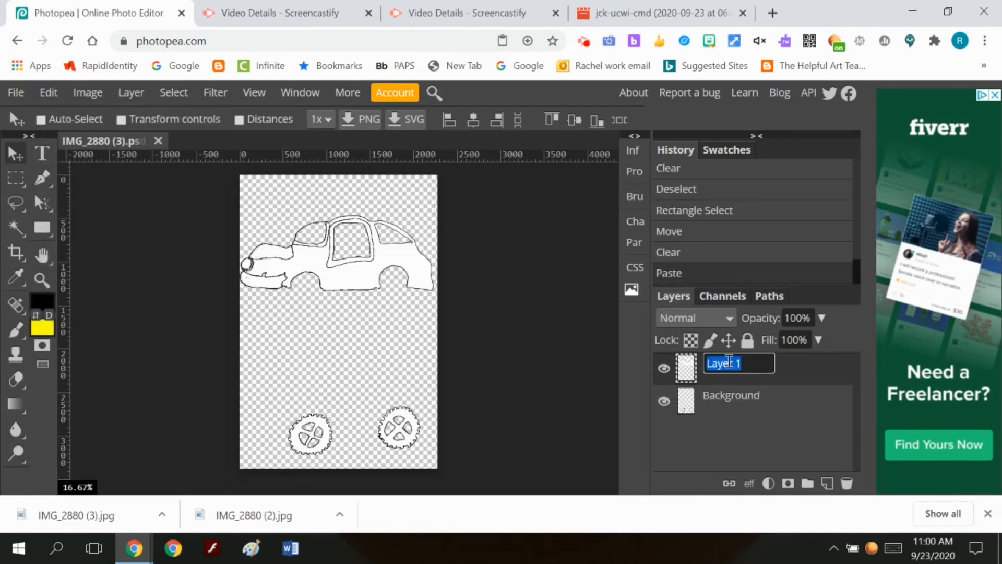
pyautogui.write('Car')
pyautogui.press('Return')
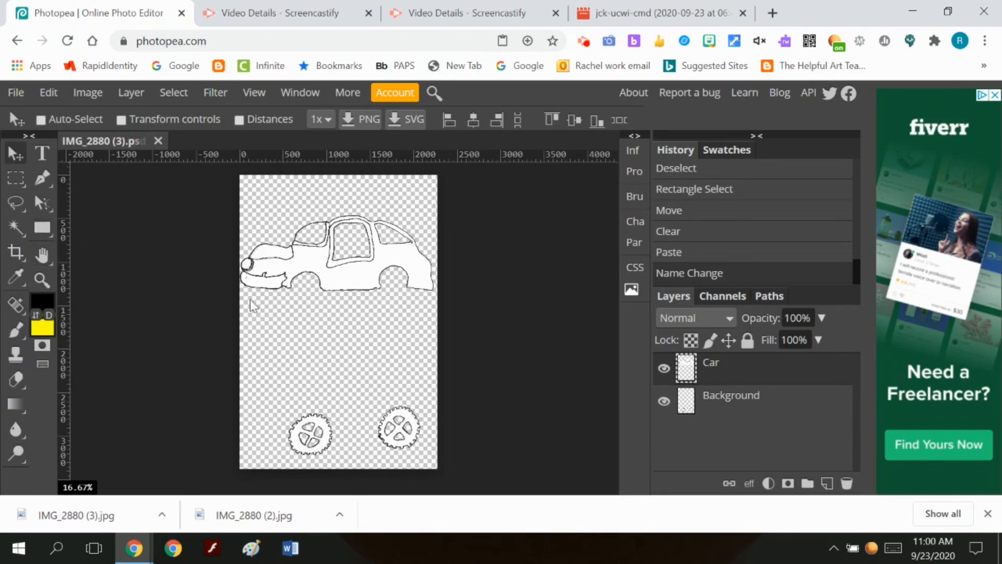
# Try to cut the left wheel using a rectangular marquee while the Car layer is active
pyautogui.click(21, 179)
pyautogui.moveTo(280, 400); pyautogui.dragTo(339, 457)
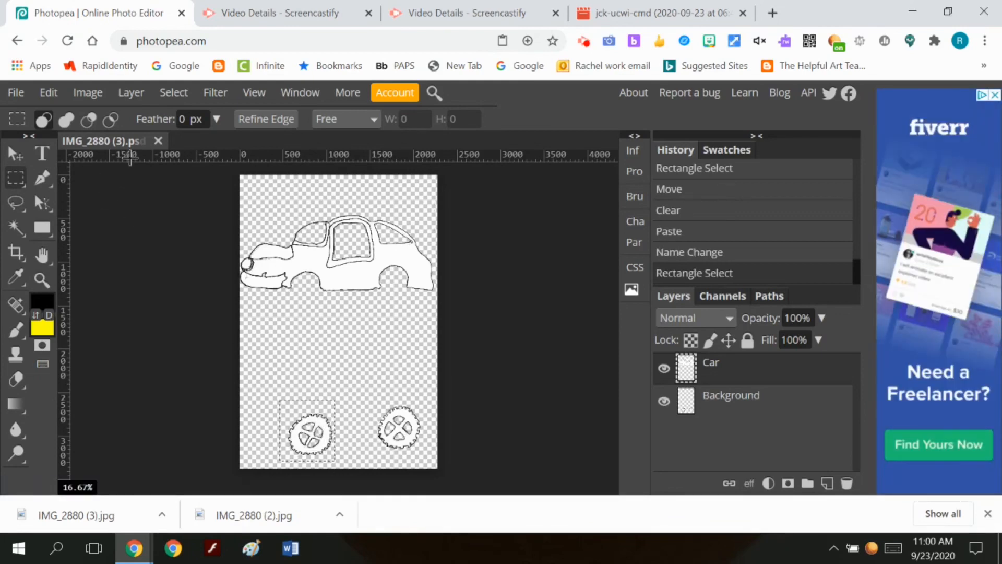
pyautogui.click(48, 92)
pyautogui.click(71, 228)
# Cut the left wheel out of the Background layer using a rectangular marquee and paste it onto its own layer
pyautogui.click(747, 403)
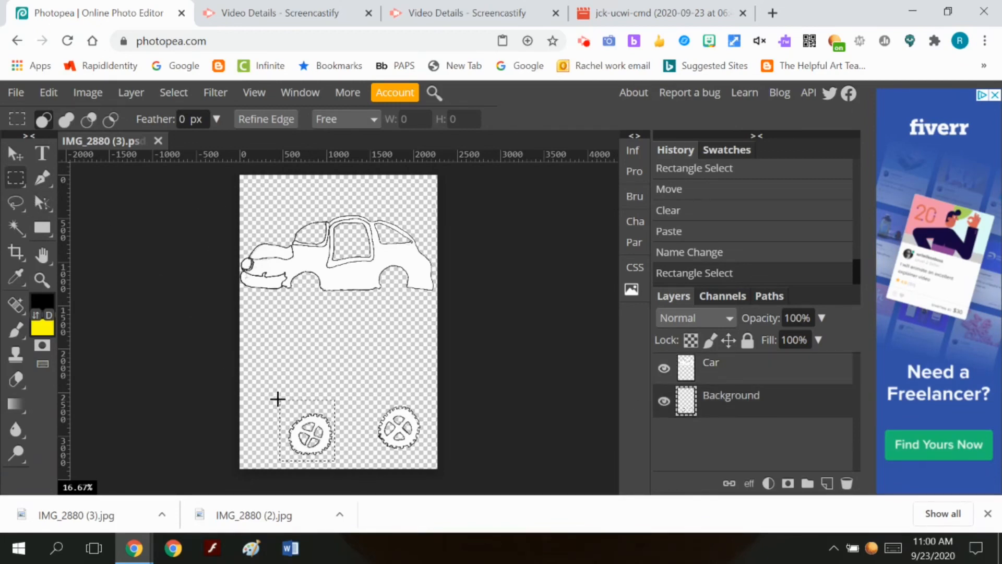
pyautogui.moveTo(278, 395); pyautogui.dragTo(358, 454)
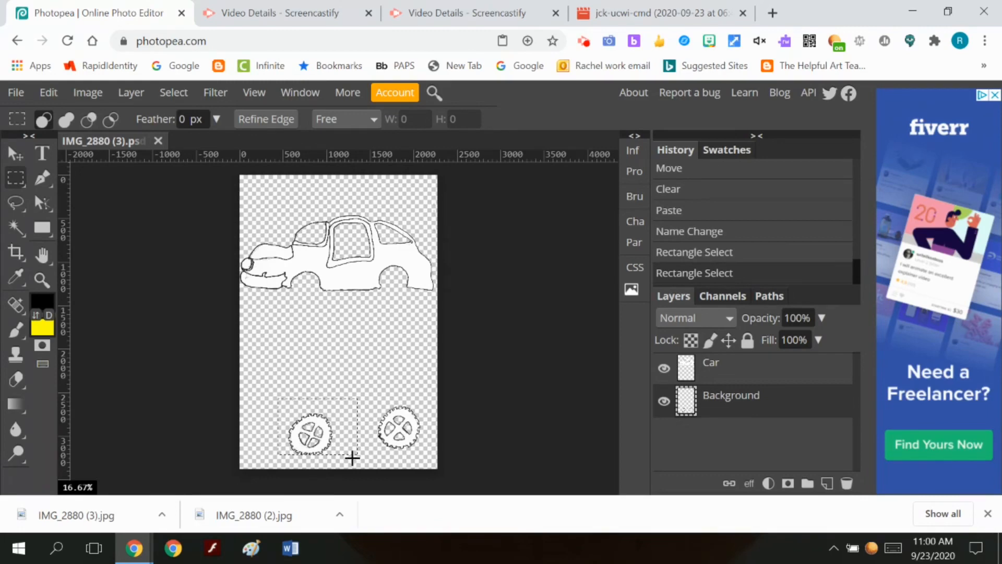
pyautogui.moveTo(265, 388); pyautogui.dragTo(345, 465)
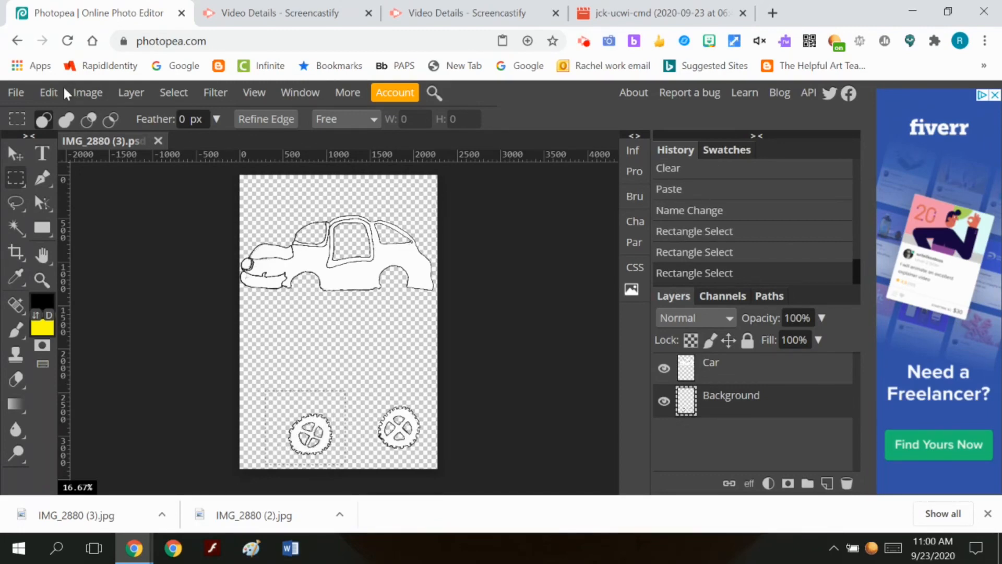
pyautogui.click(48, 92)
pyautogui.click(63, 221)
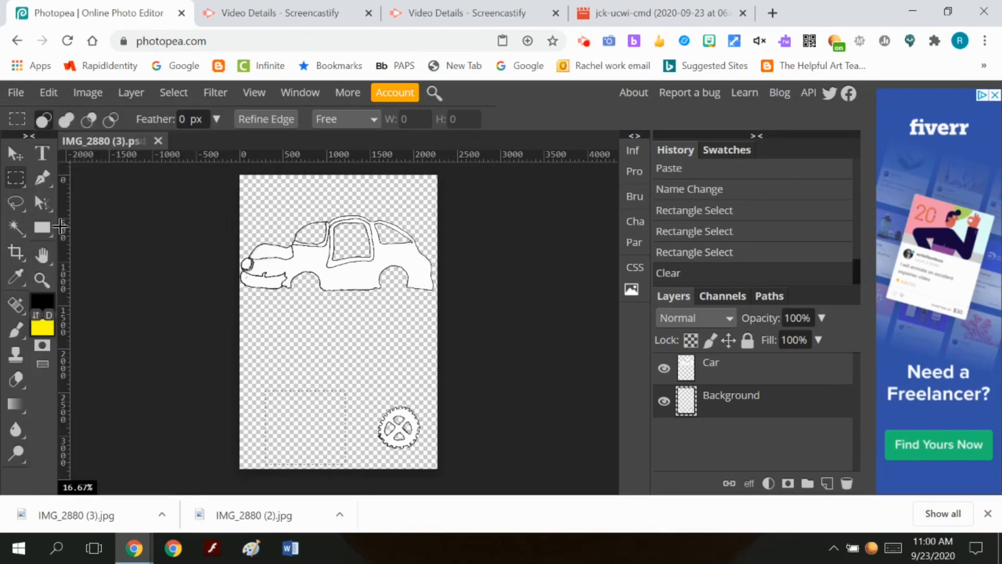
pyautogui.click(46, 93)
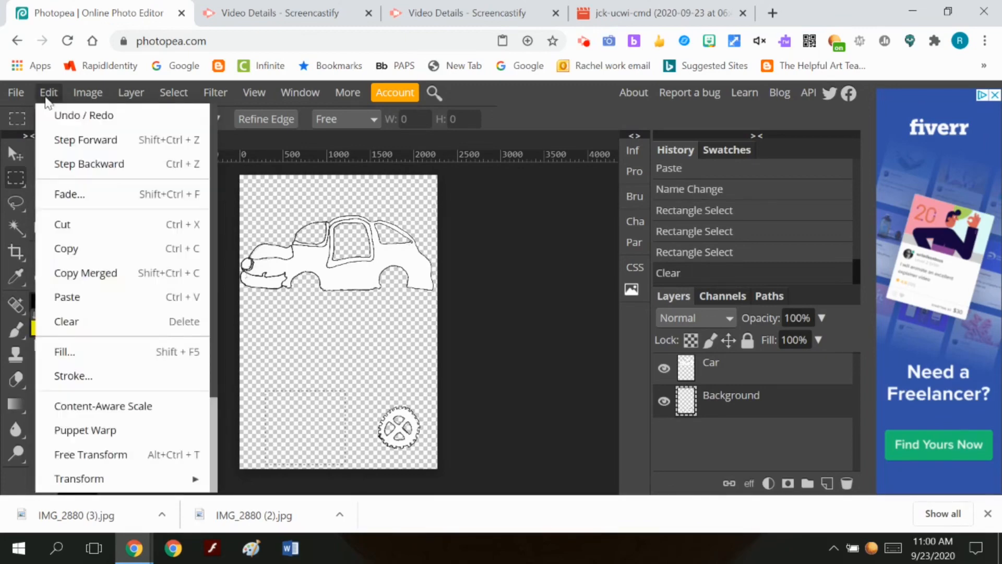
pyautogui.click(78, 297)
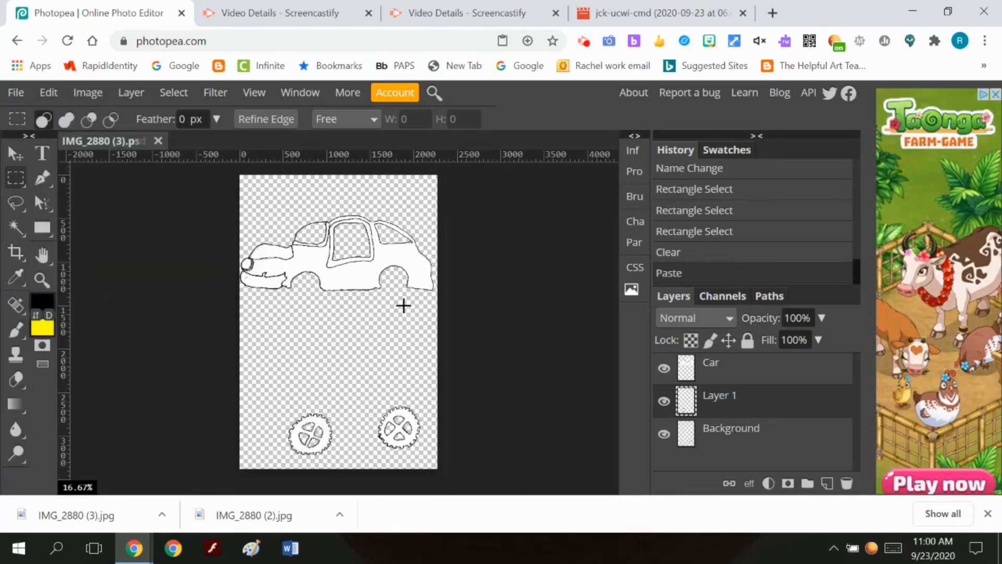
# Rename the pasted left wheel's layer as front wheel
pyautogui.doubleClick(723, 396)
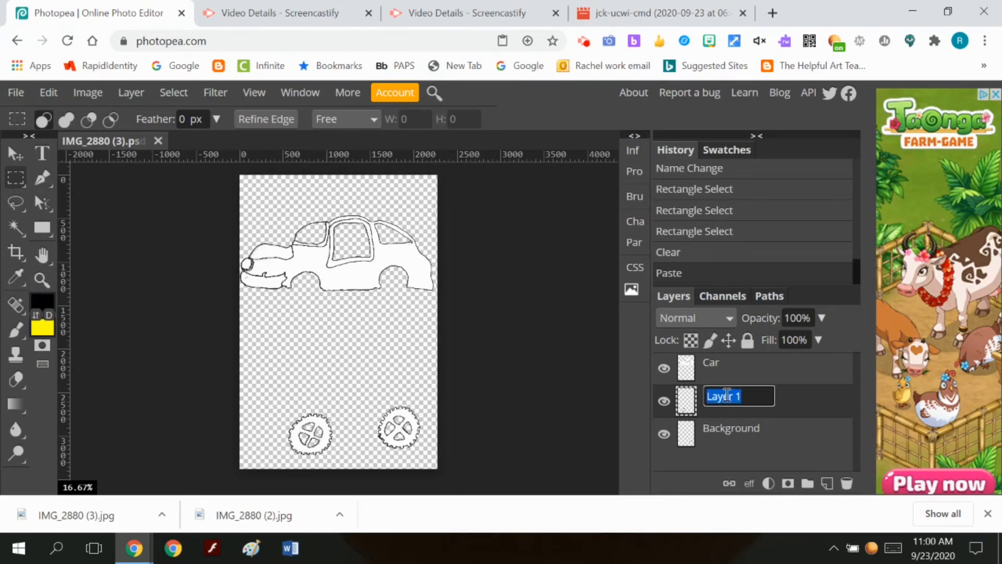
pyautogui.write('front wheel')
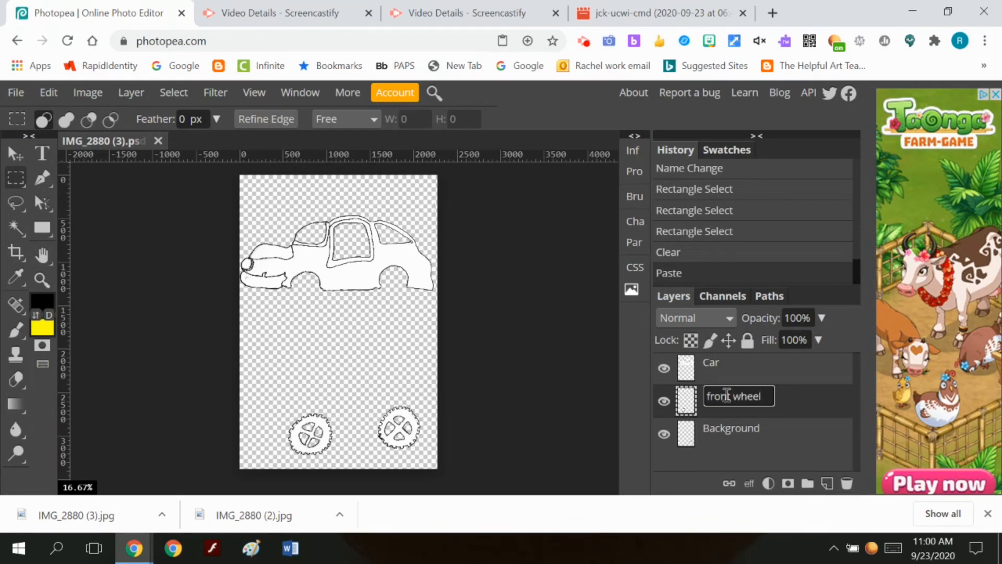
pyautogui.press('Return')
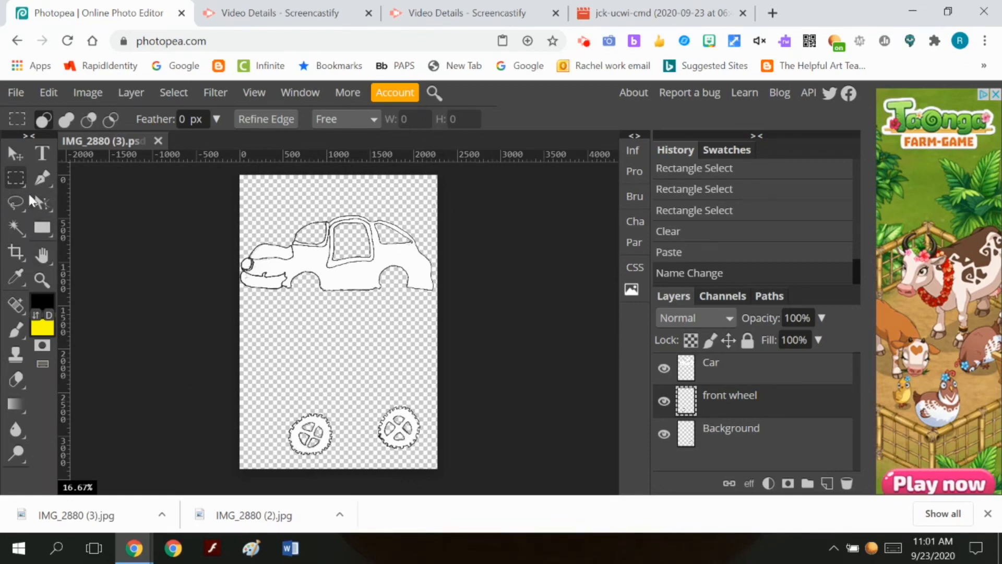
# Move the front wheel up into the car's front wheel opening, and check it by briefly hiding the Car layer
pyautogui.click(15, 154)
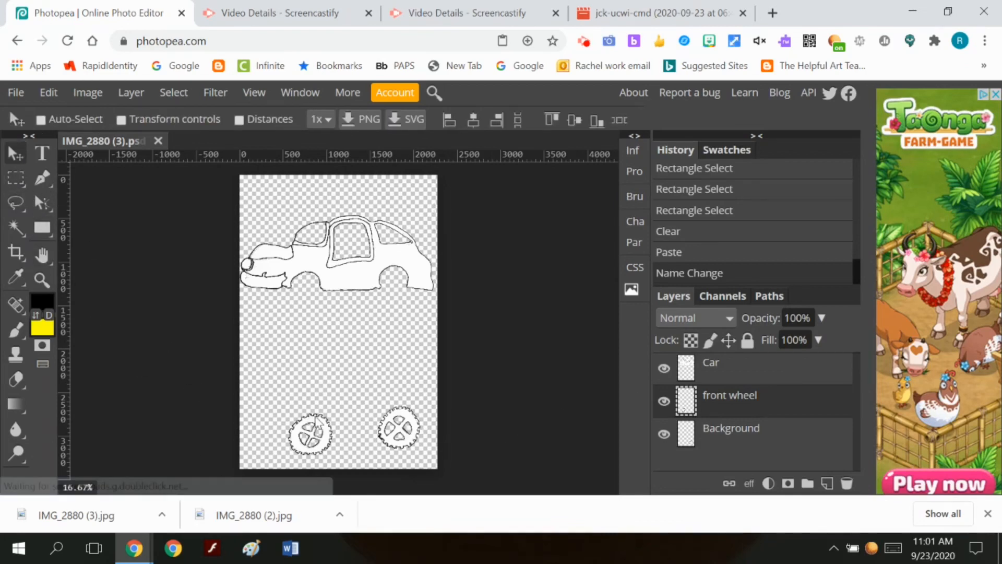
pyautogui.moveTo(311, 433); pyautogui.dragTo(306, 287)
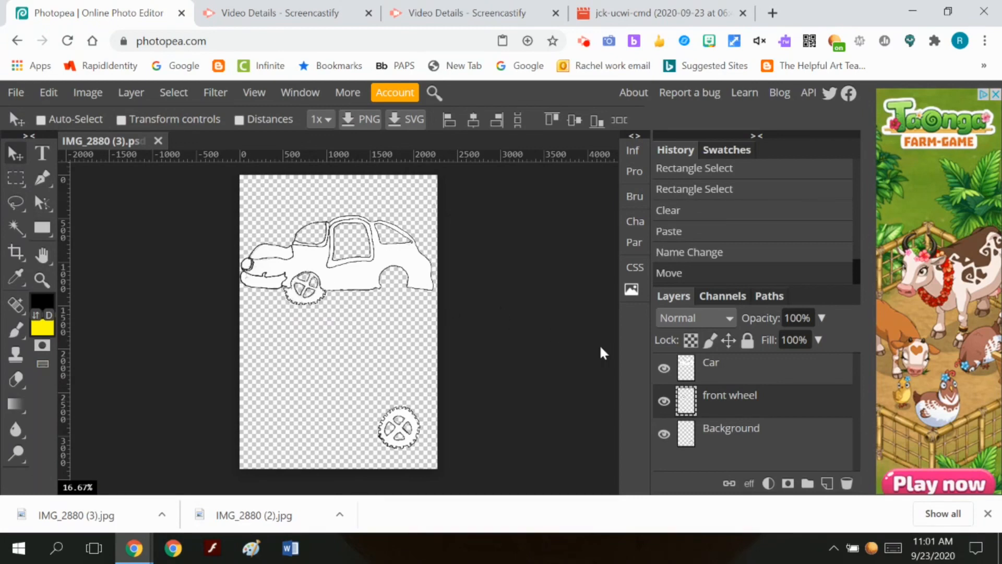
pyautogui.click(664, 369)
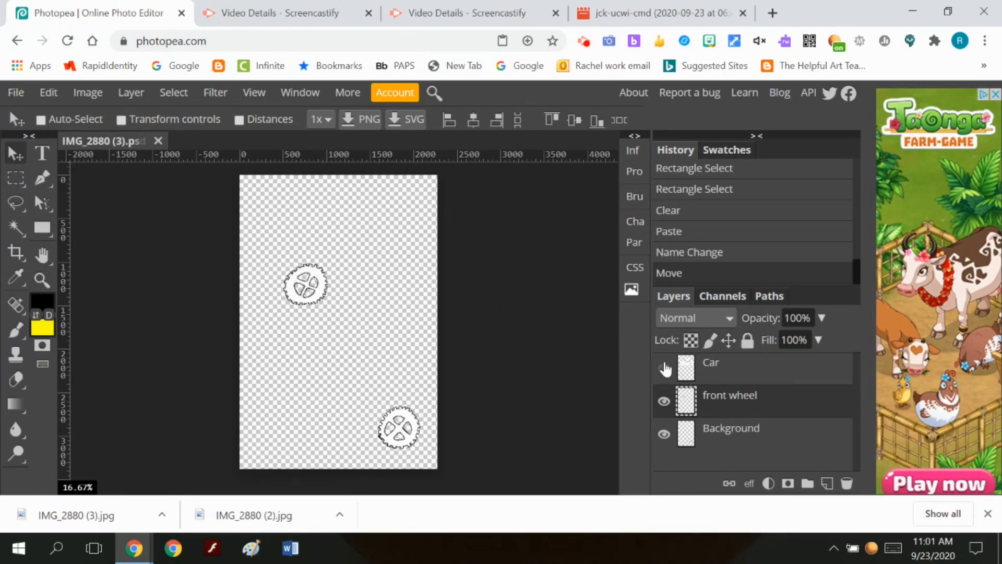
pyautogui.click(664, 369)
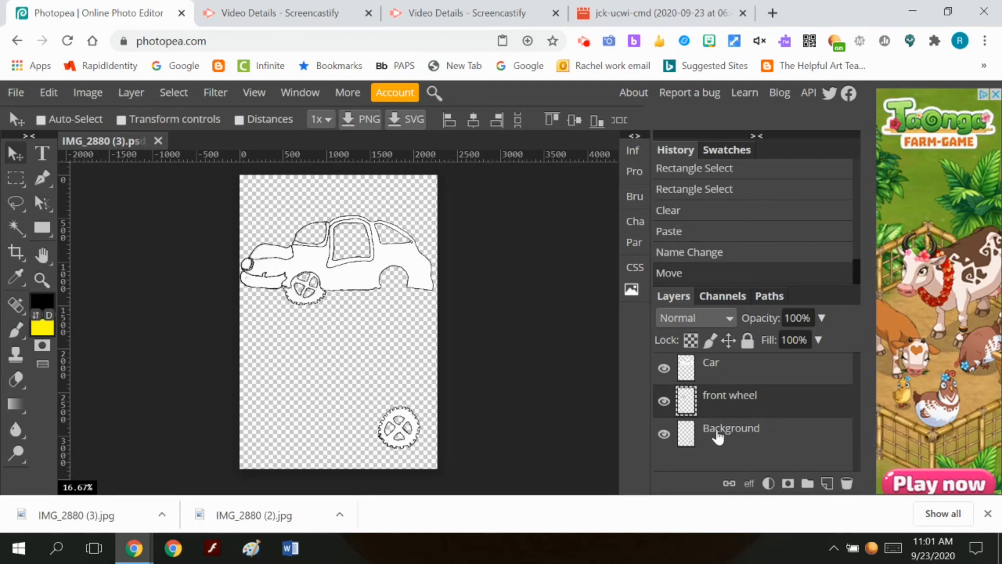
# Rename the Background layer as back wheel and move its wheel up into the car's rear wheel opening
pyautogui.doubleClick(718, 436)
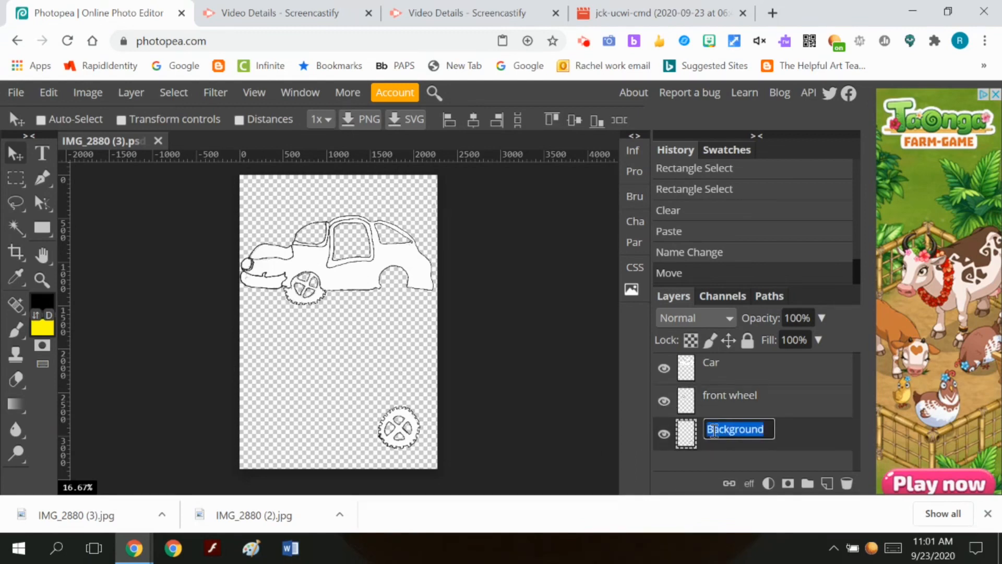
pyautogui.write('back wheel')
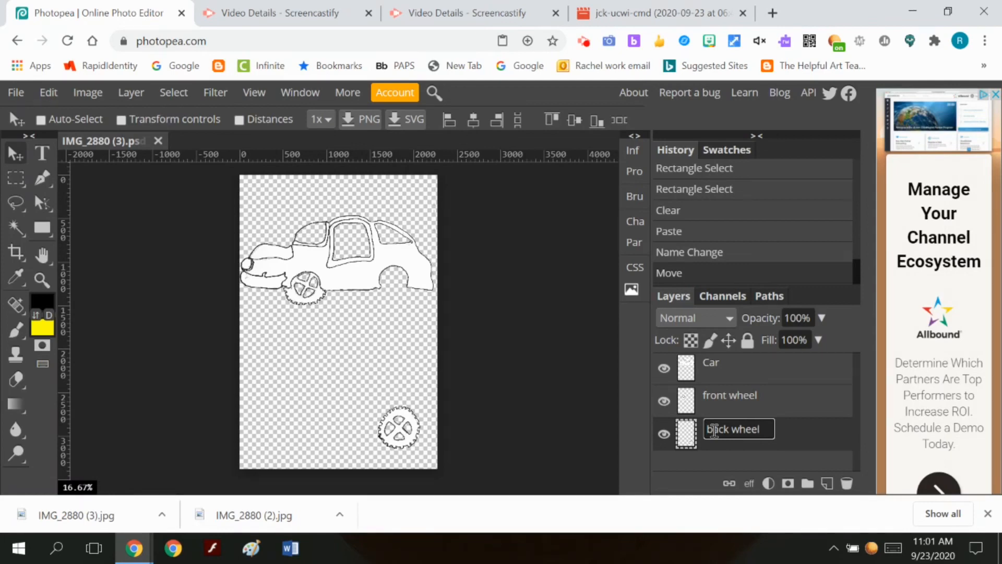
pyautogui.press('Return')
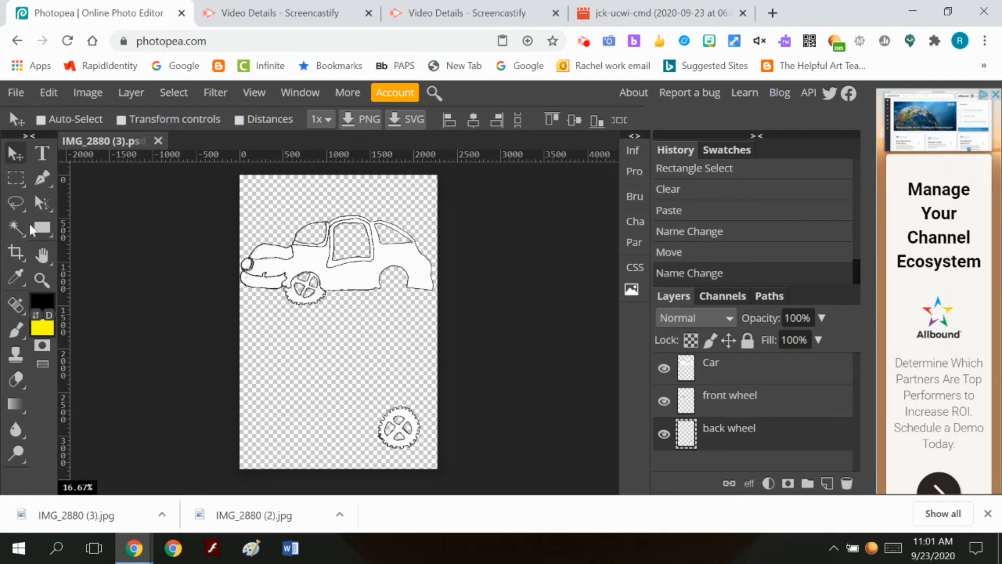
pyautogui.moveTo(402, 414); pyautogui.dragTo(395, 275)
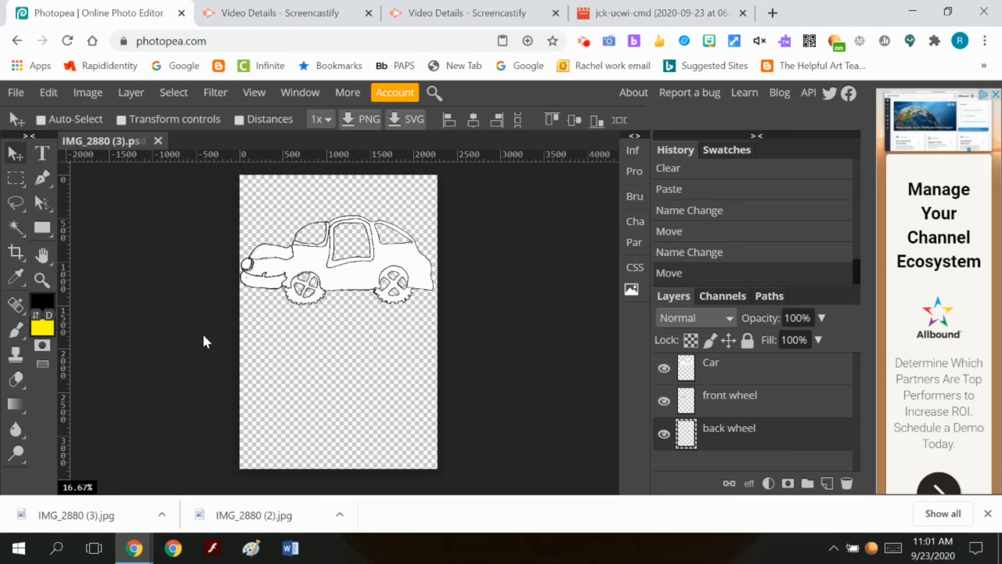
# Crop the image to a full-width rectangular selection around the assembled car and wheels
pyautogui.click(15, 180)
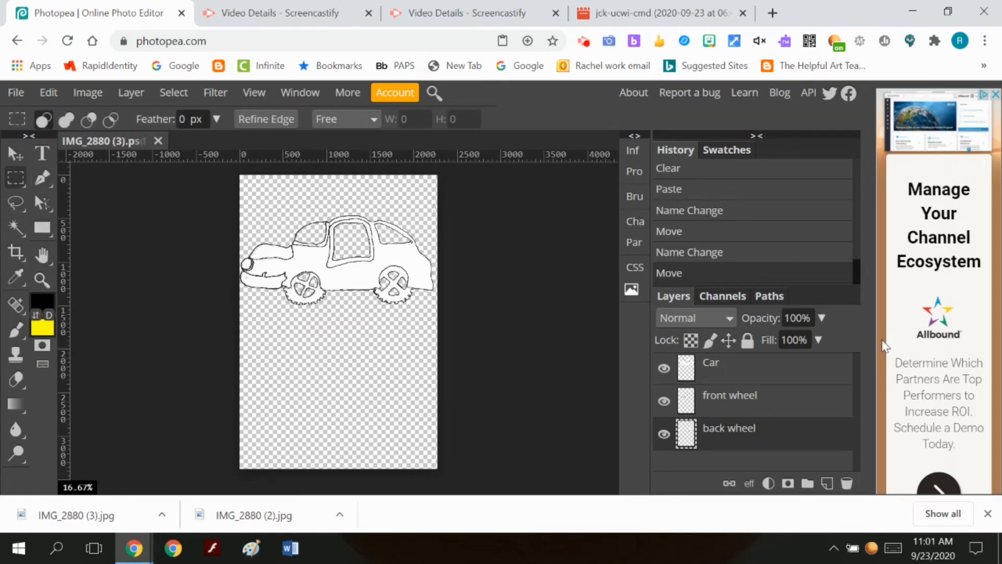
pyautogui.click(770, 378)
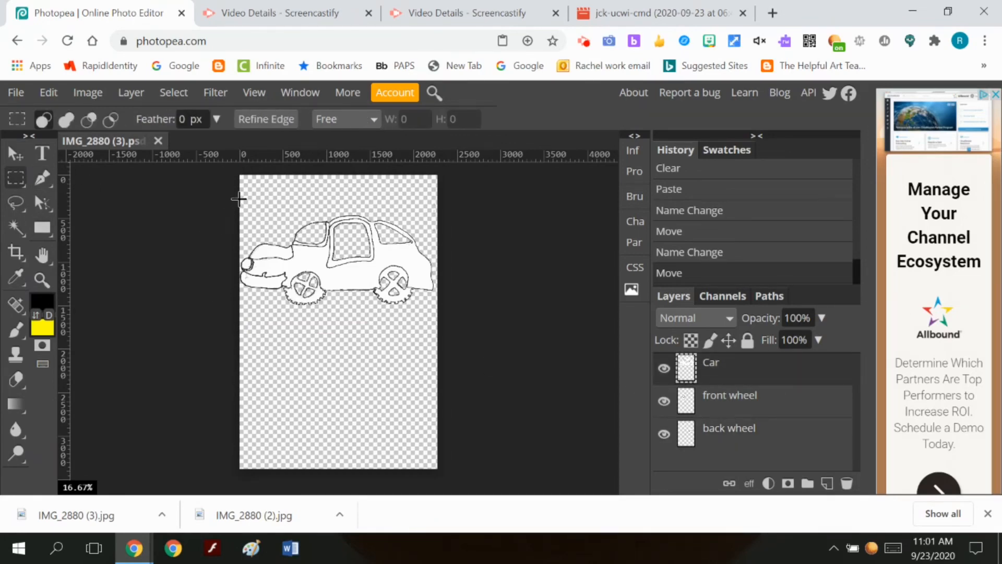
pyautogui.moveTo(239, 199); pyautogui.dragTo(439, 343)
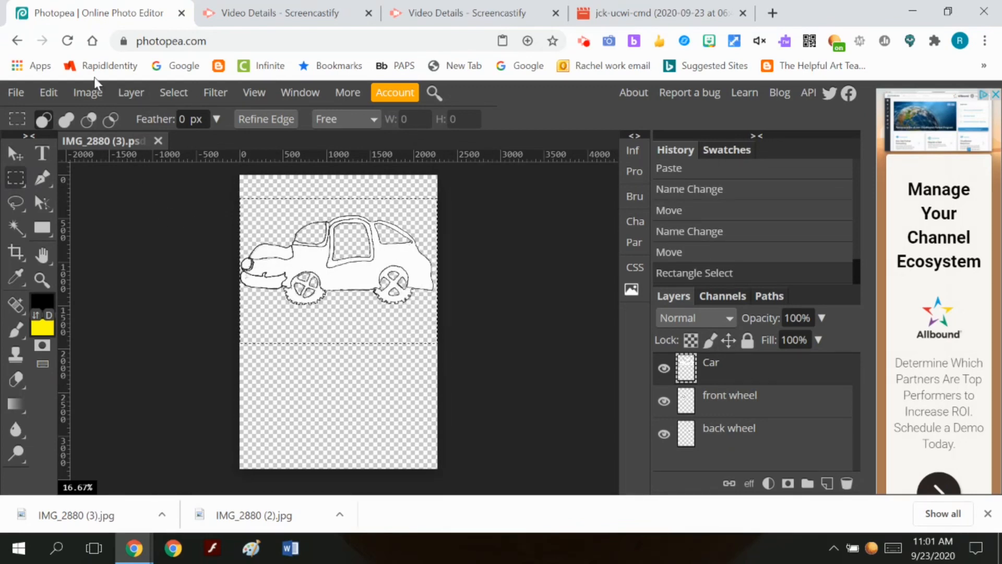
pyautogui.click(89, 94)
pyautogui.click(110, 321)
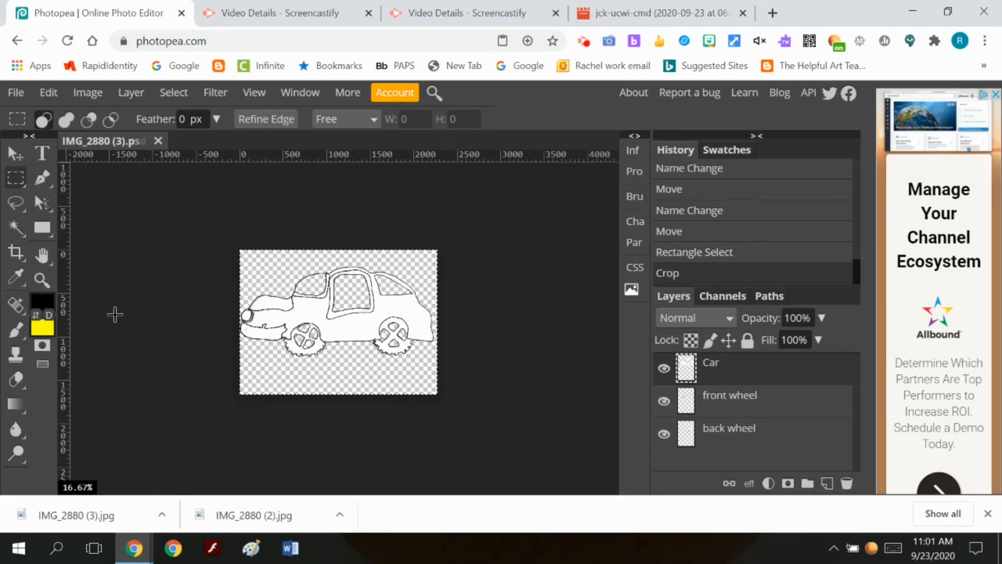
# Set the image resolution to 300 DPI and its size units to inches in the Image Size settings
pyautogui.click(87, 93)
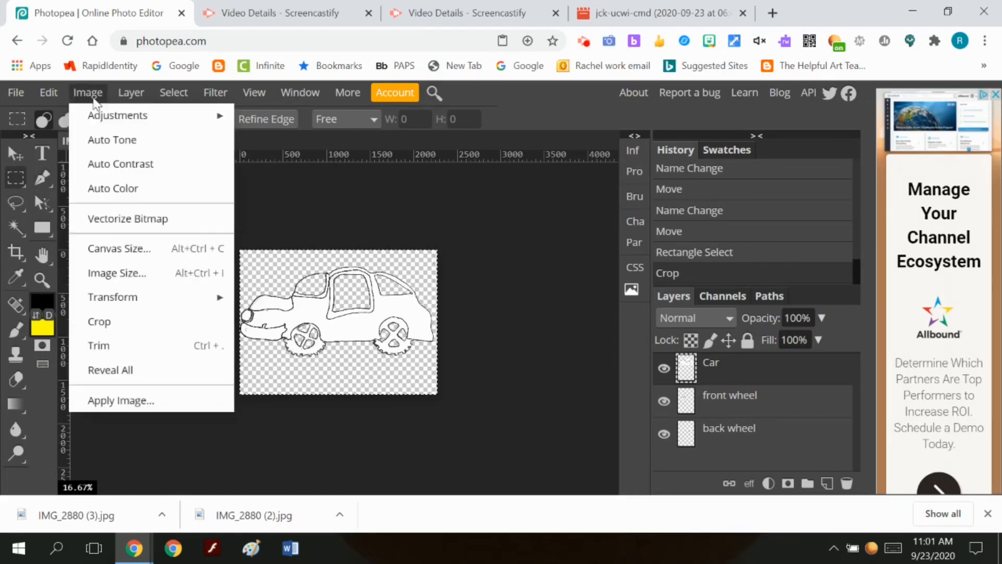
pyautogui.click(104, 272)
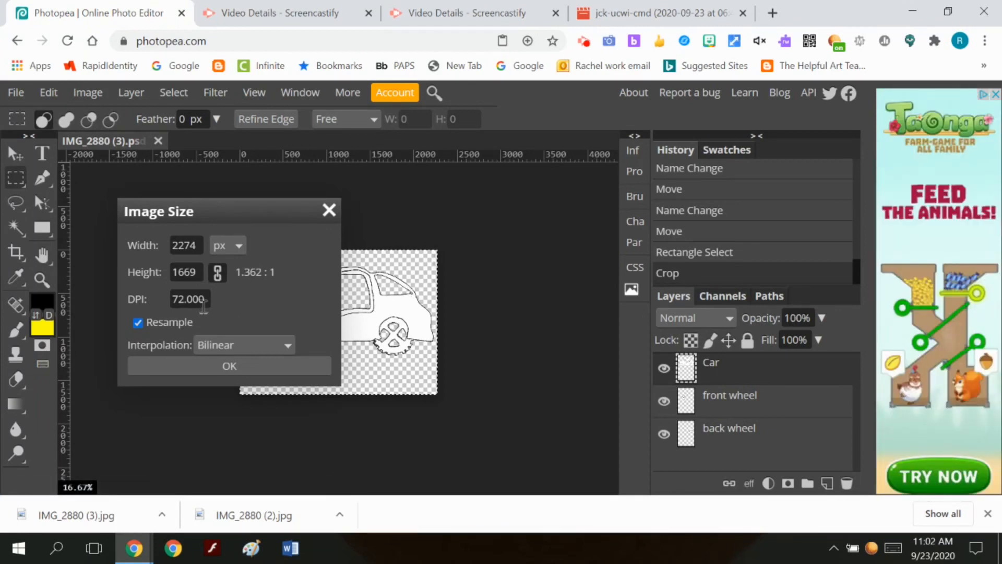
pyautogui.moveTo(206, 300); pyautogui.dragTo(152, 307)
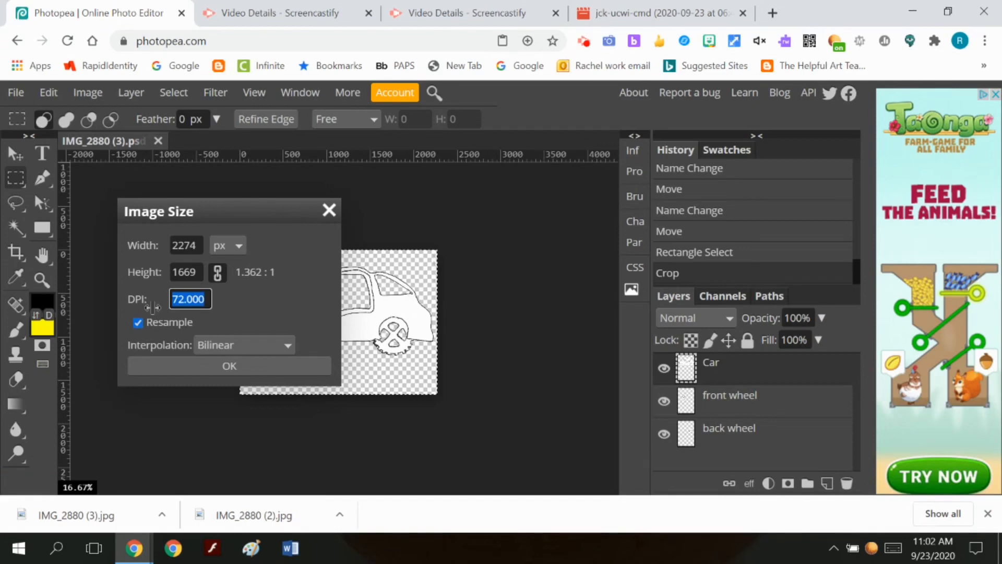
pyautogui.write('300')
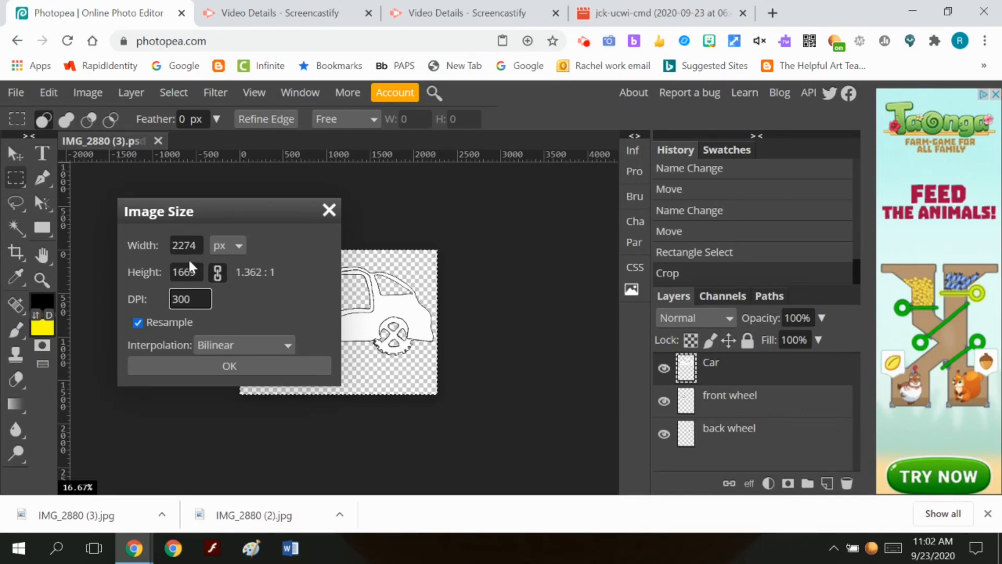
pyautogui.click(240, 244)
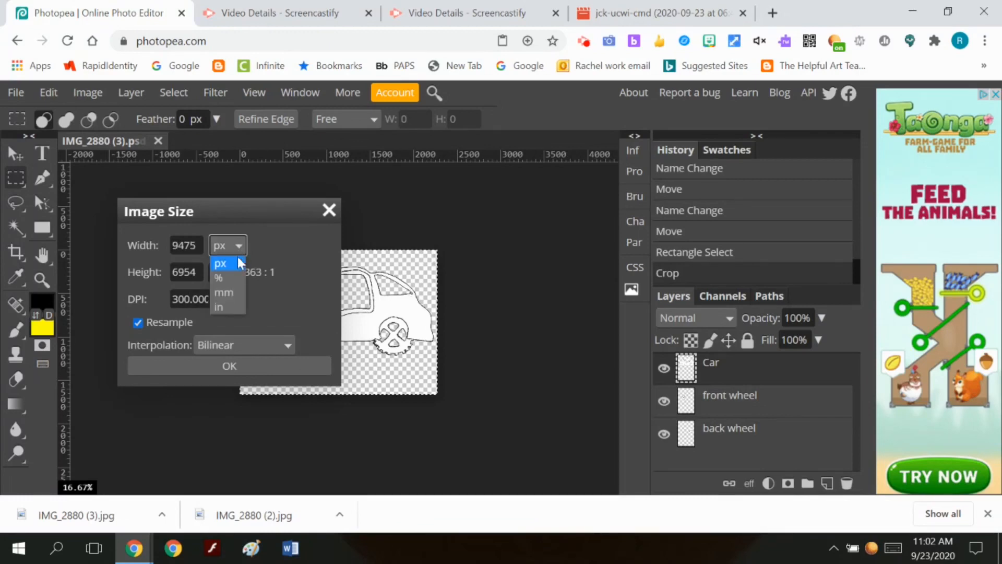
pyautogui.click(226, 307)
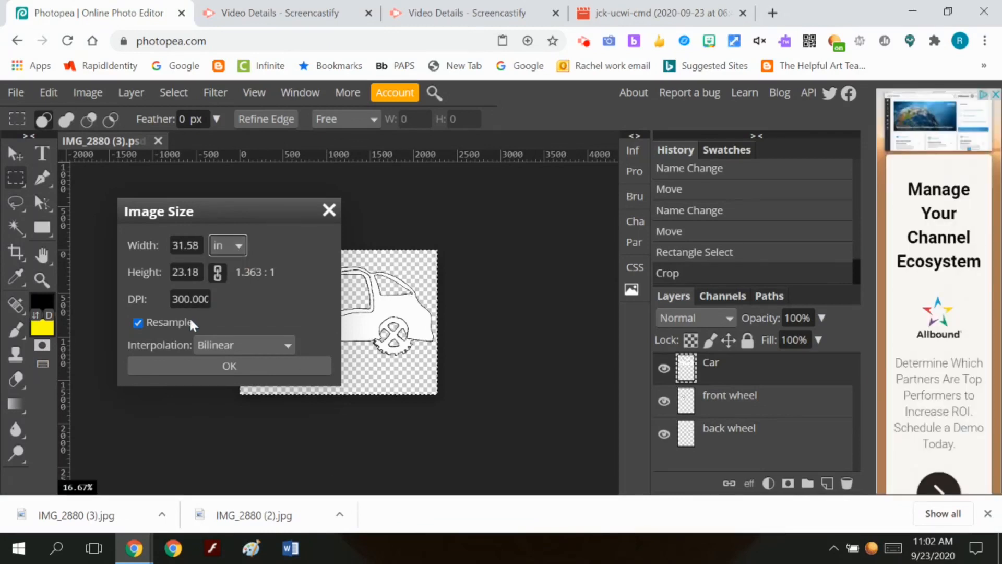
# Resize the image to a height of 2 inches with proportional width
pyautogui.doubleClick(186, 272)
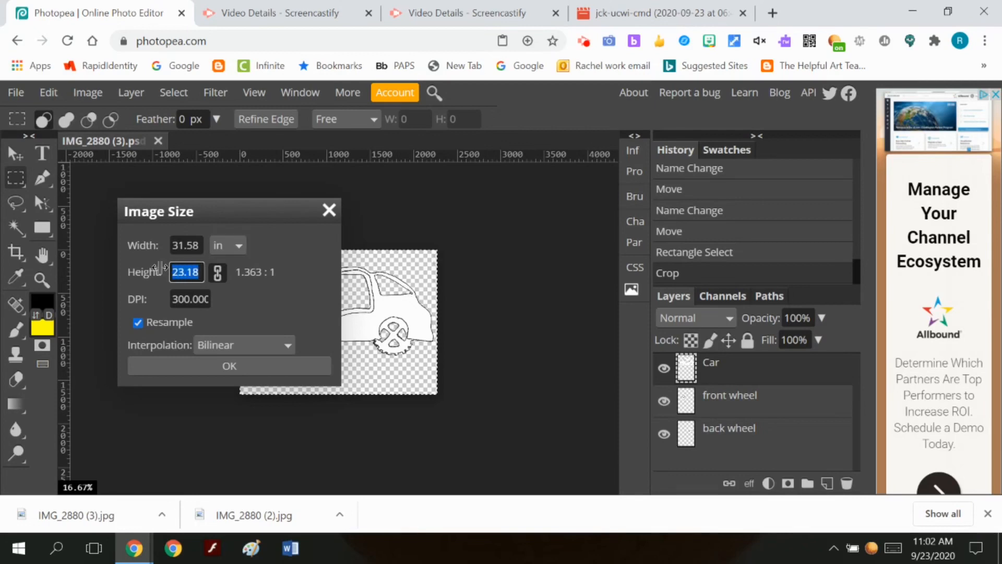
pyautogui.write('2')
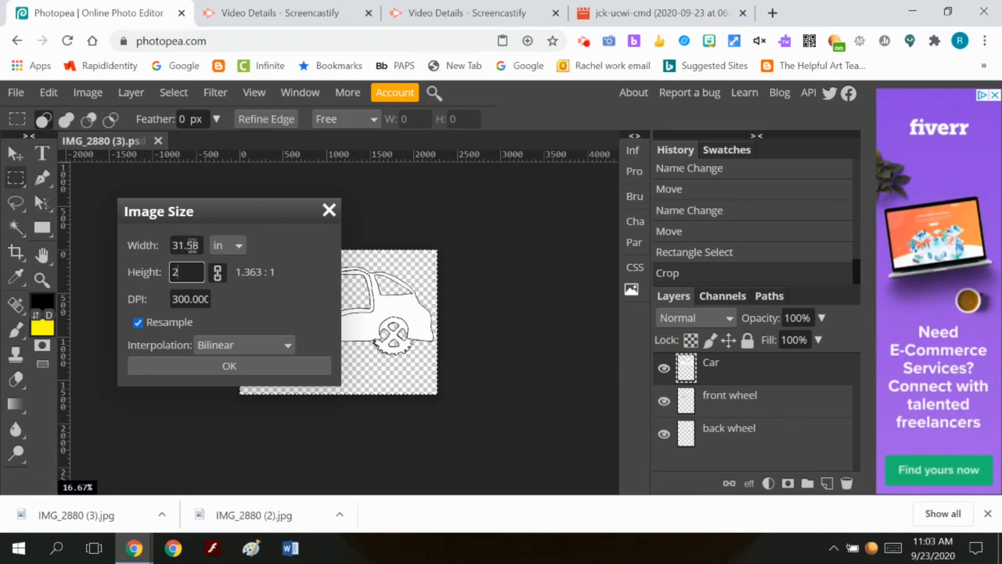
pyautogui.click(218, 274)
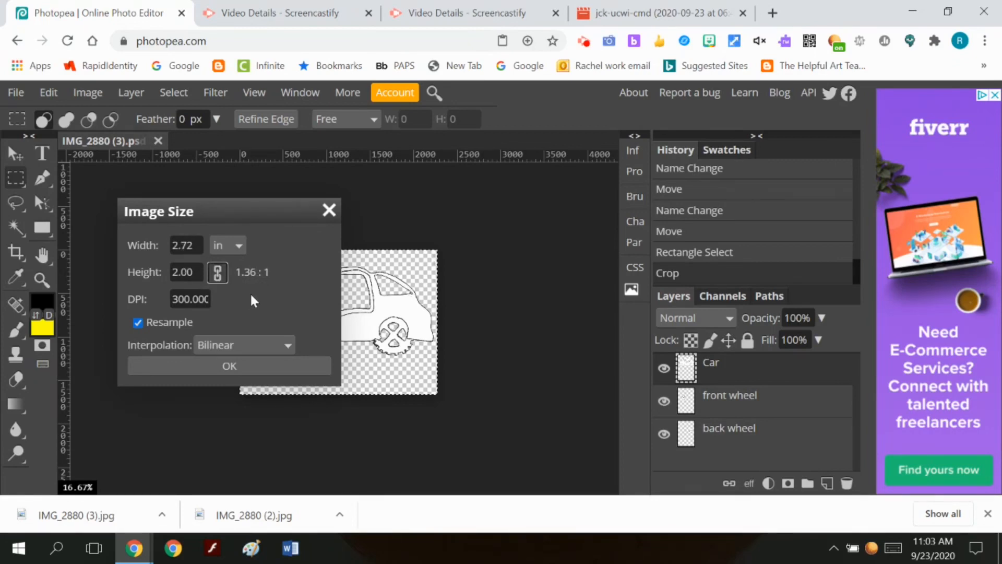
pyautogui.click(242, 362)
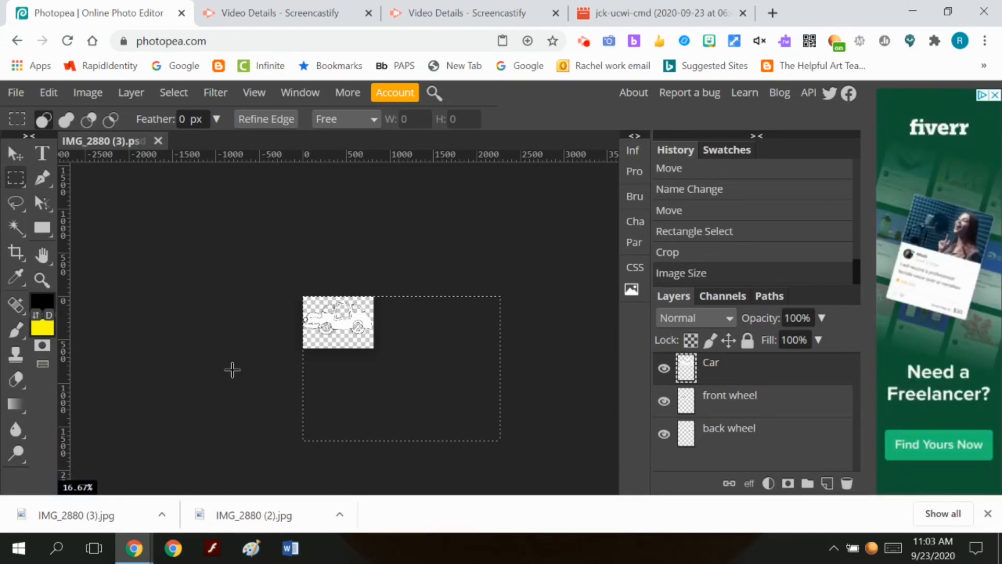
# Clear the leftover rectangular selection around the resized image
pyautogui.click(42, 281)
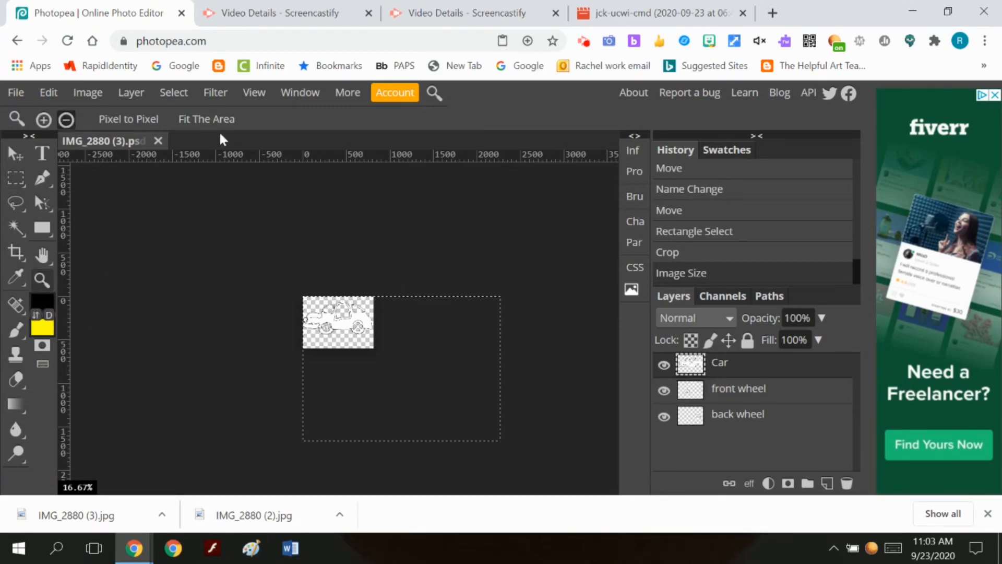
pyautogui.click(191, 95)
pyautogui.click(192, 139)
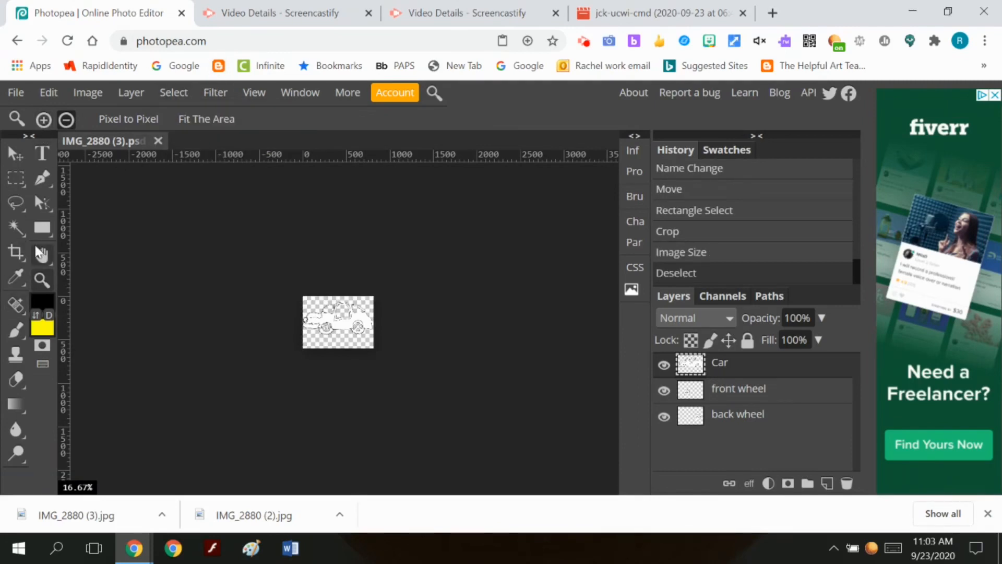
# Hide the front wheel and back wheel layers, leaving only the Car layer shown
pyautogui.click(307, 280)
pyautogui.click(307, 280)
pyautogui.click(308, 280)
pyautogui.click(308, 280)
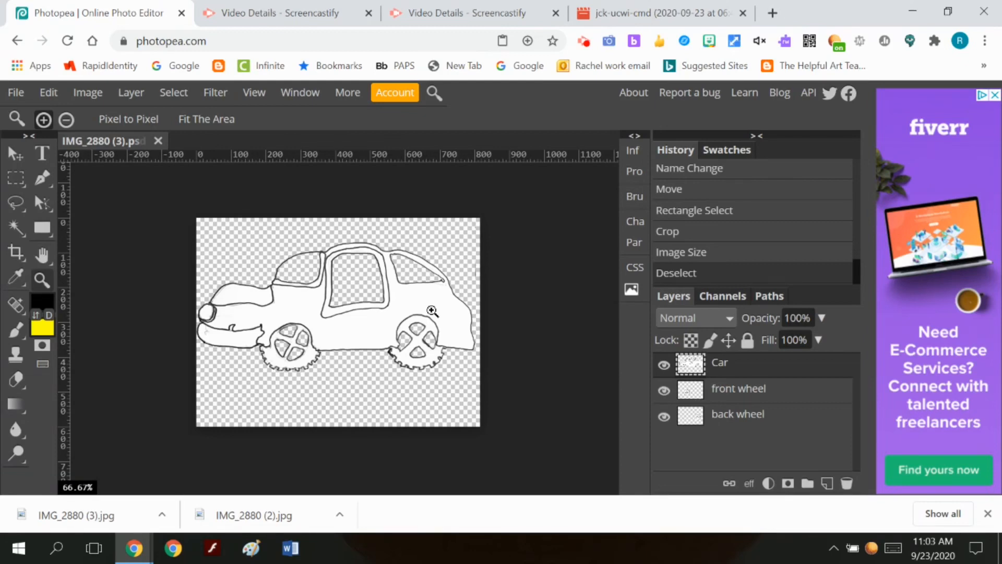
pyautogui.click(664, 392)
pyautogui.click(664, 416)
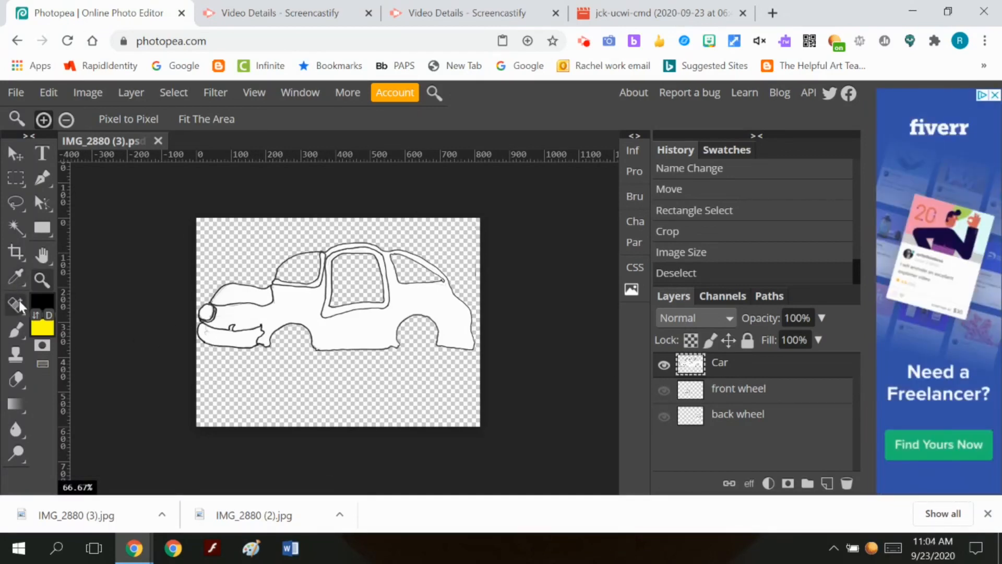
# Select the car's white body and the hood area above the front bumper together with the Magic Wand at tolerance 16
pyautogui.click(16, 227)
pyautogui.click(290, 303)
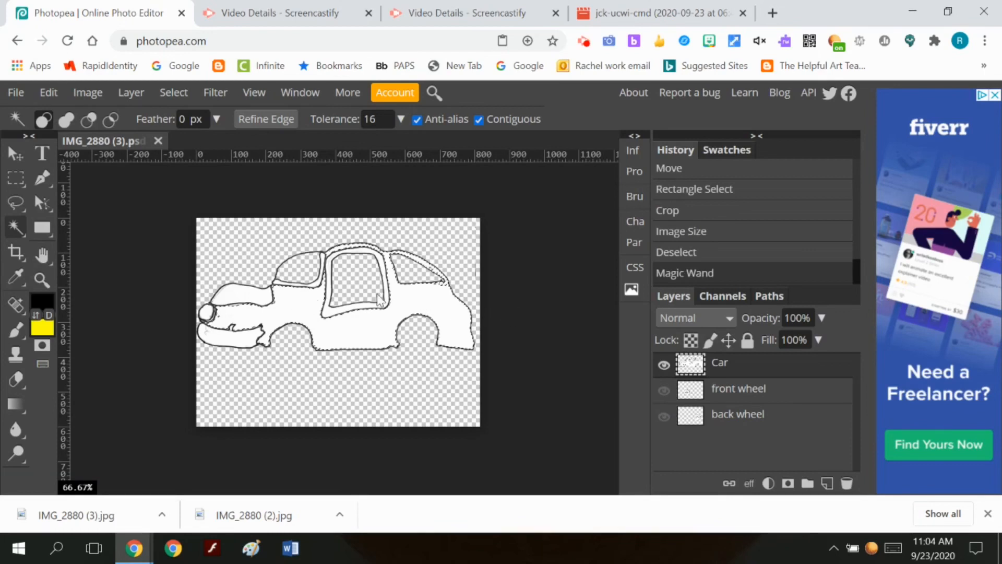
pyautogui.press('shift')
pyautogui.keyDown('shift'); pyautogui.click(248, 298); pyautogui.keyUp('shift')
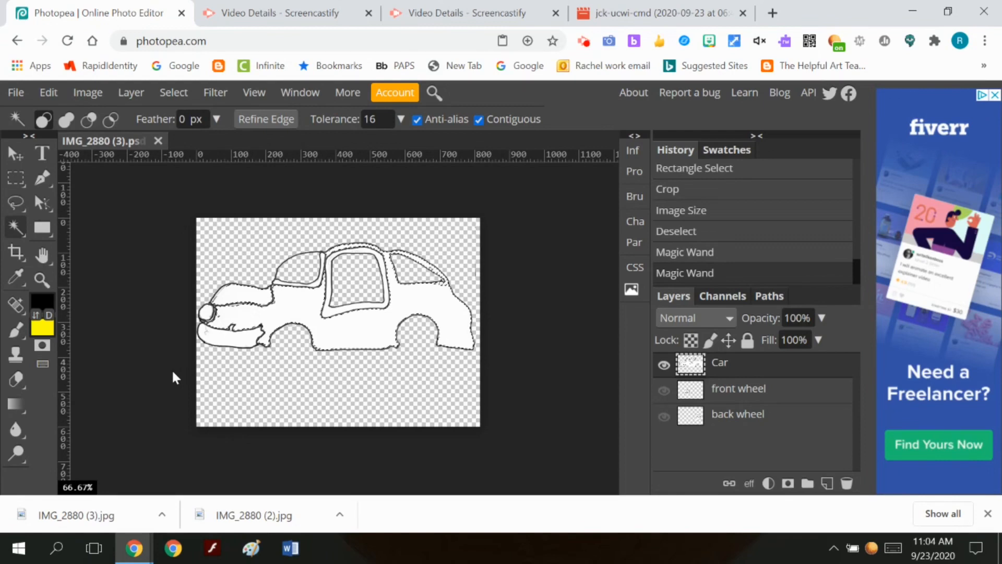
# Set the foreground colour to red
pyautogui.click(45, 304)
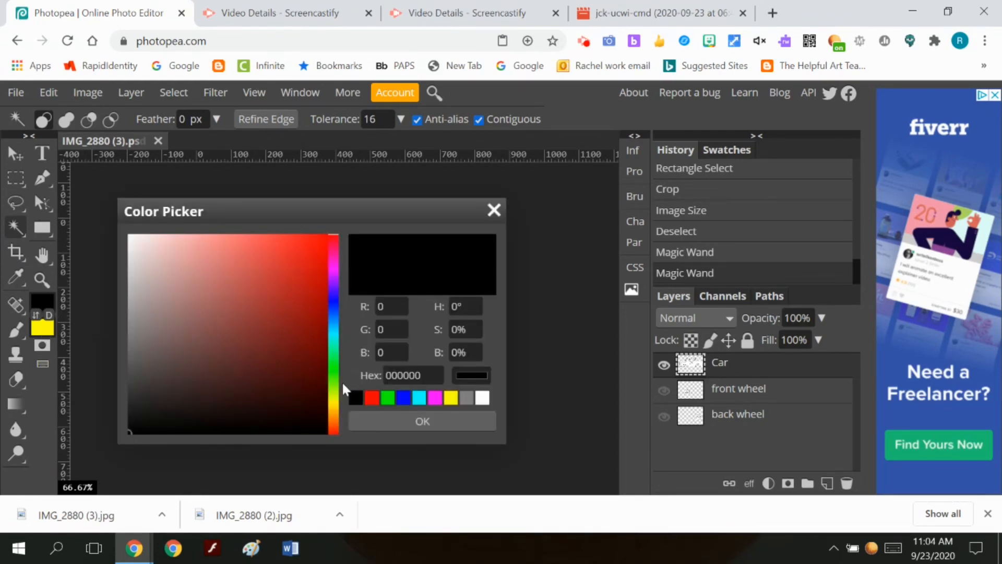
pyautogui.click(371, 399)
pyautogui.click(386, 420)
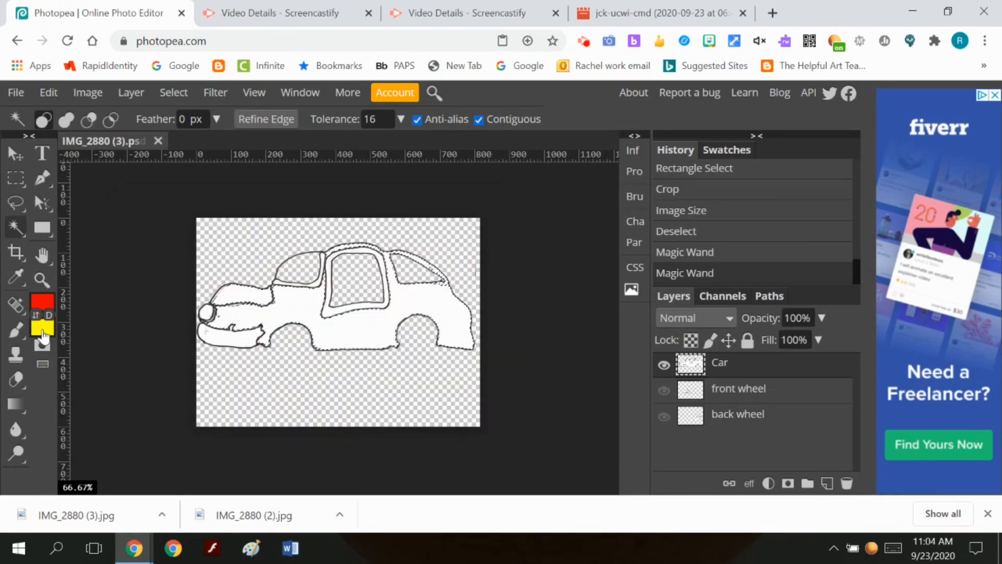
# Fill the selected car body with a linear red-to-yellow gradient running from the rear of the car toward the hood
pyautogui.click(16, 404)
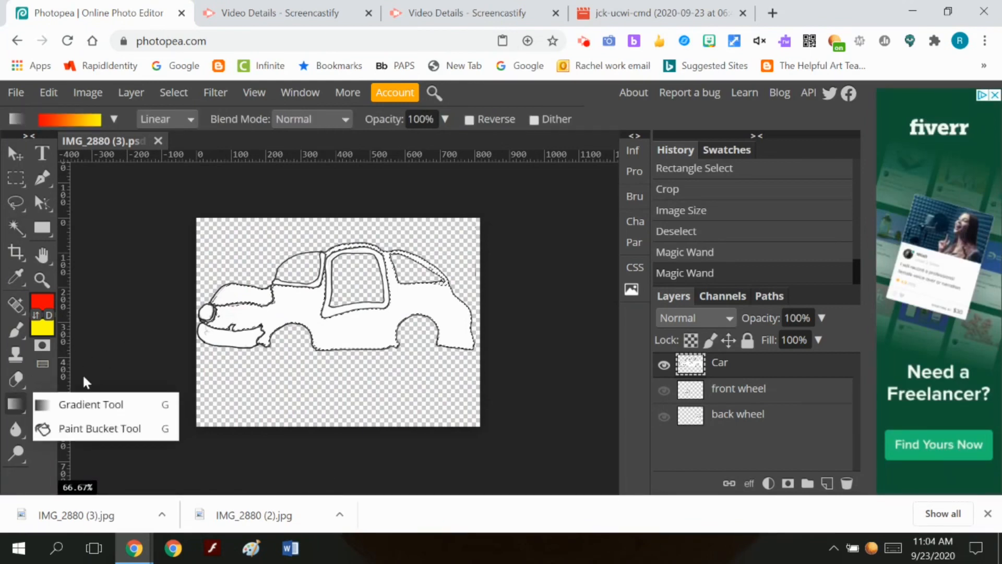
pyautogui.click(71, 397)
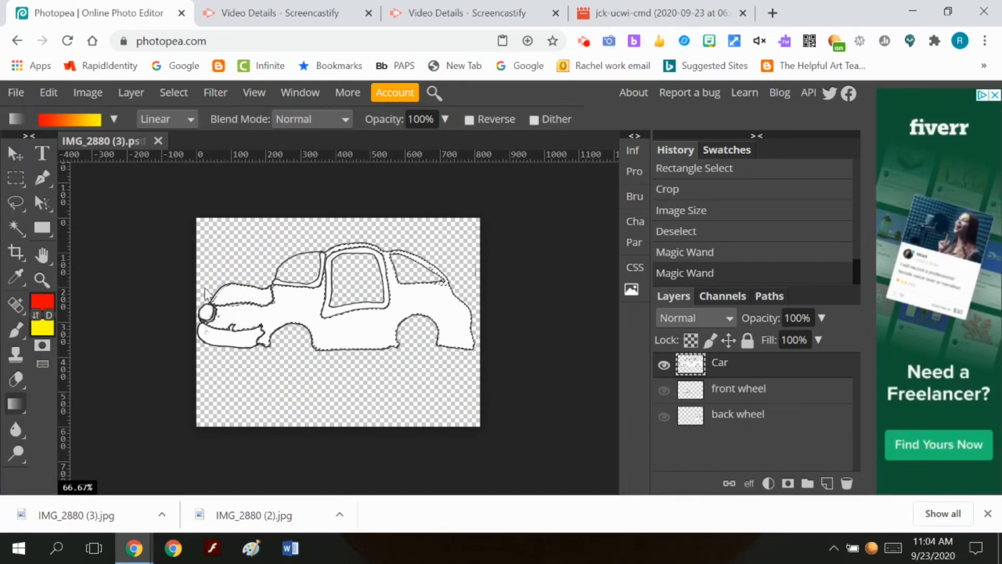
pyautogui.moveTo(204, 287); pyautogui.dragTo(574, 308)
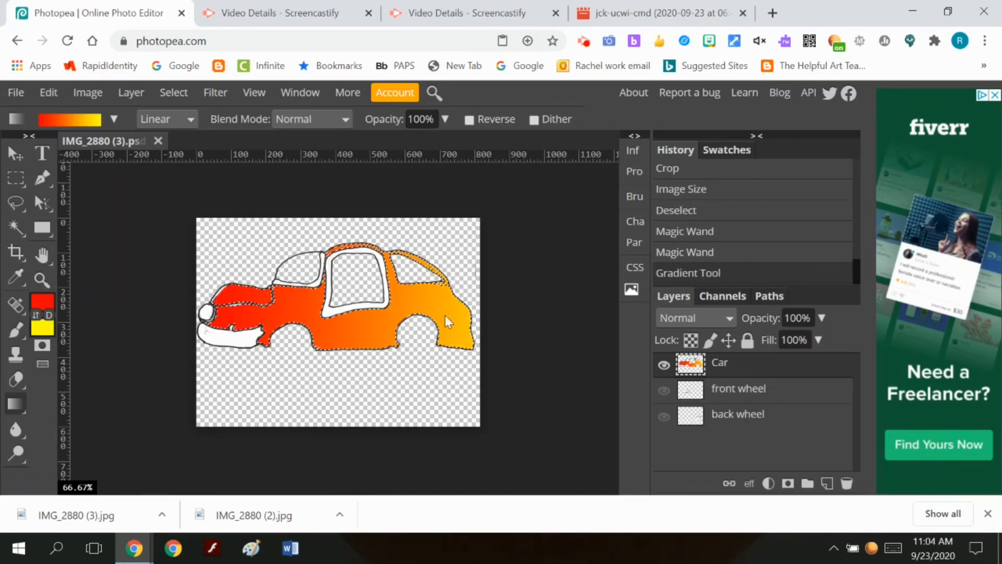
pyautogui.moveTo(495, 280); pyautogui.dragTo(239, 312)
pyautogui.moveTo(349, 320); pyautogui.dragTo(271, 317)
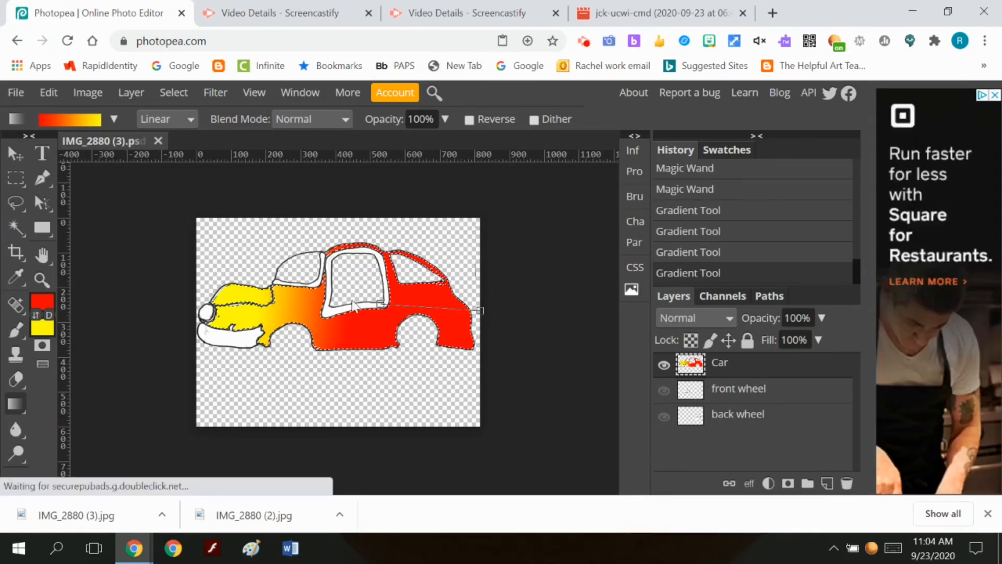
pyautogui.moveTo(477, 317); pyautogui.dragTo(275, 303)
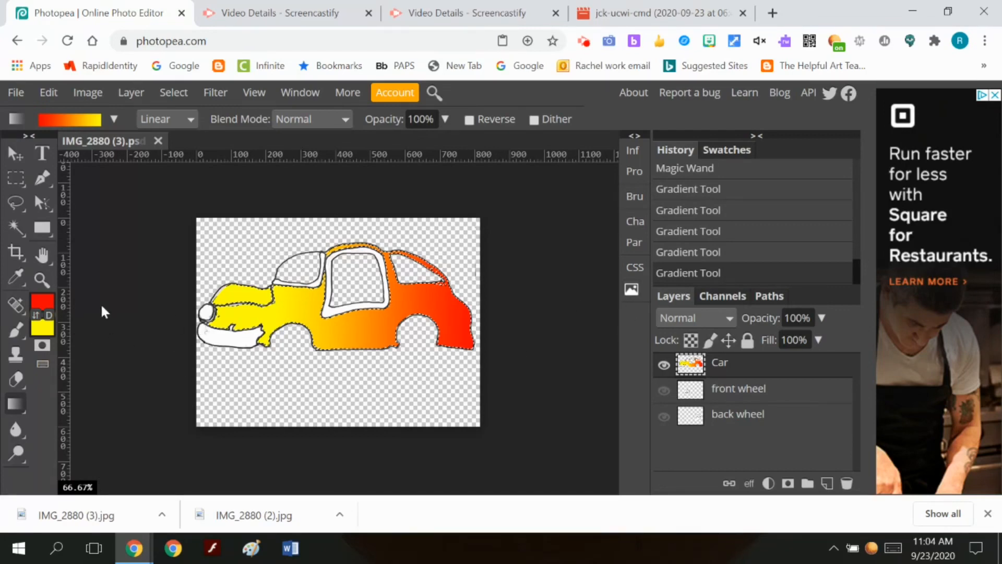
# Select the car's headlight, fill it with the yellow background colour, and clear the selection
pyautogui.click(17, 227)
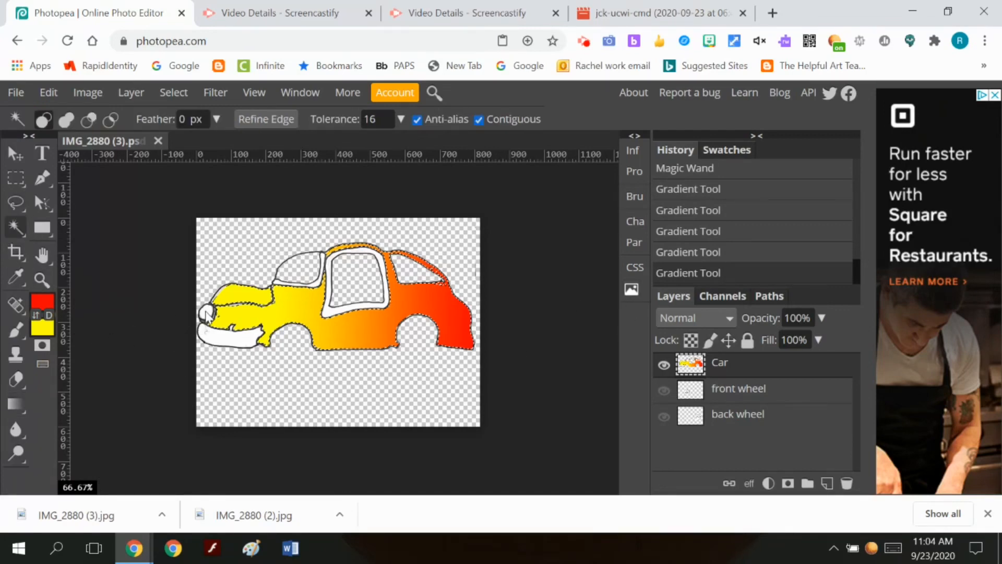
pyautogui.click(207, 315)
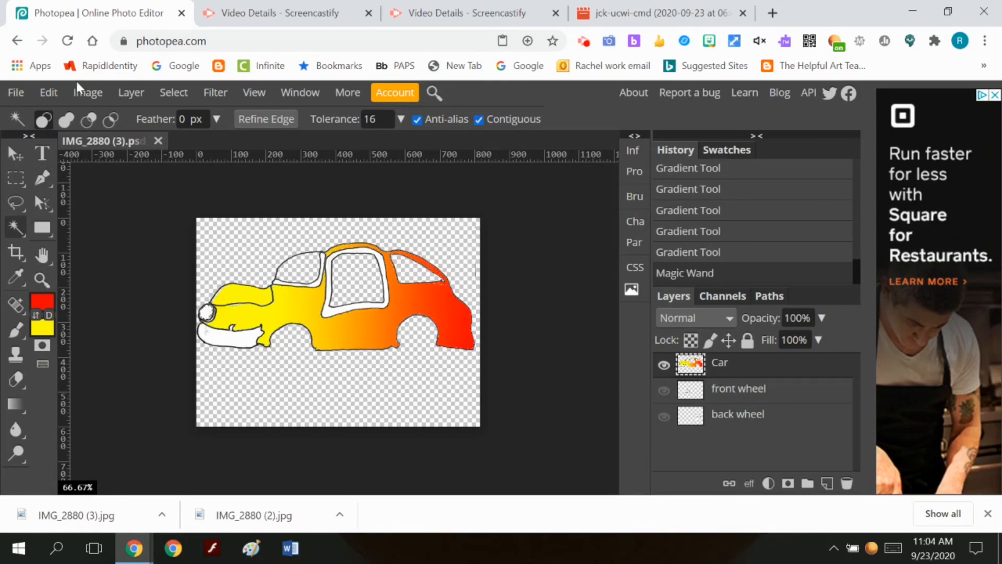
pyautogui.click(50, 92)
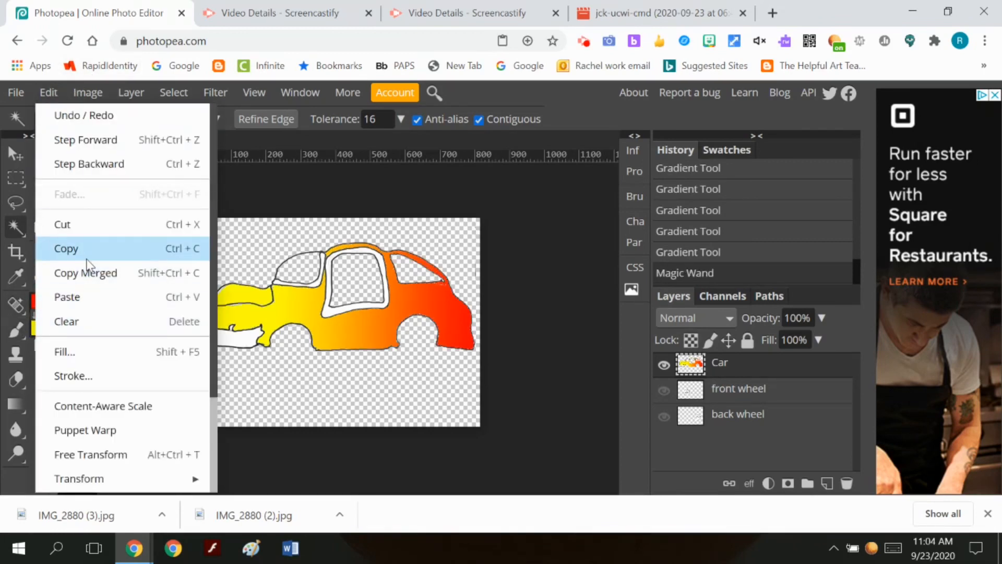
pyautogui.click(78, 352)
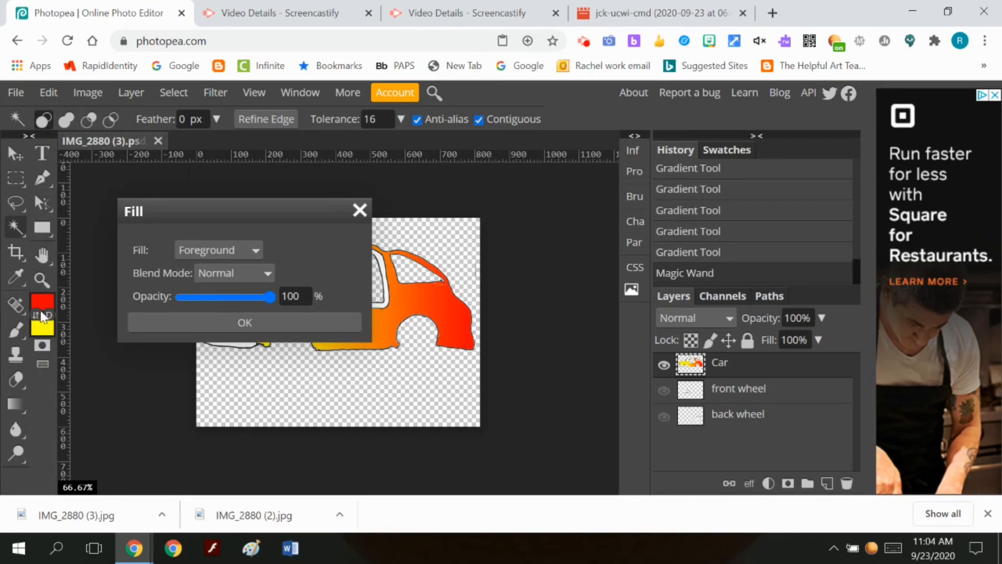
pyautogui.click(248, 254)
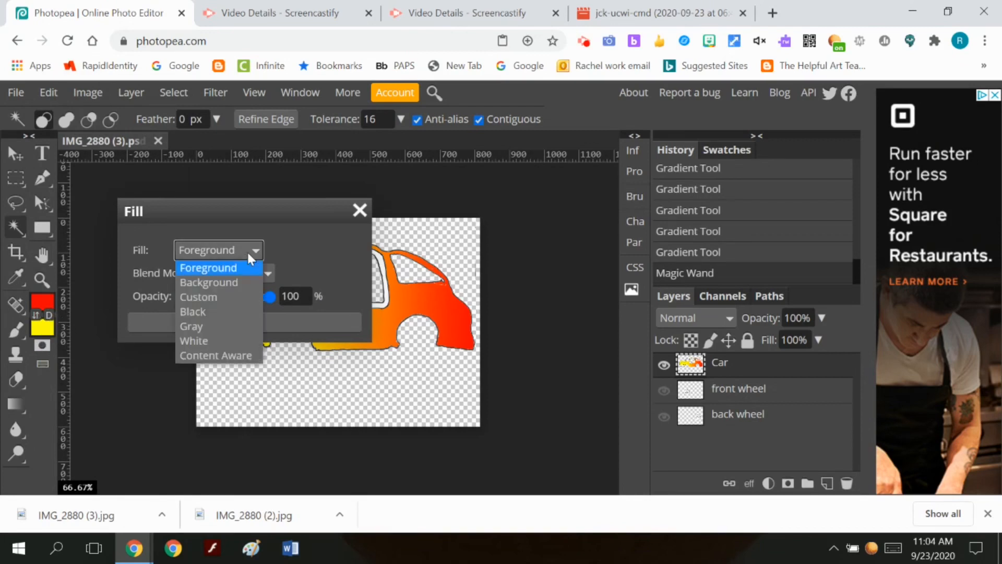
pyautogui.click(241, 283)
pyautogui.click(257, 323)
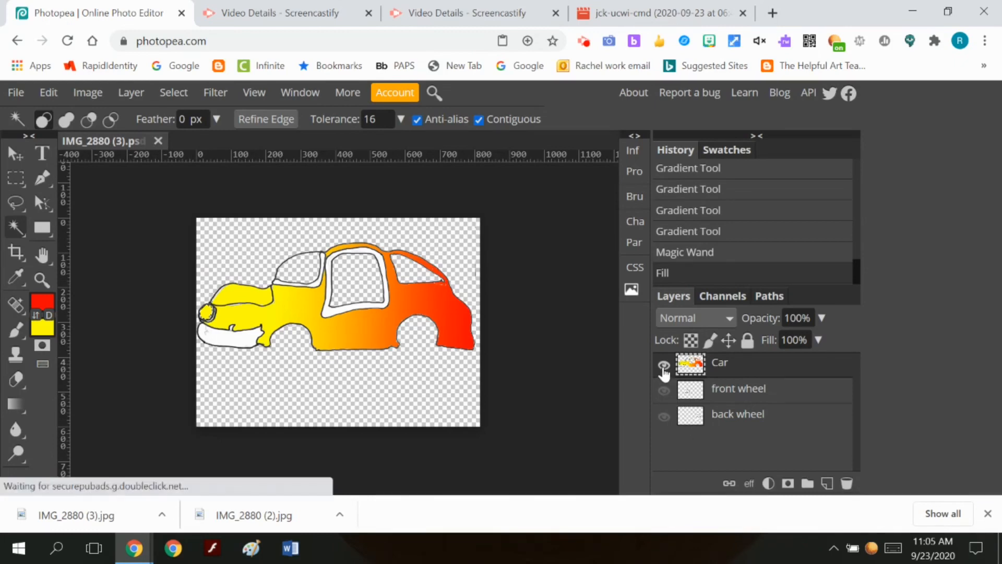
pyautogui.click(190, 92)
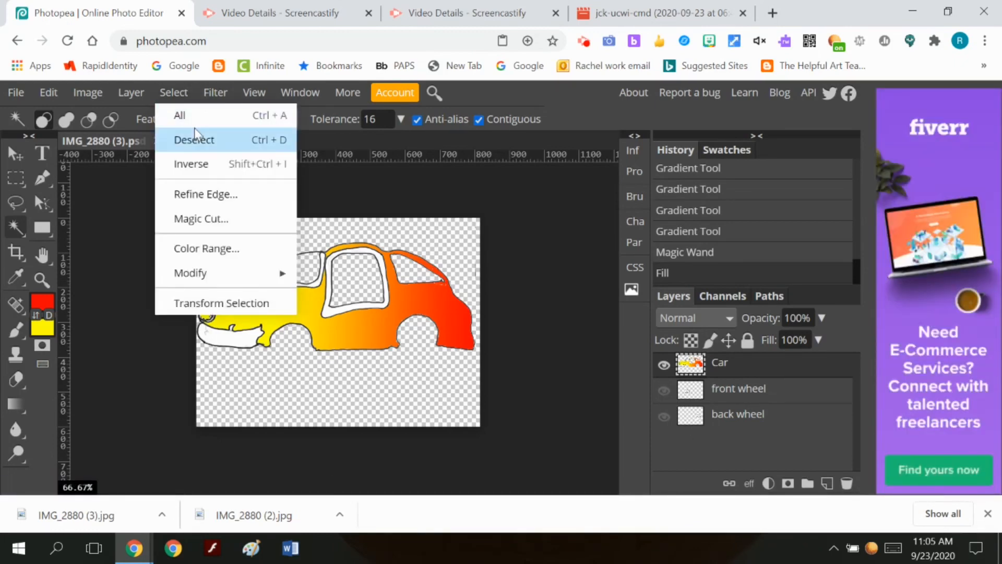
pyautogui.click(195, 137)
# Hide the Car layer, show the front wheel layer and make it the active layer
pyautogui.click(662, 365)
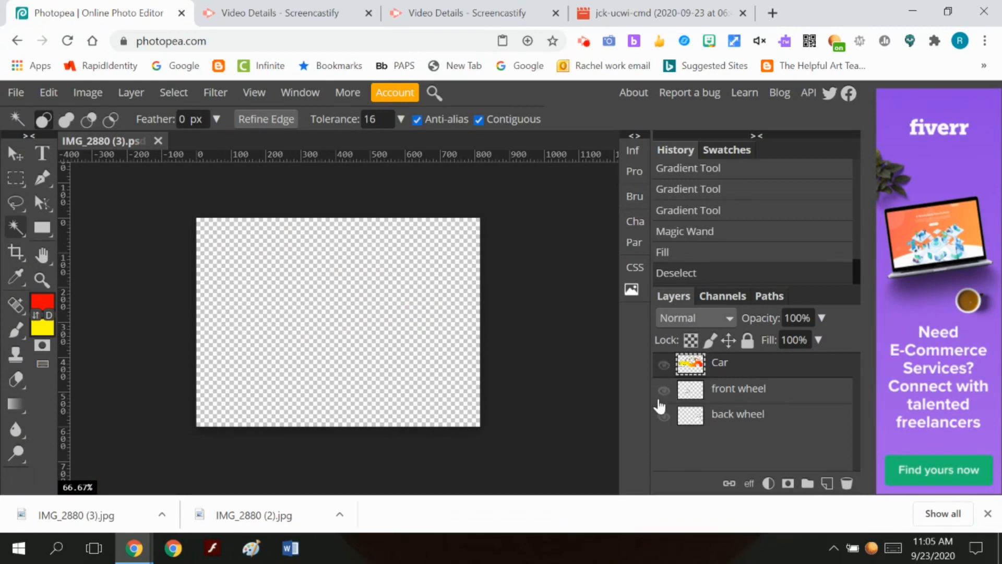
pyautogui.click(664, 392)
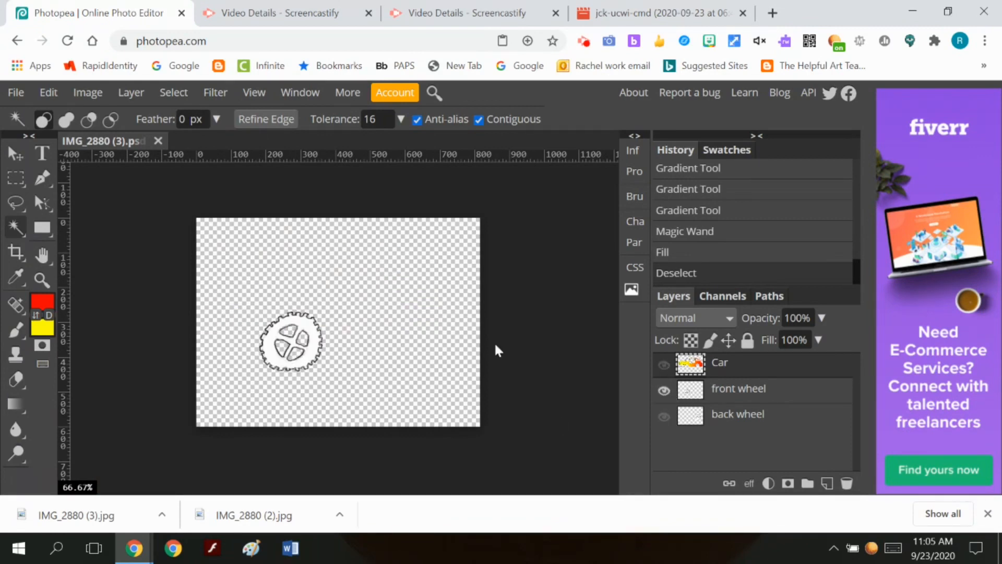
pyautogui.click(747, 401)
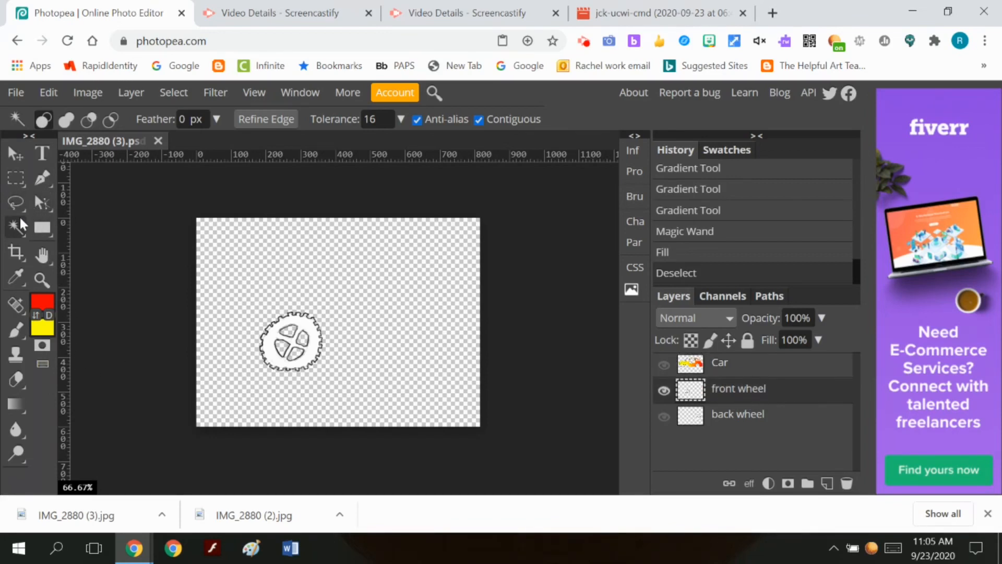
# Select the white area of the front wheel with the Magic Wand and fill it with black
pyautogui.click(312, 330)
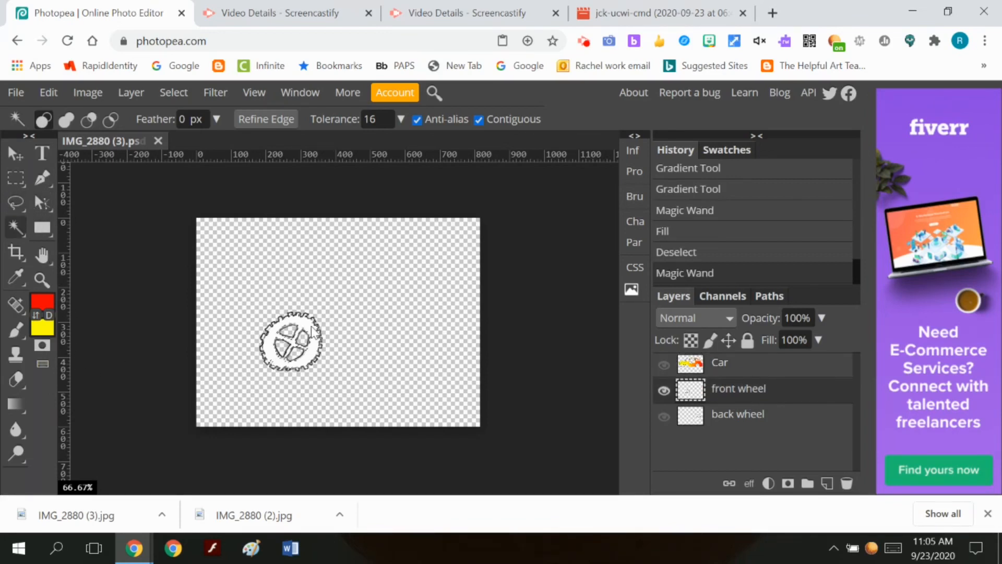
pyautogui.click(49, 92)
pyautogui.click(79, 347)
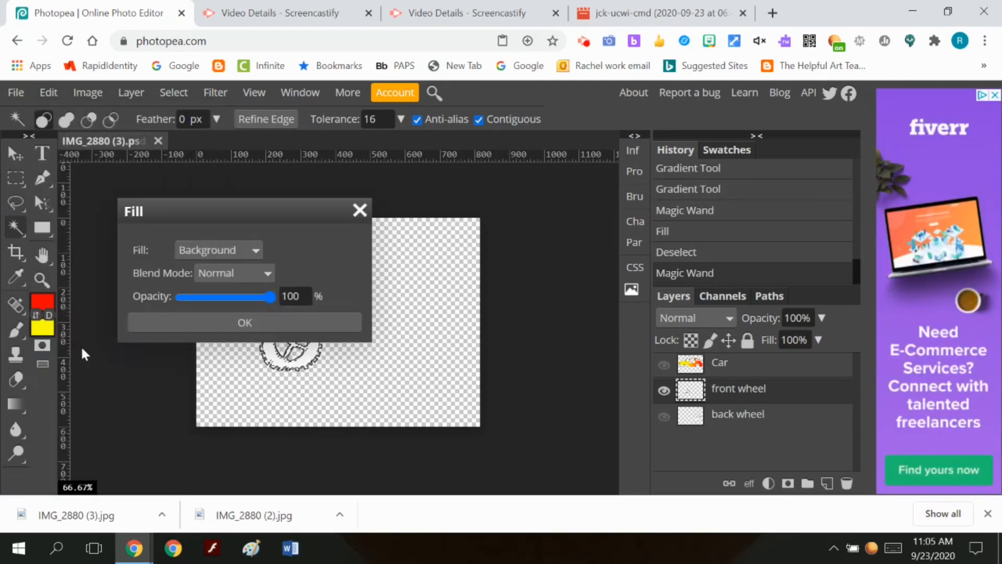
pyautogui.click(256, 249)
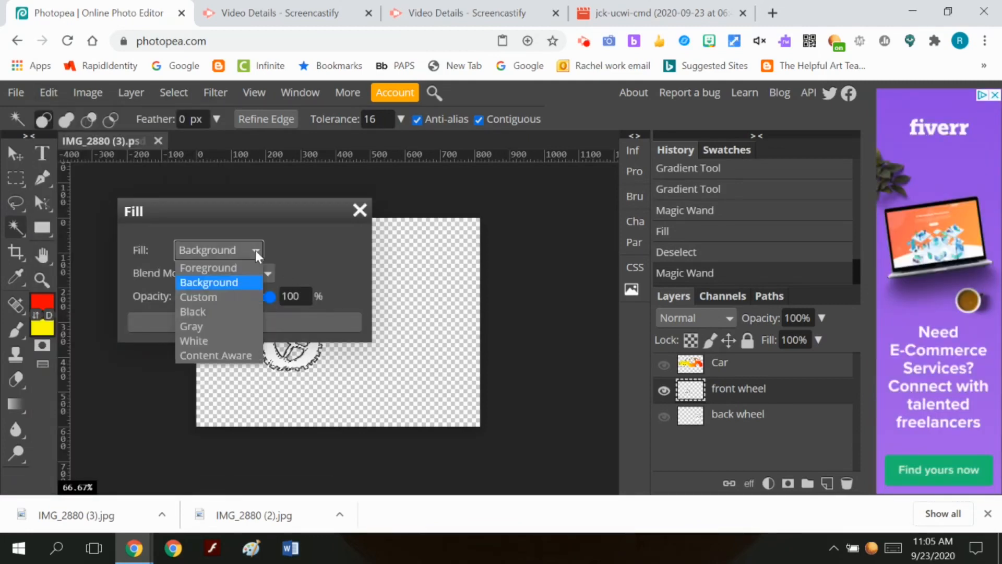
pyautogui.click(224, 311)
pyautogui.click(272, 321)
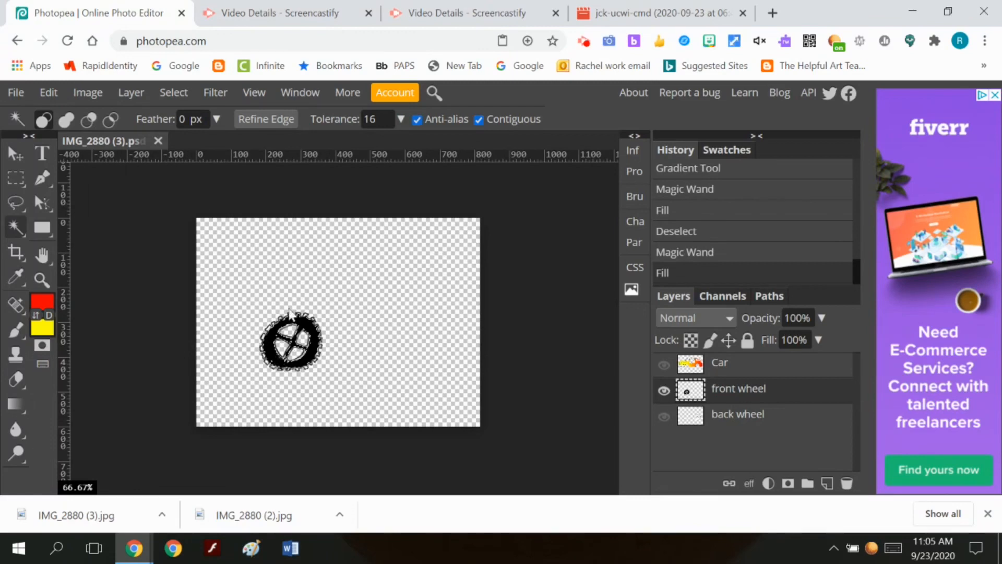
# Expand the front wheel selection by 2 px
pyautogui.click(172, 93)
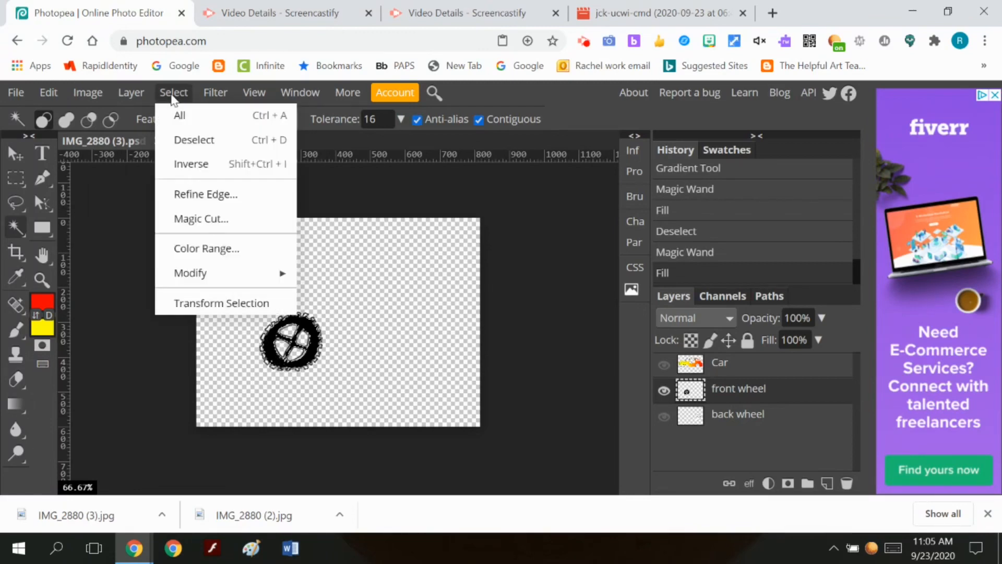
pyautogui.moveTo(210, 274)
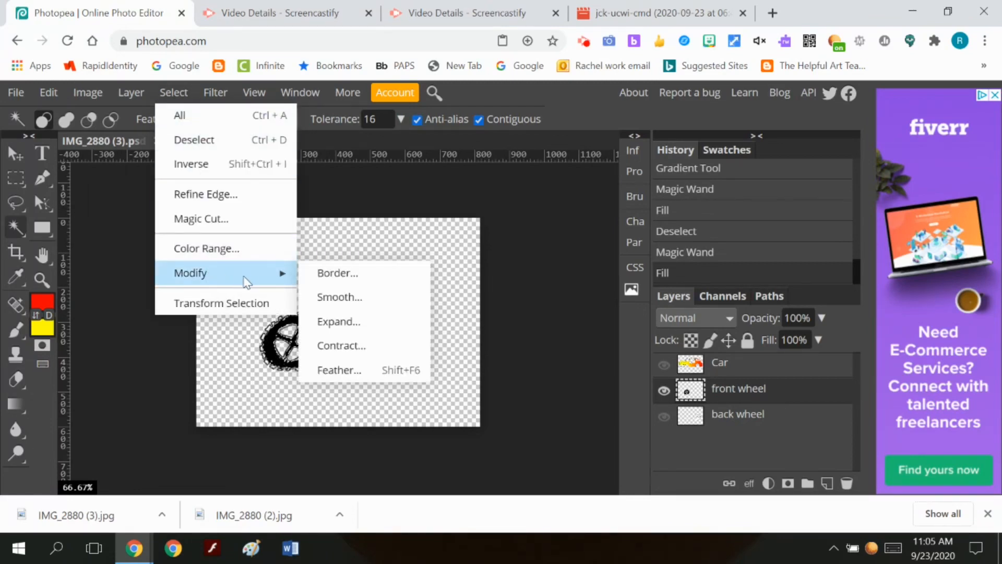
pyautogui.click(349, 322)
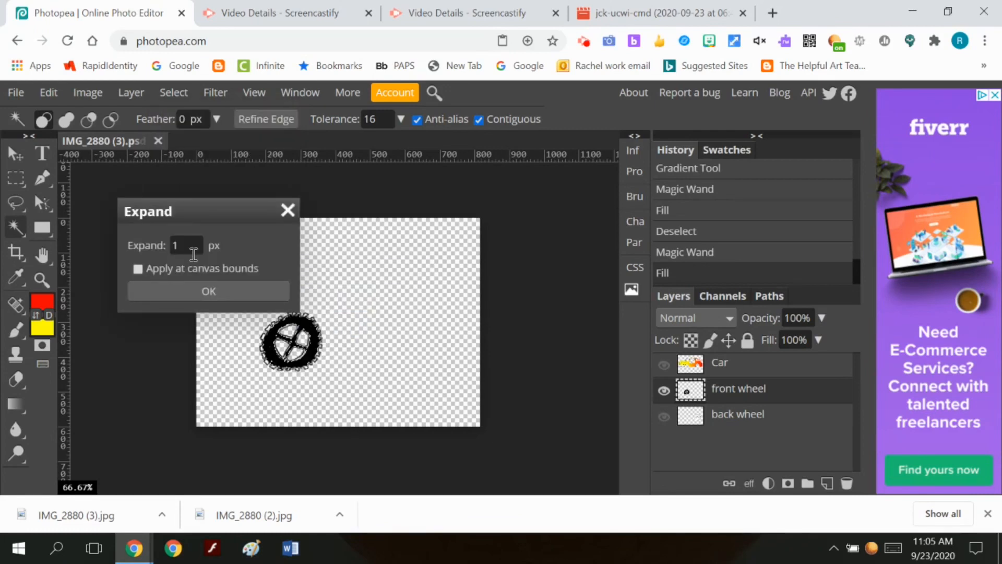
pyautogui.doubleClick(175, 245)
pyautogui.write('2')
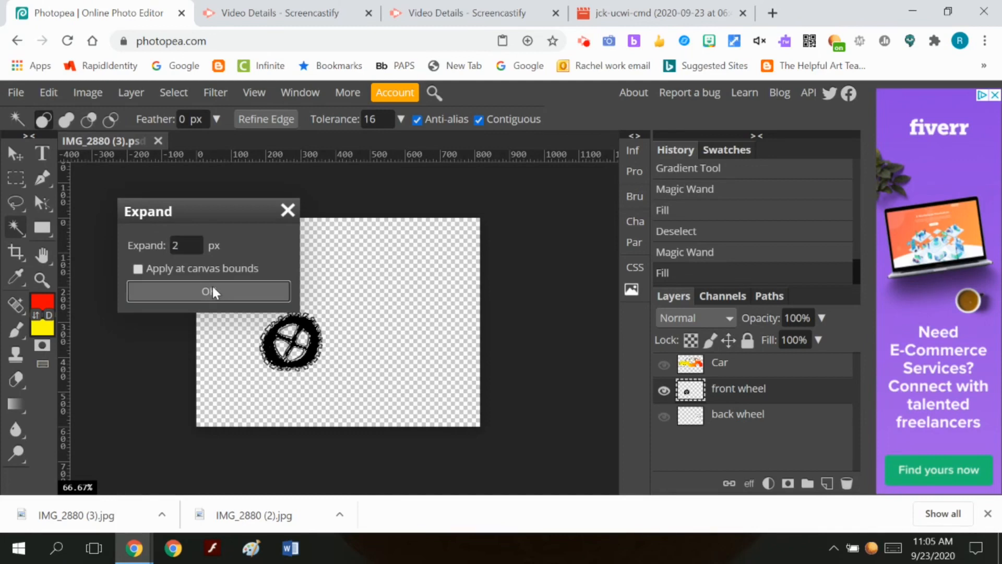
pyautogui.click(212, 291)
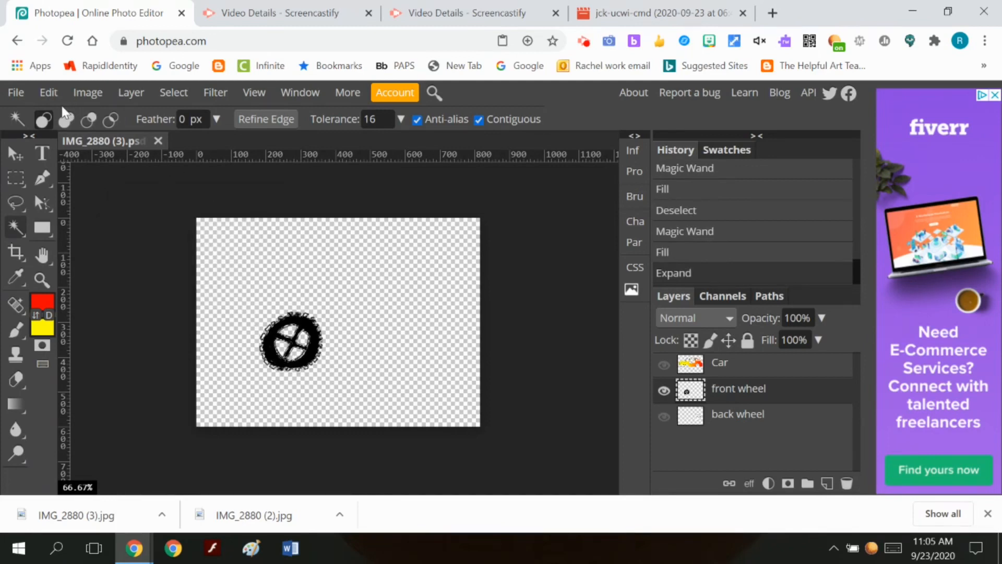
# Fill the expanded front wheel selection with black at 100% opacity and clear the selection
pyautogui.click(49, 92)
pyautogui.click(63, 345)
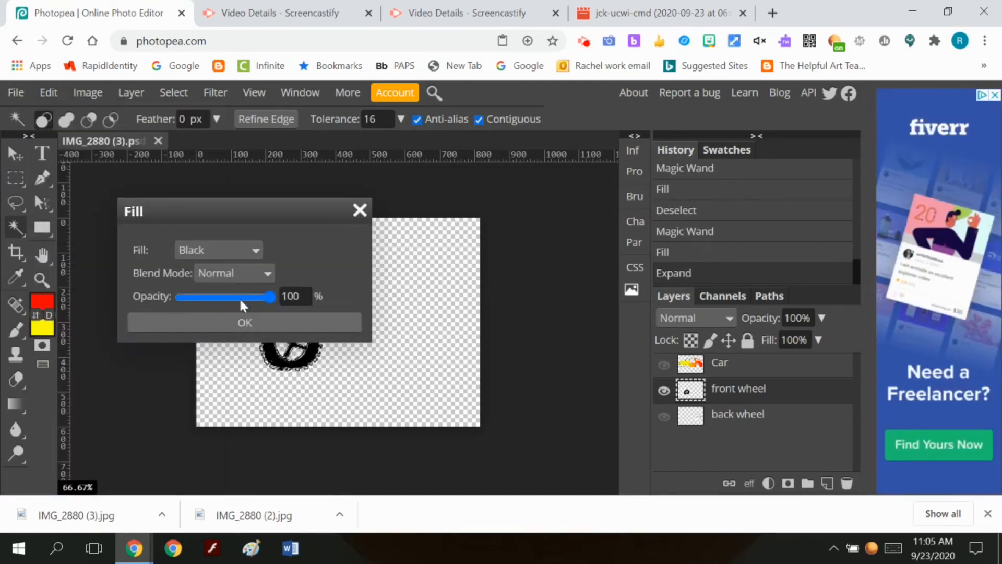
pyautogui.click(241, 319)
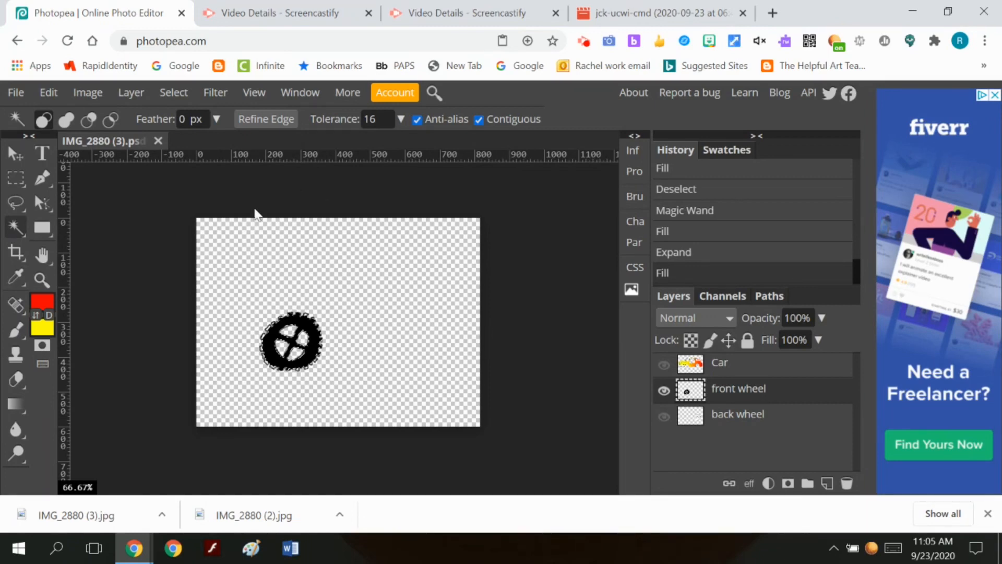
pyautogui.click(182, 97)
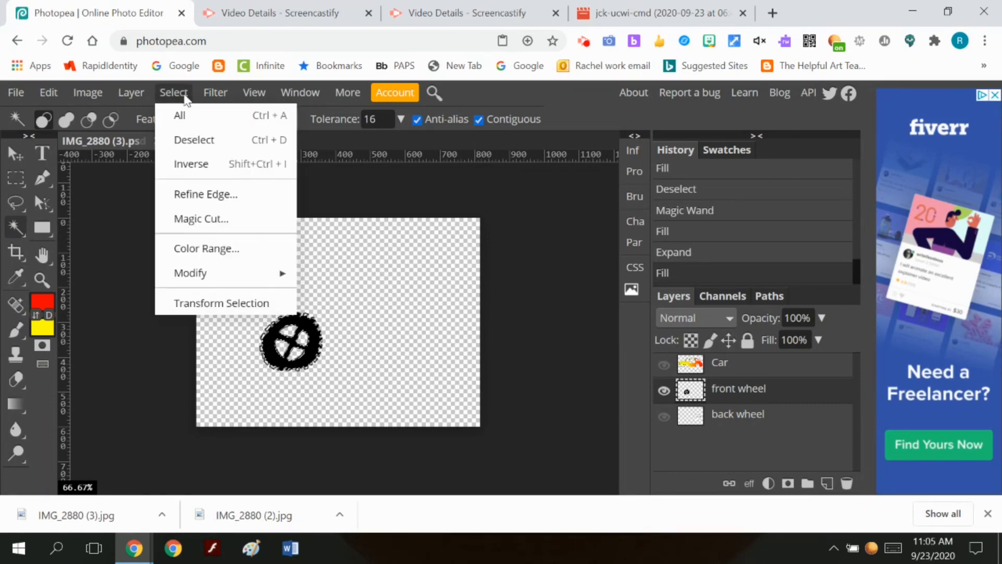
pyautogui.click(198, 141)
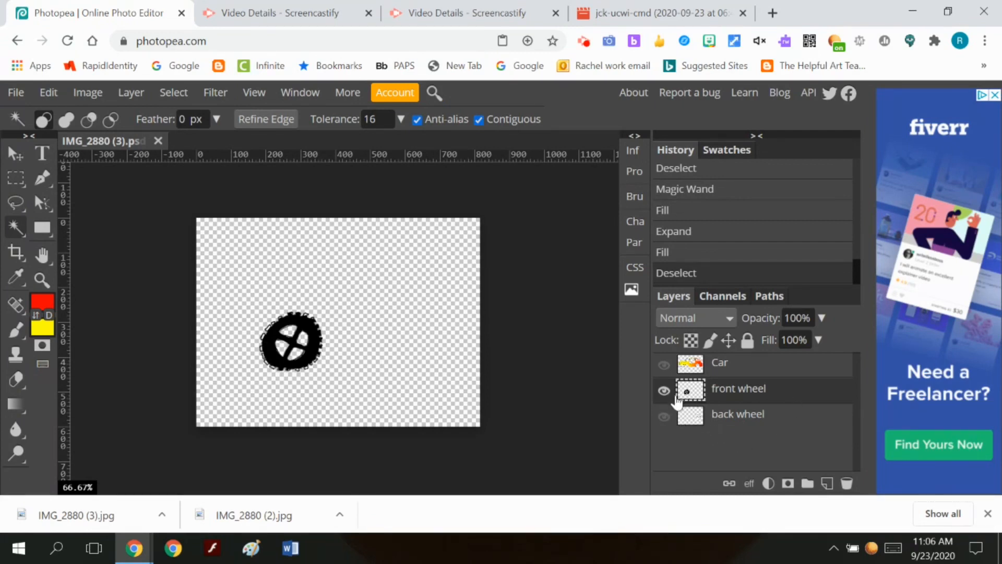
# Show only the back wheel layer, make it active, and select the wheel's white area with the Magic Wand
pyautogui.click(664, 390)
pyautogui.click(664, 416)
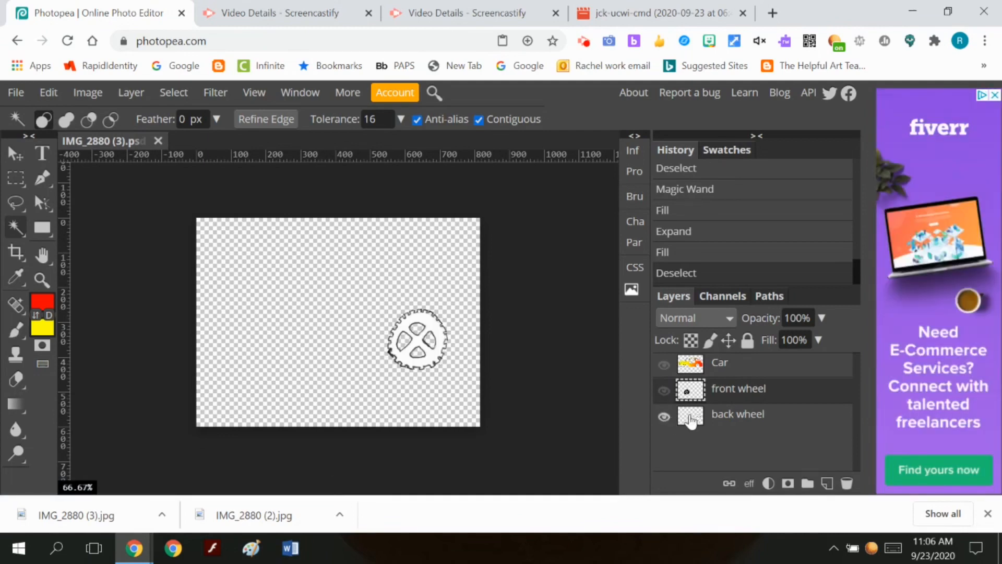
pyautogui.click(673, 421)
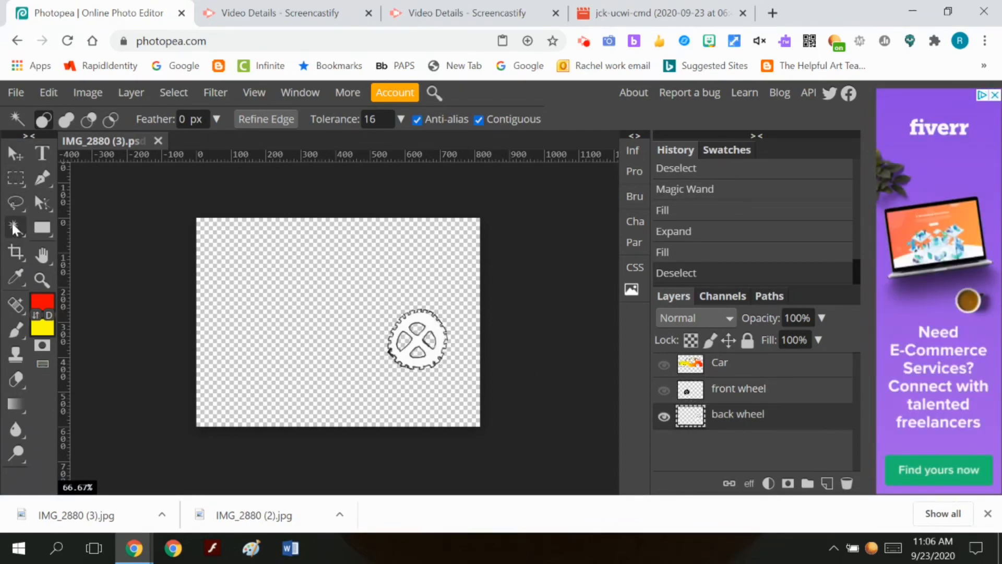
pyautogui.click(420, 327)
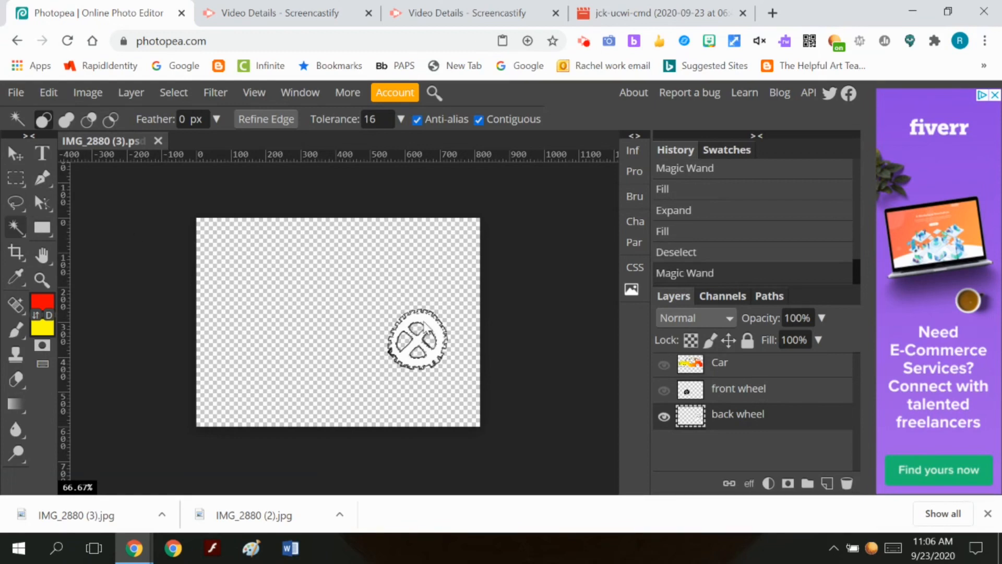
# Expand the back wheel selection by 2 px
pyautogui.click(166, 94)
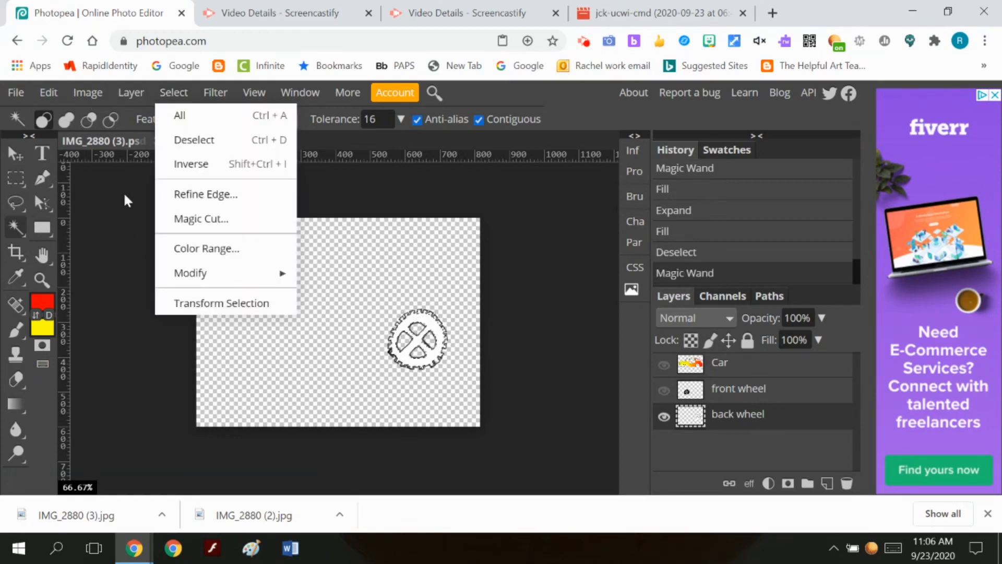
pyautogui.moveTo(283, 280)
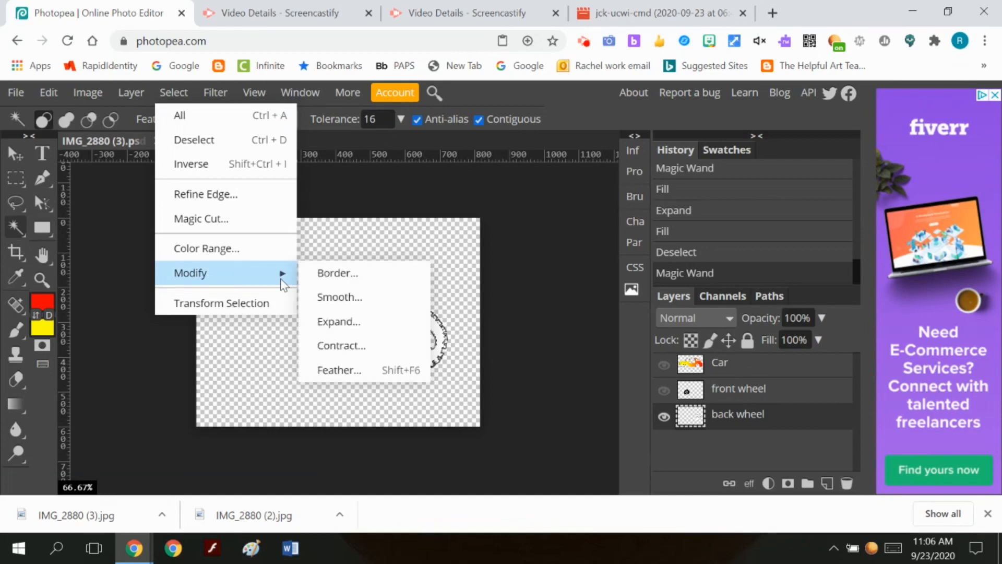
pyautogui.click(338, 322)
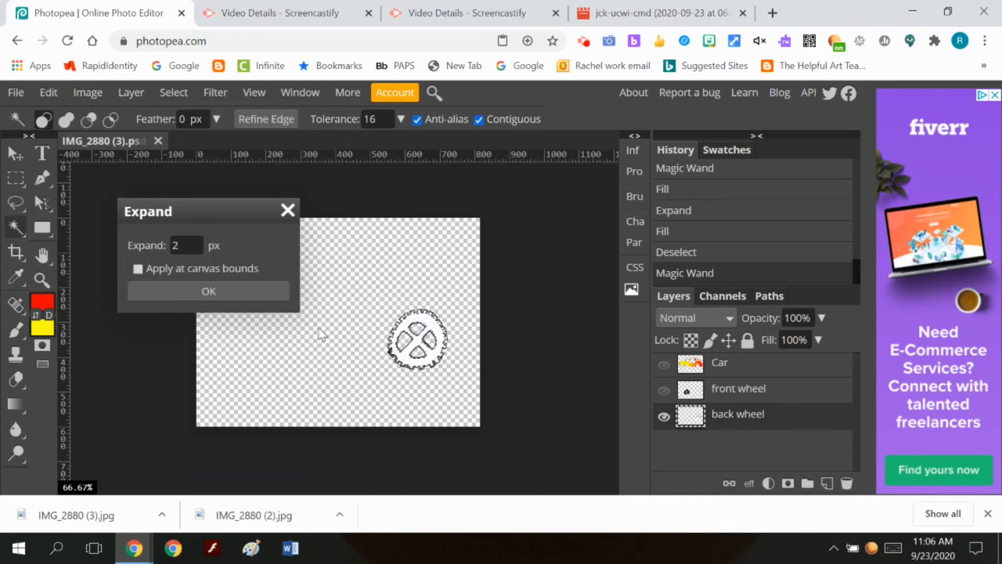
pyautogui.click(211, 289)
# Fill the expanded back wheel selection with black at 100% opacity and clear the selection
pyautogui.click(60, 92)
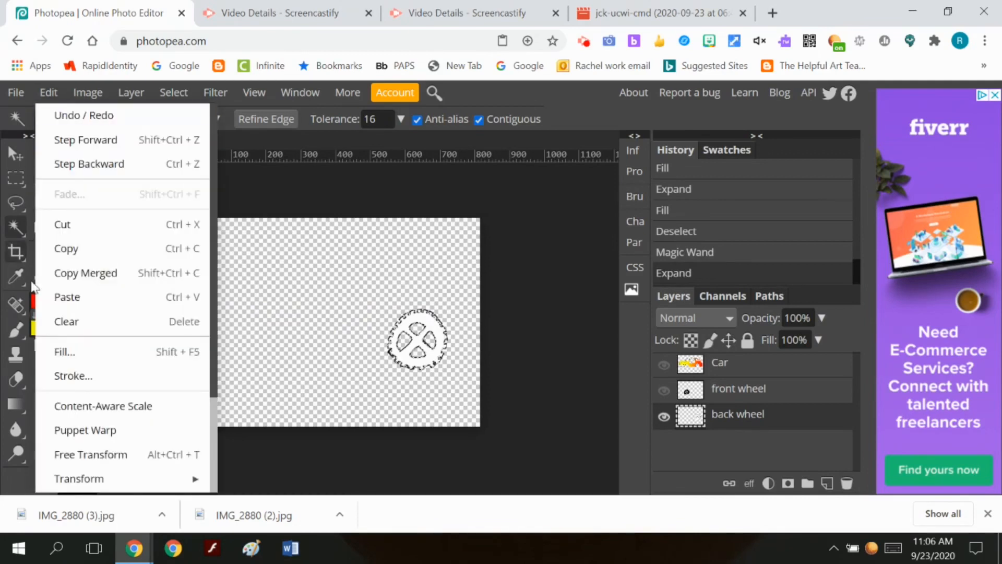
pyautogui.click(63, 345)
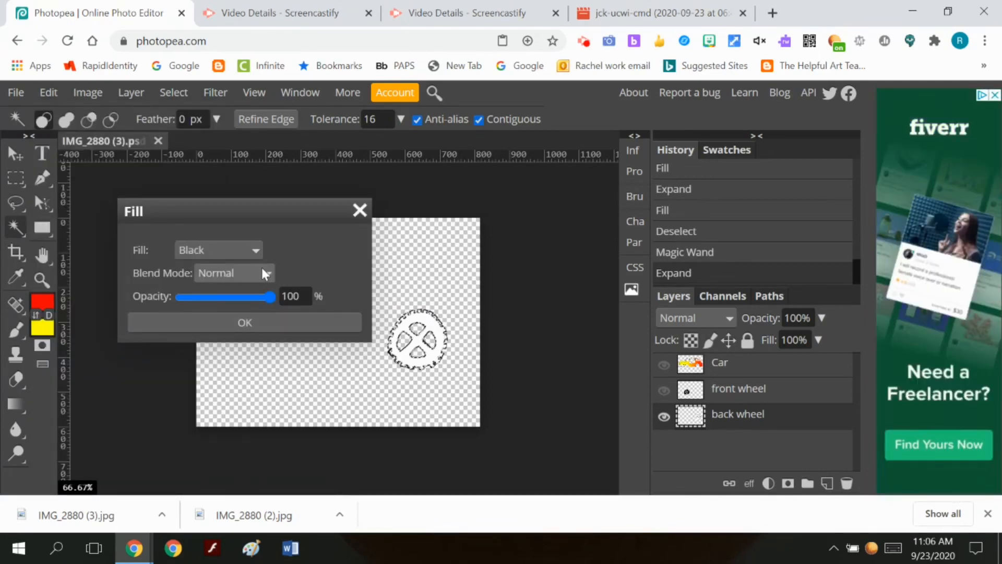
pyautogui.click(252, 323)
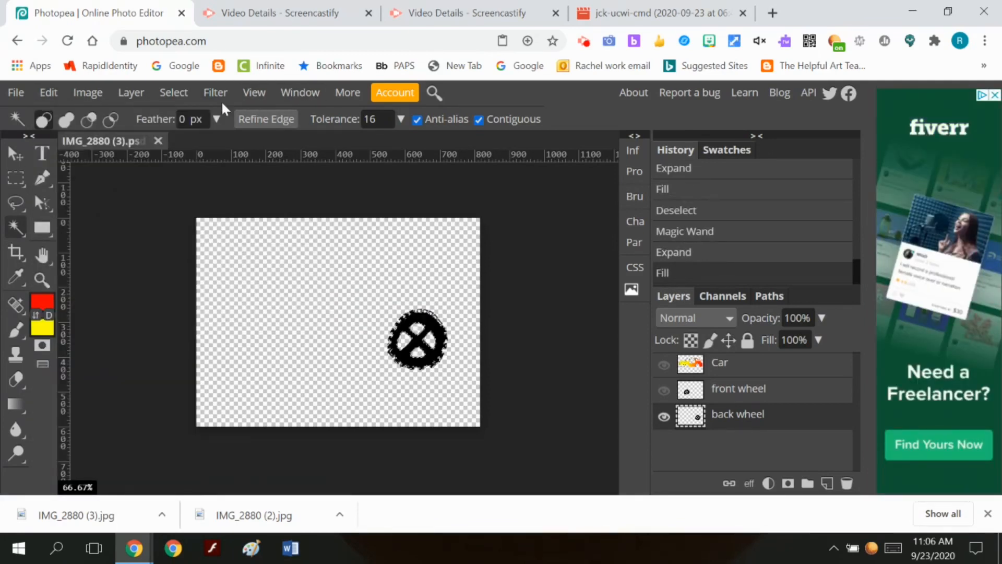
pyautogui.click(179, 94)
pyautogui.click(192, 139)
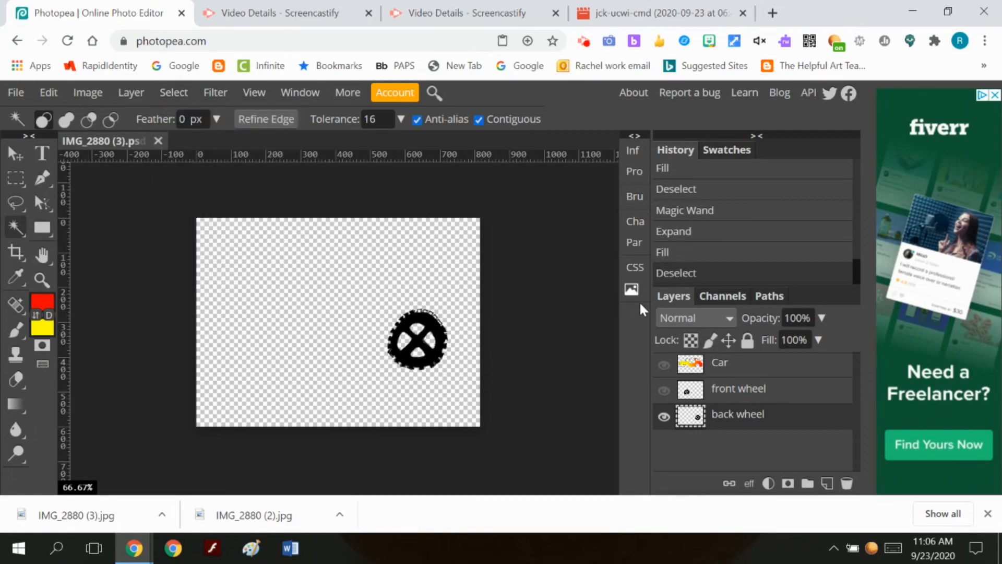
# Show the front wheel and Car layers again and scale the back wheel layer down to 91.16%
pyautogui.click(664, 391)
pyautogui.click(664, 365)
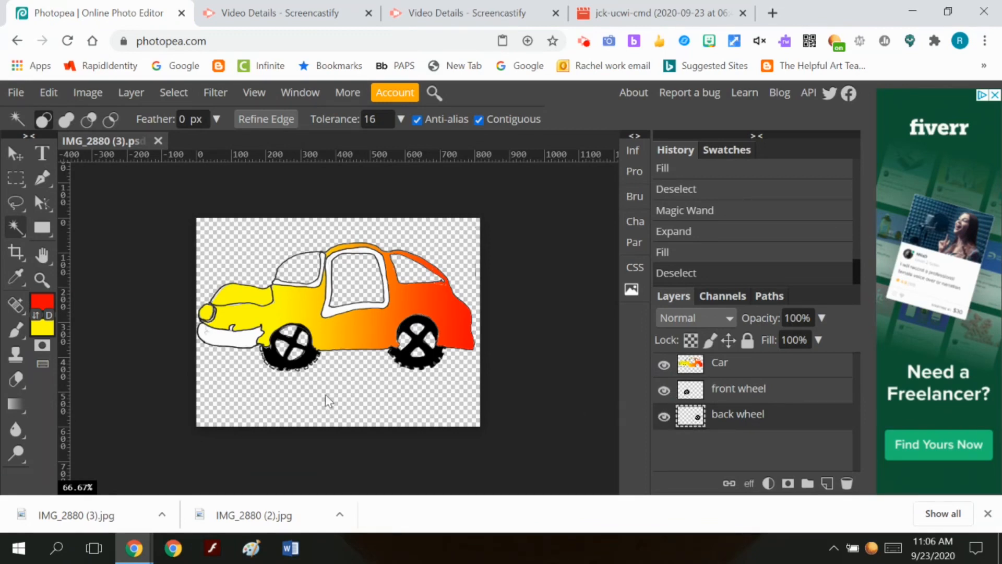
pyautogui.click(49, 92)
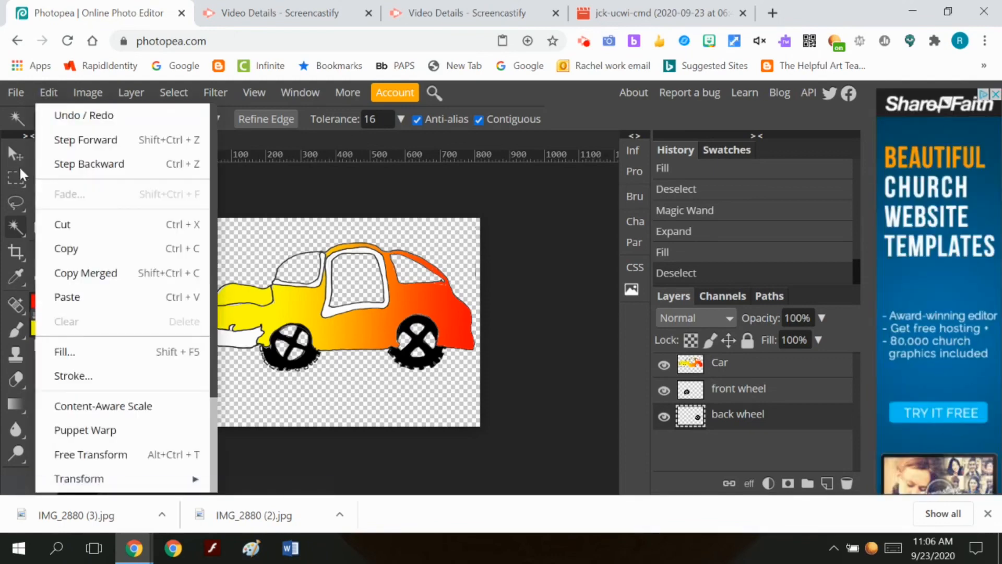
pyautogui.moveTo(141, 476)
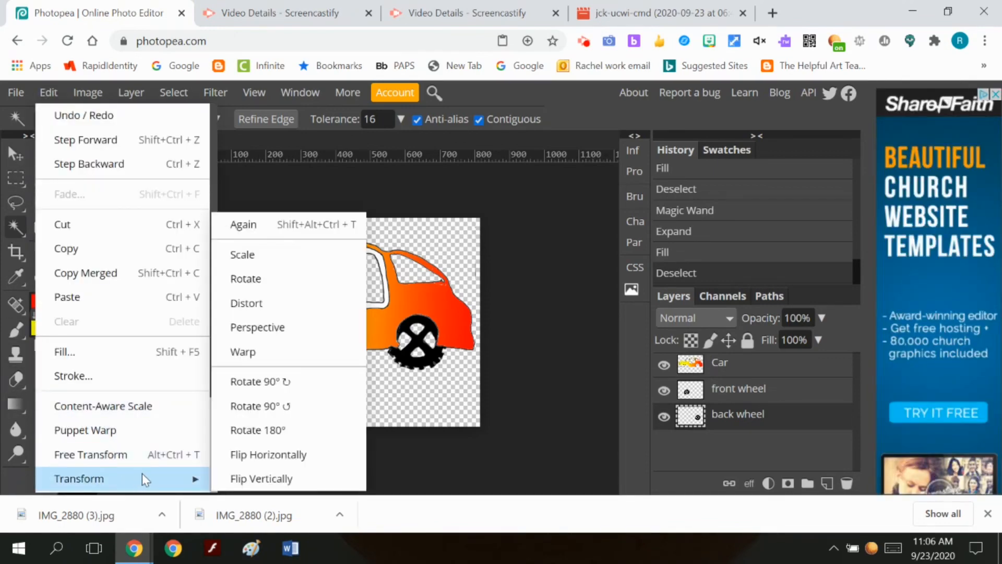
pyautogui.click(335, 260)
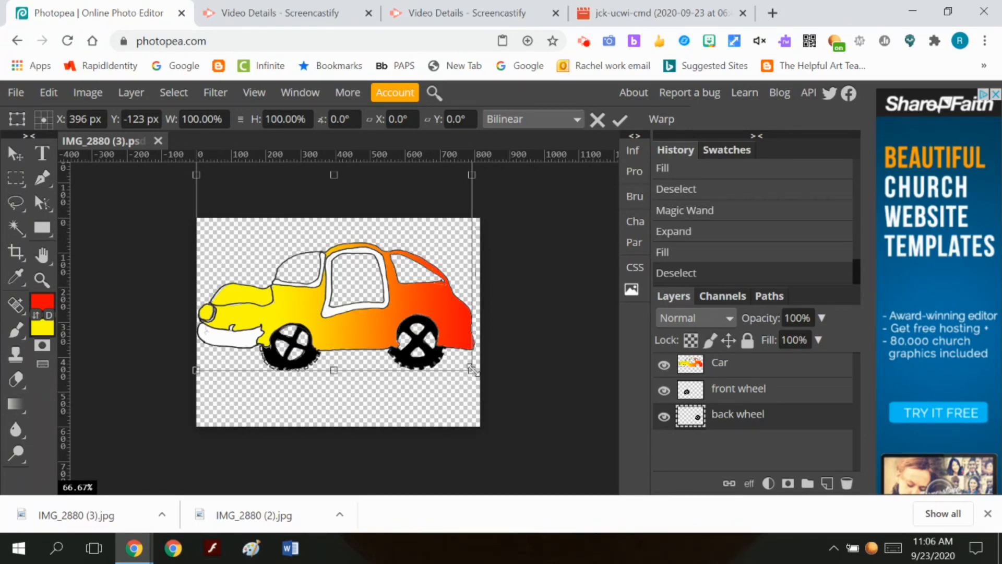
pyautogui.moveTo(473, 369); pyautogui.dragTo(447, 335)
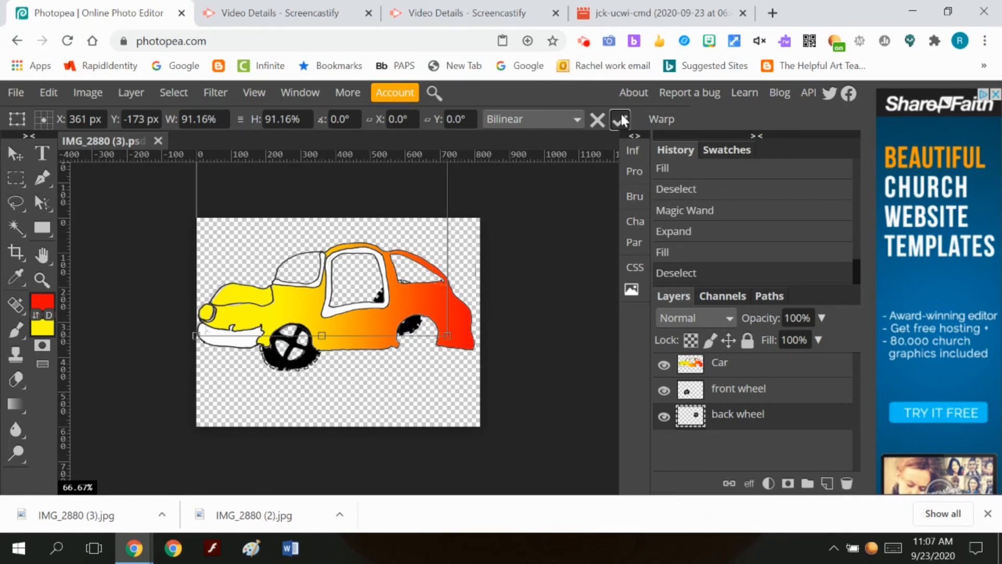
pyautogui.click(619, 120)
# Move the back wheel into the car's rear wheel arch and slightly adjust its scale
pyautogui.click(10, 155)
pyautogui.moveTo(421, 339); pyautogui.dragTo(429, 357)
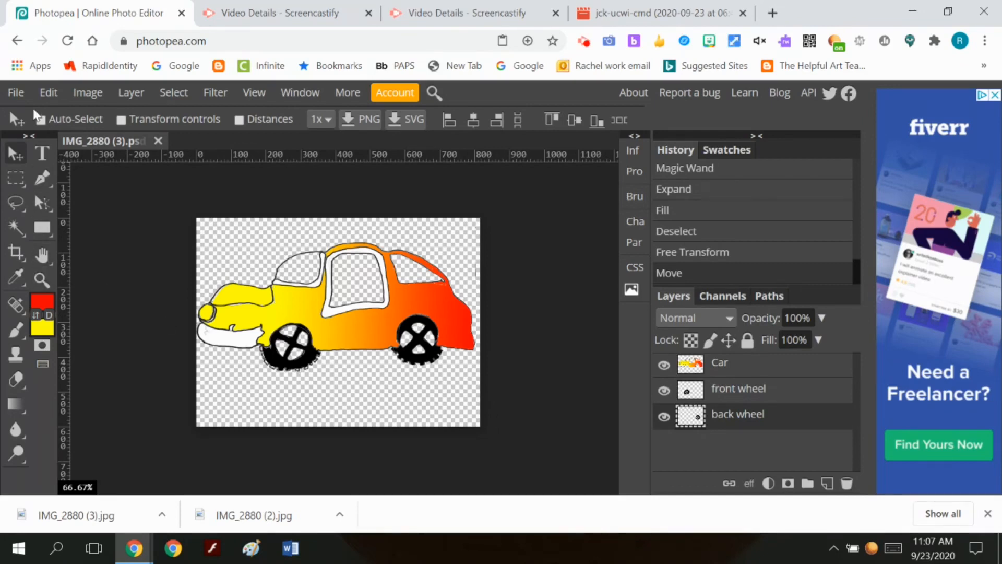
pyautogui.click(50, 92)
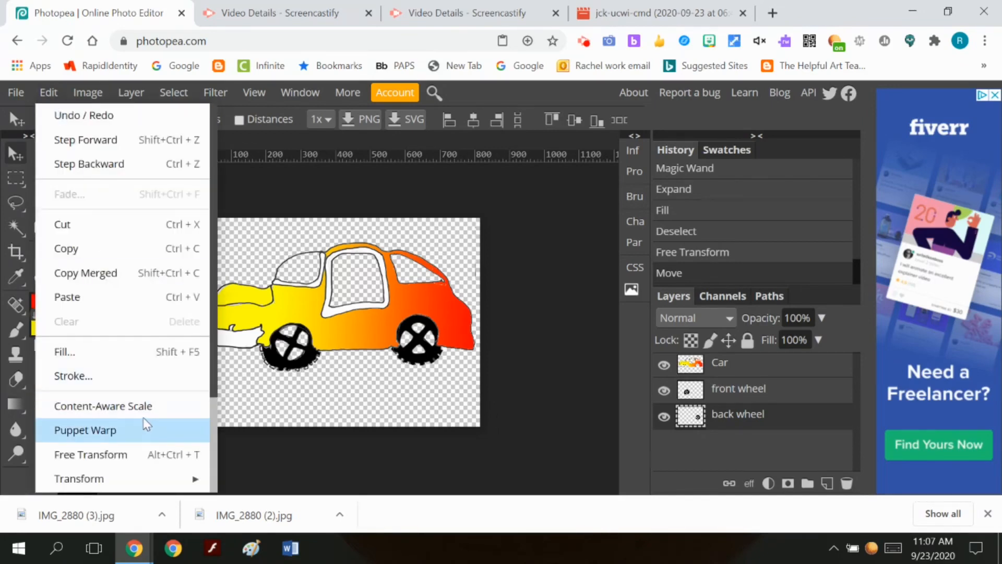
pyautogui.moveTo(172, 478)
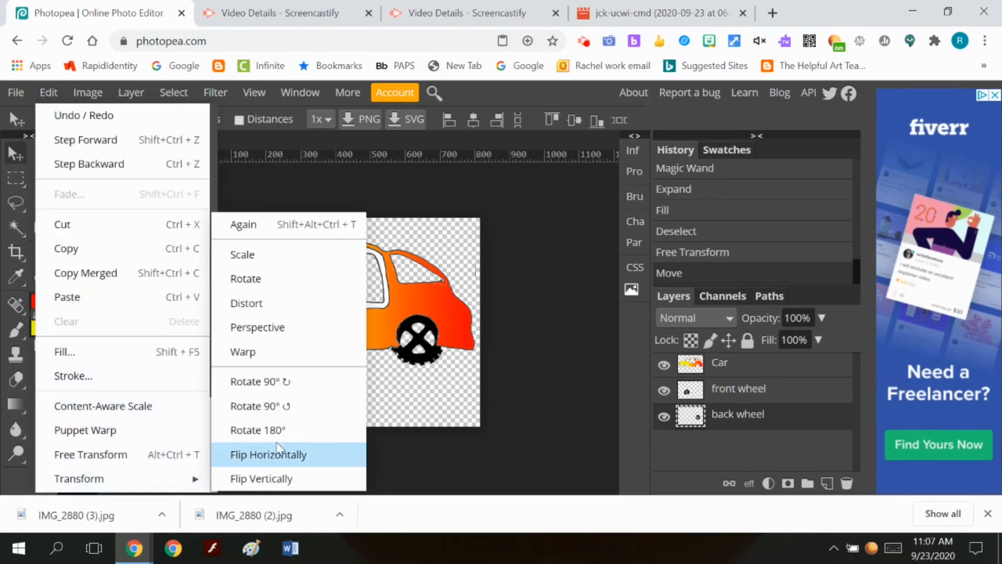
pyautogui.click(322, 267)
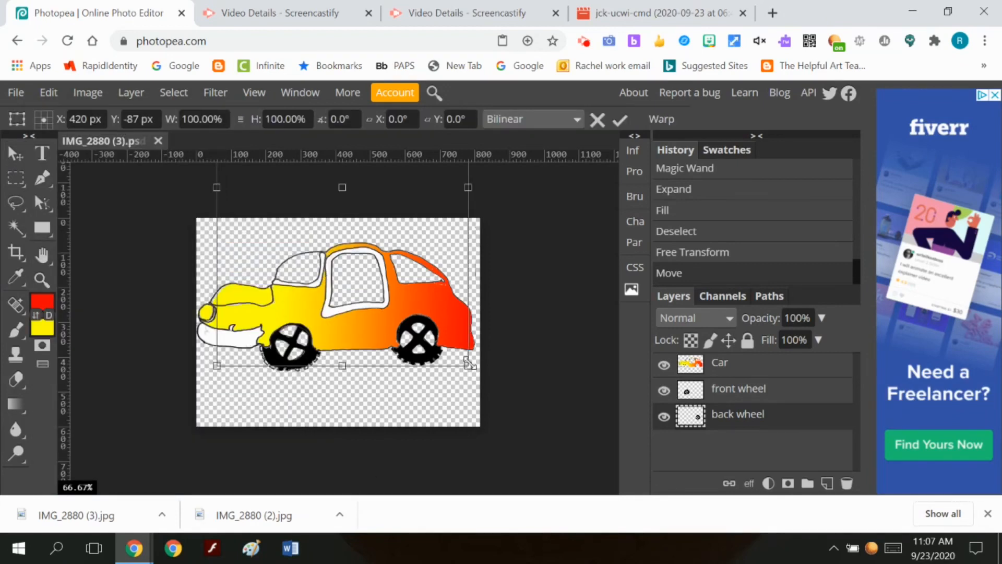
pyautogui.moveTo(469, 363)
pyautogui.mouseDown()
pyautogui.moveTo(456, 357)
pyautogui.moveTo(468, 378)
pyautogui.mouseUp()
# Scale the front wheel layer down to 86.63% and nudge the back wheel slightly within the rear wheel arch
pyautogui.click(761, 386)
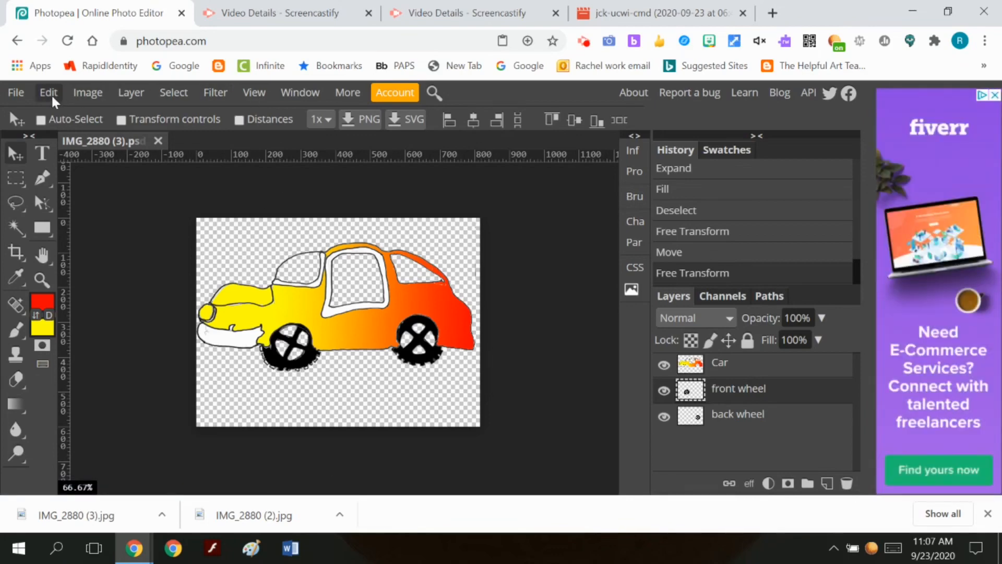
pyautogui.click(48, 92)
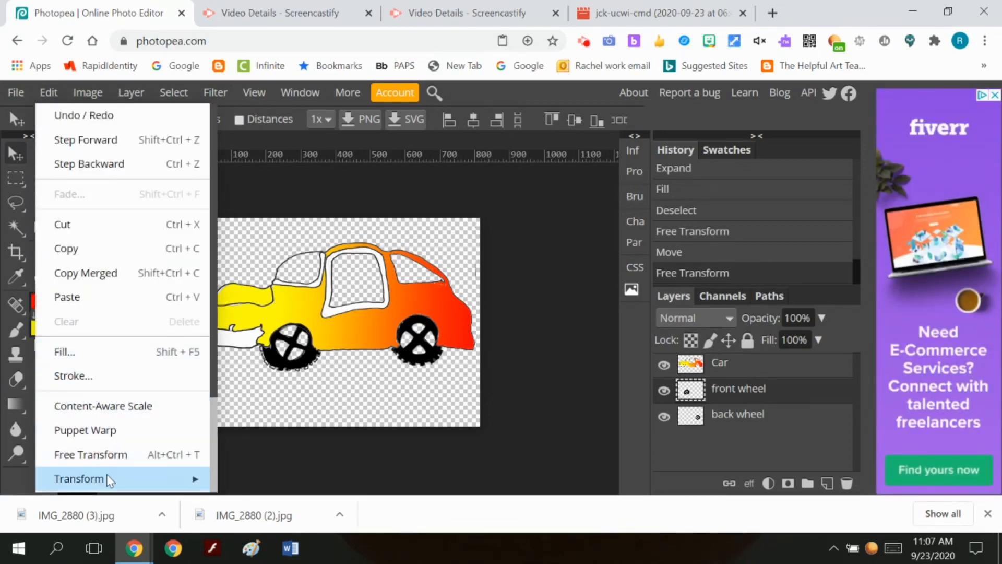
pyautogui.moveTo(110, 480)
pyautogui.click(329, 255)
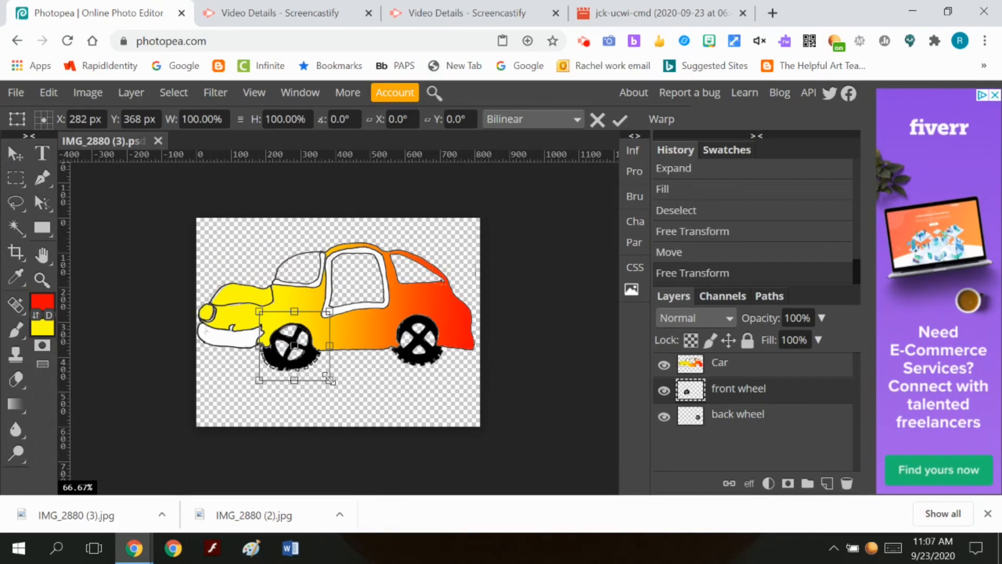
pyautogui.moveTo(327, 377); pyautogui.dragTo(310, 352)
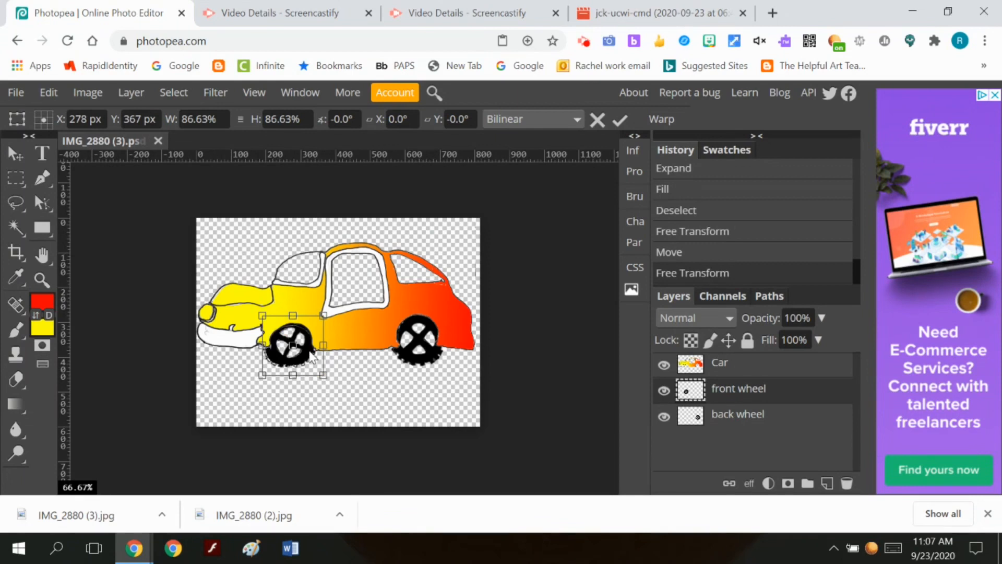
pyautogui.click(619, 119)
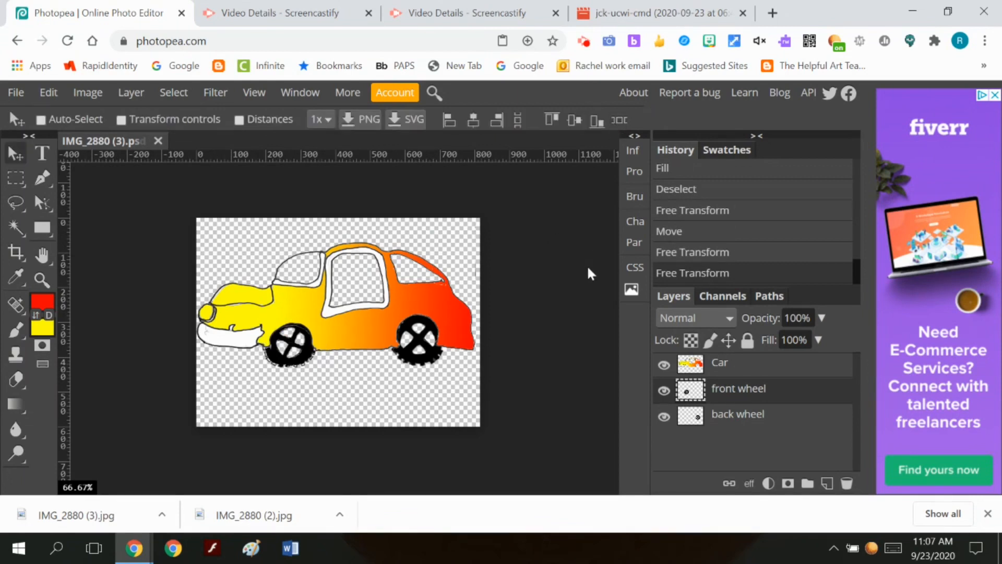
pyautogui.click(708, 424)
pyautogui.moveTo(427, 360)
pyautogui.mouseDown()
pyautogui.moveTo(431, 369)
pyautogui.moveTo(424, 360)
pyautogui.mouseUp()
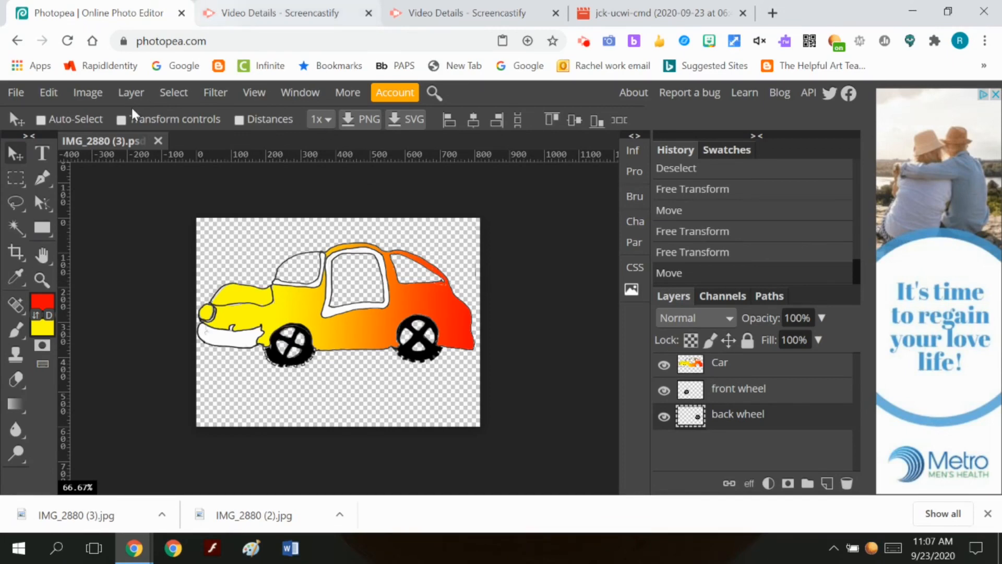
# Export the layers as separate PNG files at 1x size and 100% quality, trimming transparent parts and removing parts outside the canvas
pyautogui.click(19, 93)
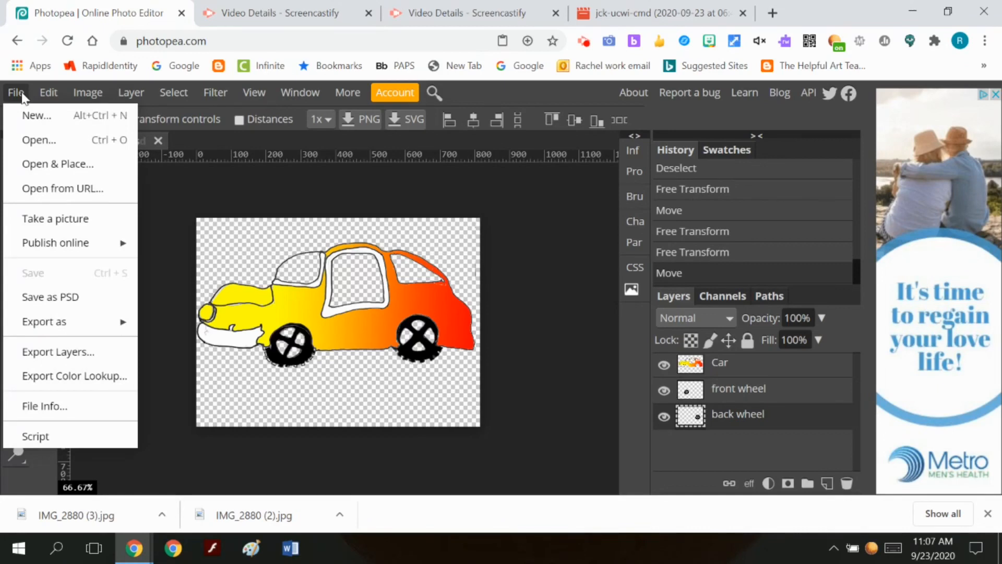
pyautogui.click(36, 353)
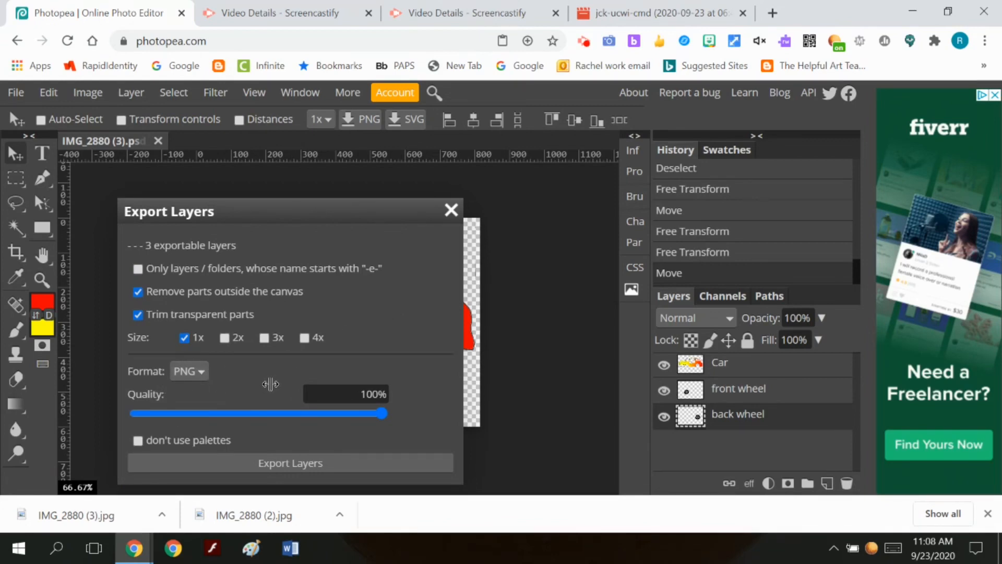
pyautogui.click(303, 469)
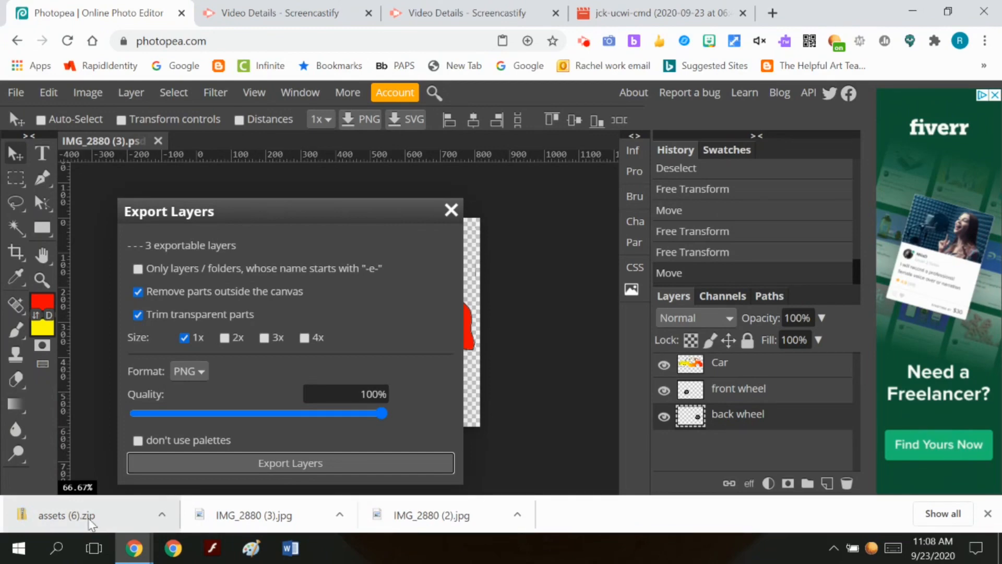
# Extract all files from assets (6).zip into the assets (6) folder in Downloads and close both folder windows
pyautogui.click(89, 519)
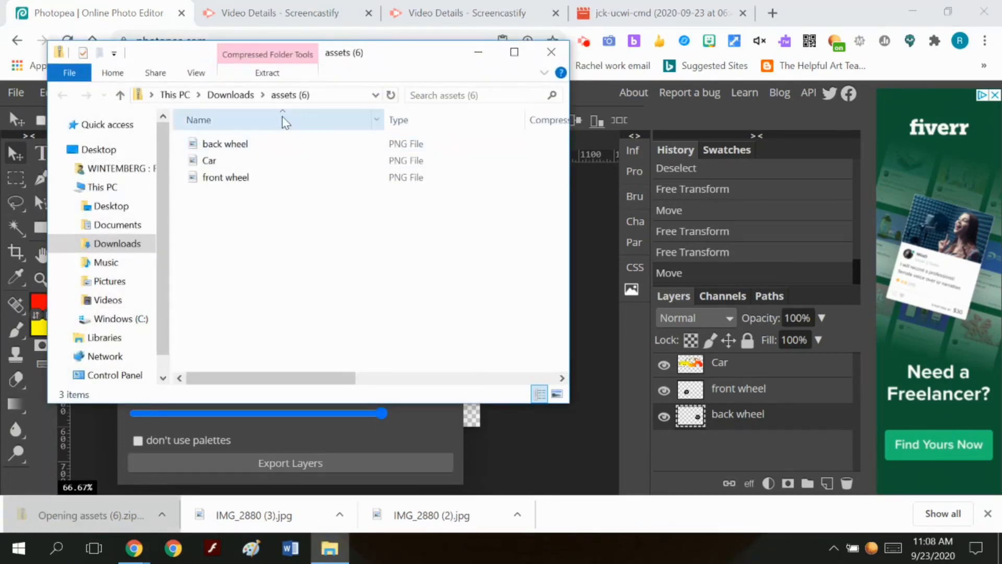
pyautogui.click(269, 74)
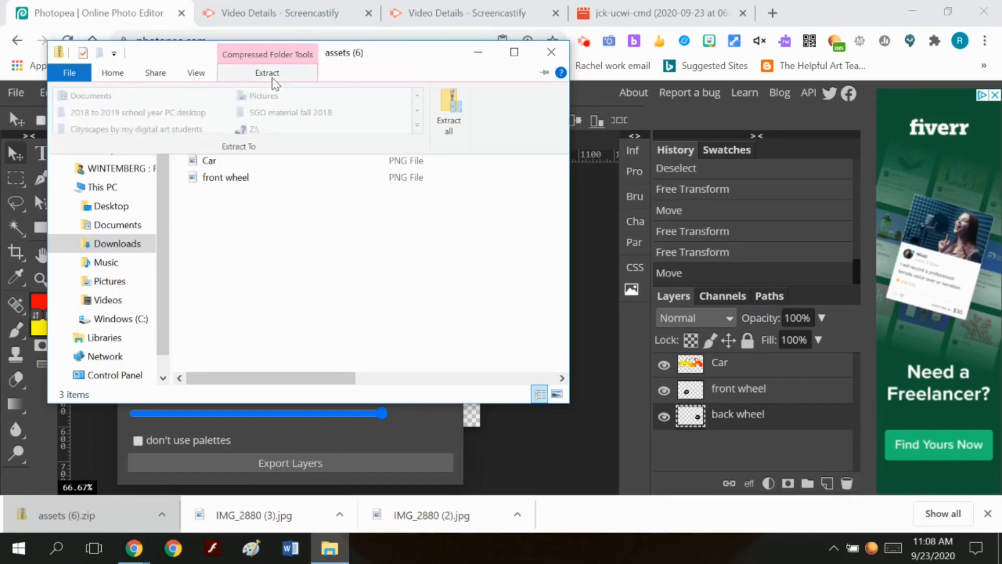
pyautogui.click(449, 110)
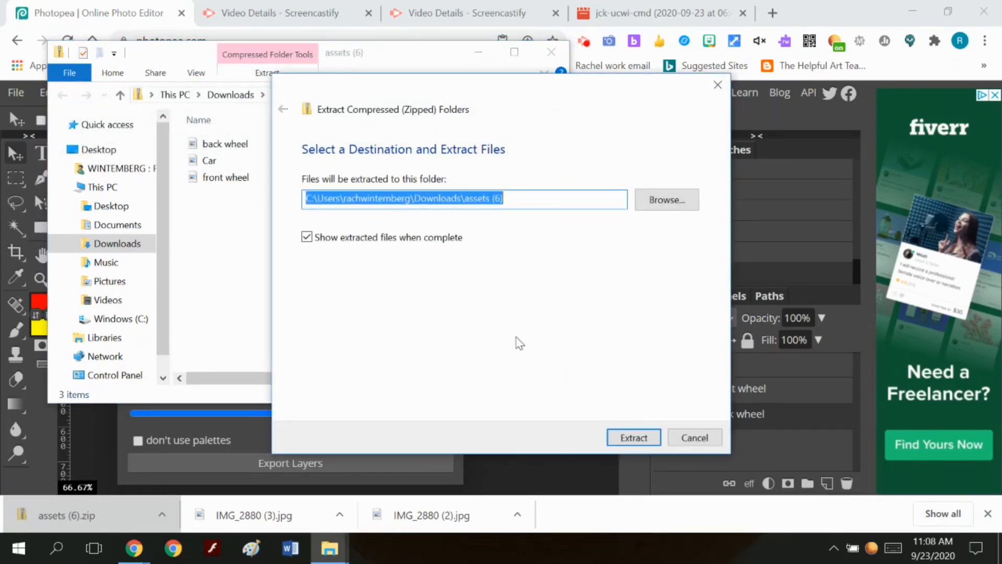
pyautogui.click(643, 439)
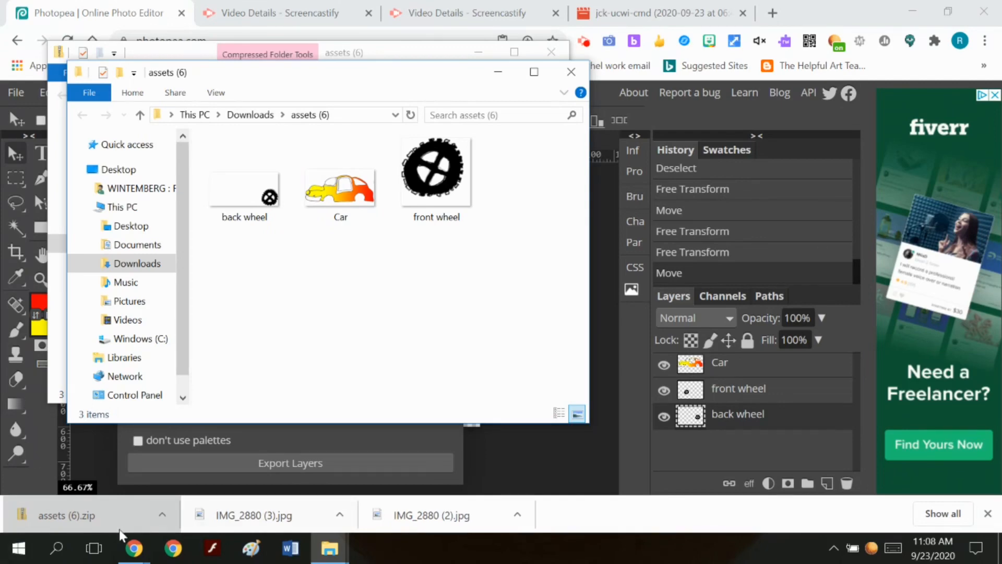
pyautogui.click(571, 72)
pyautogui.click(550, 51)
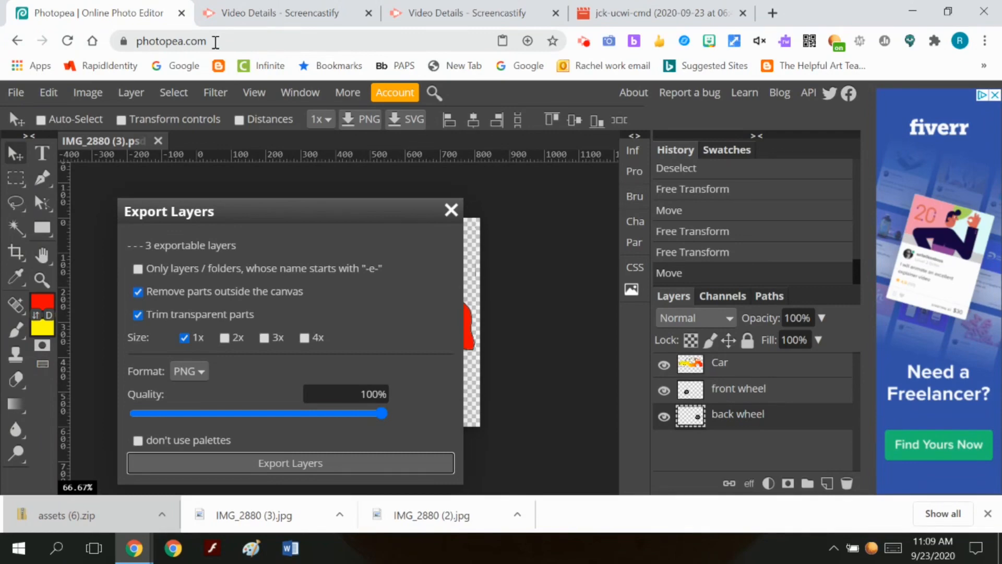
# Leave Photopea for wickeditor.com and launch the Wick Editor
pyautogui.click(215, 42)
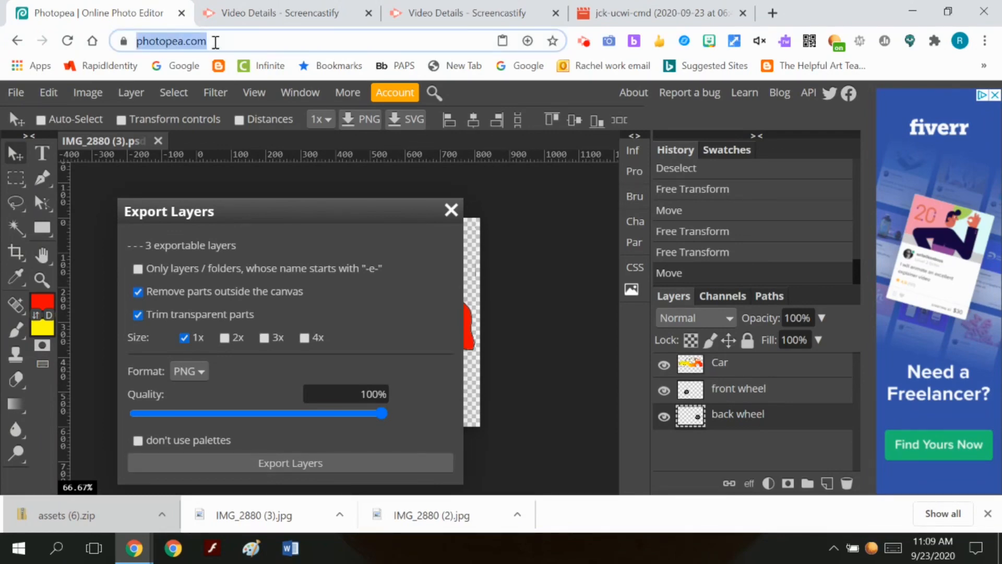
pyautogui.write('wick')
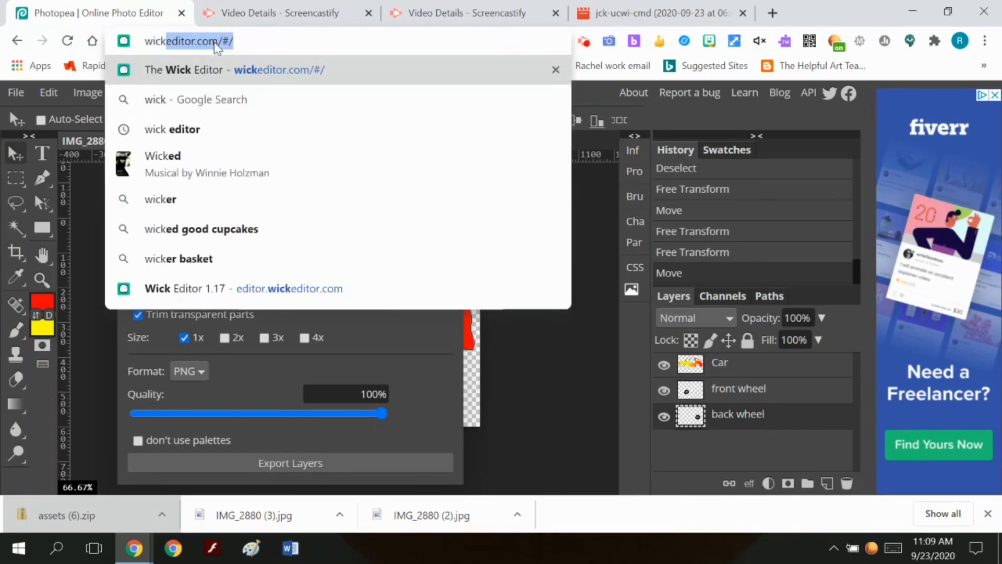
pyautogui.press('Return')
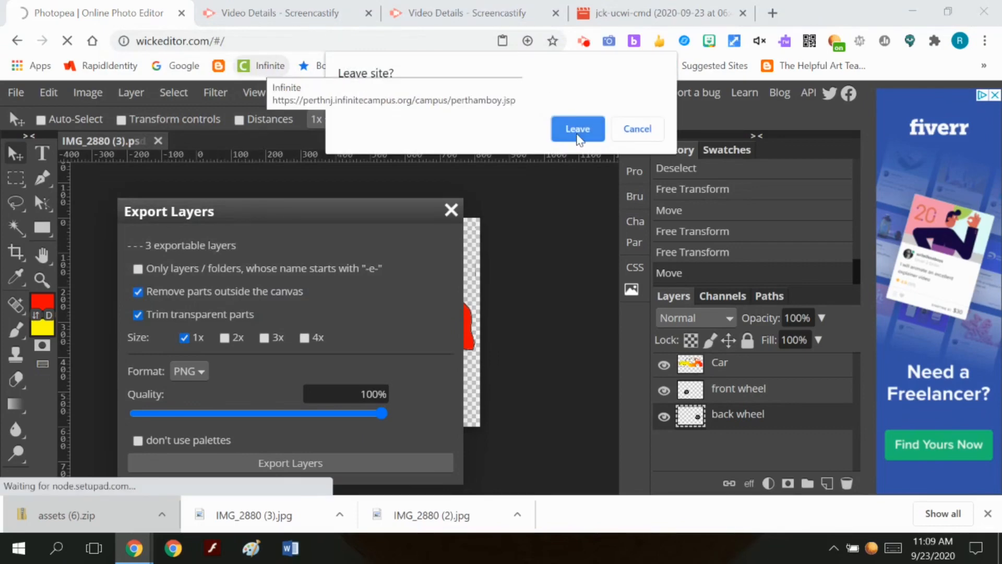
pyautogui.click(577, 131)
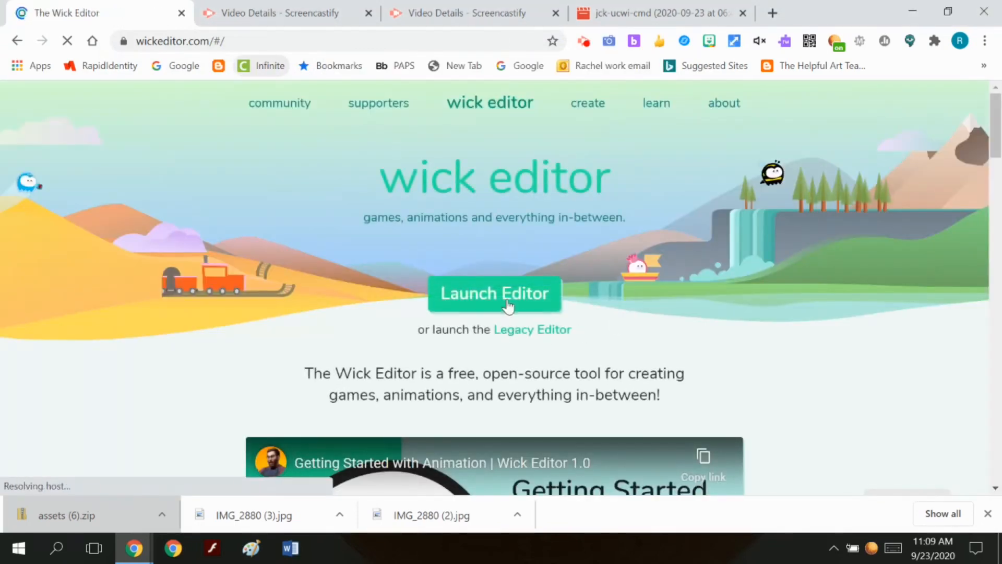
pyautogui.click(508, 305)
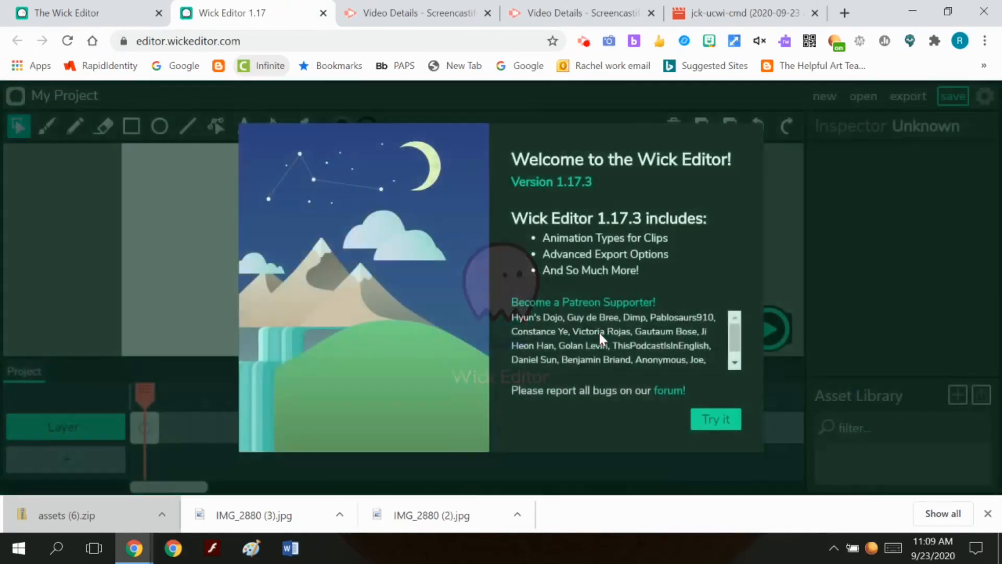
# Dismiss the welcome message, delete the found autosave, and set the project size to the 1080p preset, 1,920 x 1,080
pyautogui.click(710, 423)
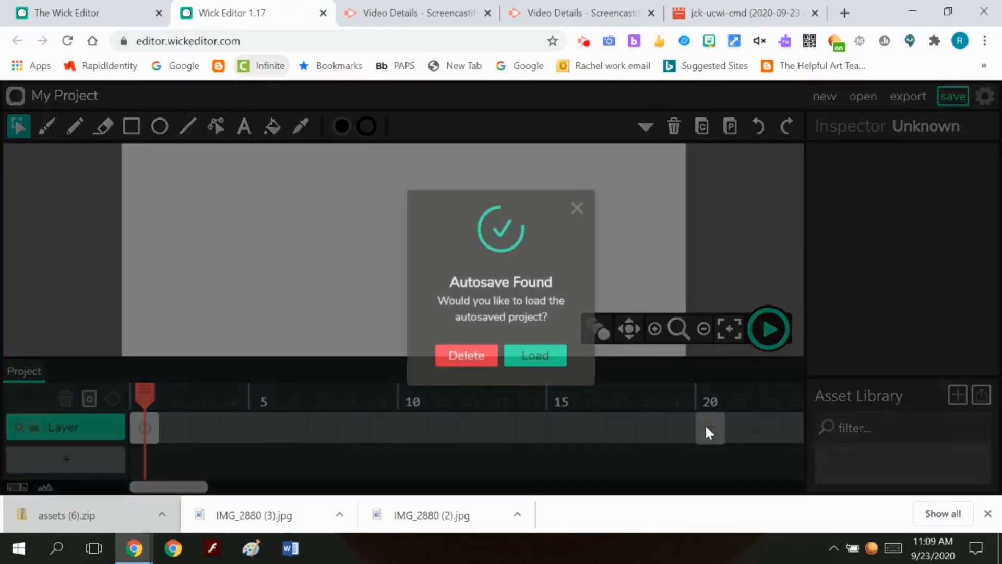
pyautogui.click(472, 357)
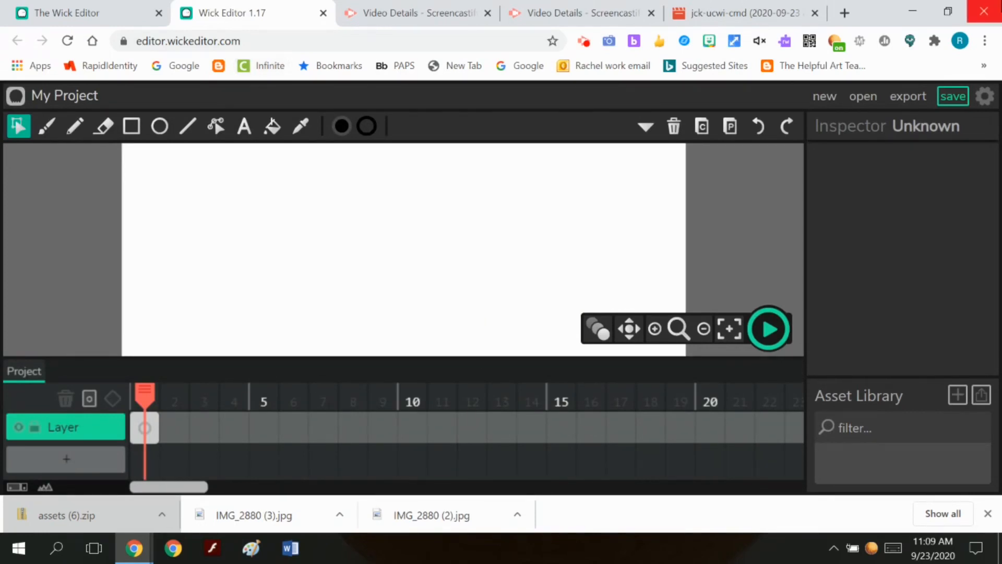
pyautogui.click(989, 100)
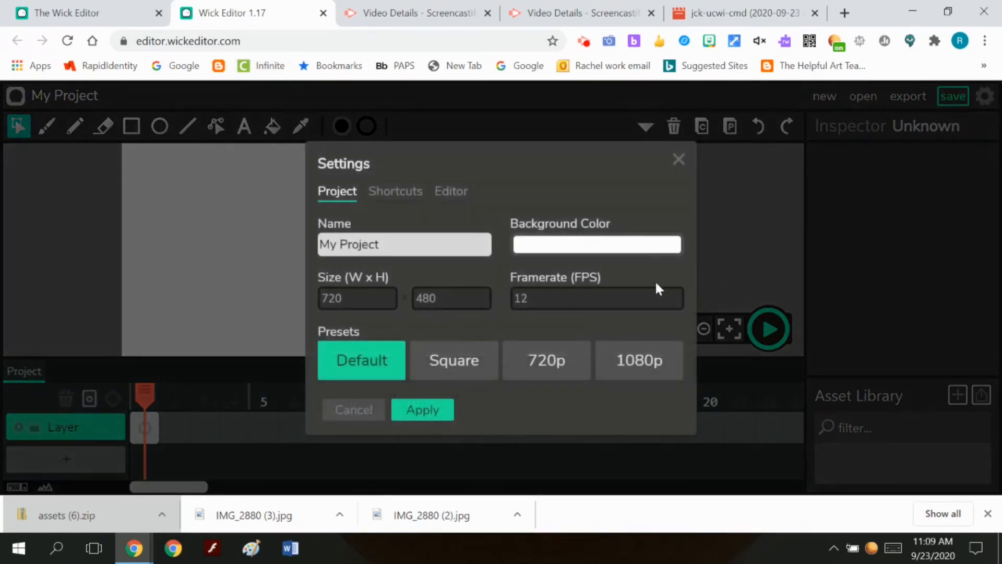
pyautogui.click(613, 369)
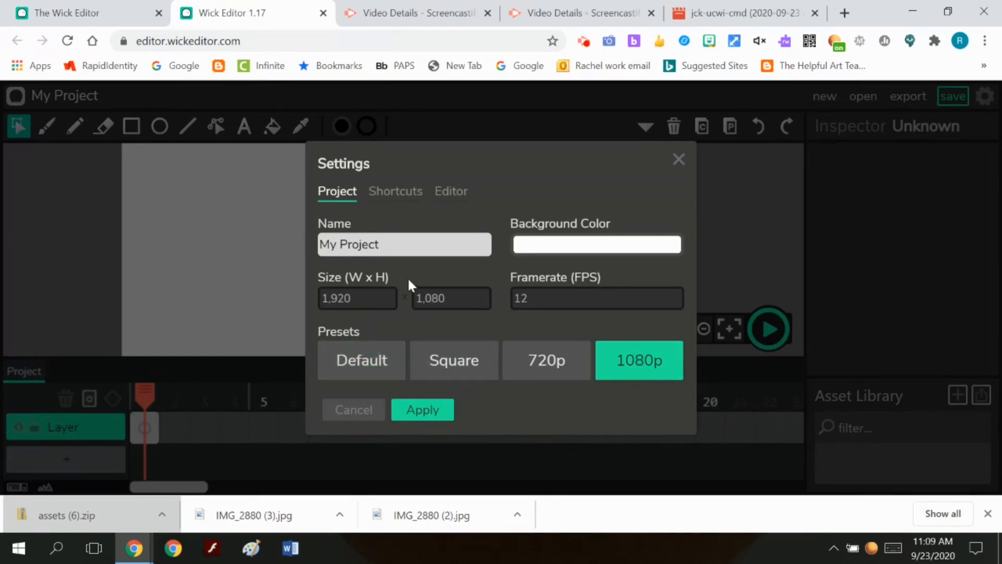
pyautogui.click(419, 416)
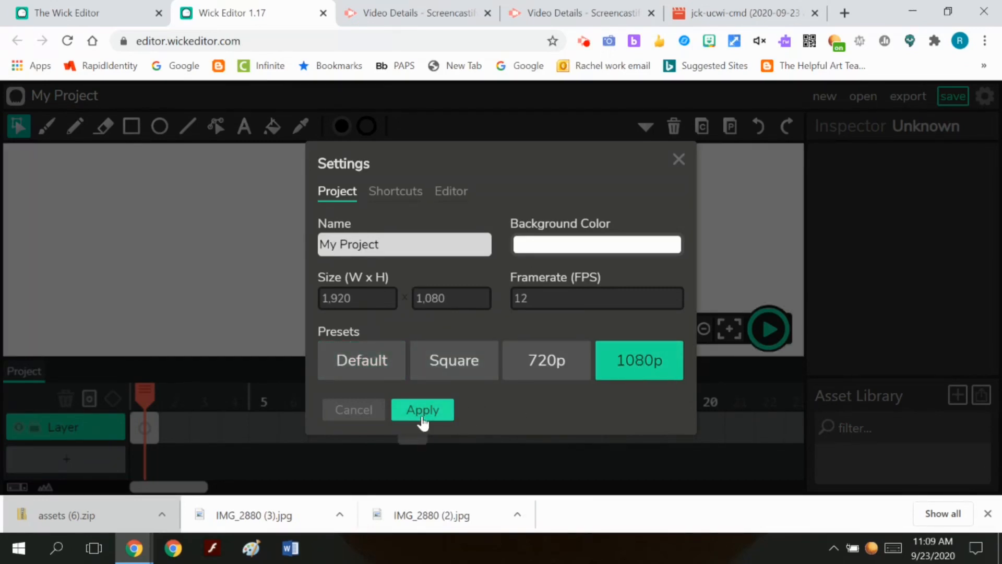
pyautogui.click(678, 159)
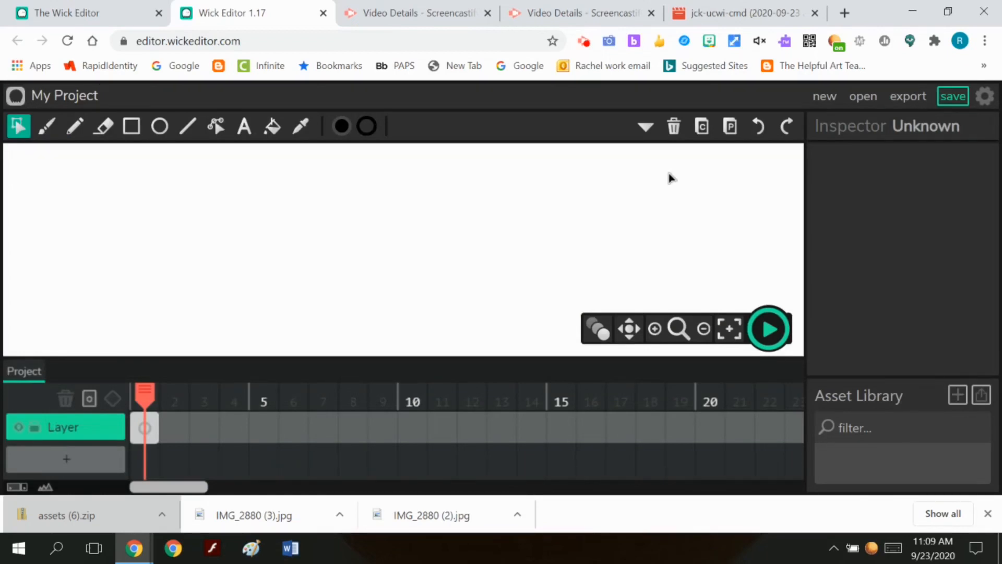
# Import back wheel, Car and front wheel from the assets (6) folder into the asset library, filtering Downloads by files modified today
pyautogui.click(980, 399)
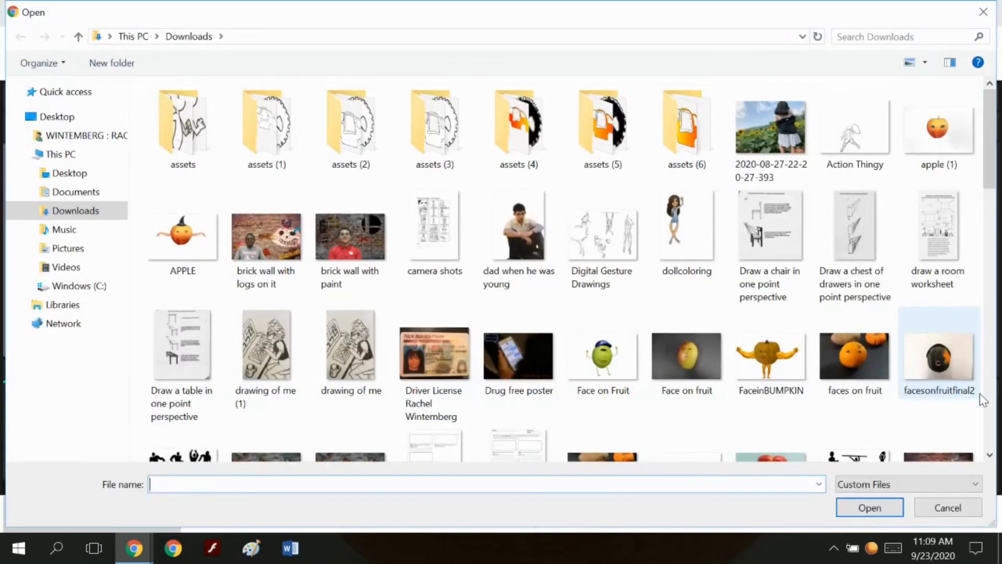
pyautogui.click(983, 12)
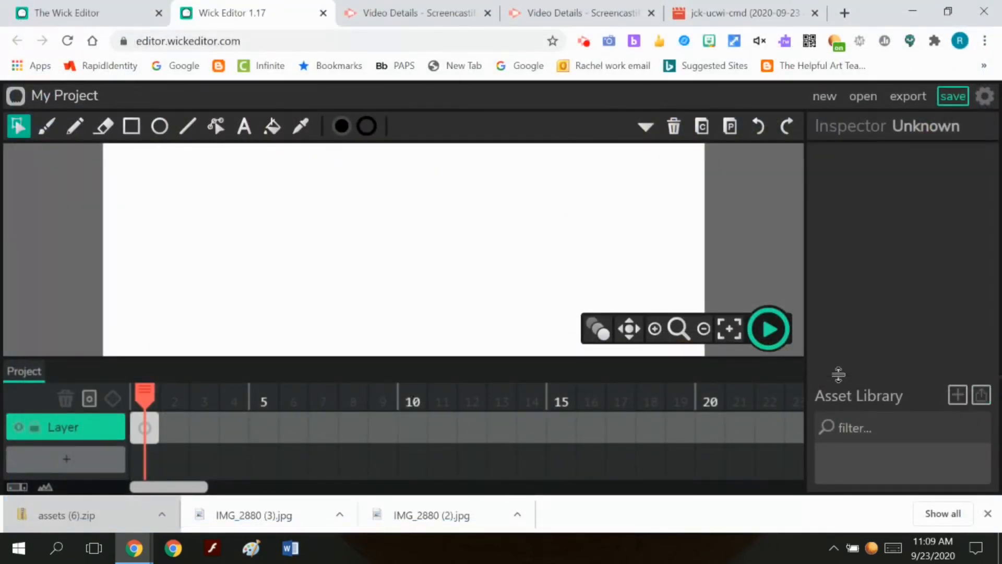
pyautogui.click(984, 402)
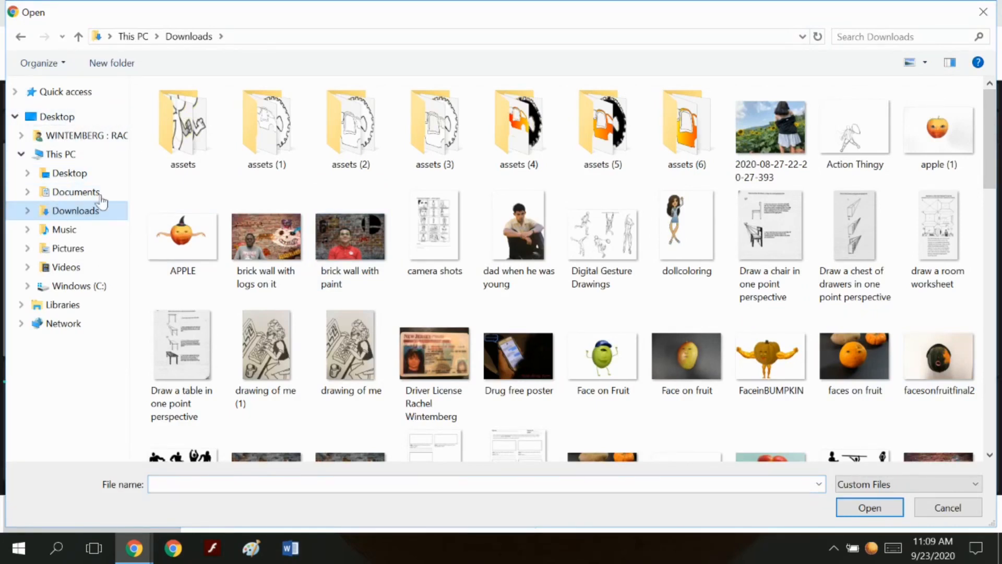
pyautogui.click(870, 37)
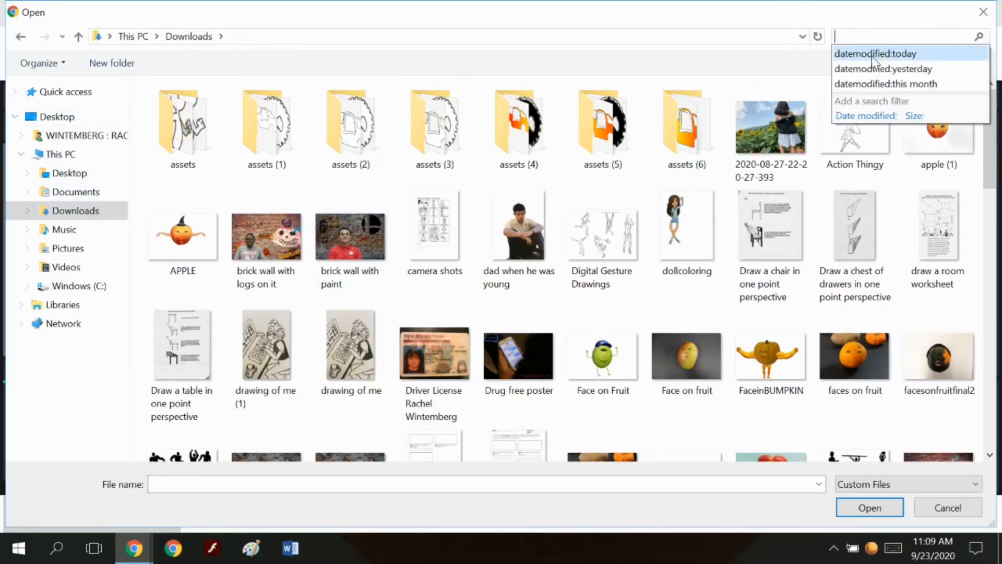
pyautogui.click(872, 53)
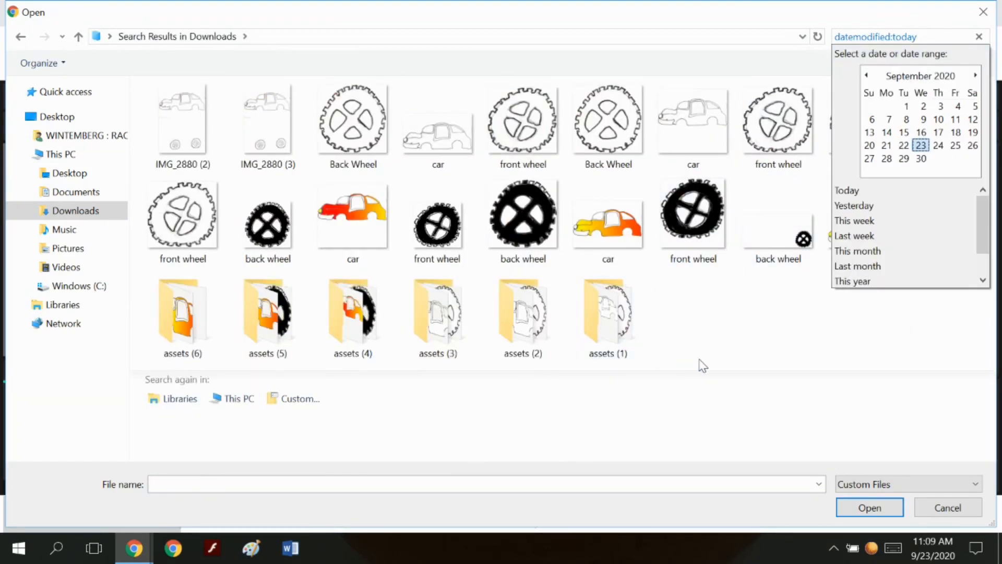
pyautogui.doubleClick(180, 339)
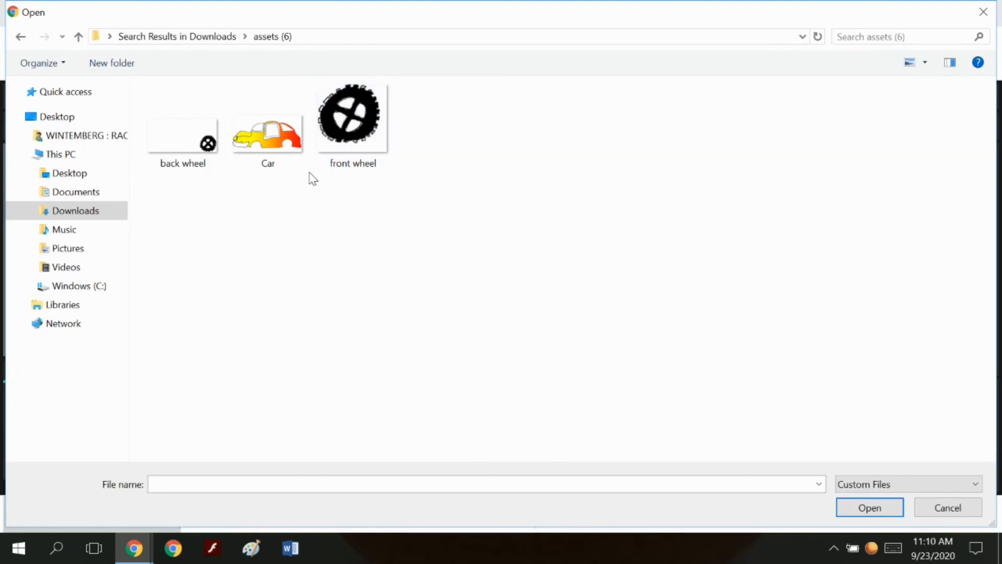
pyautogui.click(365, 97)
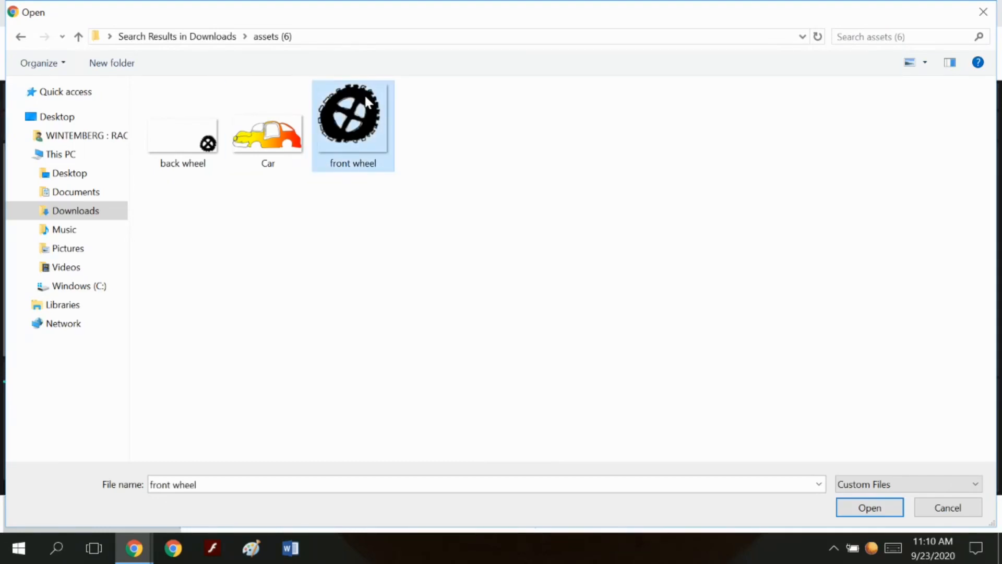
pyautogui.keyDown('ctrl'); pyautogui.click(281, 96); pyautogui.keyUp('ctrl')
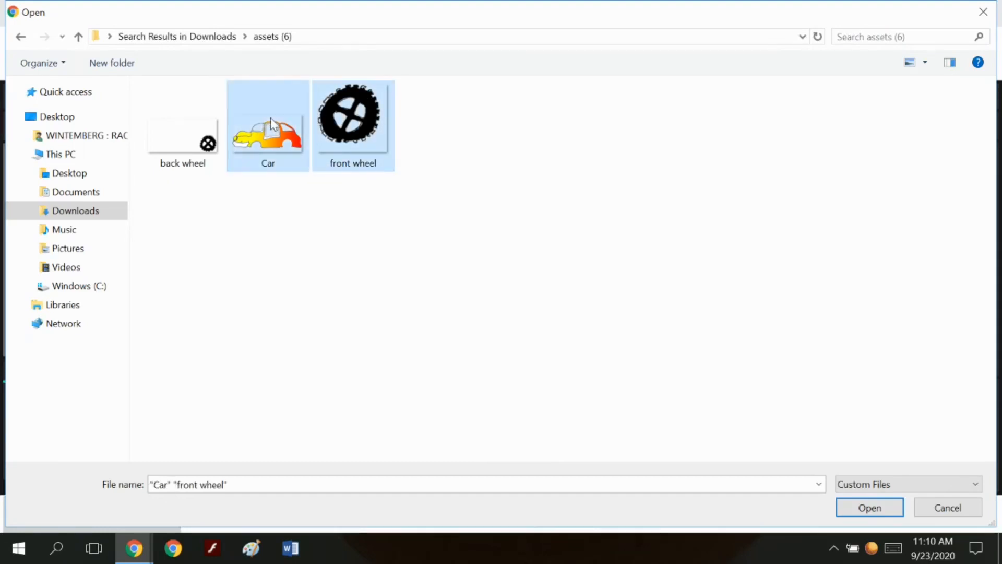
pyautogui.keyDown('ctrl'); pyautogui.click(204, 145); pyautogui.keyUp('ctrl')
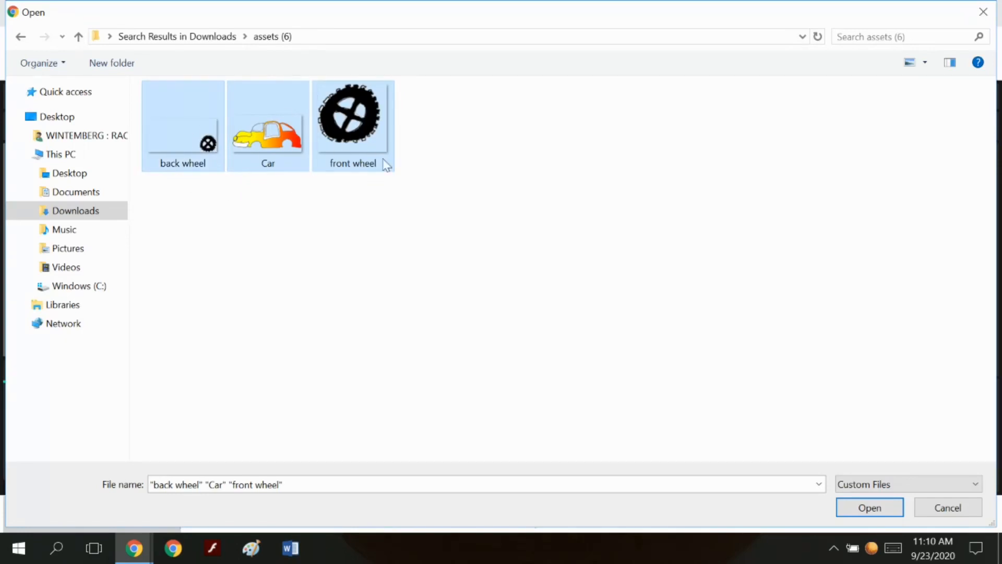
pyautogui.click(879, 509)
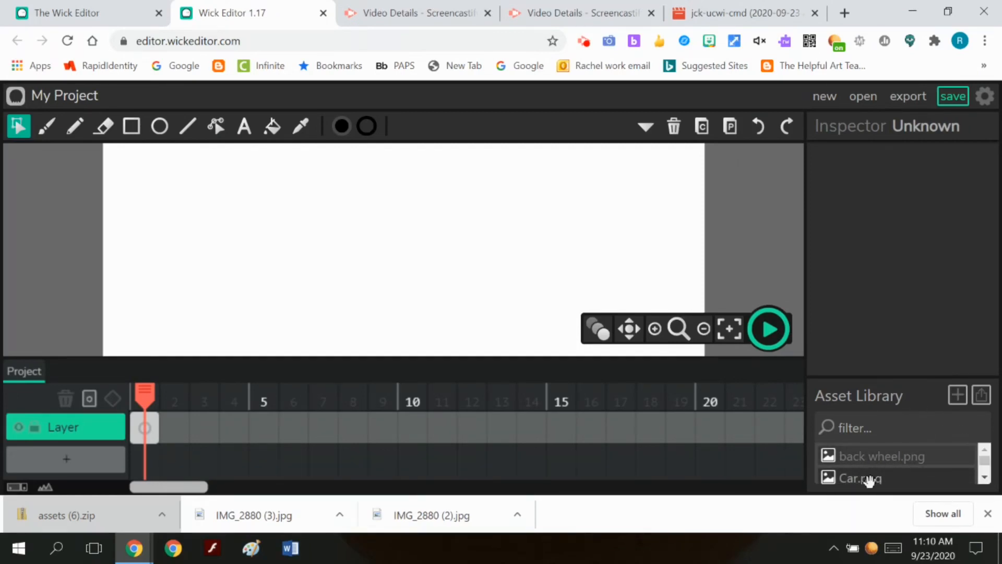
# Place the car image from the asset library low on the canvas in frame 1 and select it for copying
pyautogui.moveTo(869, 480); pyautogui.dragTo(327, 229)
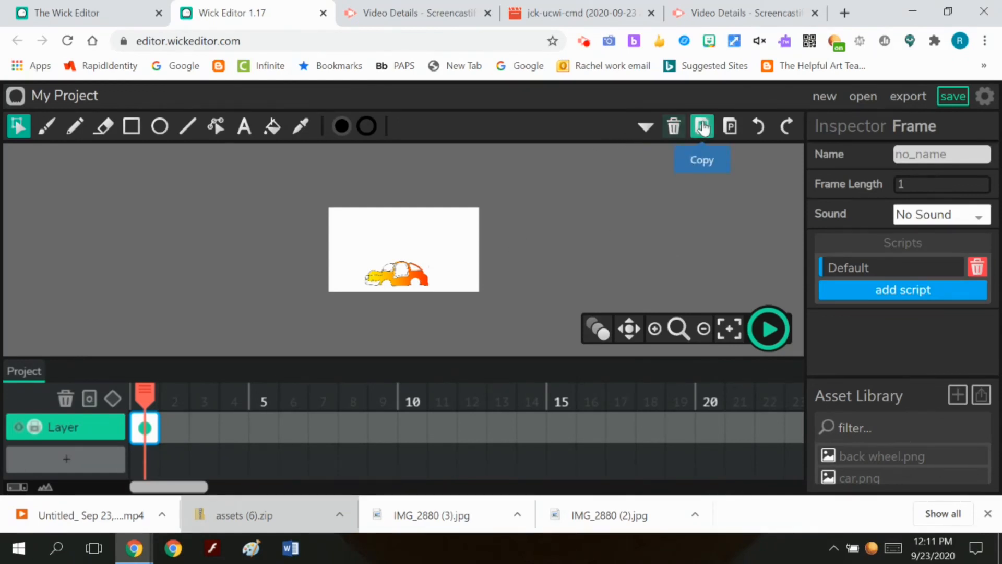
pyautogui.click(399, 283)
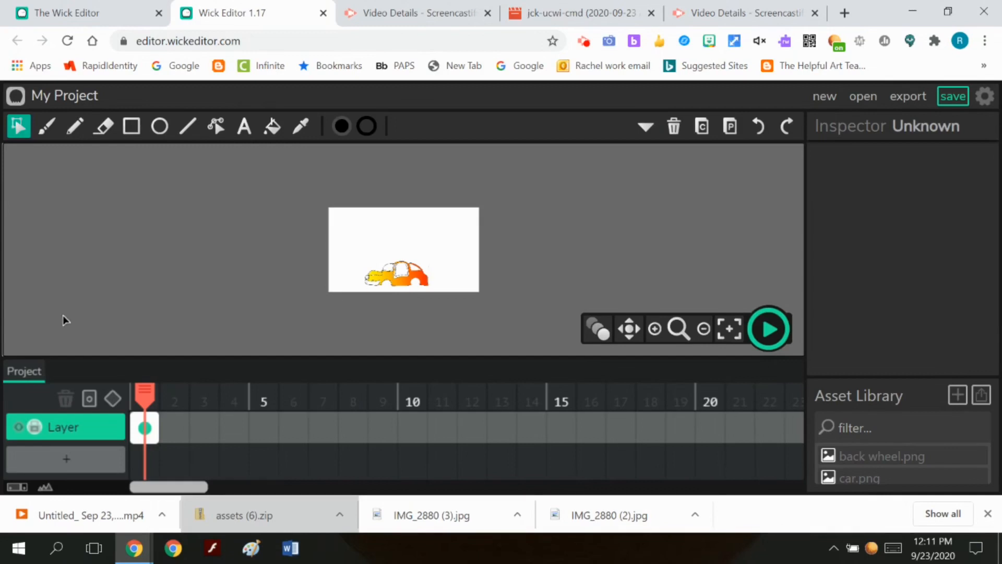
pyautogui.click(402, 288)
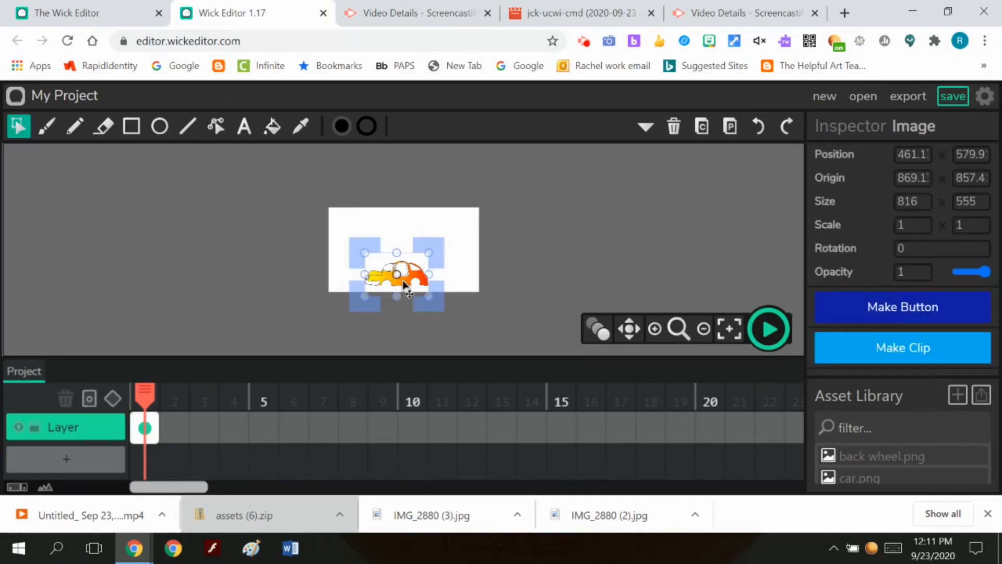
# Add frames 2 through 6 on the car layer, paste the copied car into each, and deselect it
pyautogui.click(174, 428)
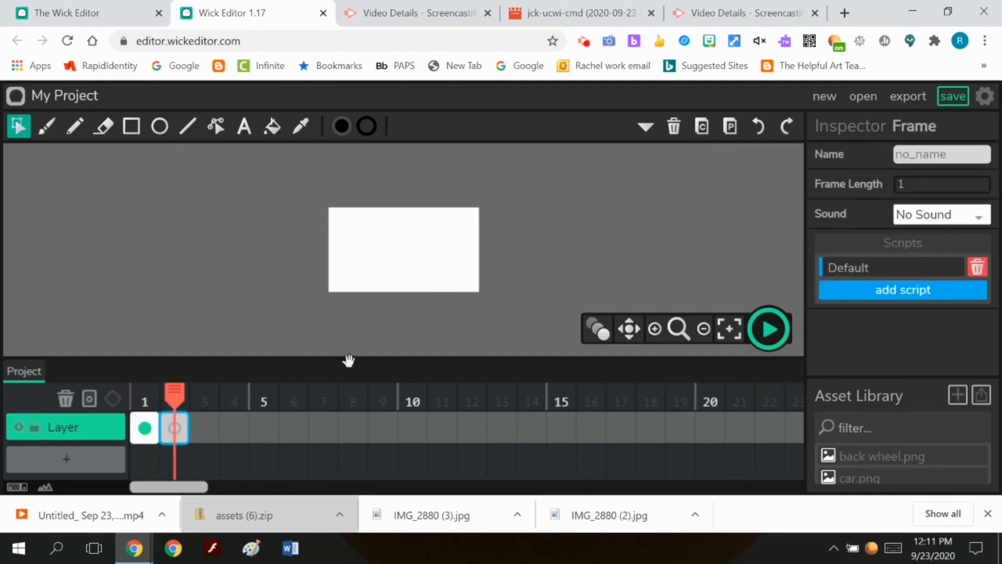
pyautogui.click(730, 127)
pyautogui.click(204, 425)
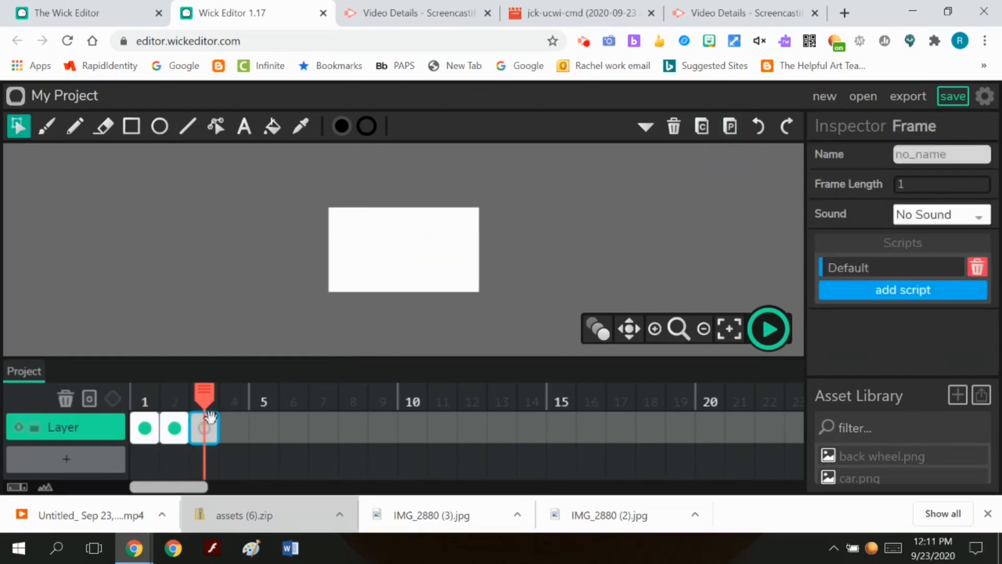
pyautogui.click(730, 127)
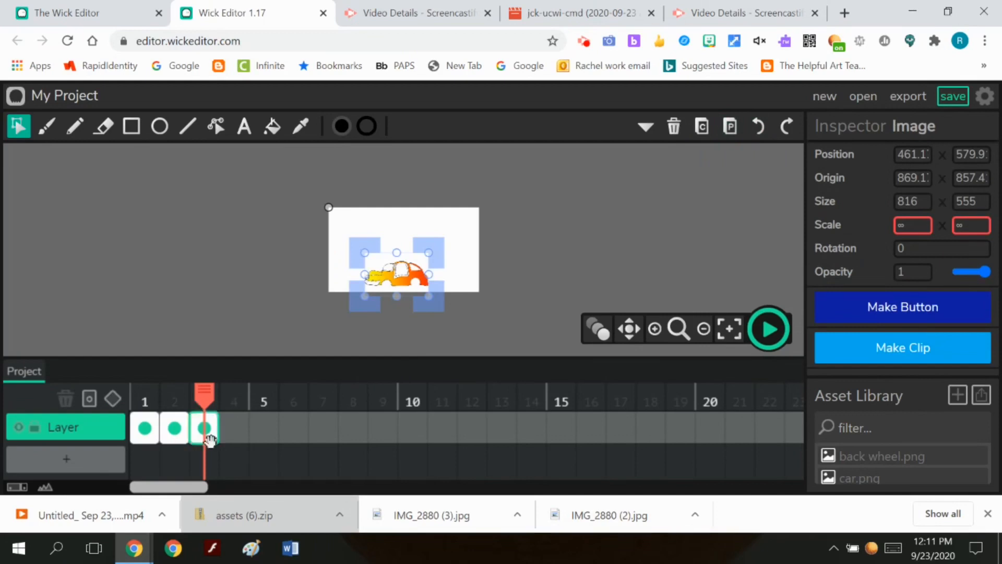
pyautogui.click(234, 428)
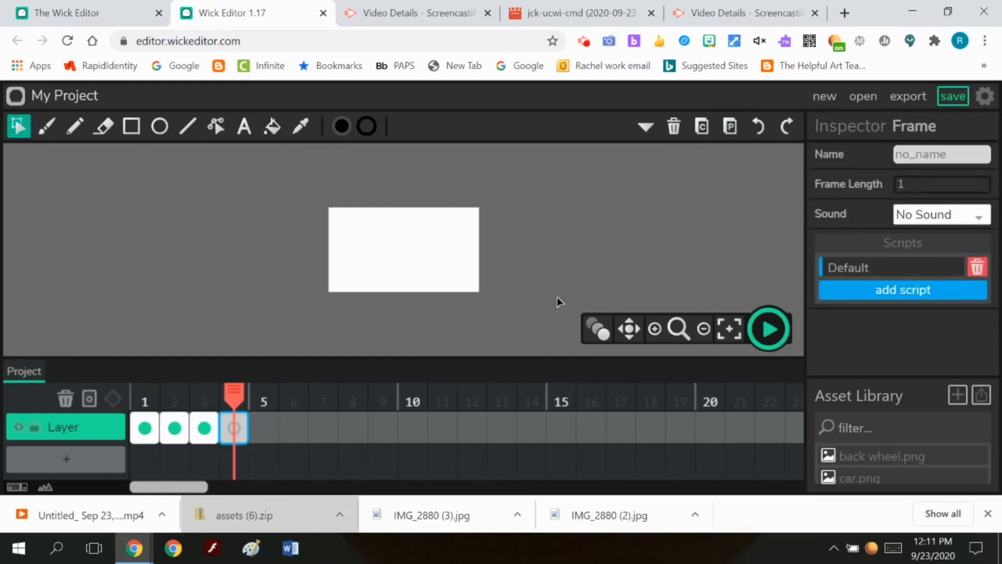
pyautogui.click(730, 125)
pyautogui.click(263, 428)
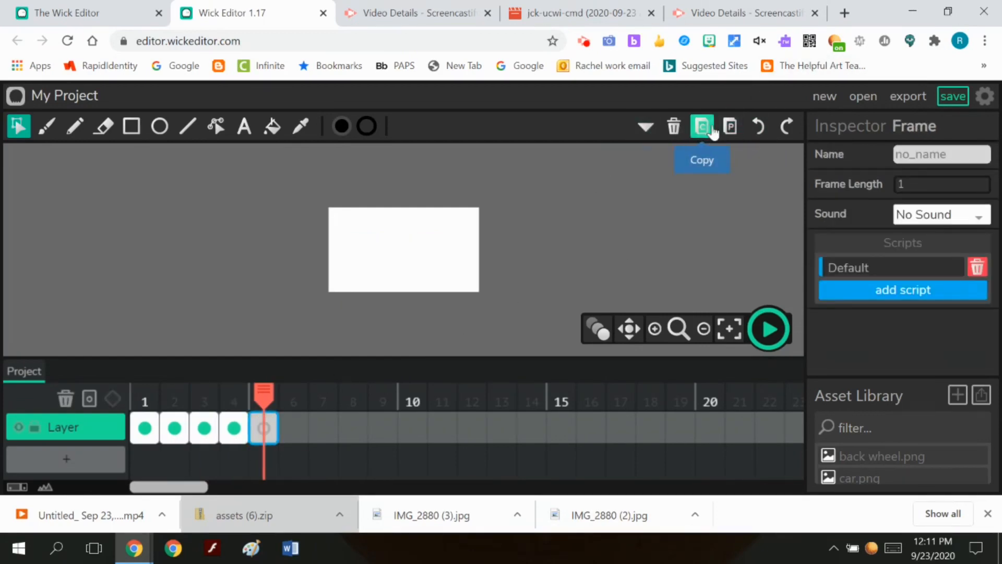
pyautogui.click(732, 126)
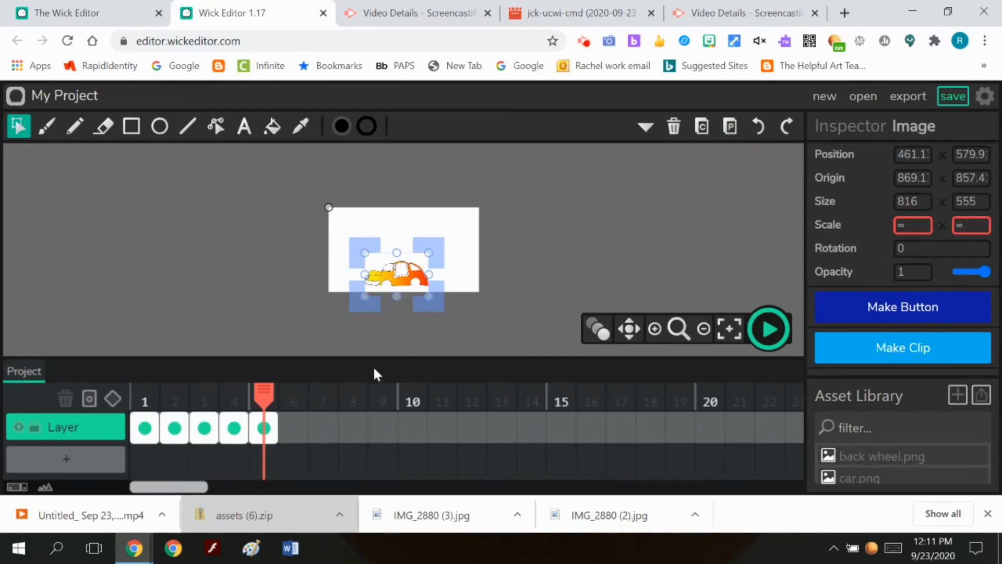
pyautogui.click(293, 429)
pyautogui.click(729, 127)
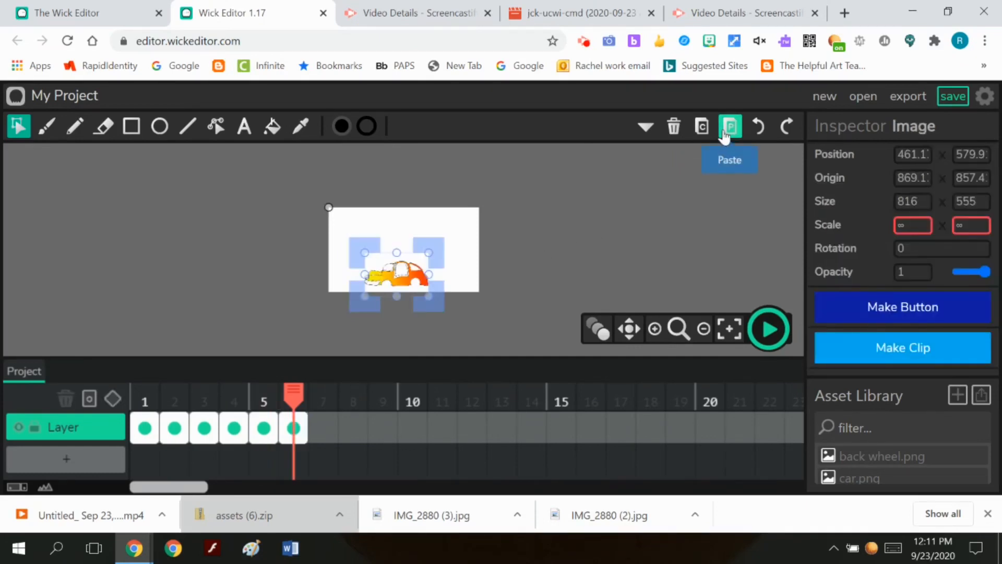
pyautogui.click(611, 220)
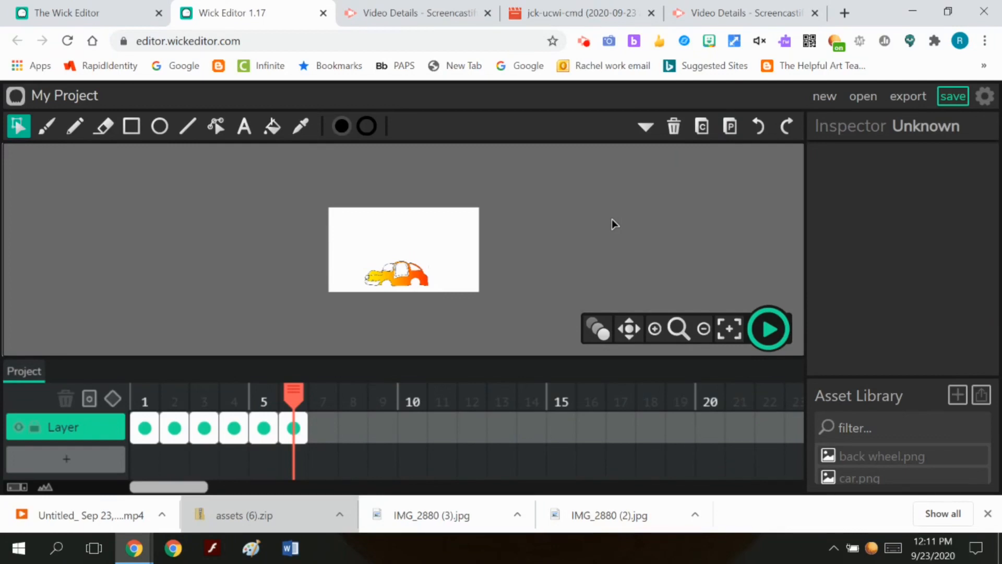
# Lock the car layer, return the playhead to frame 1, and add a second layer with an empty first frame
pyautogui.click(34, 427)
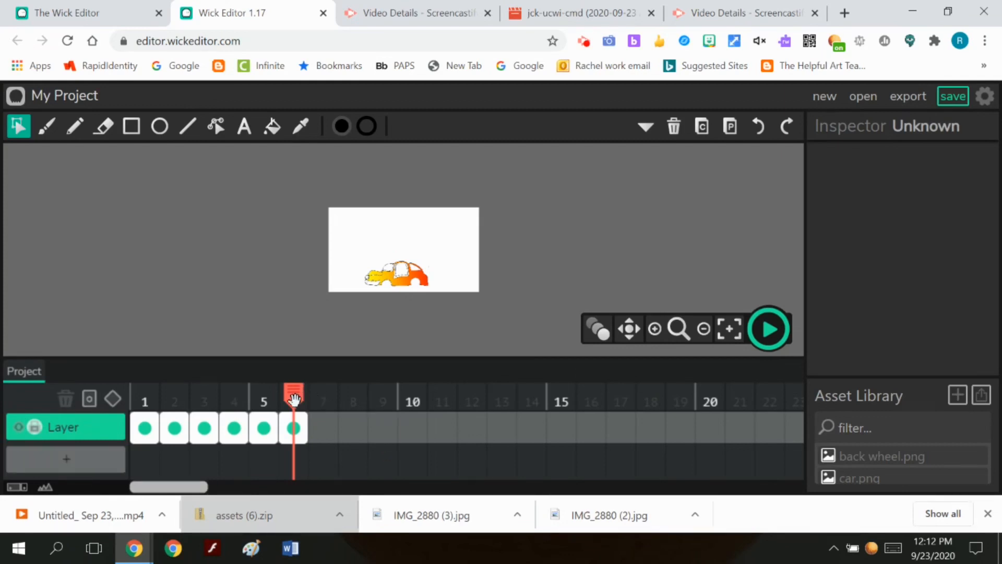
pyautogui.moveTo(294, 392); pyautogui.dragTo(88, 401)
pyautogui.click(90, 459)
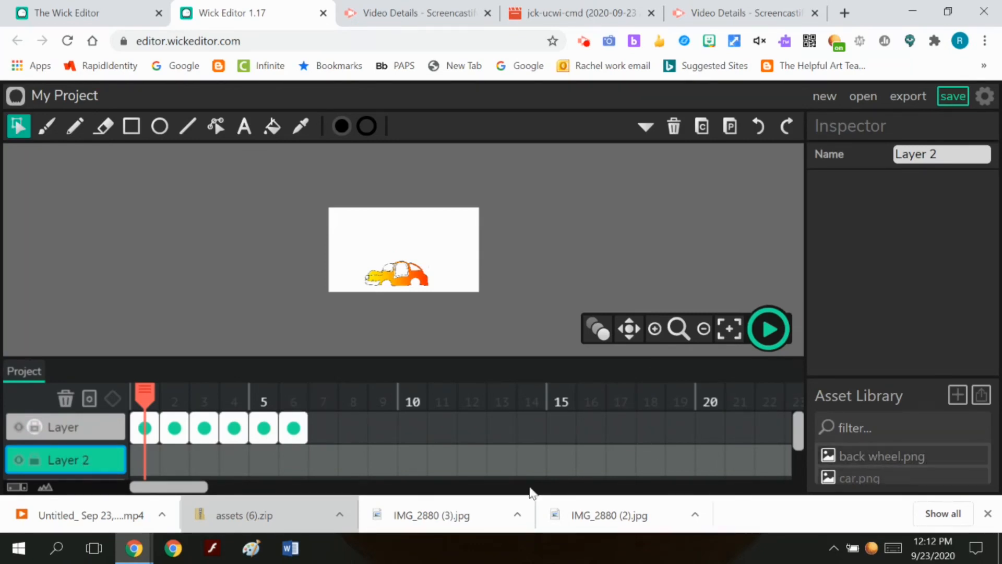
pyautogui.click(143, 461)
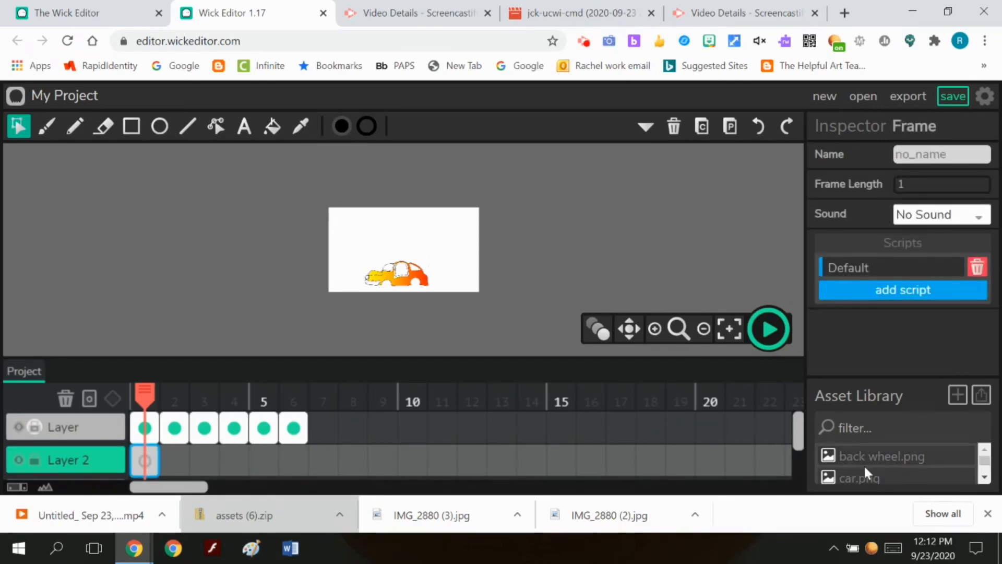
# Place back wheel.png in the second layer's first frame, fit it into the car's rear wheel arch, and leave it selected
pyautogui.moveTo(863, 456); pyautogui.dragTo(441, 276)
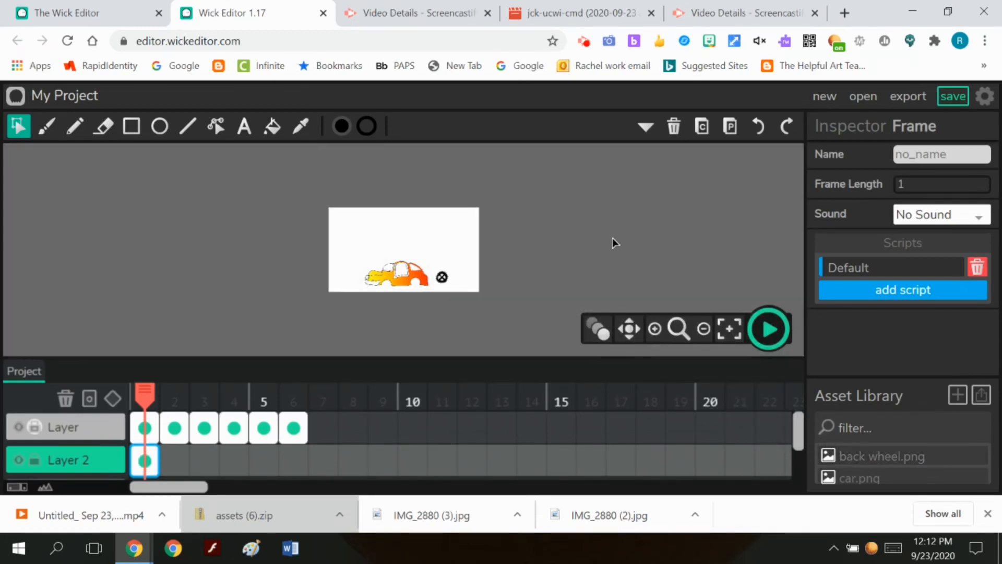
pyautogui.scroll(6, 604, 243)
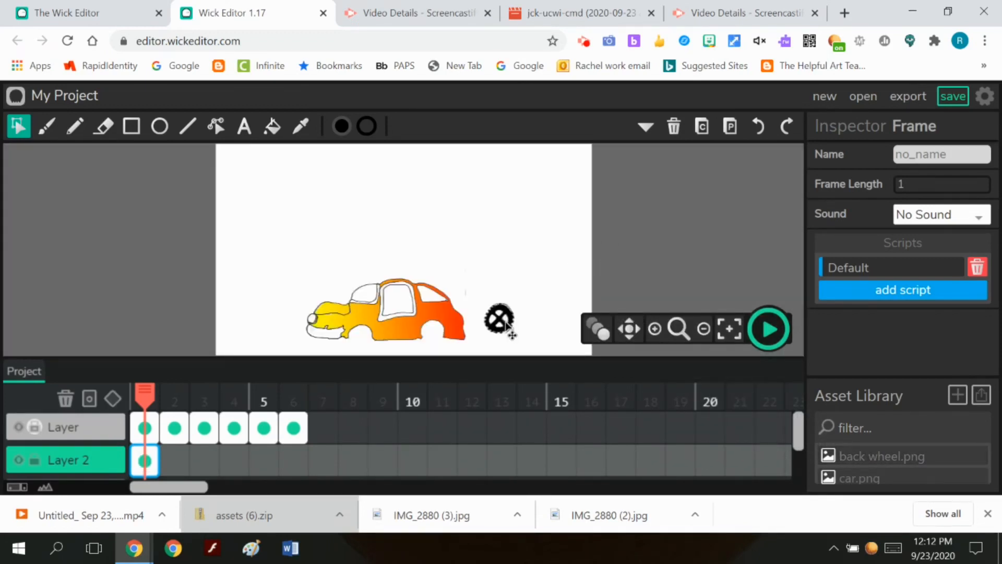
pyautogui.moveTo(507, 326); pyautogui.dragTo(443, 340)
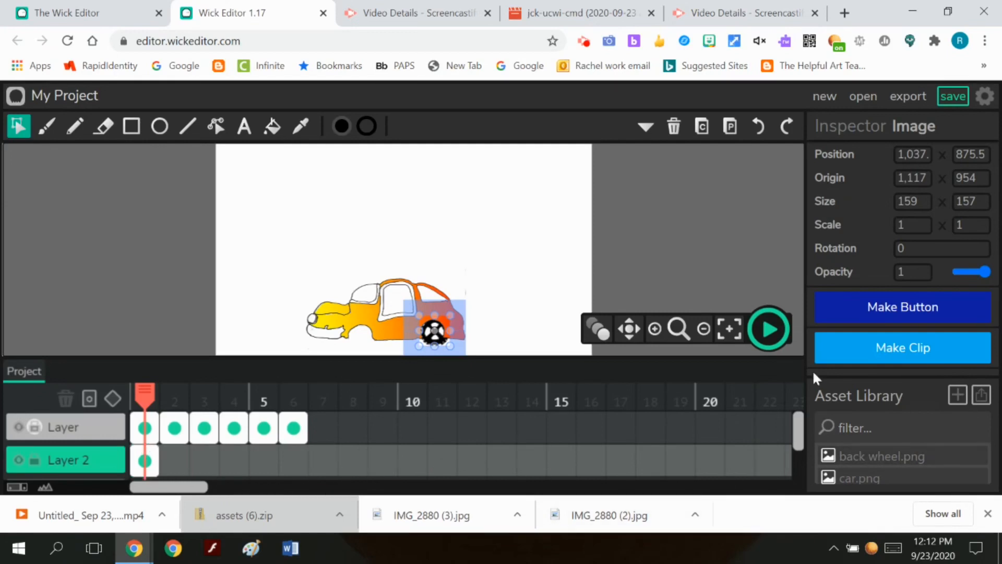
pyautogui.click(674, 277)
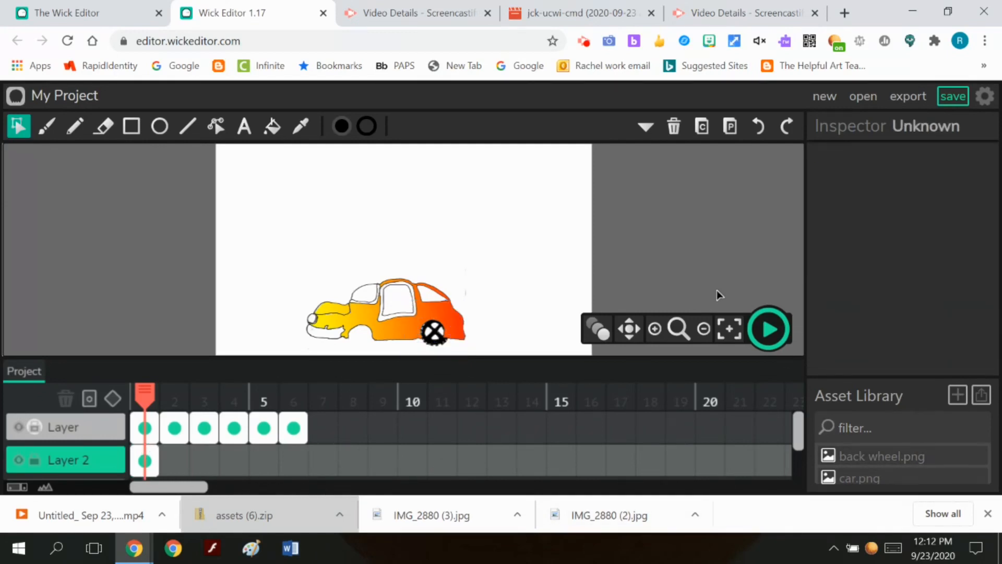
pyautogui.click(440, 339)
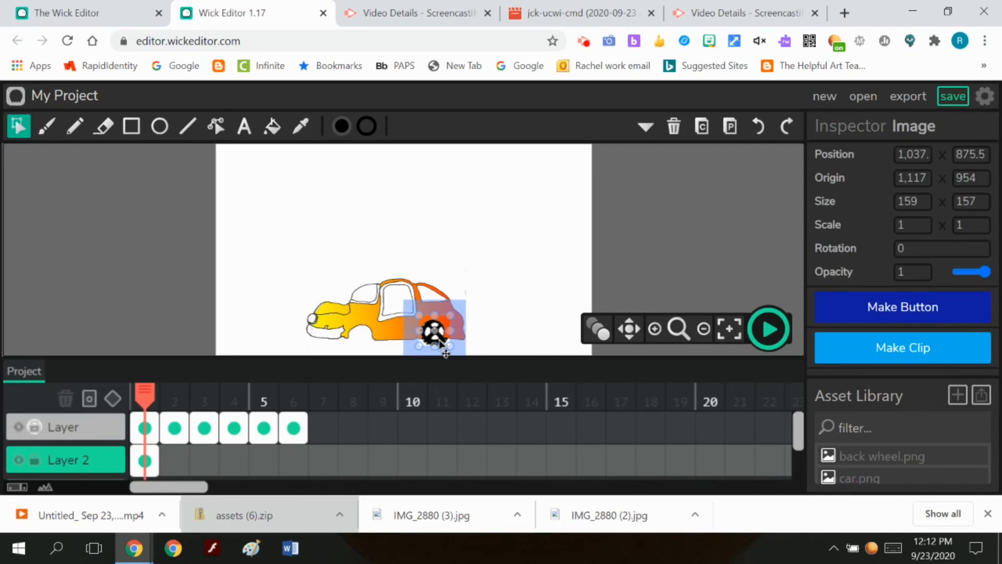
# Nudge the back wheel to about x 1,025, y 879.5 within the rear wheel arch and deselect it
pyautogui.moveTo(439, 340); pyautogui.dragTo(440, 343)
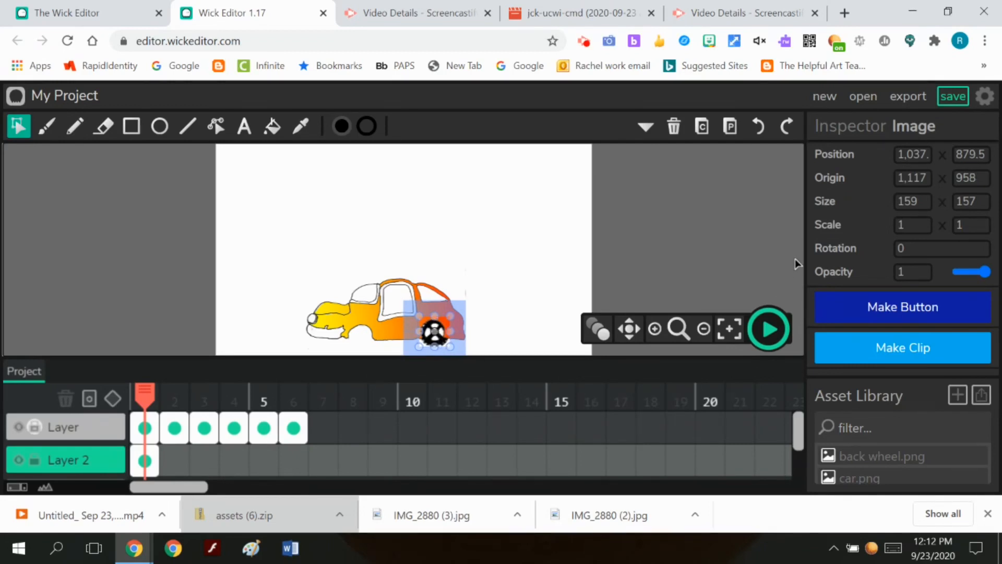
pyautogui.click(767, 259)
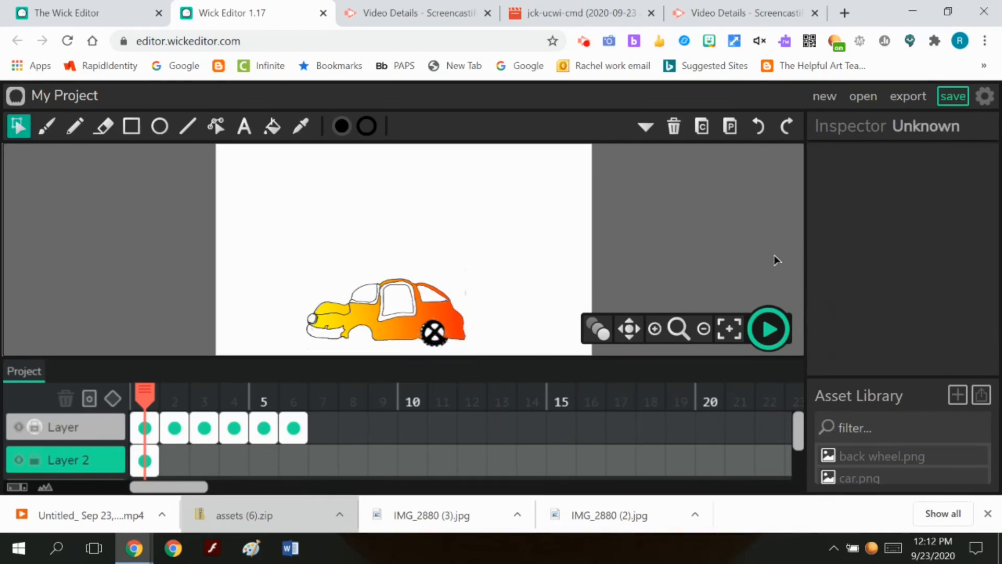
pyautogui.click(436, 337)
pyautogui.moveTo(436, 338); pyautogui.dragTo(434, 338)
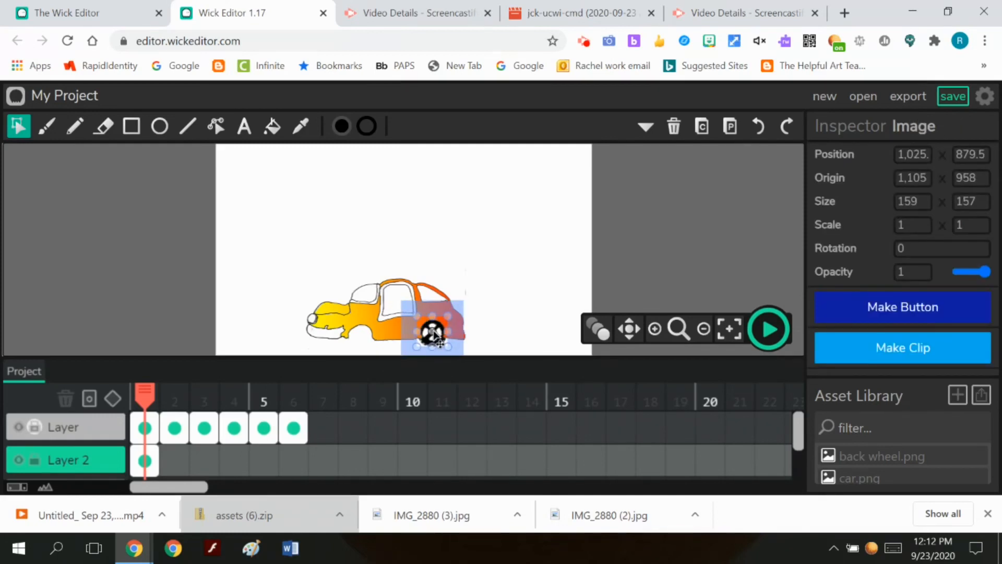
pyautogui.click(685, 264)
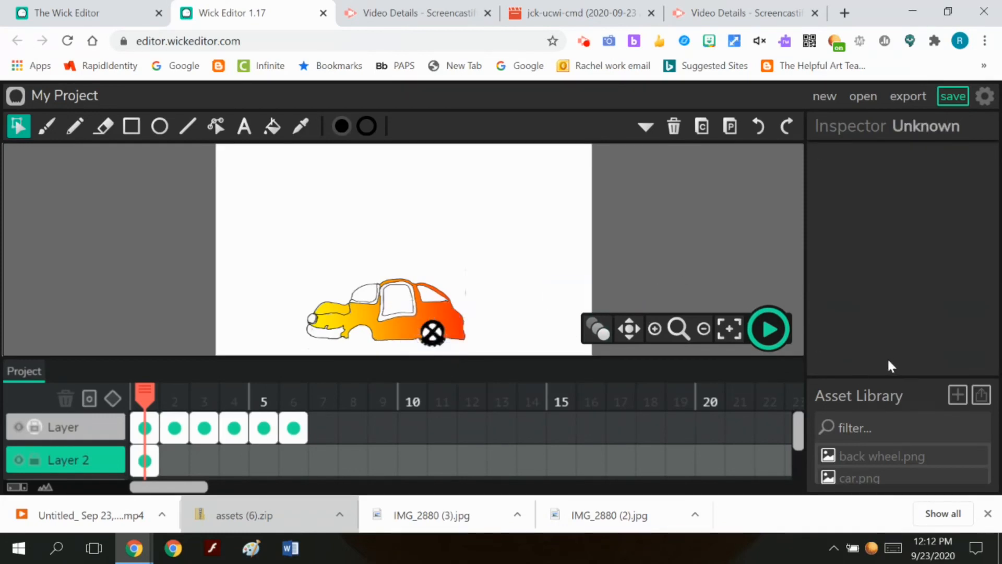
# Place front wheel.png in Layer 2's first frame, fit it into the front wheel arch at about x 649, y 900, and deselect it
pyautogui.scroll(-1, 866, 458)
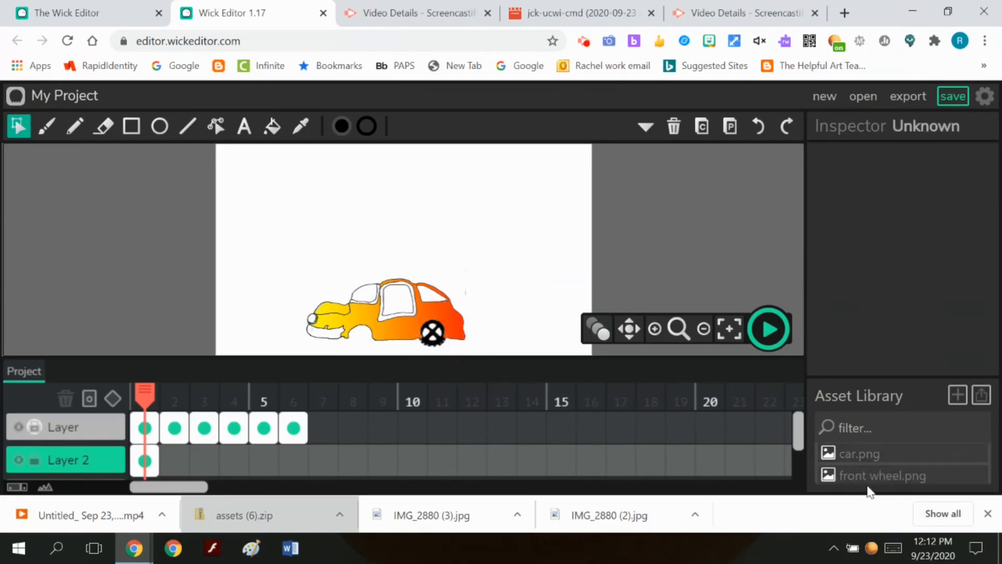
pyautogui.click(861, 477)
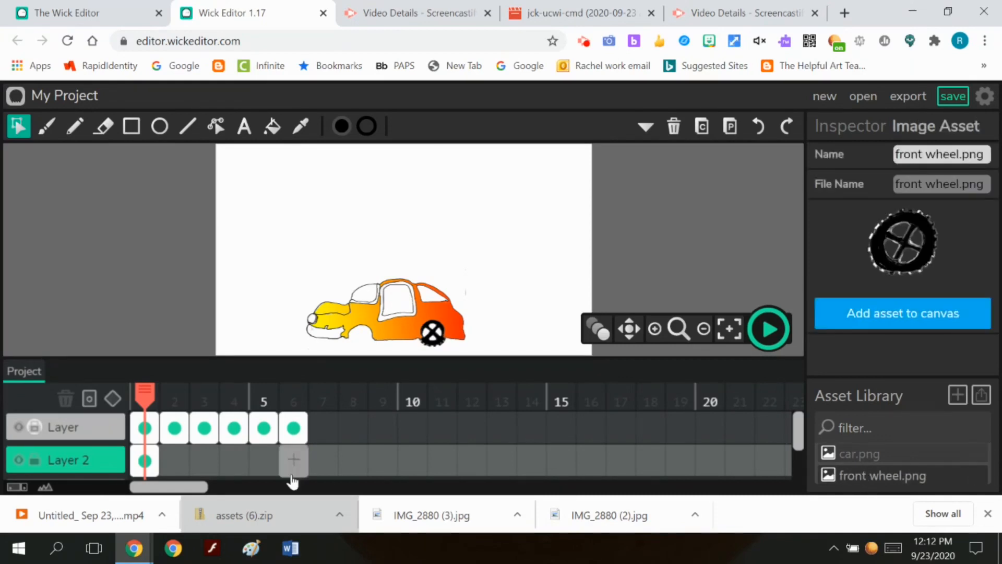
pyautogui.click(145, 459)
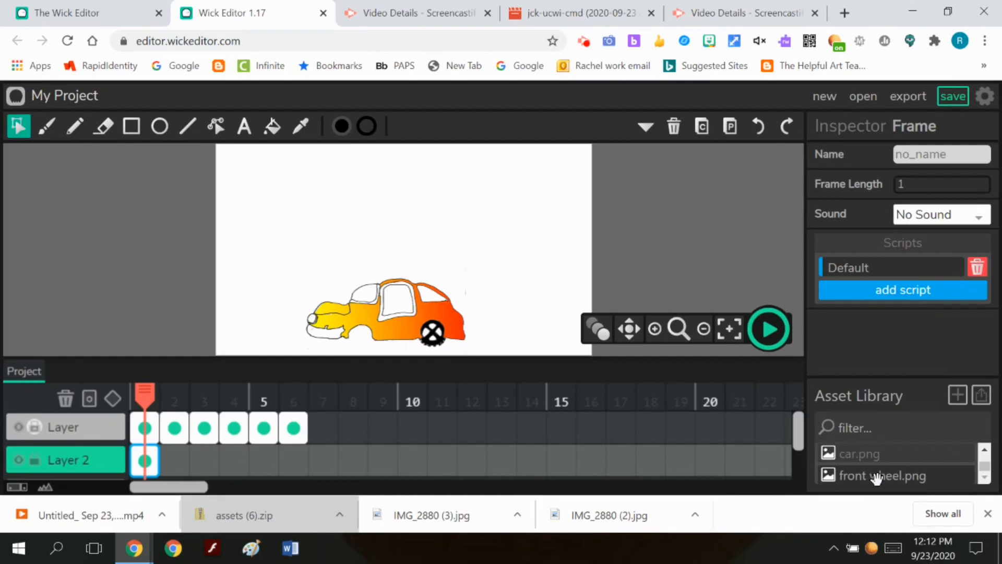
pyautogui.moveTo(877, 477); pyautogui.dragTo(365, 340)
pyautogui.click(364, 342)
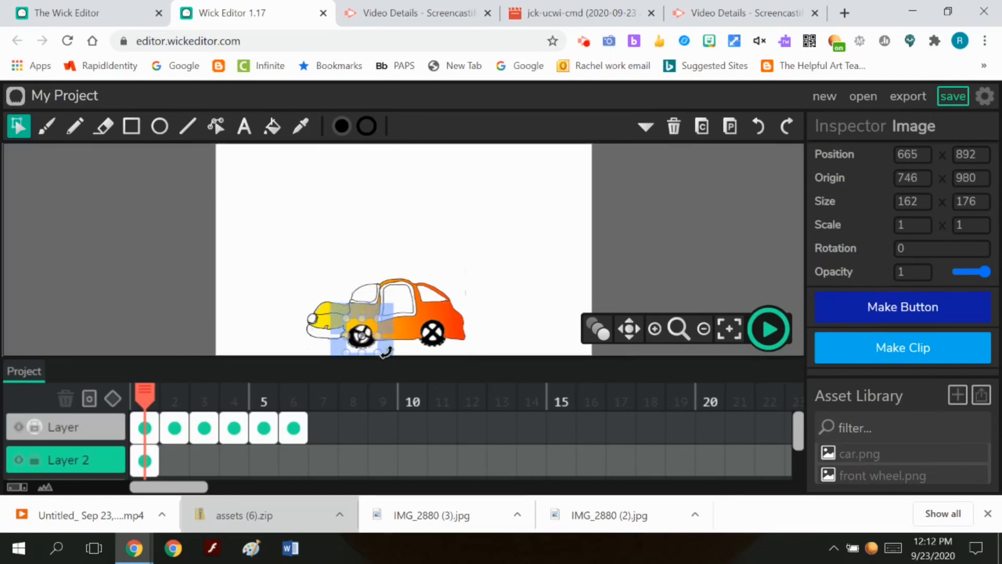
pyautogui.moveTo(370, 341); pyautogui.dragTo(366, 343)
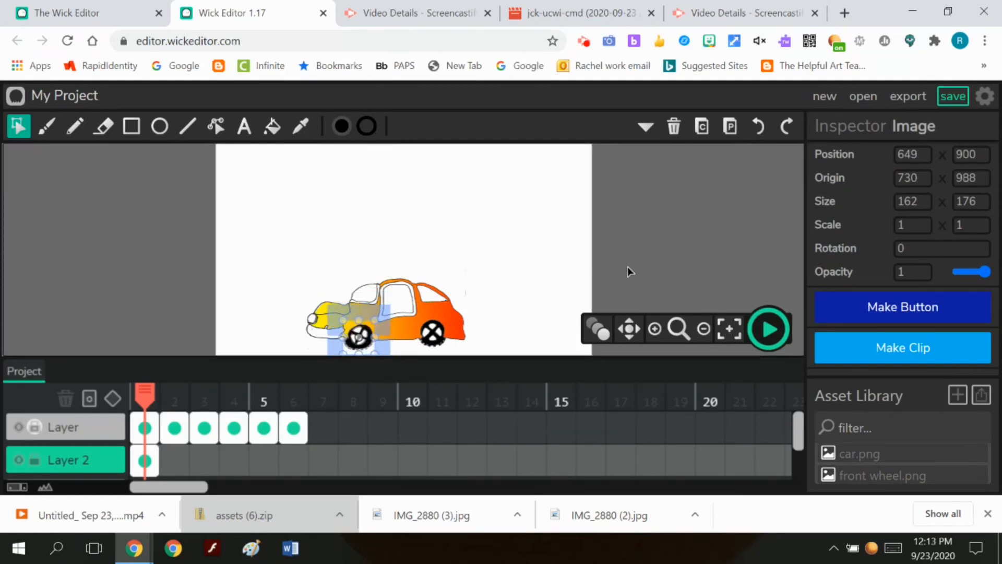
pyautogui.click(657, 260)
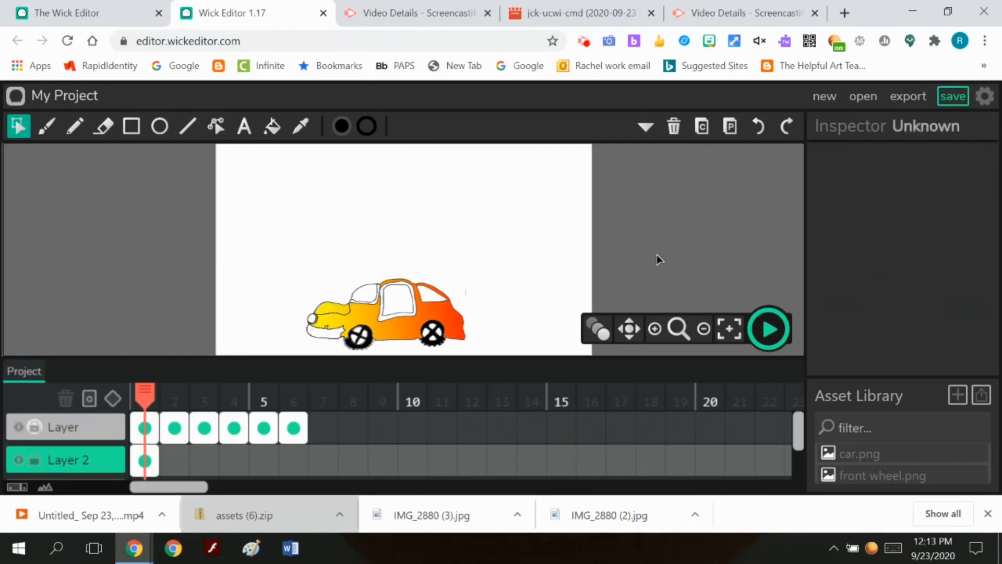
# Hide the car layer and copy both wheels together from frame 1 of Layer 2
pyautogui.click(19, 428)
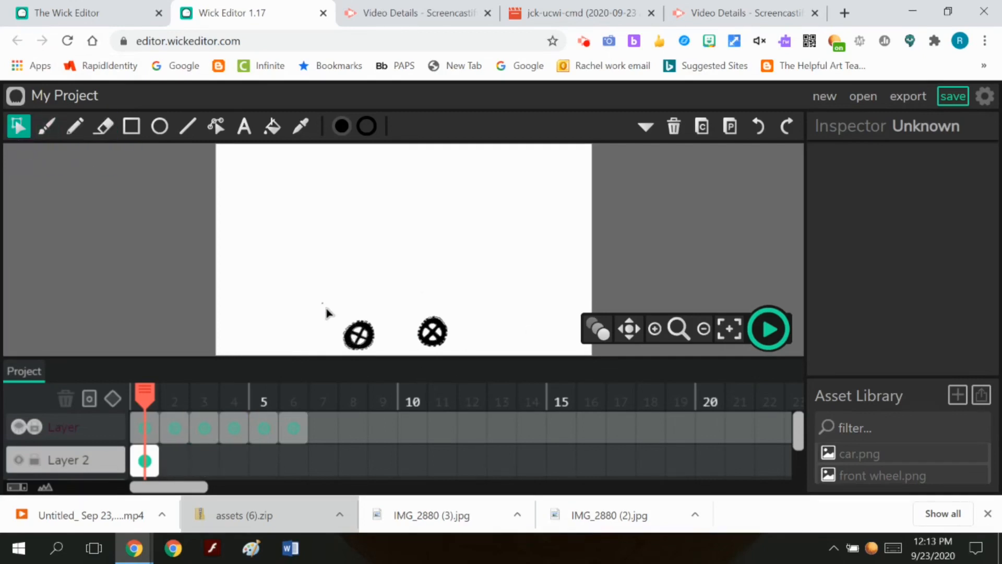
pyautogui.moveTo(322, 304); pyautogui.dragTo(500, 358)
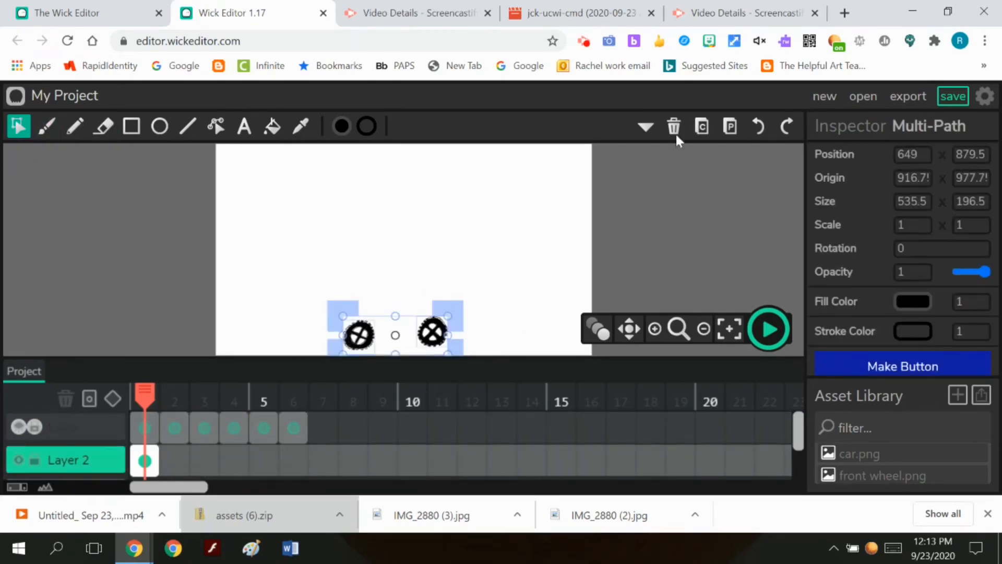
pyautogui.click(701, 127)
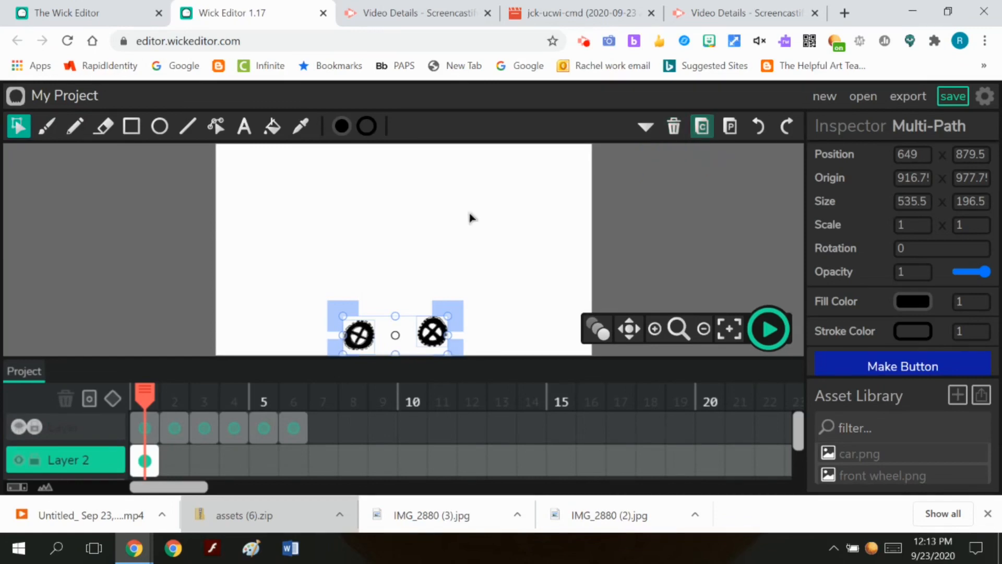
# Add frames 2 through 6 on Layer 2 and paste the copied wheels into each one
pyautogui.click(170, 461)
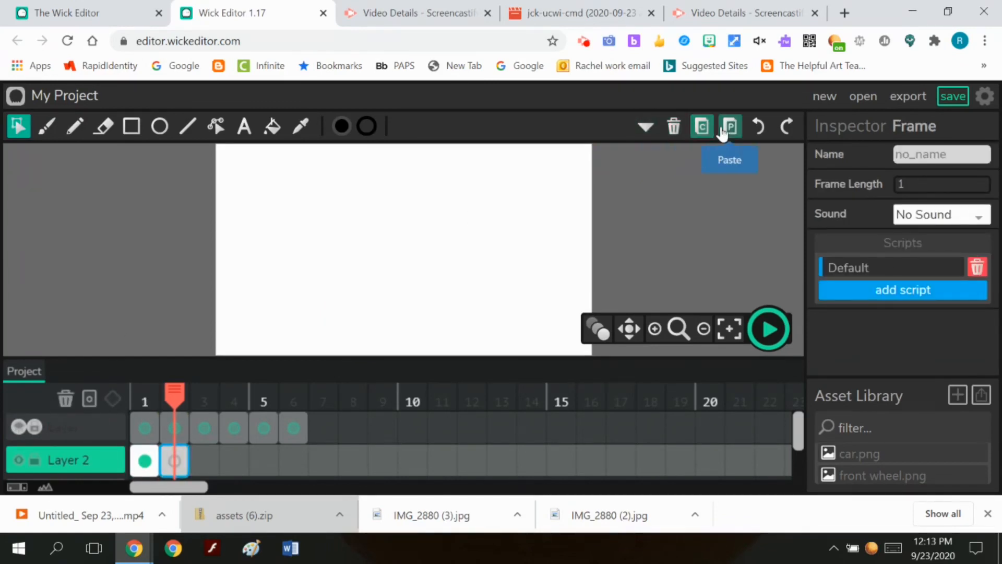
pyautogui.click(730, 127)
pyautogui.click(203, 460)
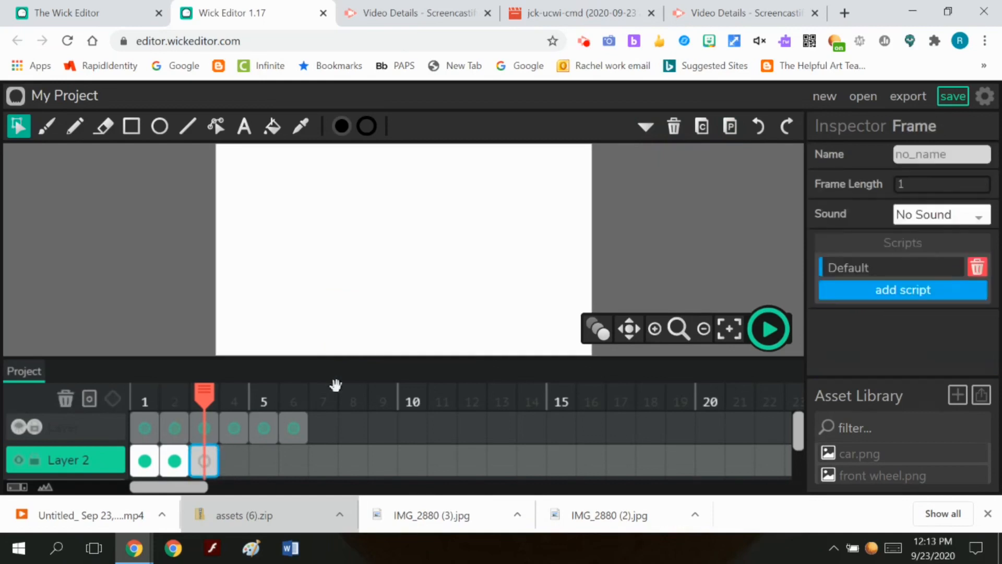
pyautogui.click(730, 127)
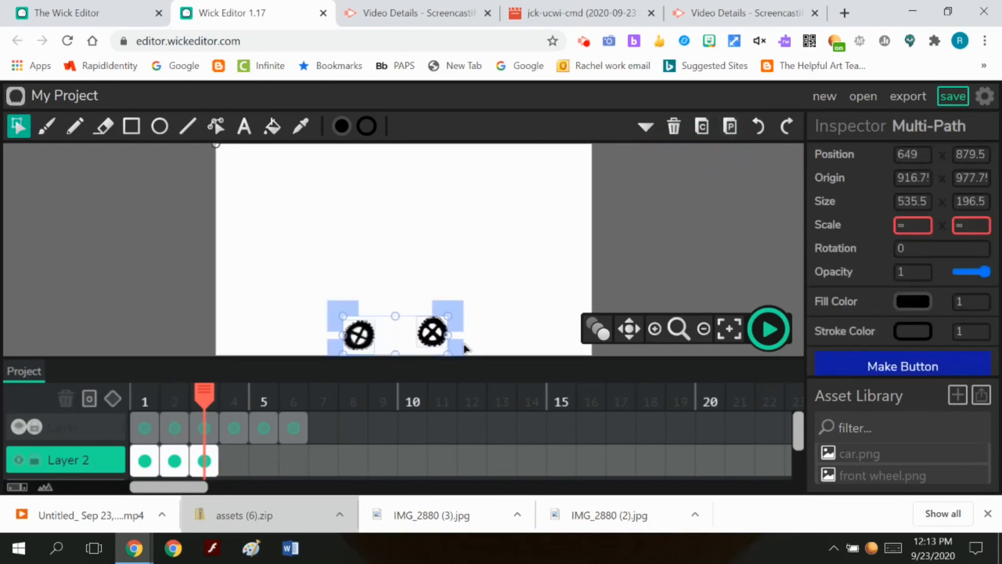
pyautogui.click(231, 462)
pyautogui.click(731, 127)
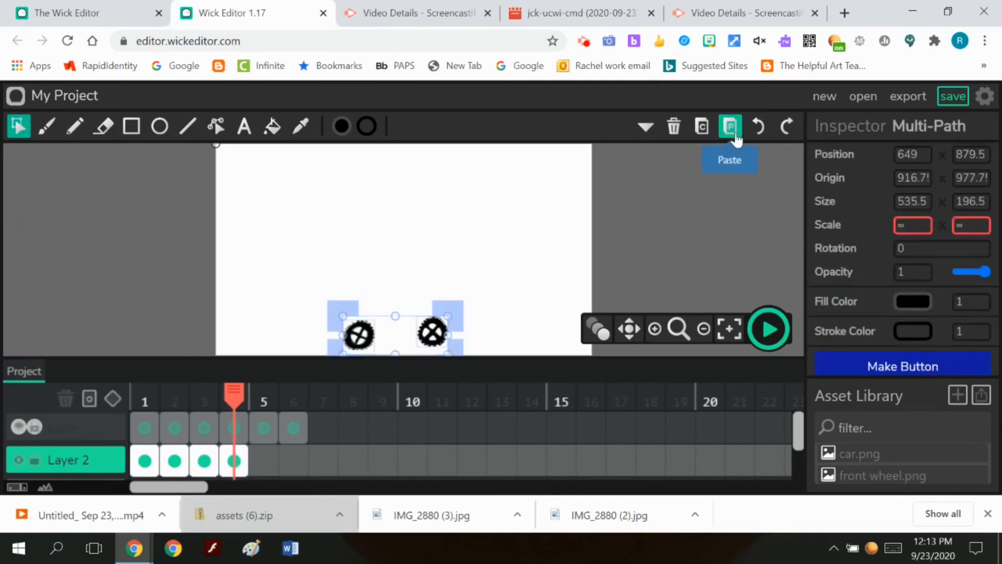
pyautogui.click(264, 461)
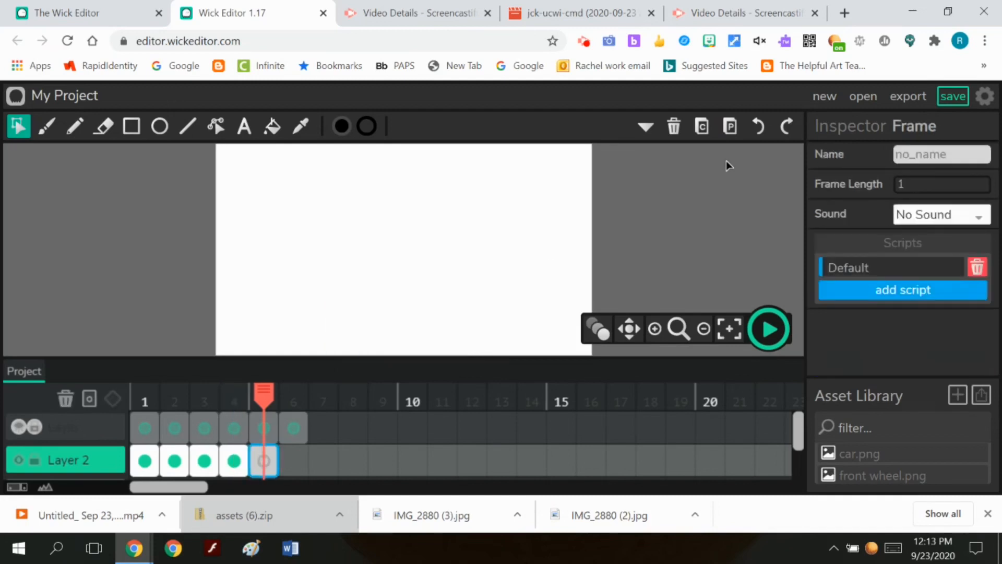
pyautogui.click(730, 127)
pyautogui.click(286, 456)
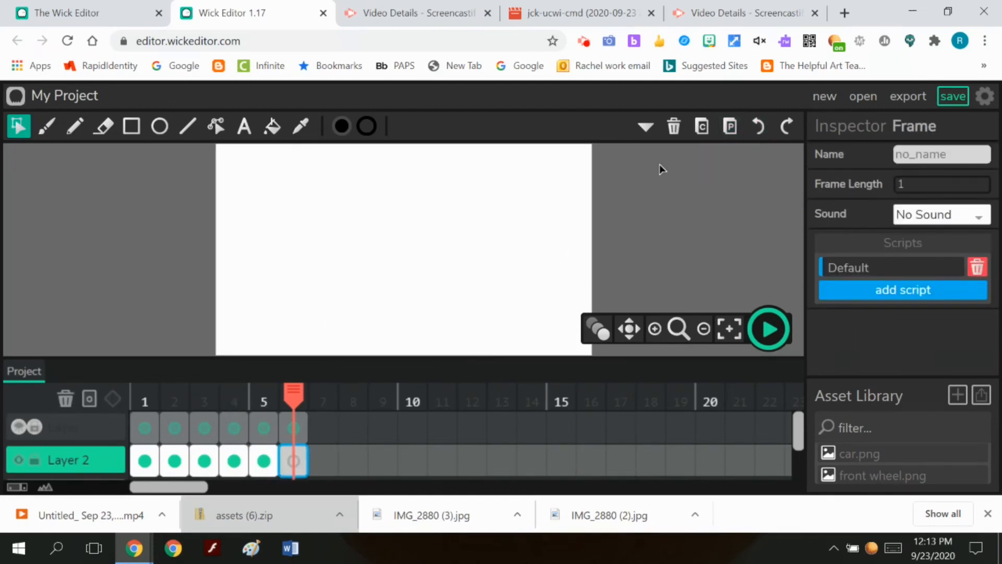
pyautogui.click(730, 127)
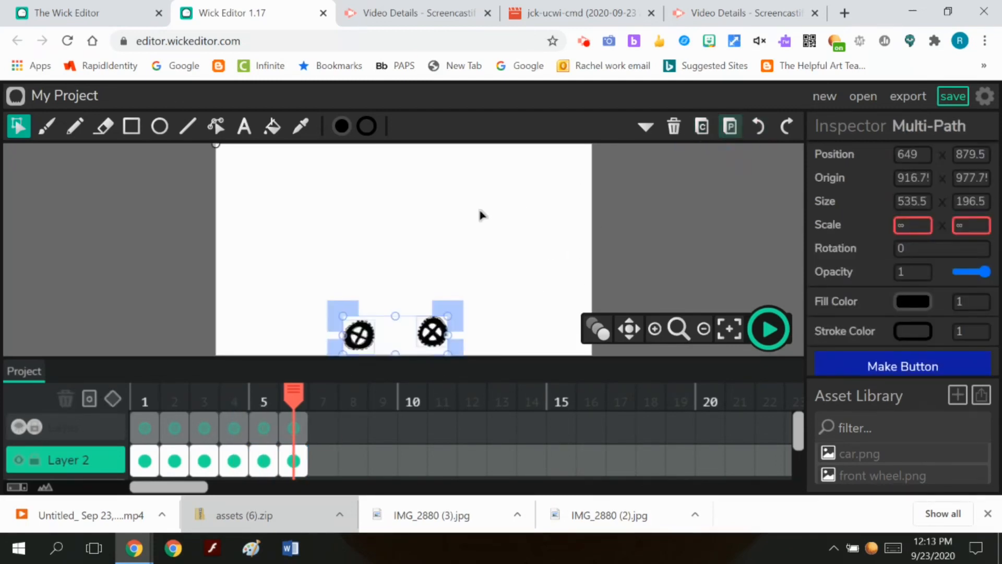
# Rotate the front wheel in Layer 2's frame 2 clockwise by about 31 degrees
pyautogui.click(142, 458)
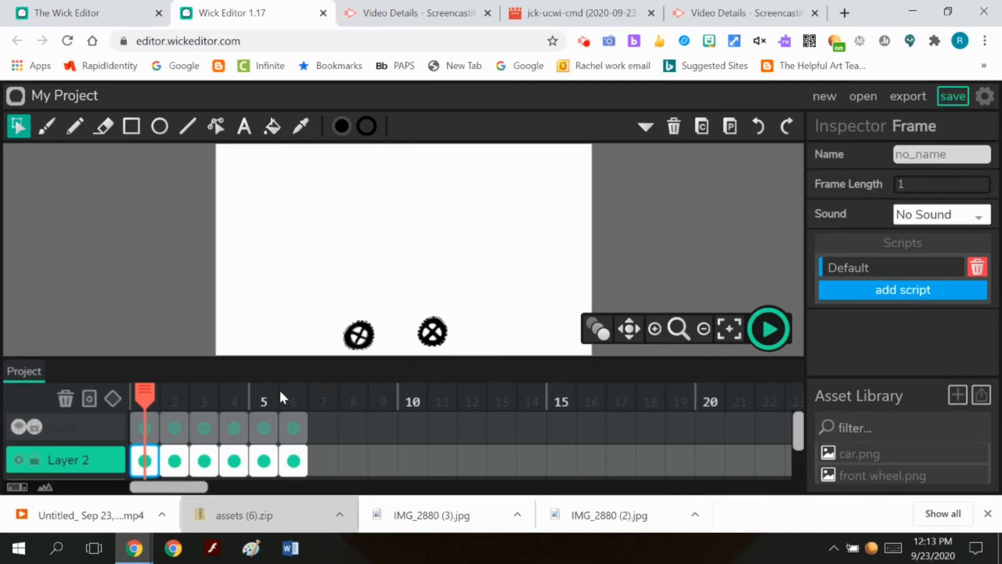
pyautogui.click(174, 460)
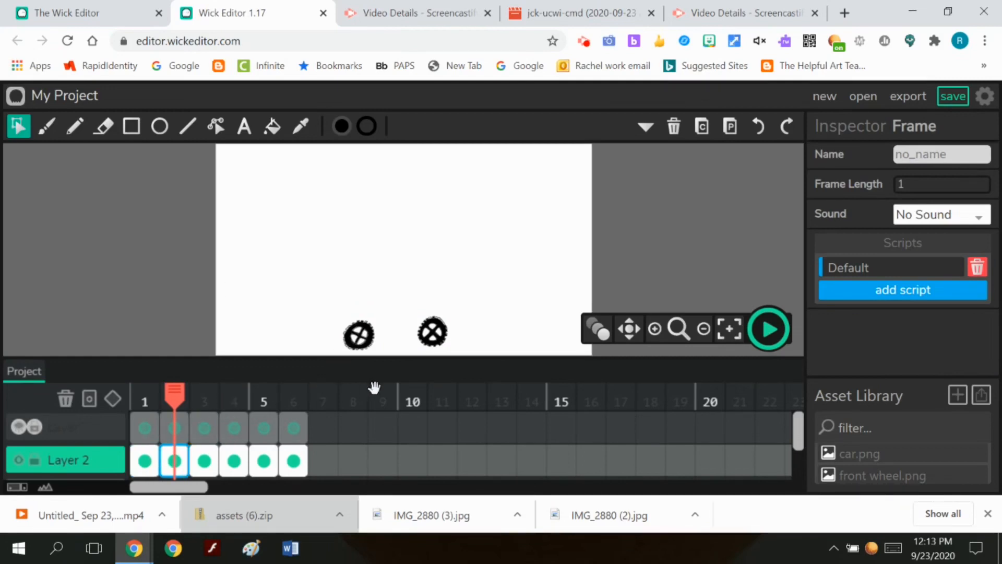
pyautogui.click(371, 347)
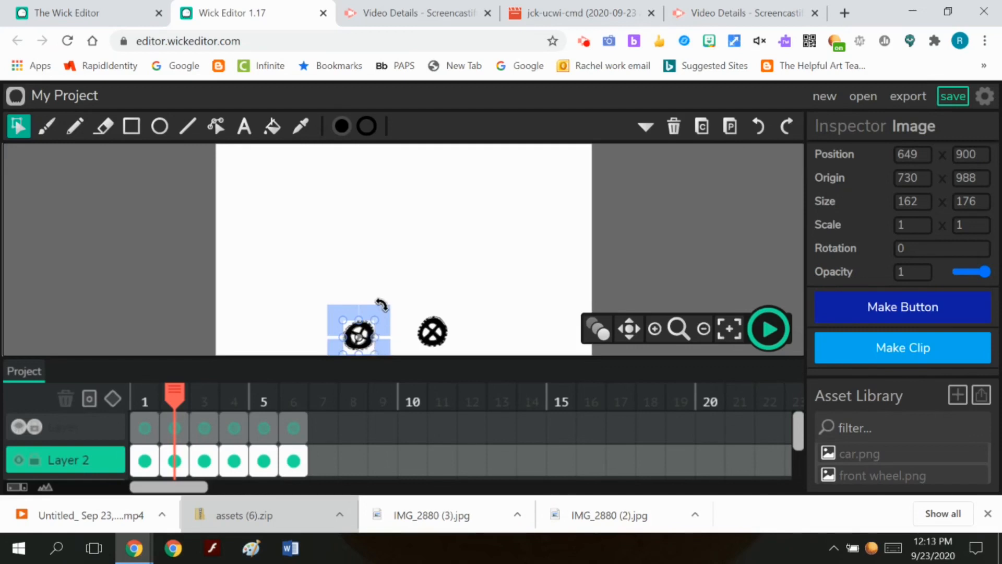
pyautogui.moveTo(382, 304); pyautogui.dragTo(375, 330)
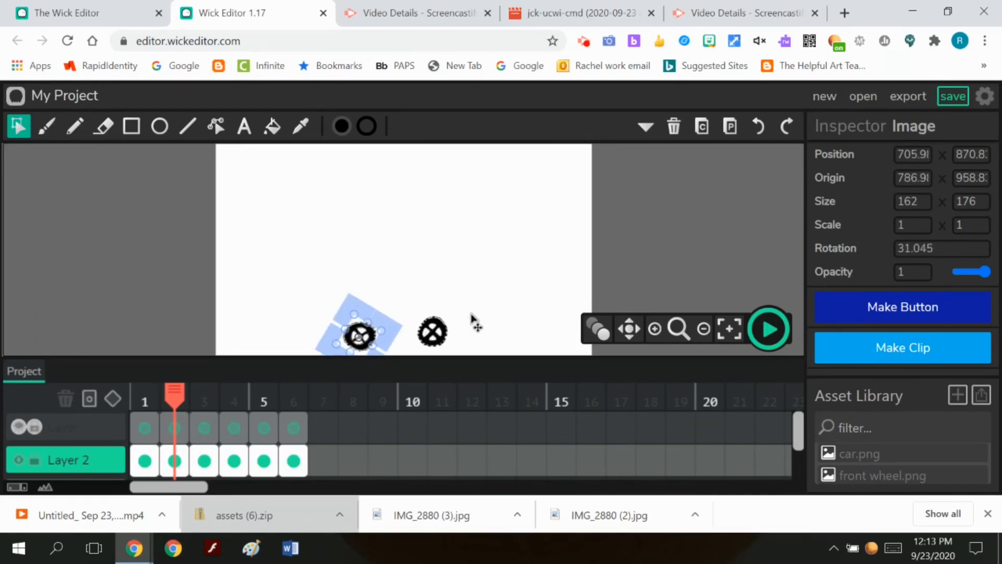
# Rotate the back wheel in frame 2 clockwise, then briefly show the car layer to check the fit and hide it again
pyautogui.click(441, 335)
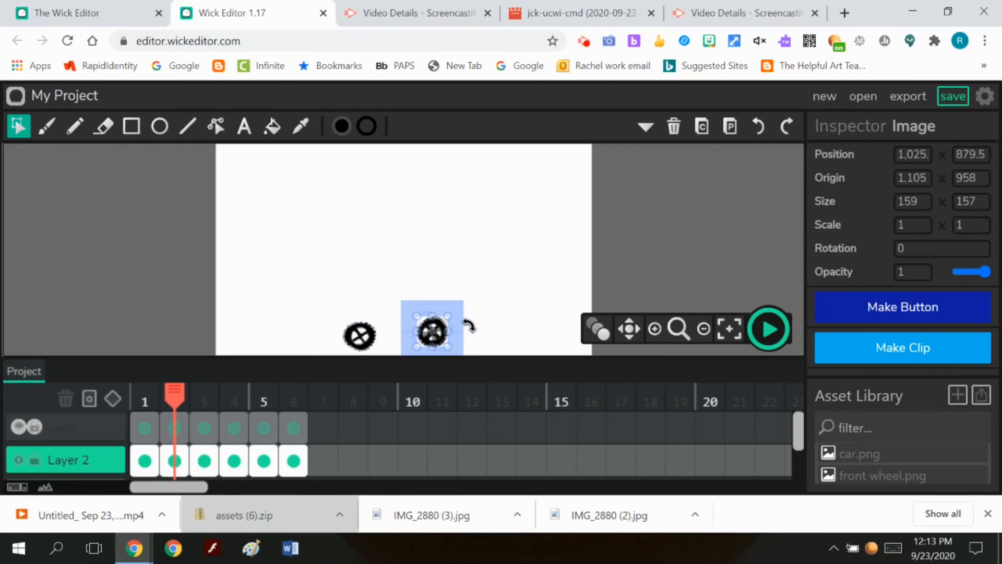
pyautogui.moveTo(470, 329); pyautogui.dragTo(466, 339)
pyautogui.click(634, 260)
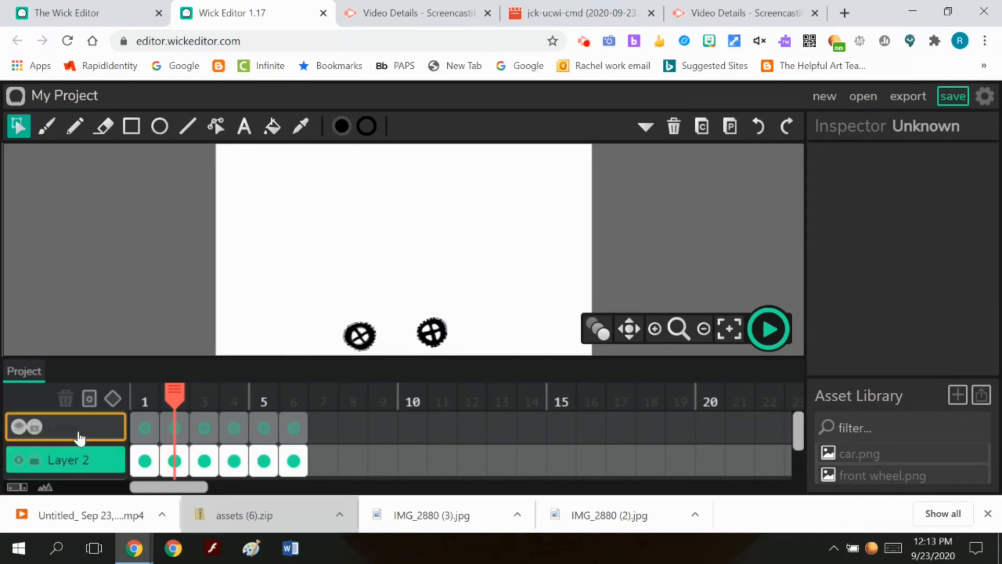
pyautogui.click(22, 428)
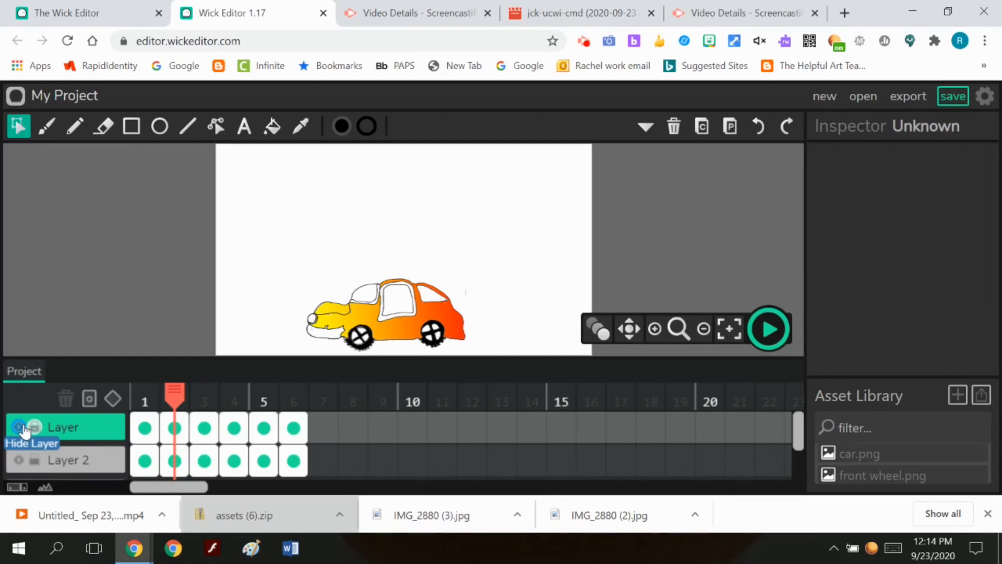
pyautogui.click(22, 428)
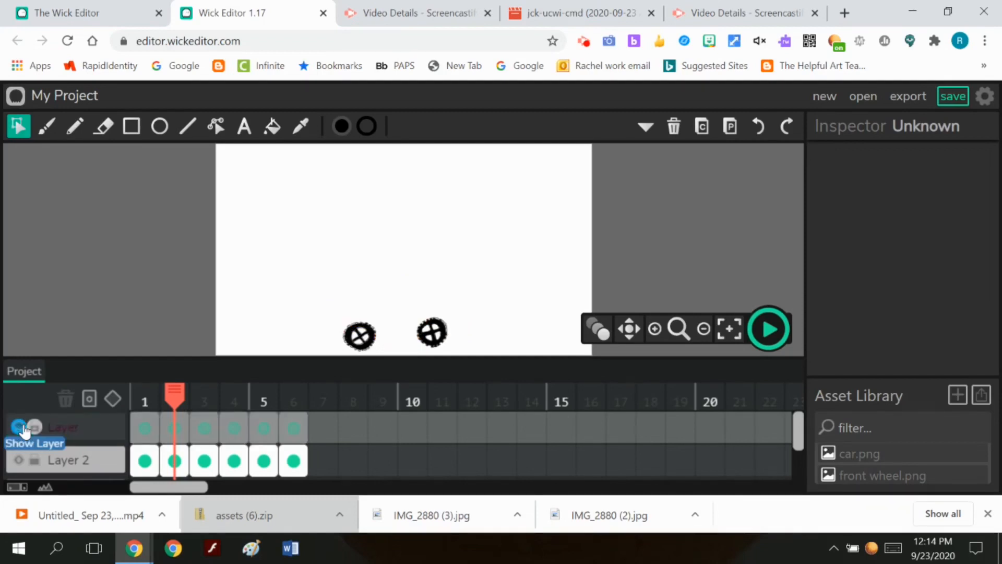
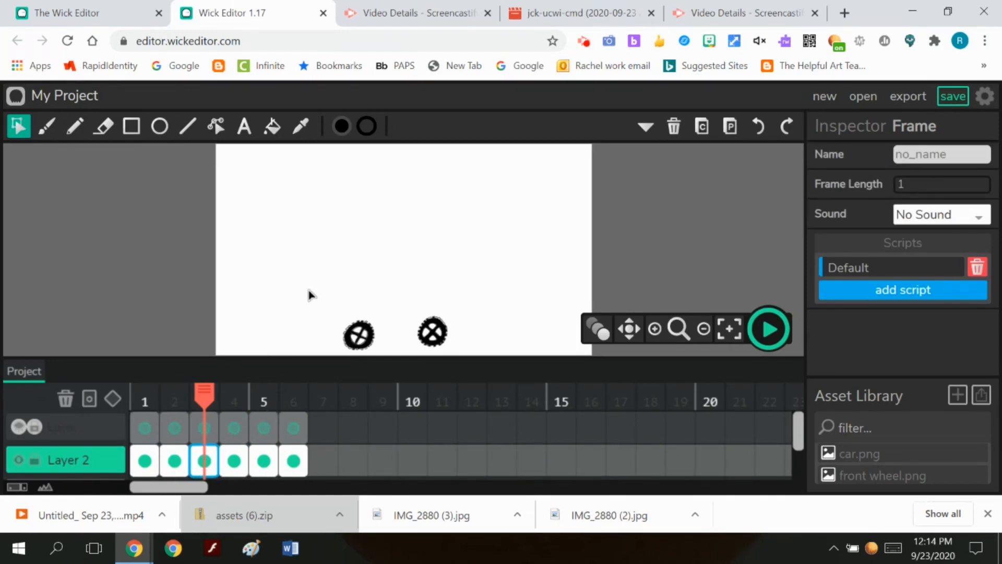
# Replace both wheels in Layer 2's frame 3 with a copy of the rotated wheels from frame 2, and deselect them
pyautogui.moveTo(309, 291); pyautogui.dragTo(522, 374)
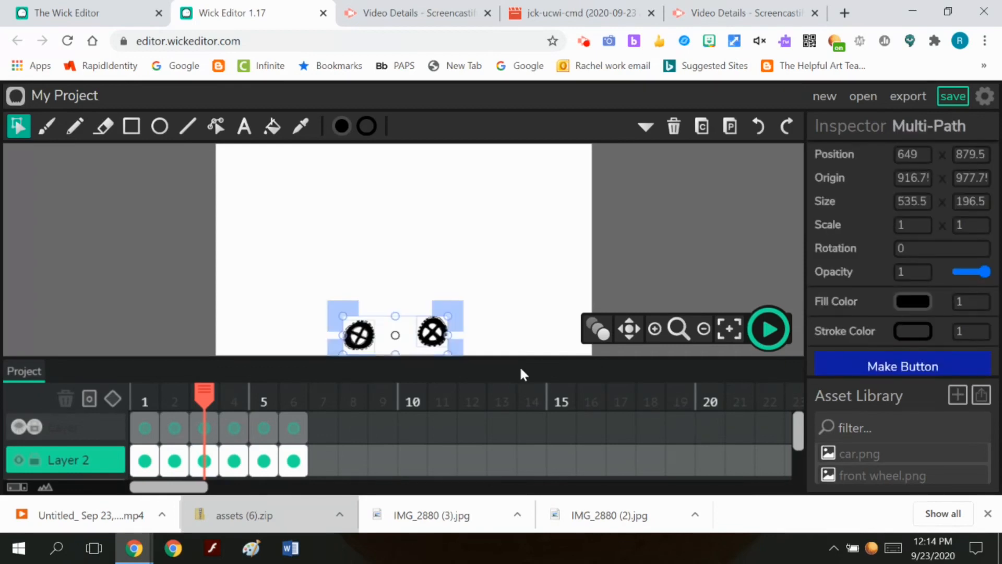
pyautogui.press('Delete')
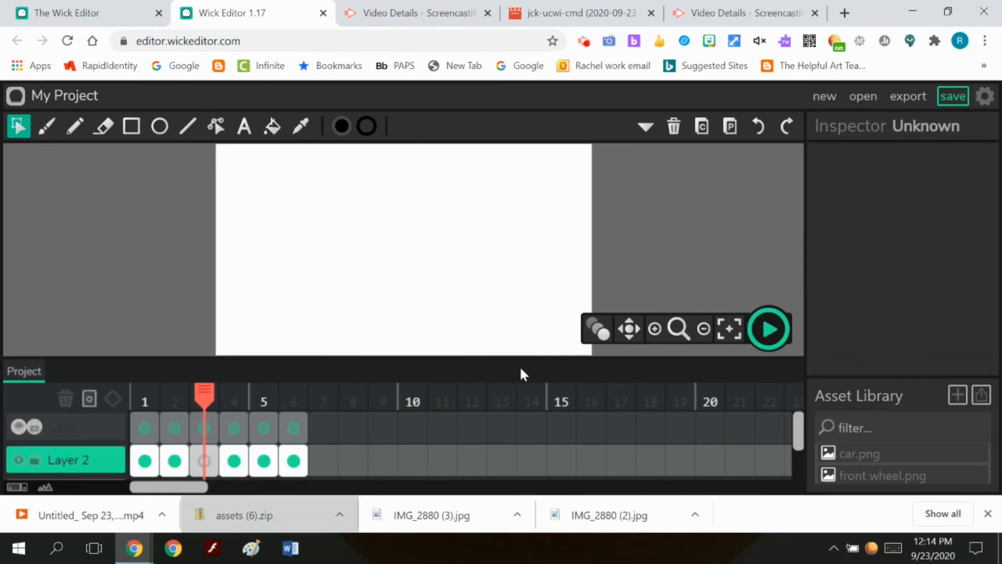
pyautogui.click(170, 467)
pyautogui.moveTo(301, 292); pyautogui.dragTo(476, 367)
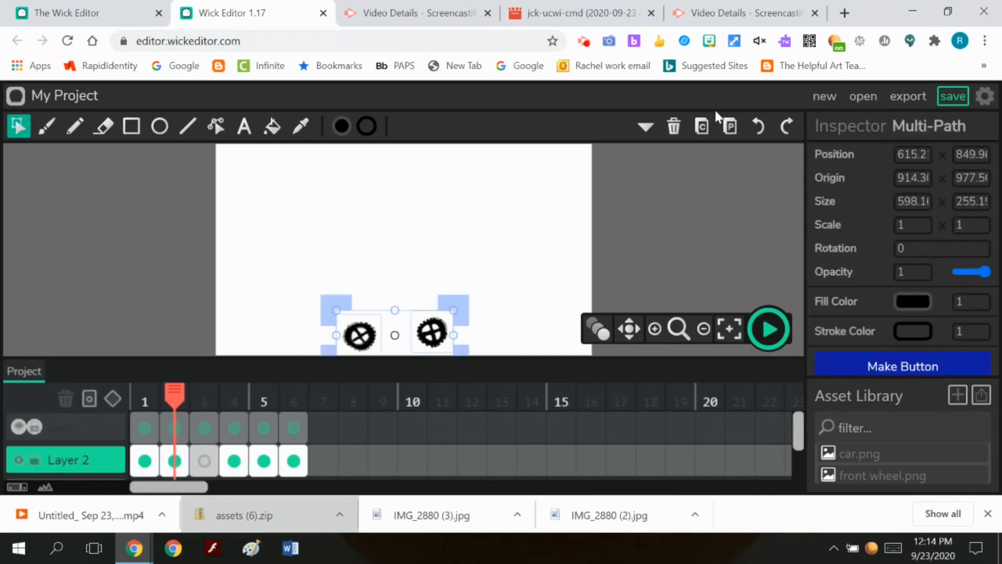
pyautogui.click(702, 126)
pyautogui.click(203, 463)
pyautogui.click(730, 126)
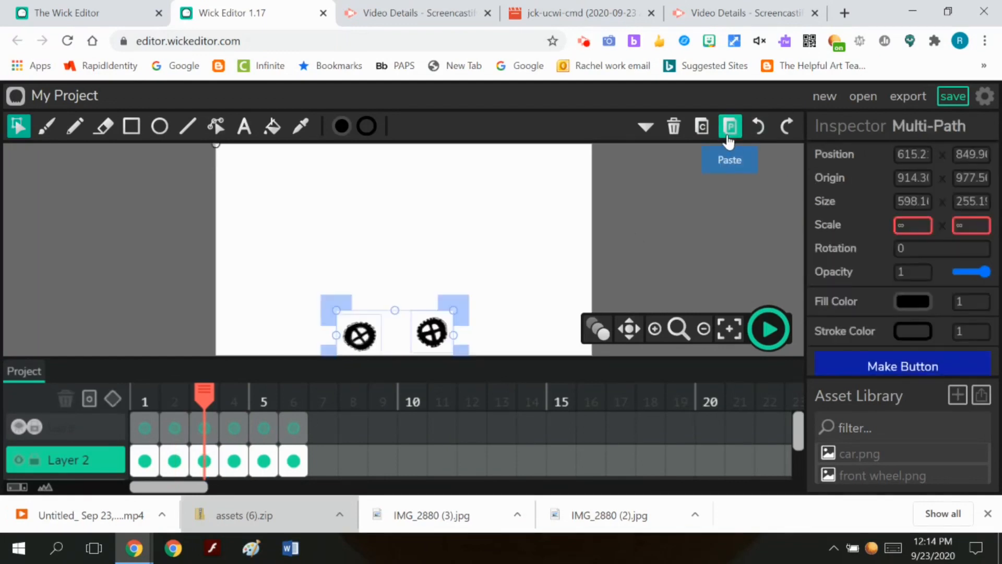
pyautogui.click(643, 215)
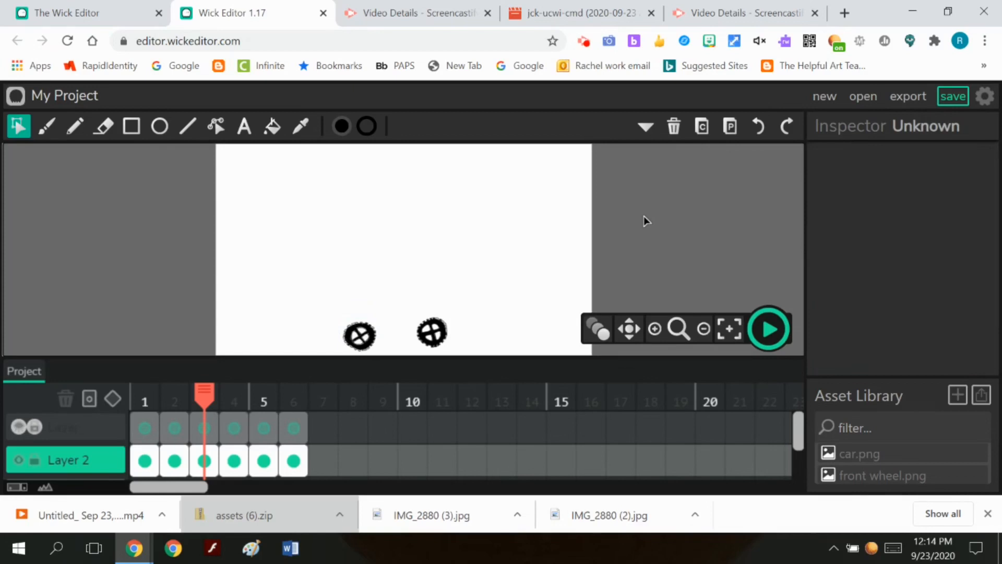
# In Layer 2's frame 3, rotate the front wheel clockwise by about 21 degrees and the back wheel by about 30 degrees
pyautogui.click(369, 337)
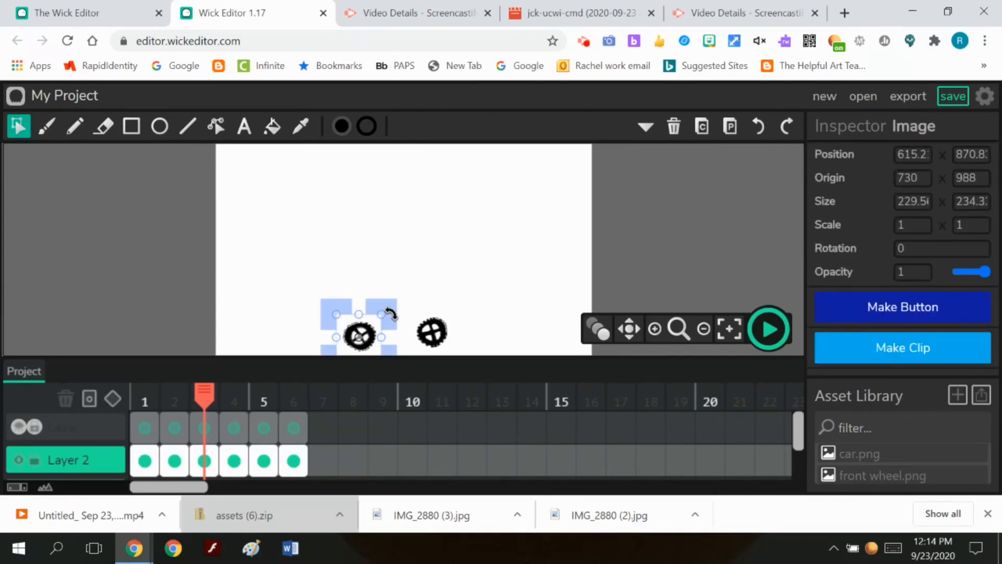
pyautogui.moveTo(391, 313); pyautogui.dragTo(390, 328)
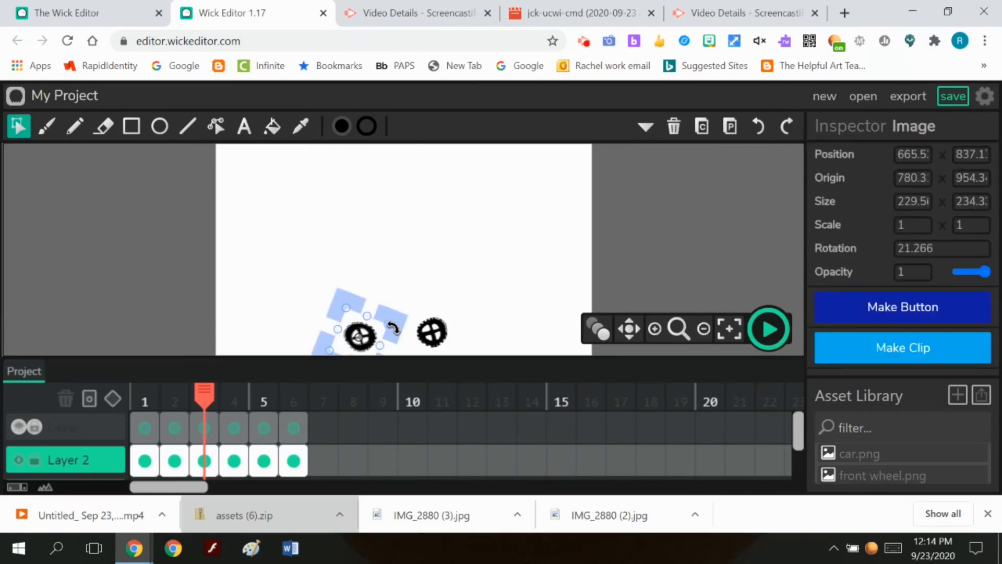
pyautogui.click(442, 334)
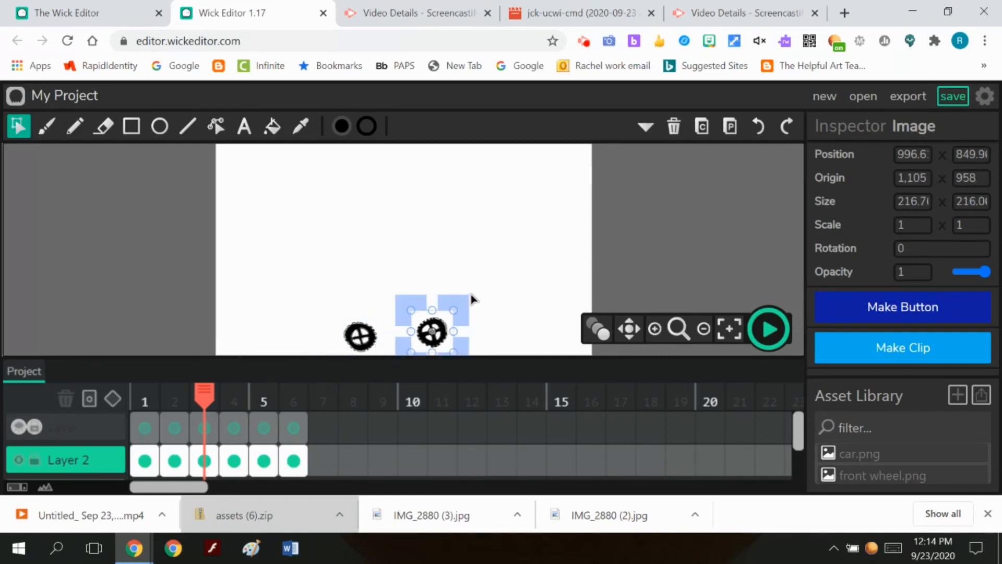
pyautogui.moveTo(461, 297); pyautogui.dragTo(475, 320)
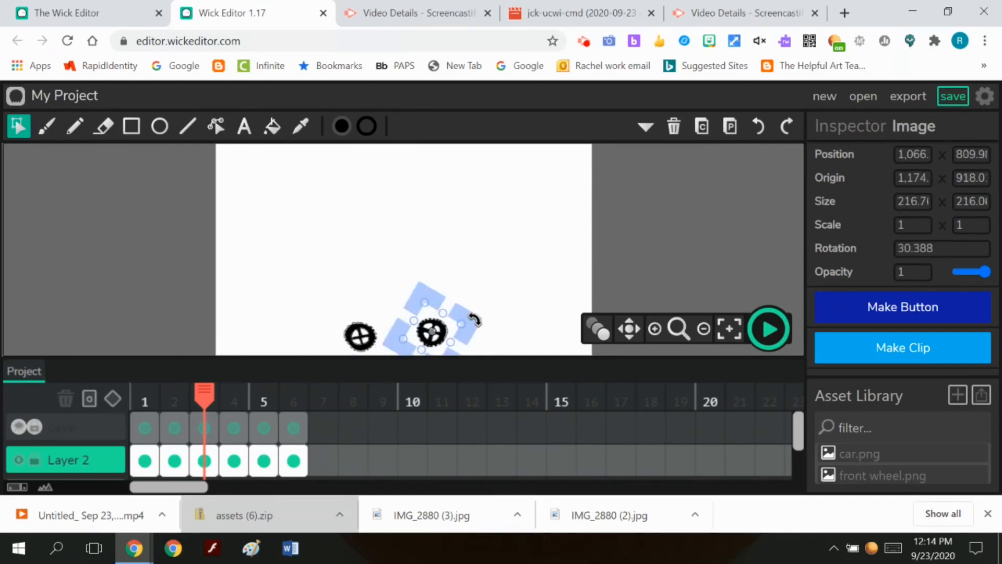
pyautogui.click(656, 253)
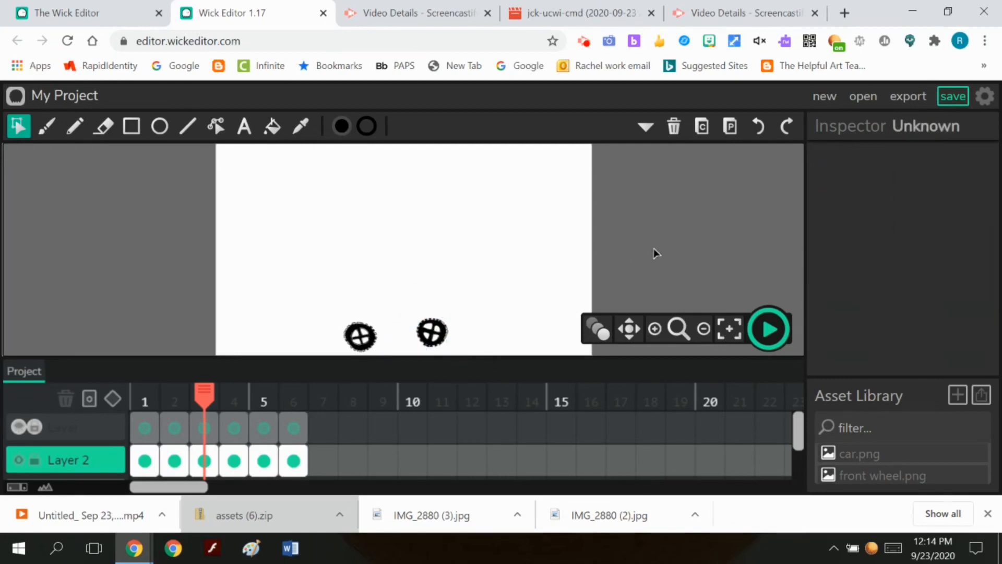
# Replace both wheels in Layer 2's frame 4 with a copy of the rotated wheels from frame 3, and deselect them
pyautogui.click(231, 461)
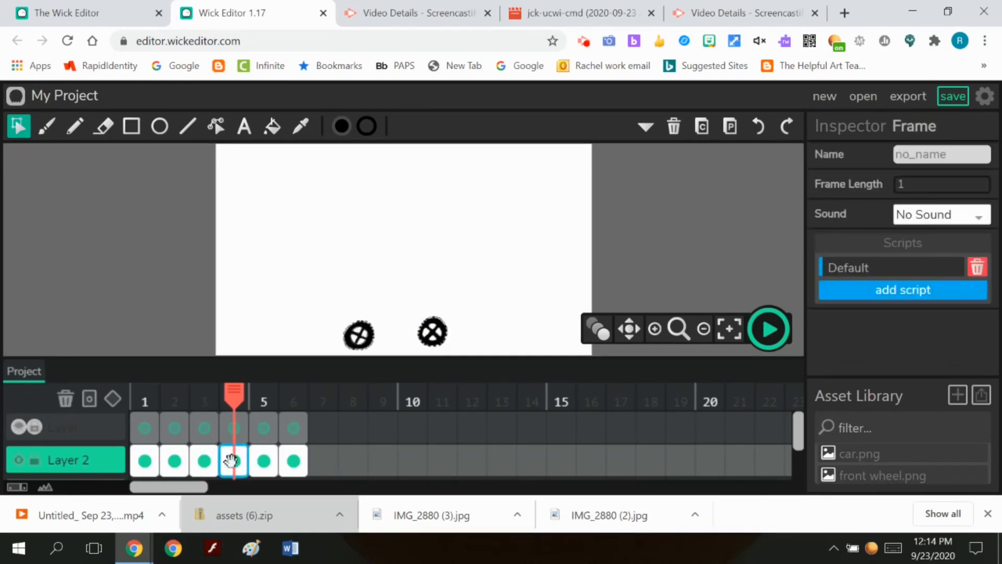
pyautogui.moveTo(292, 281); pyautogui.dragTo(461, 359)
pyautogui.press('Delete')
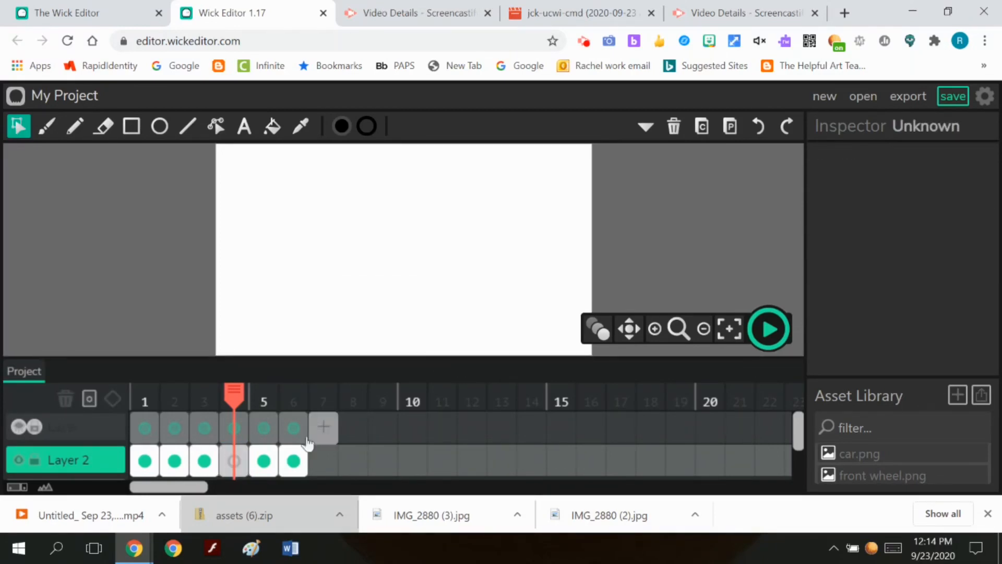
pyautogui.click(198, 464)
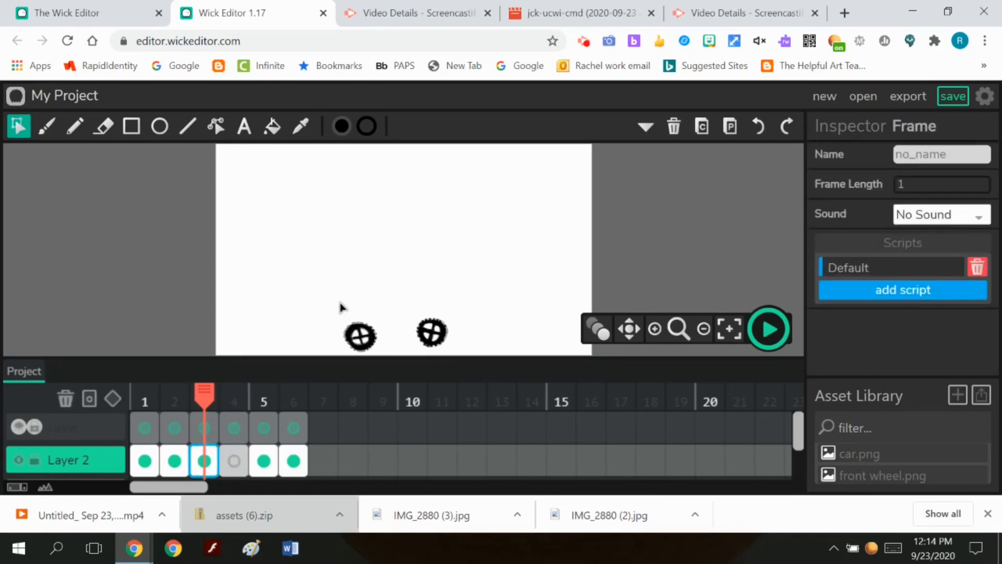
pyautogui.moveTo(315, 296); pyautogui.dragTo(469, 365)
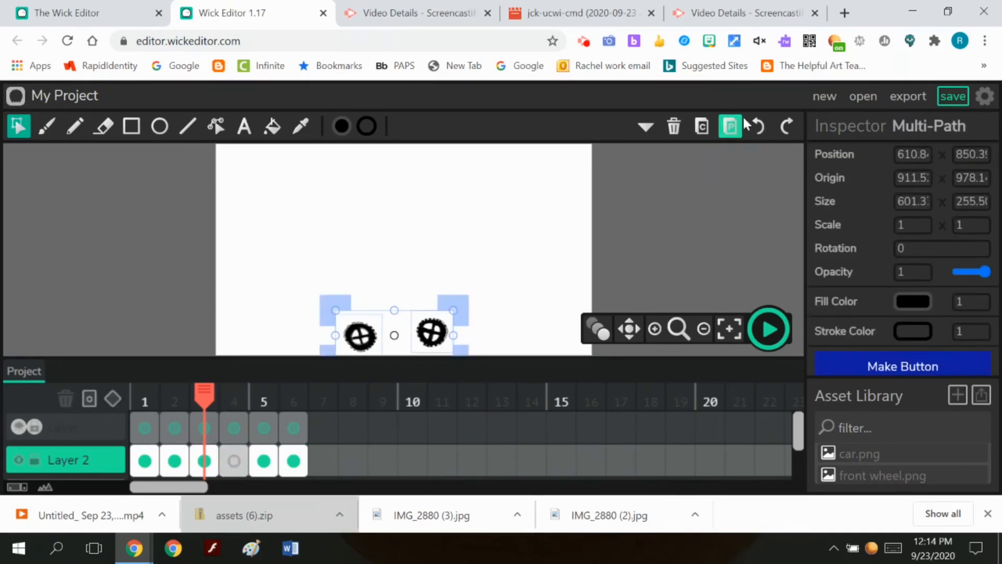
pyautogui.click(705, 134)
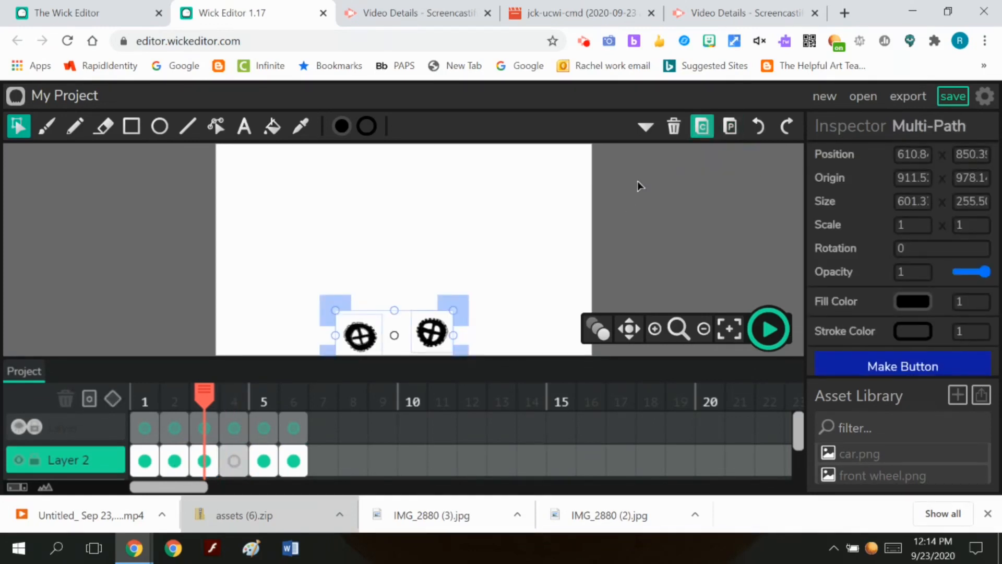
pyautogui.click(234, 461)
pyautogui.click(731, 131)
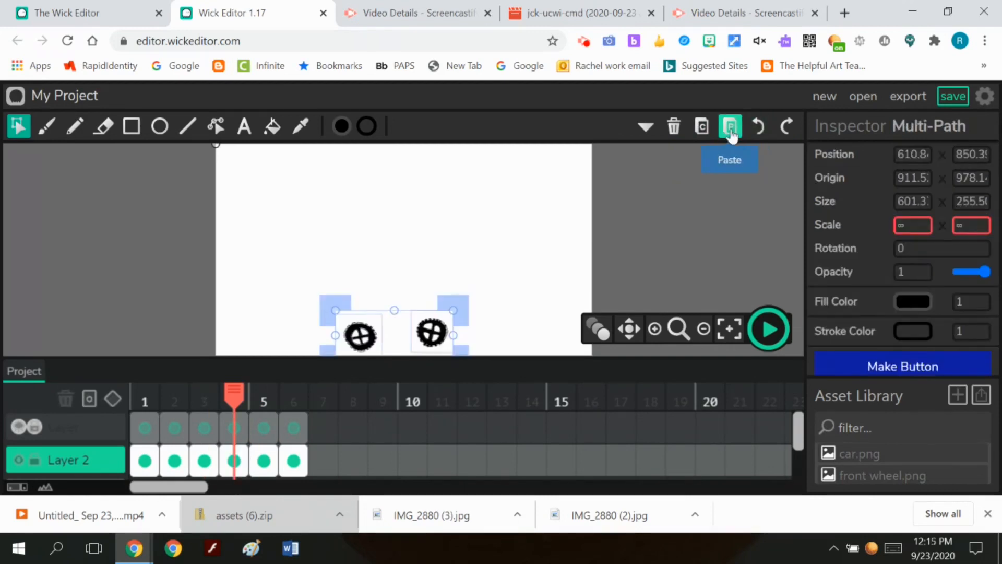
pyautogui.click(659, 218)
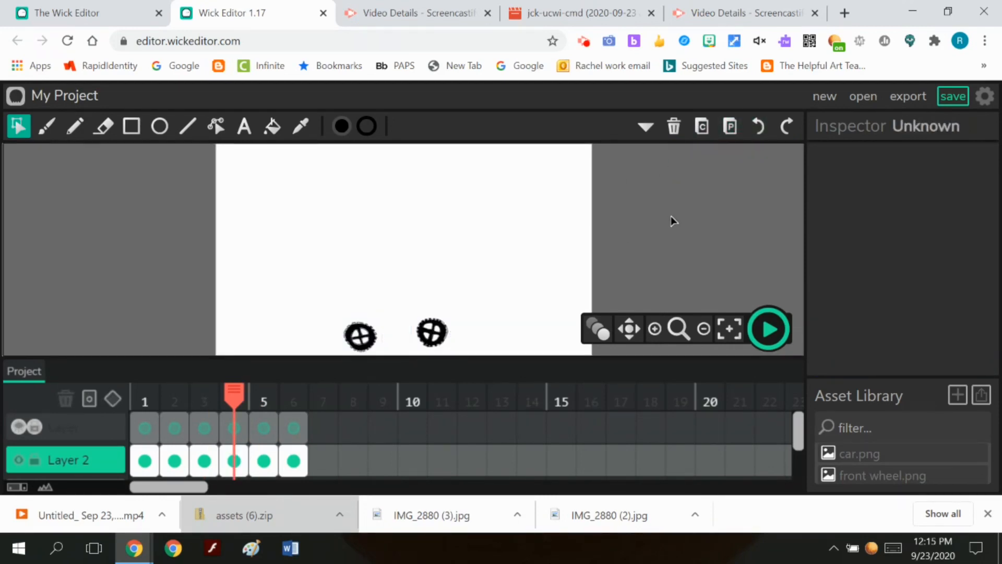
# Rotate frame 4's front wheel clockwise by about 21 degrees and its back wheel clockwise as well, briefly showing the car layer to check the fit
pyautogui.click(358, 343)
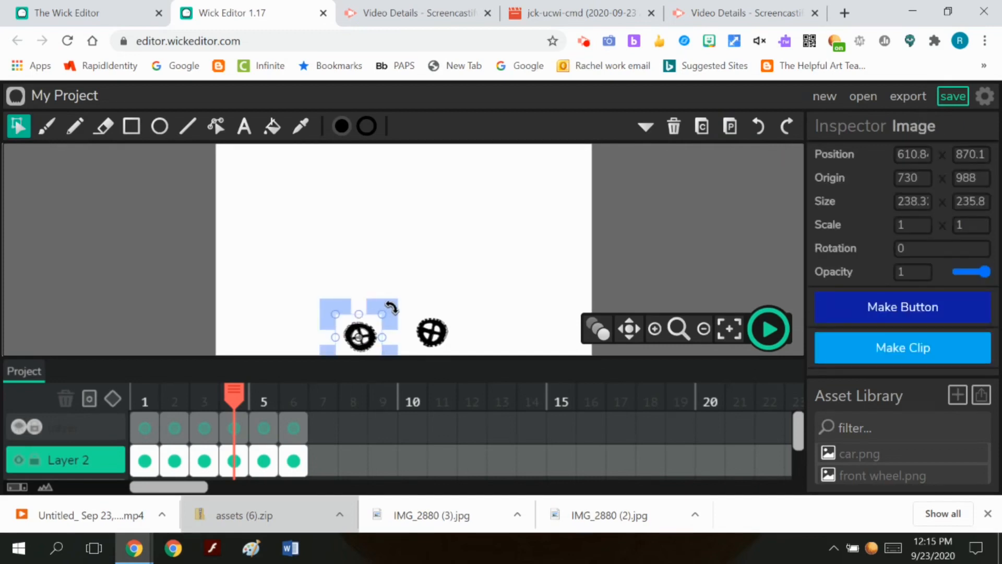
pyautogui.moveTo(395, 322); pyautogui.dragTo(459, 336)
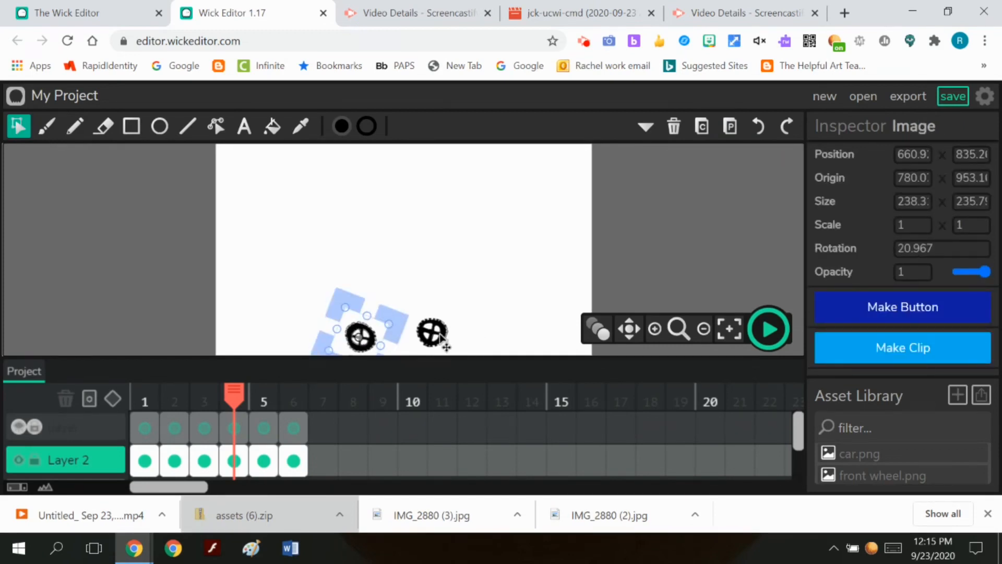
pyautogui.click(438, 338)
pyautogui.moveTo(460, 302); pyautogui.dragTo(508, 307)
pyautogui.click(659, 259)
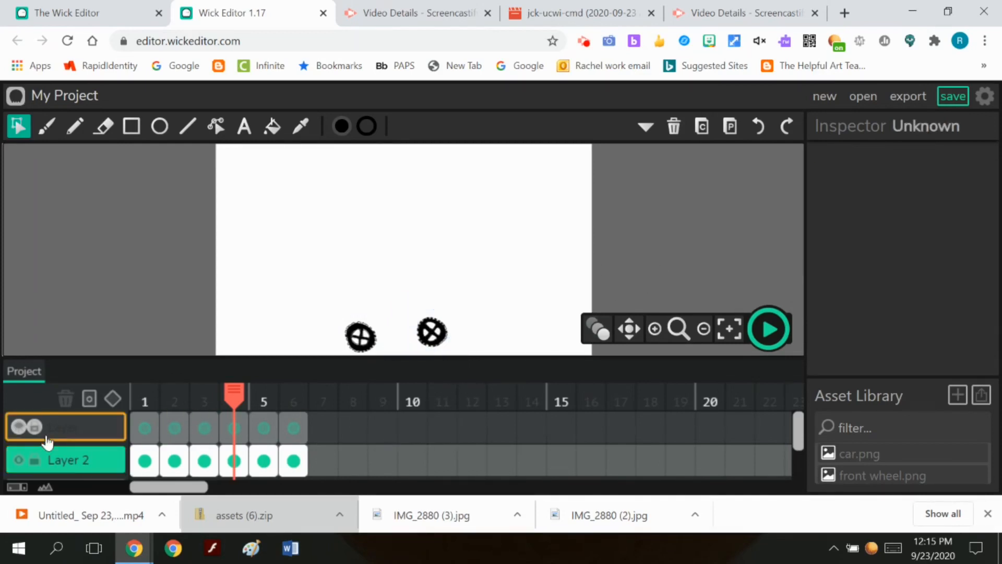
pyautogui.click(19, 427)
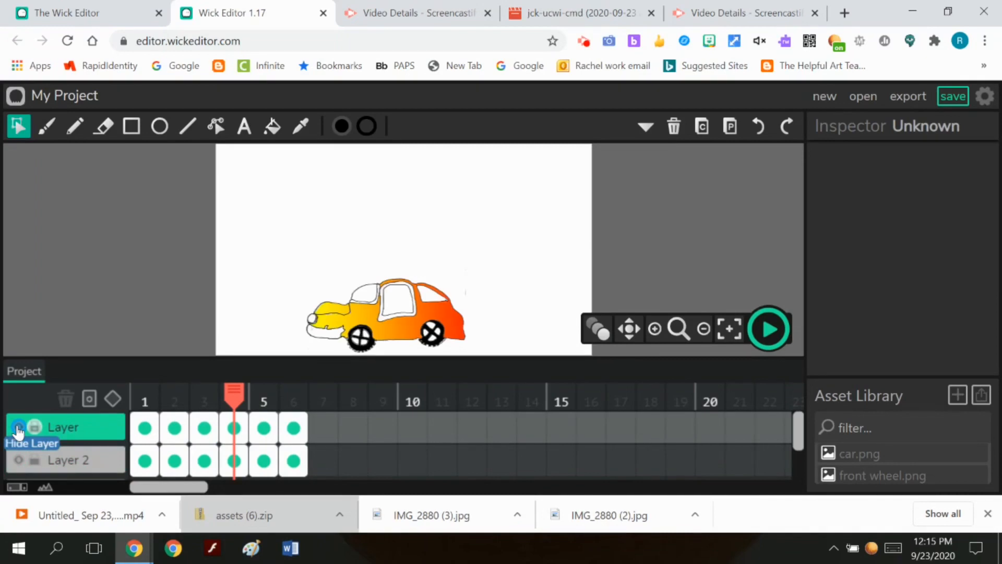
pyautogui.click(18, 427)
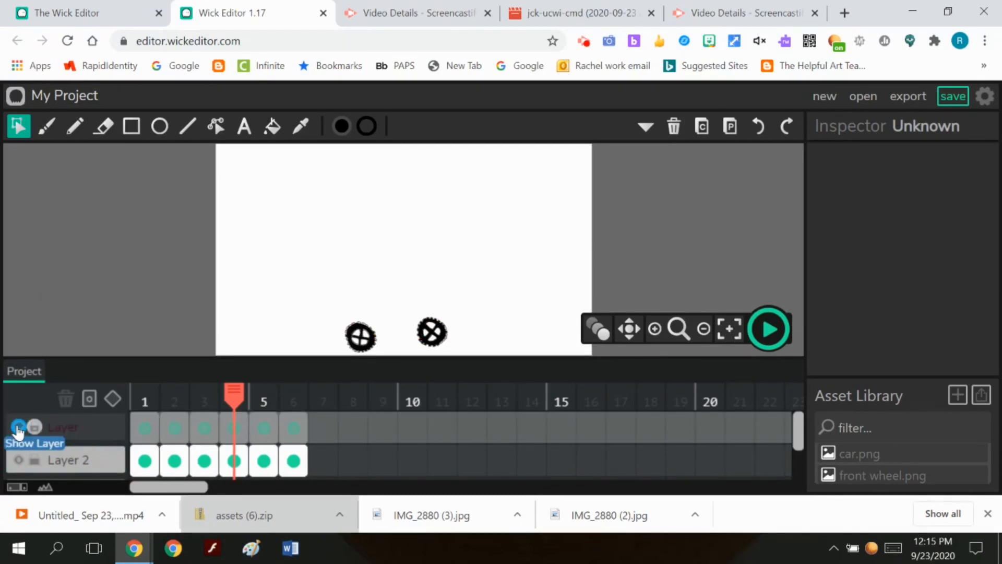
# Replace both wheels in Layer 2's frame 5 with a copy of the rotated wheels from frame 4, and deselect them
pyautogui.click(261, 460)
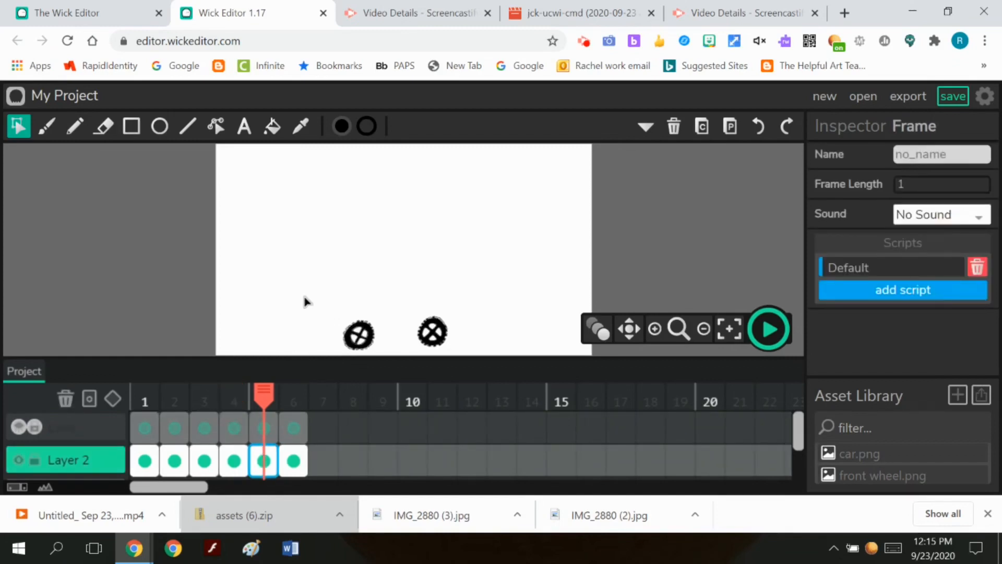
pyautogui.moveTo(306, 302); pyautogui.dragTo(535, 355)
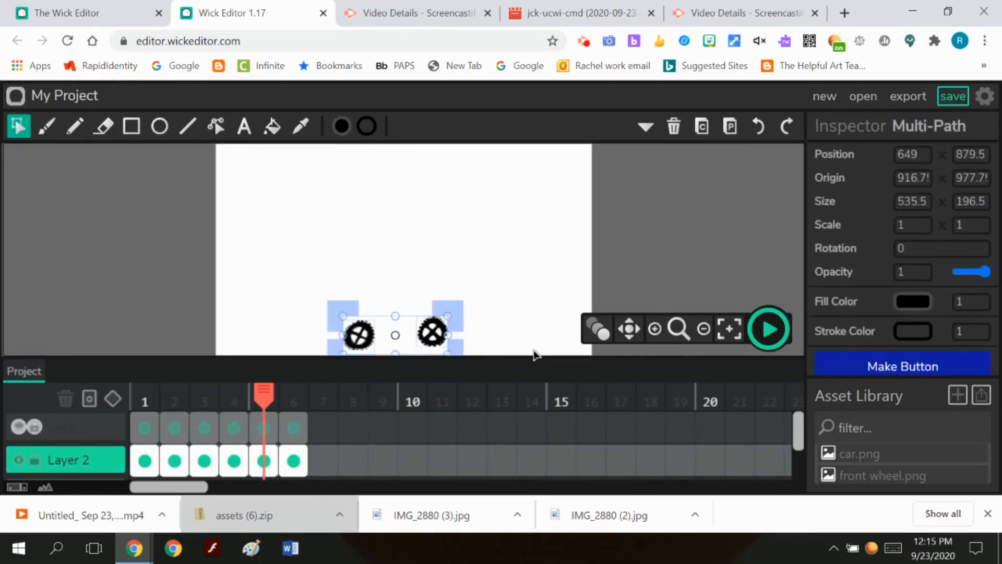
pyautogui.press('Delete')
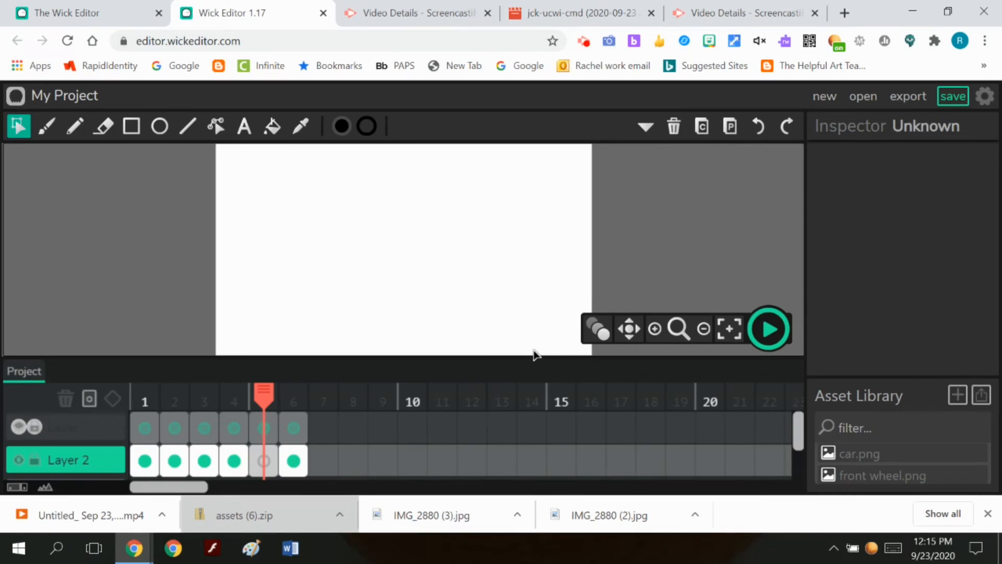
pyautogui.click(233, 459)
pyautogui.moveTo(341, 317); pyautogui.dragTo(457, 359)
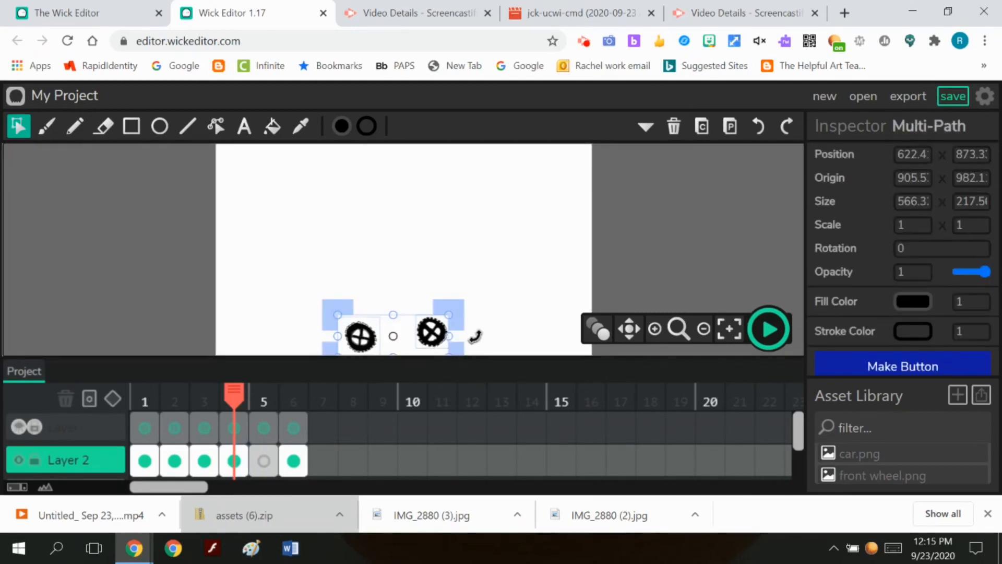
pyautogui.click(706, 128)
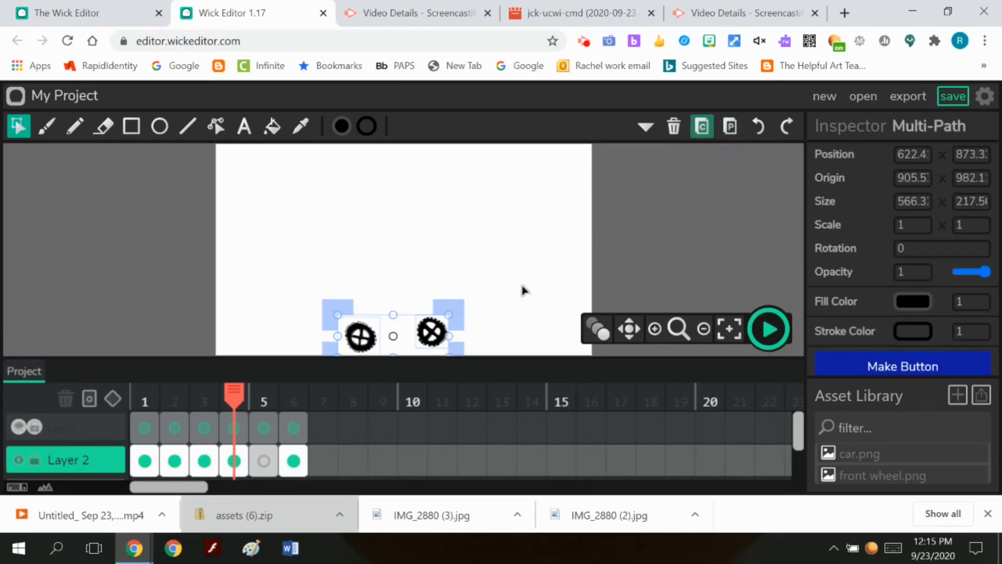
pyautogui.click(262, 463)
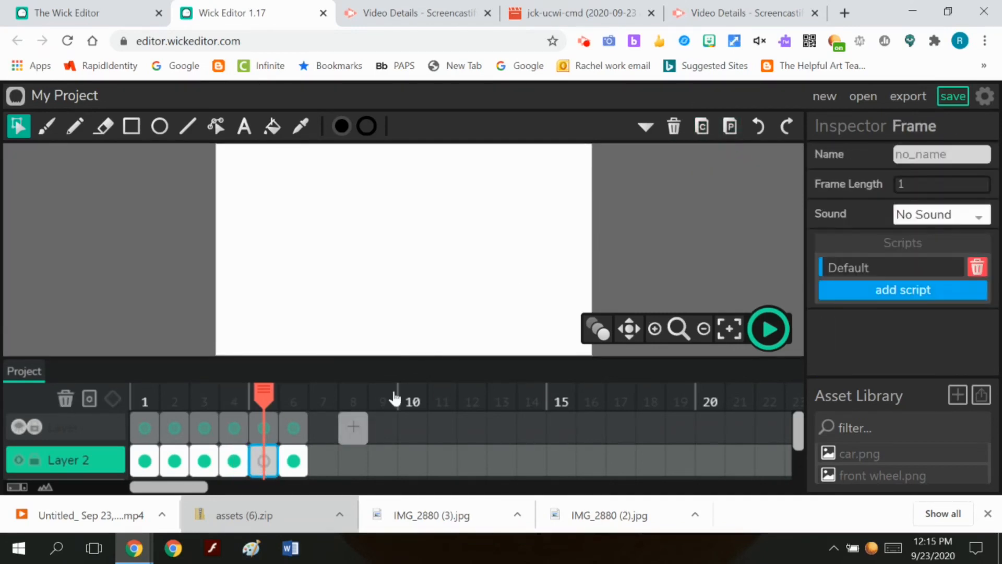
pyautogui.click(730, 126)
pyautogui.click(645, 225)
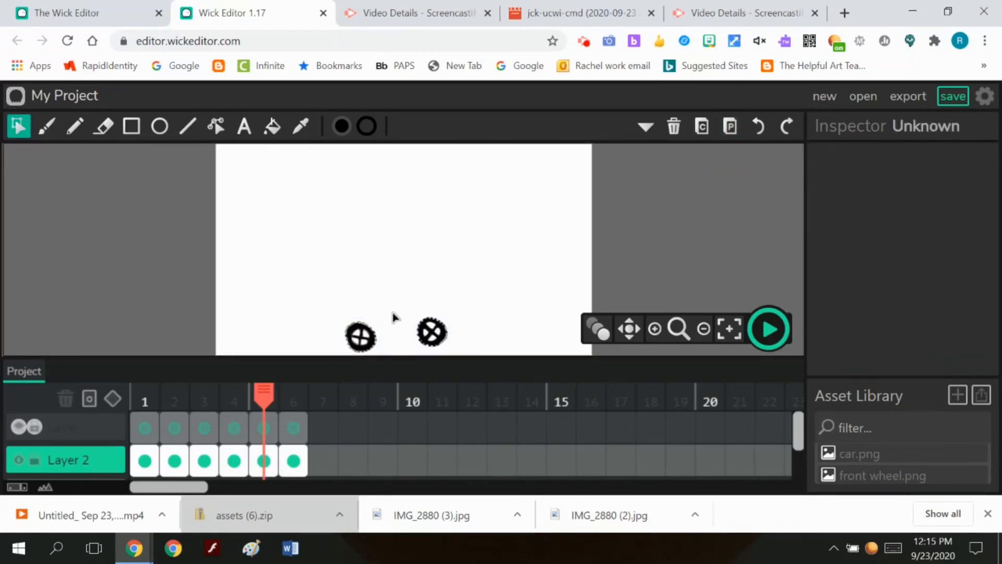
# In Layer 2's frame 5, rotate the front wheel slightly clockwise and the back wheel clockwise by about 32 degrees
pyautogui.click(360, 335)
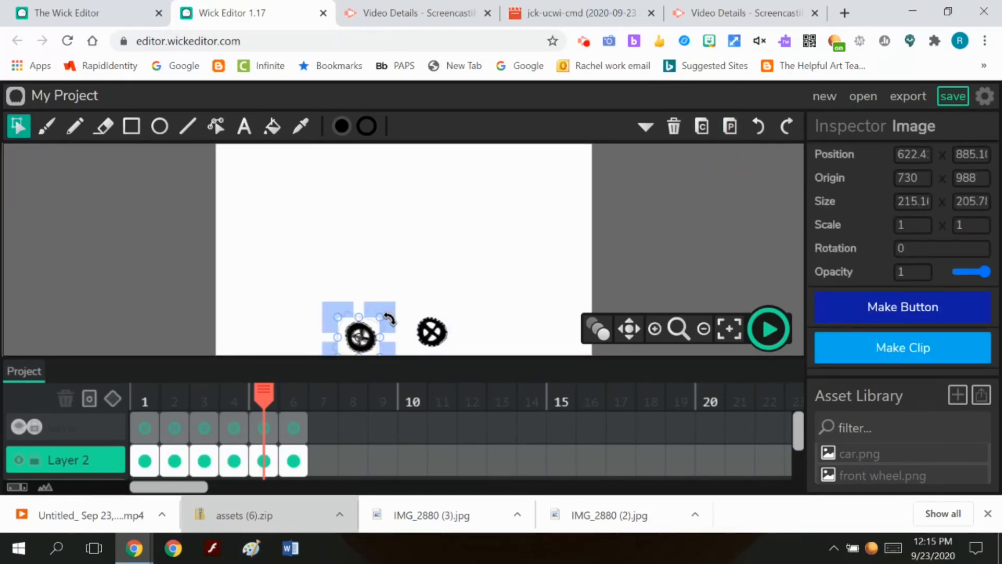
pyautogui.moveTo(386, 313); pyautogui.dragTo(389, 325)
pyautogui.click(444, 336)
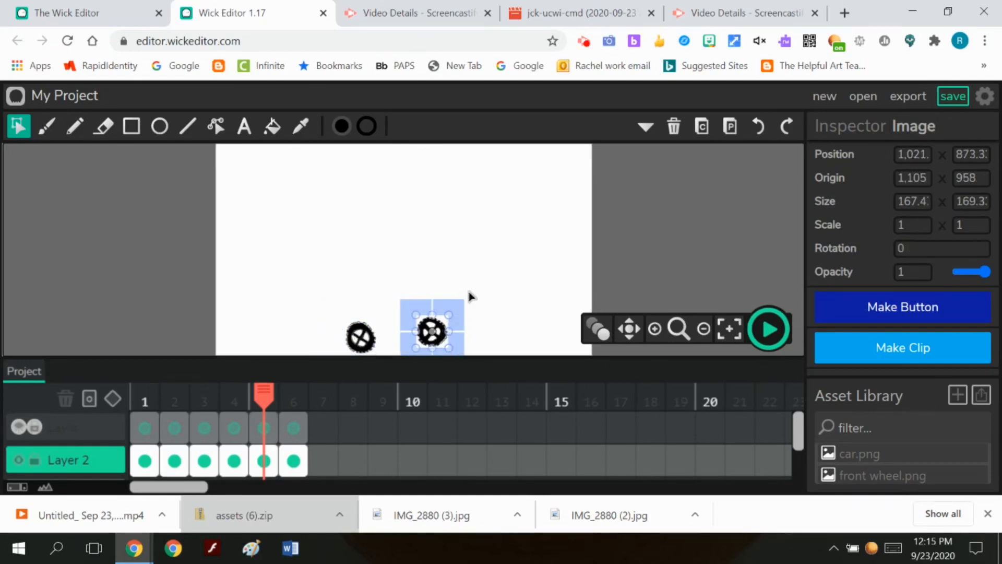
pyautogui.moveTo(458, 303); pyautogui.dragTo(472, 323)
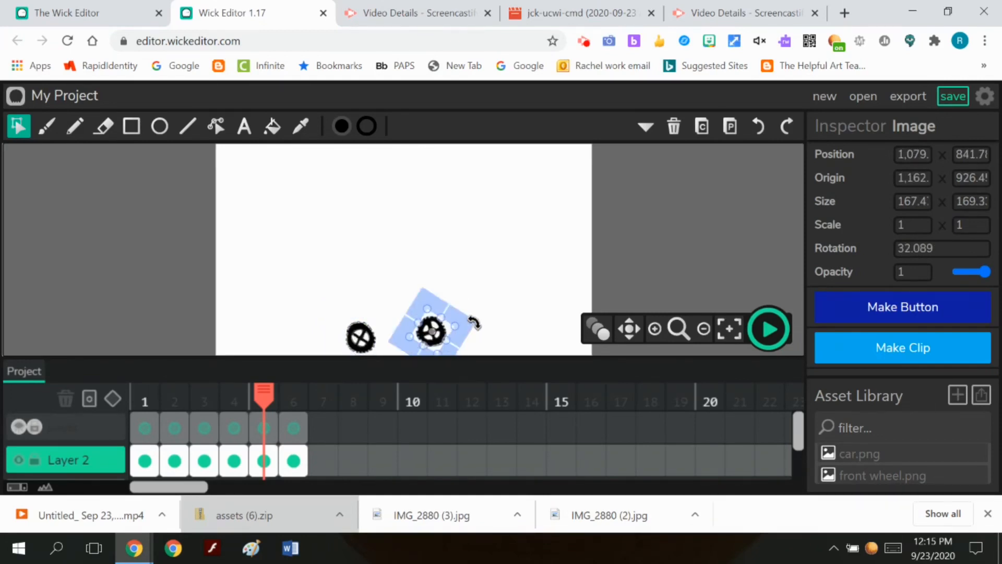
pyautogui.click(639, 267)
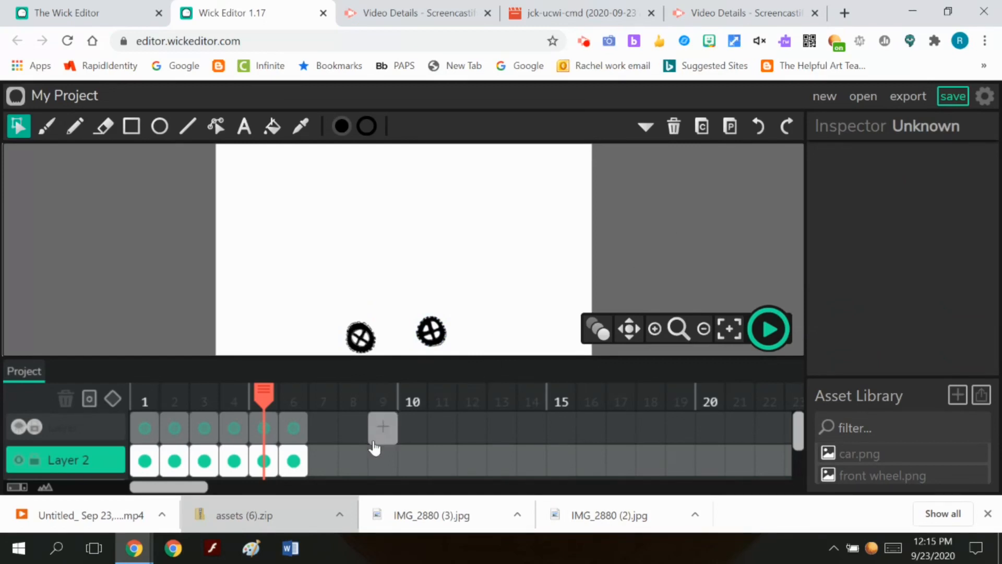
# Scrub through Layer 2's frames to compare the wheel rotations, return to frame 6, and show the car layer again
pyautogui.click(294, 455)
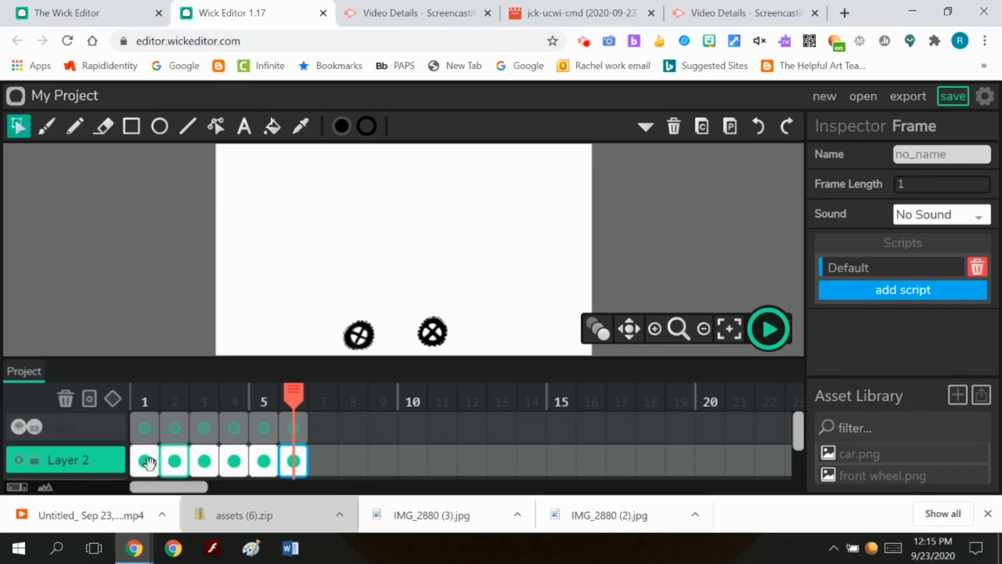
pyautogui.moveTo(289, 400); pyautogui.dragTo(234, 399)
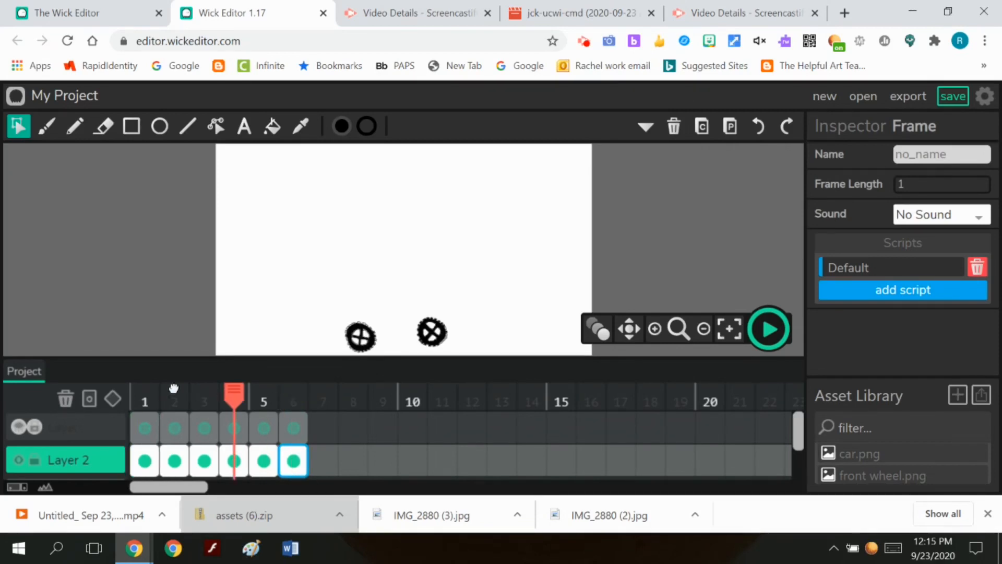
pyautogui.moveTo(174, 389); pyautogui.dragTo(293, 448)
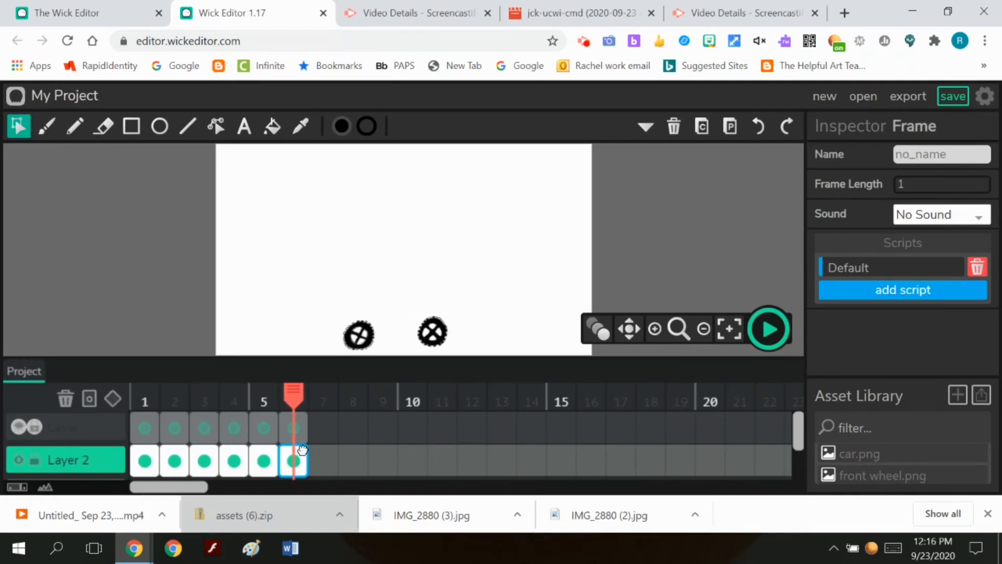
pyautogui.click(17, 427)
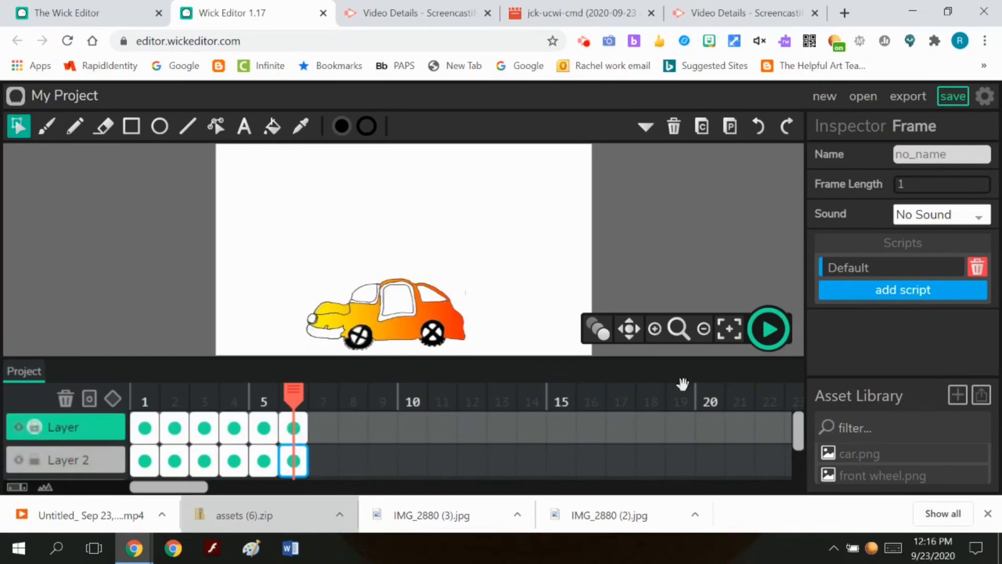
# Play the six-frame animation to check the turning wheels, and stop the playback
pyautogui.click(769, 329)
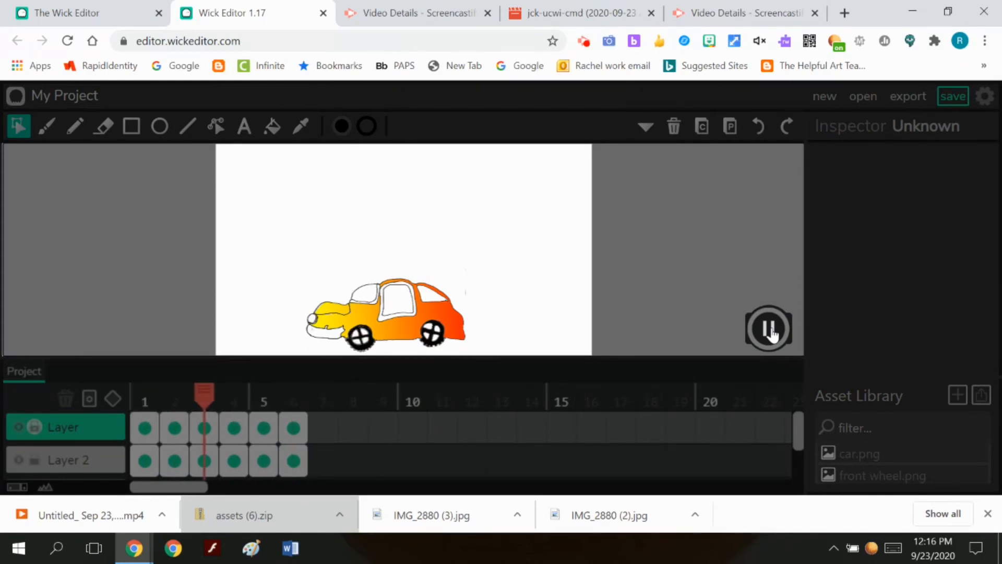
pyautogui.click(768, 329)
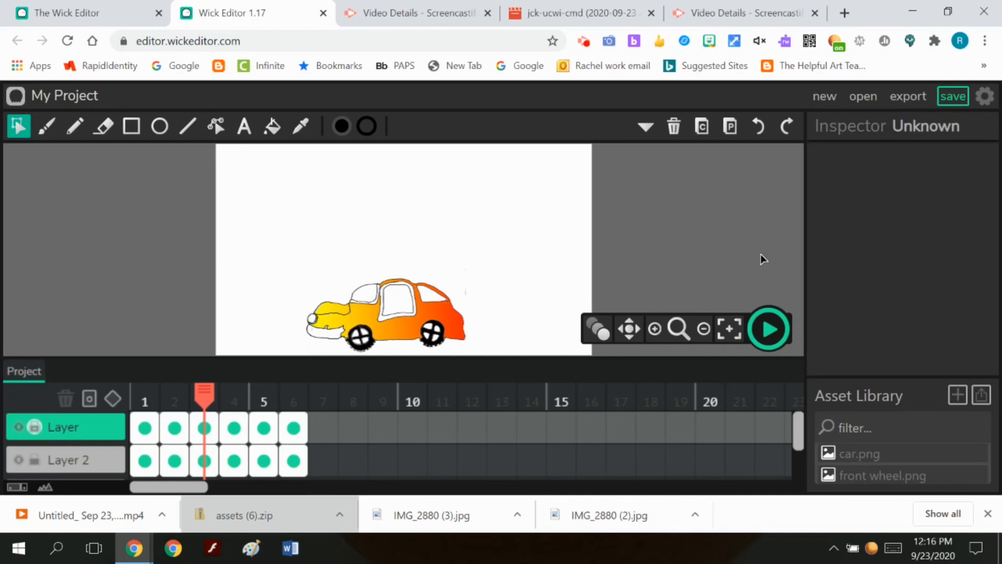
pyautogui.scroll(-4, 146, 201)
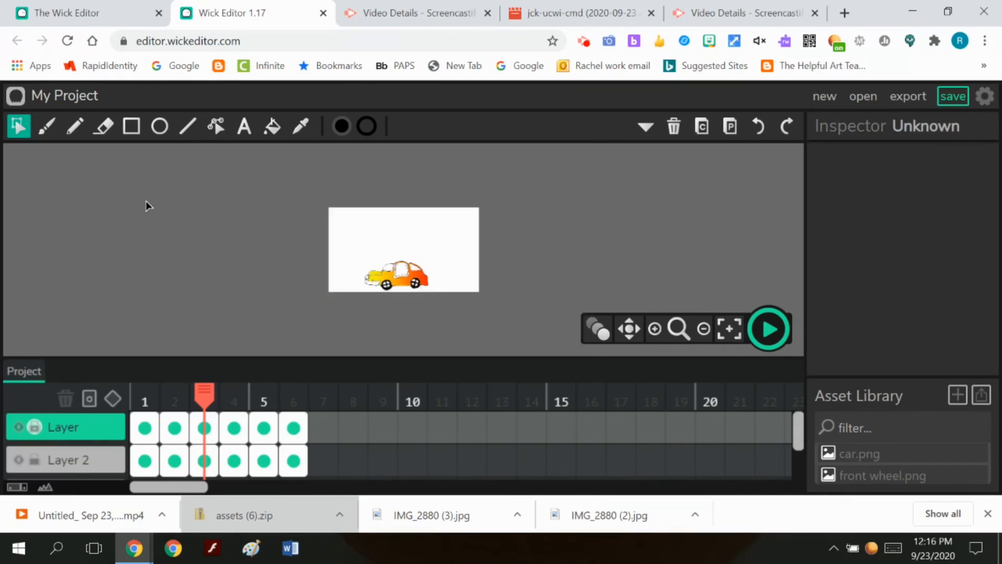
# Add a third layer beneath the wheels layer and insert an empty frame at its frame 1
pyautogui.press('Delete')
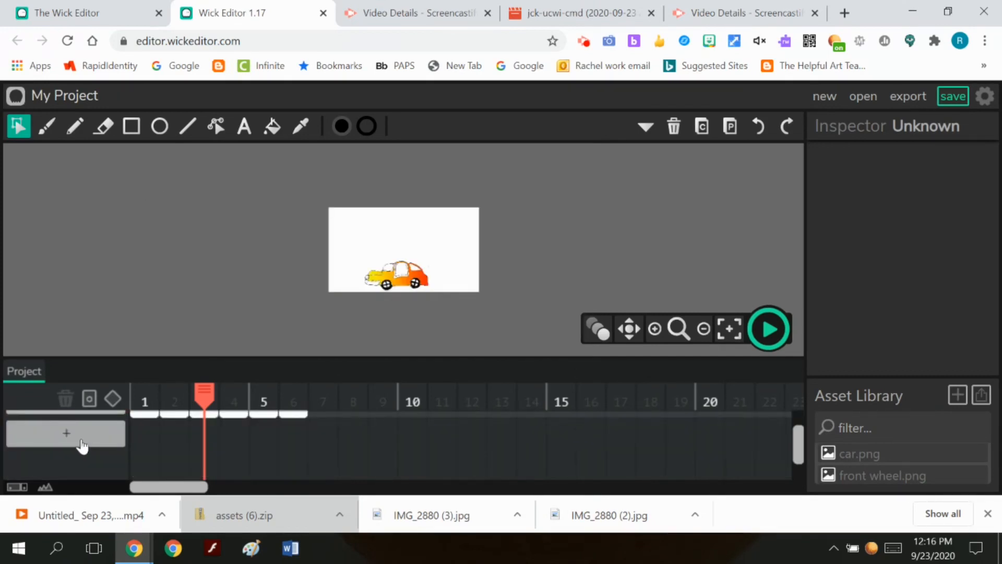
pyautogui.click(81, 444)
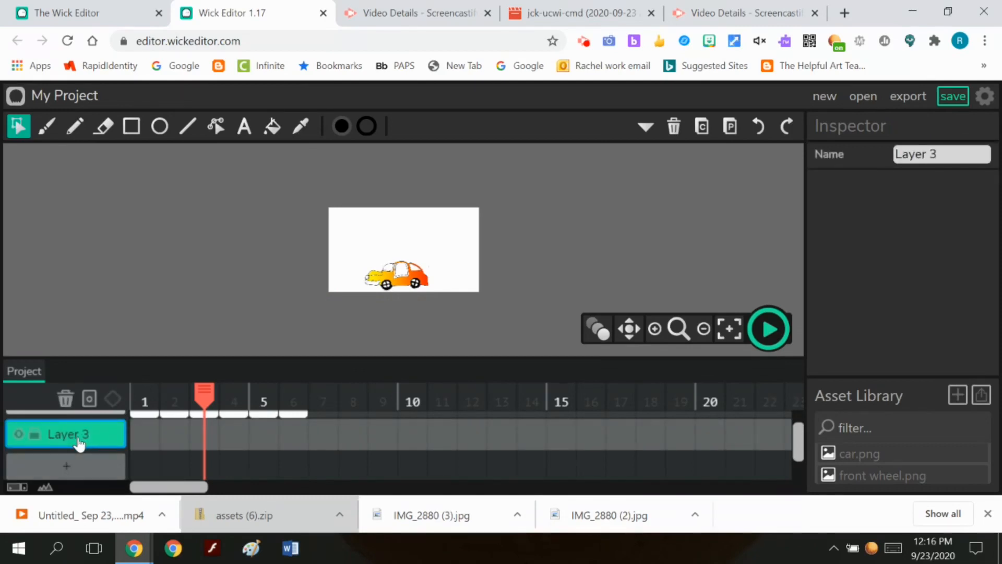
pyautogui.click(139, 447)
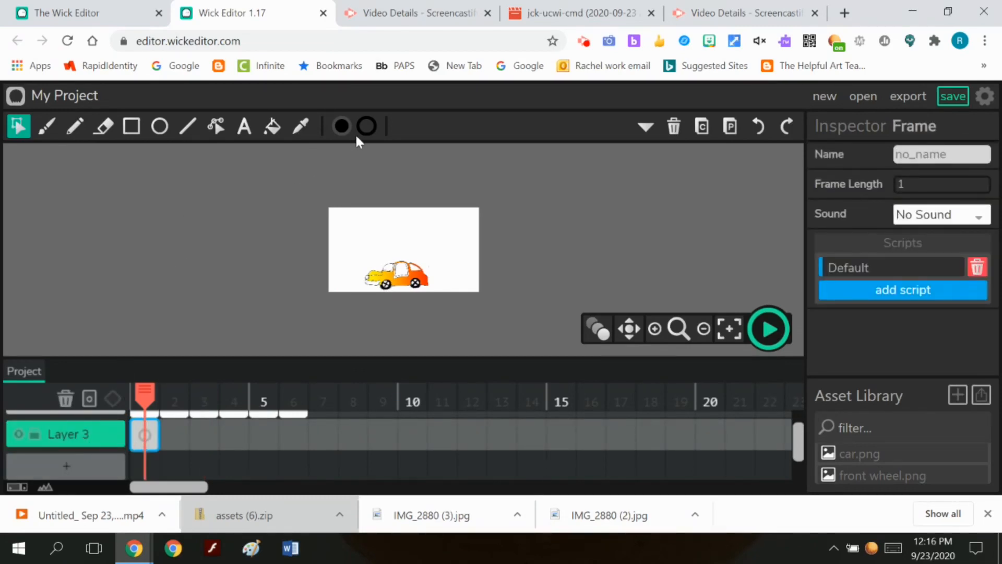
# On Layer 3's frame 1, draw a rectangle with a bright blue fill that covers the whole canvas behind the car
pyautogui.click(341, 126)
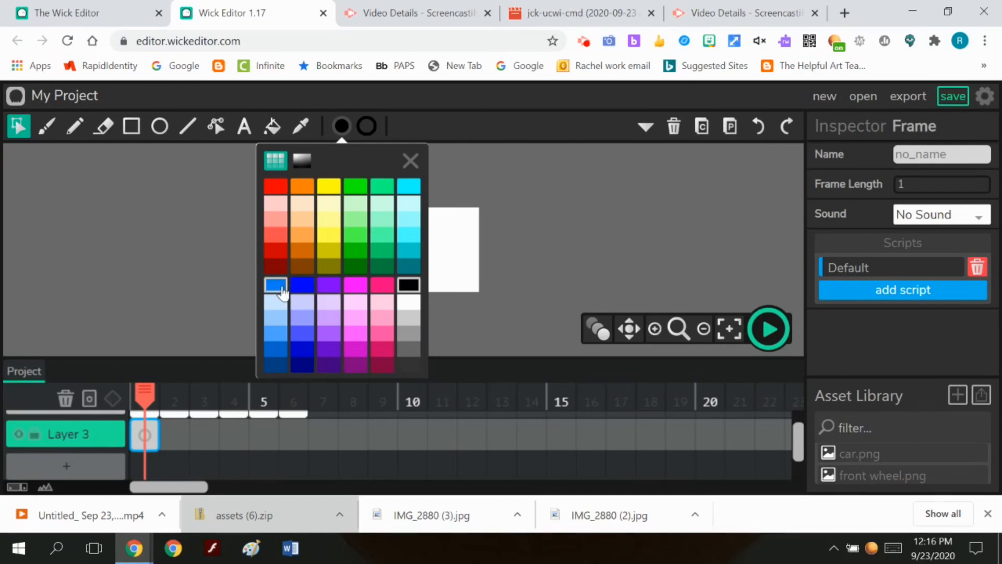
pyautogui.click(282, 292)
pyautogui.click(161, 264)
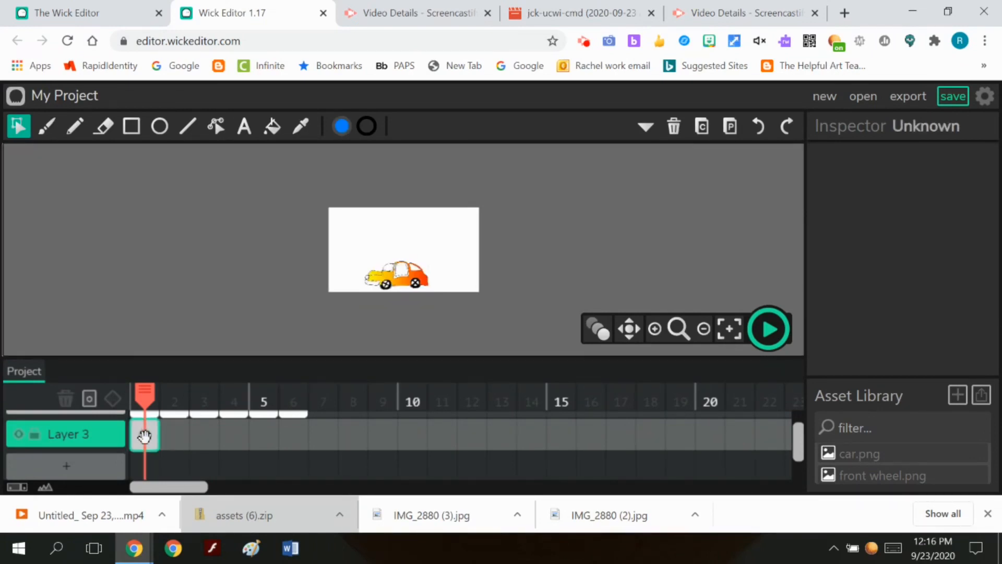
pyautogui.click(132, 126)
pyautogui.moveTo(311, 188)
pyautogui.mouseDown()
pyautogui.moveTo(346, 242)
pyautogui.moveTo(529, 328)
pyautogui.mouseUp()
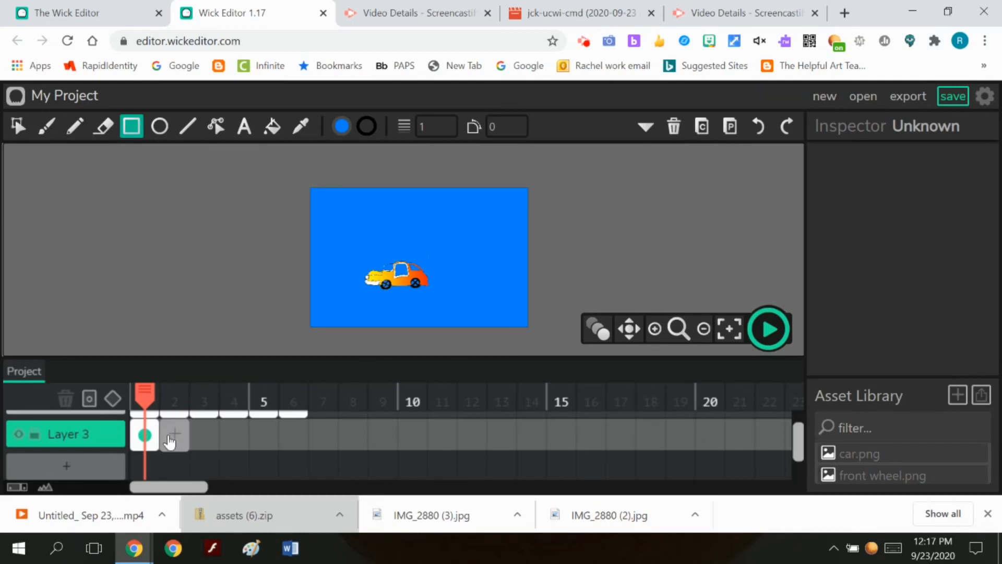
# Extend Layer 3's background frame to a length of 6 frames, then play the animation and stop it
pyautogui.moveTo(155, 427); pyautogui.dragTo(295, 458)
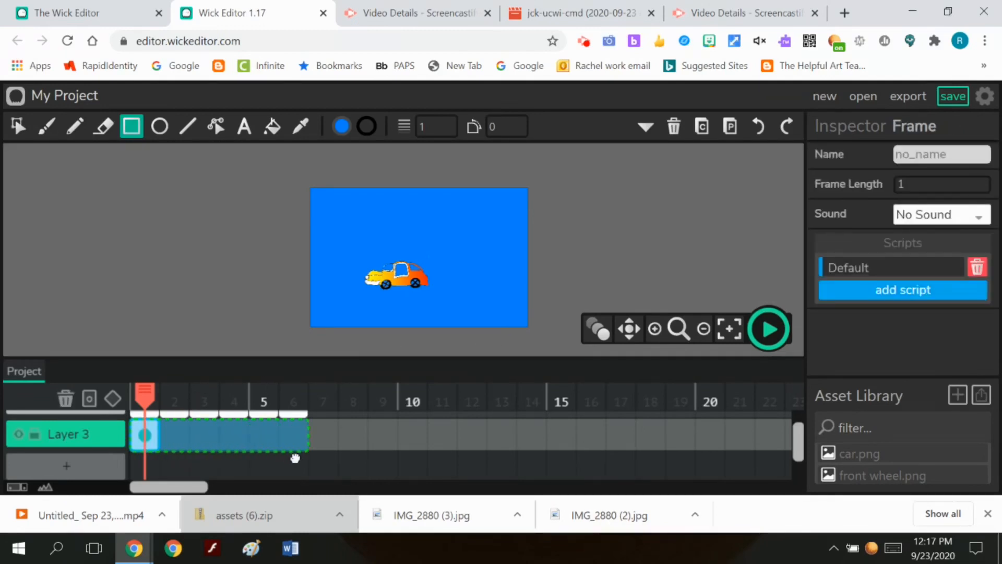
pyautogui.scroll(2, 205, 440)
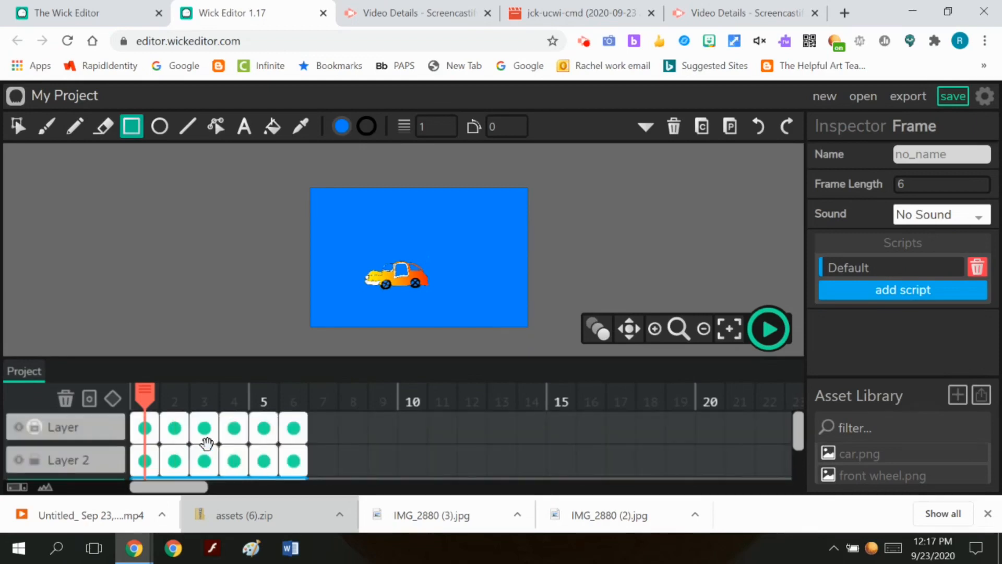
pyautogui.click(768, 329)
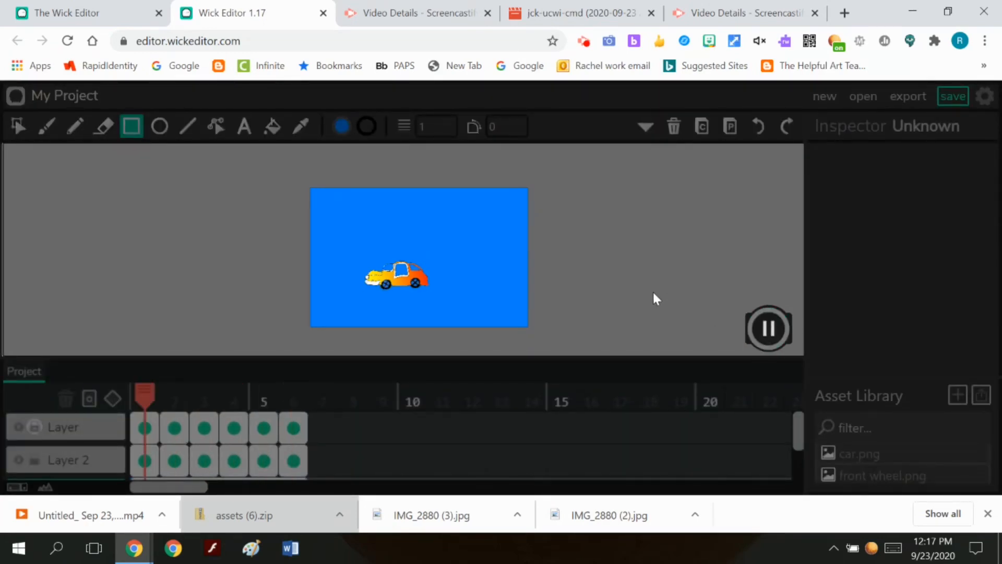
pyautogui.click(768, 329)
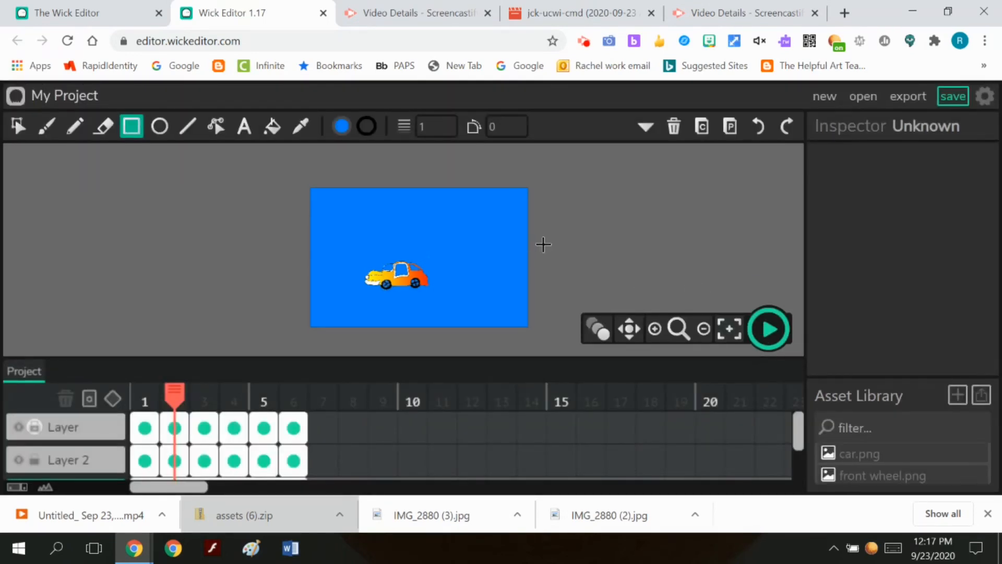
# Draw a green-filled rectangle on Layer 3 as the ground, covering the lower part of the blue background and extending past its sides
pyautogui.scroll(-2, 232, 427)
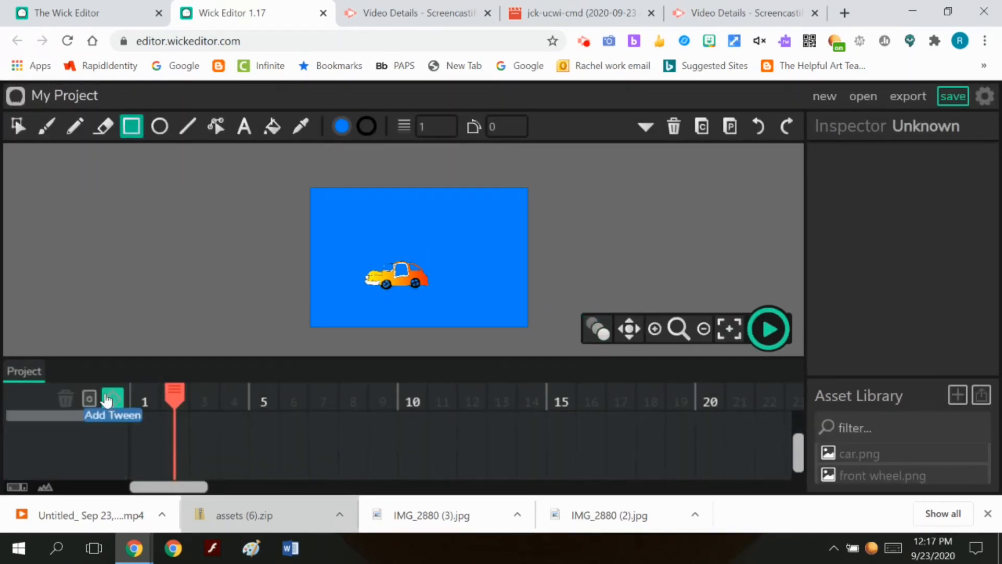
pyautogui.scroll(1, 106, 401)
pyautogui.click(159, 440)
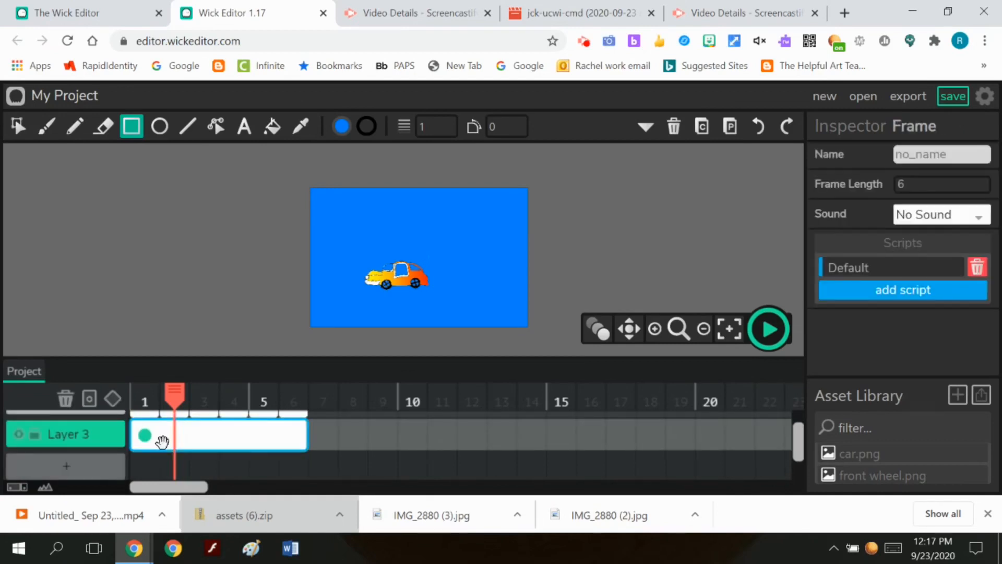
pyautogui.click(341, 129)
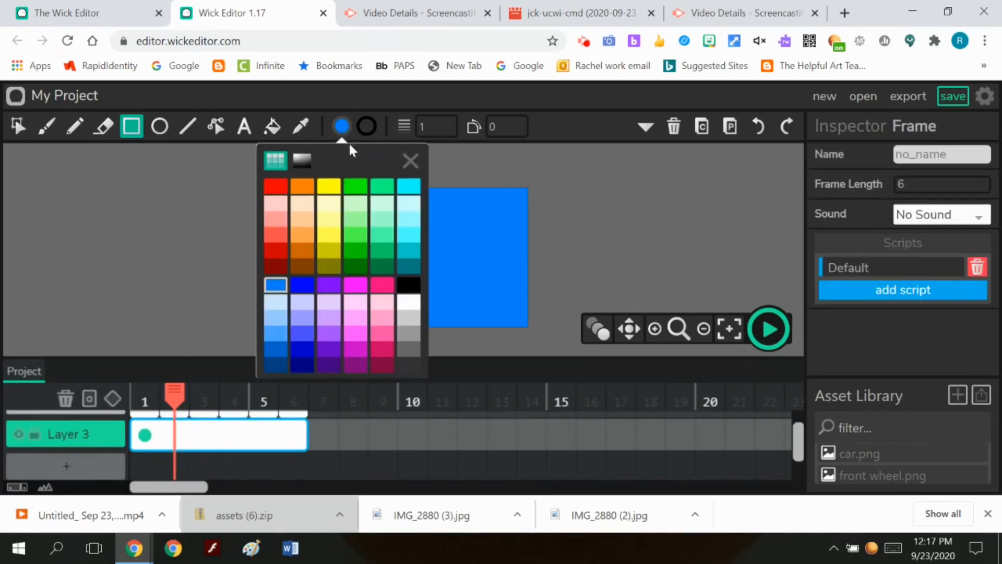
pyautogui.click(381, 191)
pyautogui.click(547, 193)
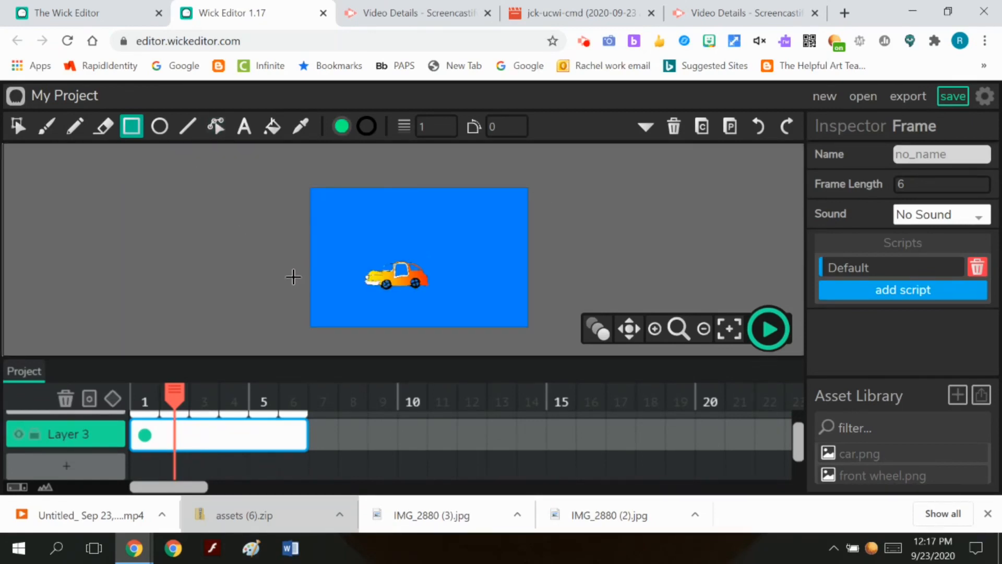
pyautogui.moveTo(291, 275); pyautogui.dragTo(570, 350)
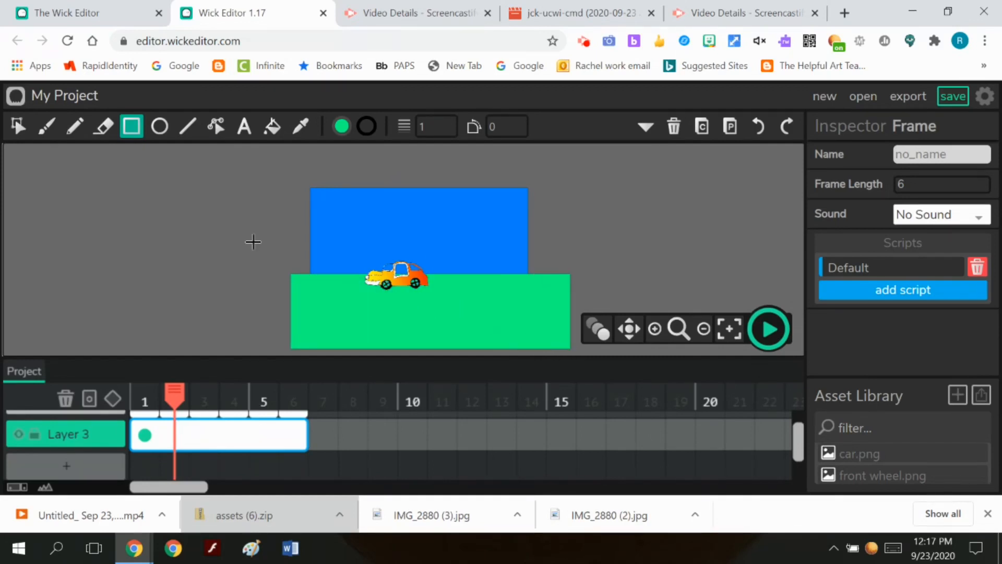
# Move the green ground rectangle slightly down so its upper edge sits lower behind the car, and deselect it
pyautogui.click(18, 124)
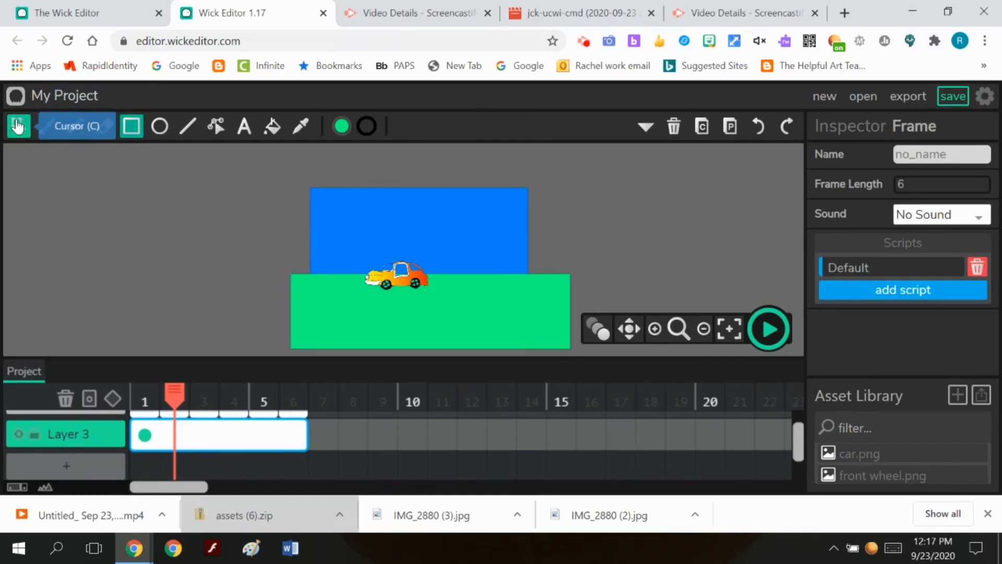
pyautogui.click(431, 330)
pyautogui.moveTo(431, 330); pyautogui.dragTo(431, 335)
pyautogui.click(666, 255)
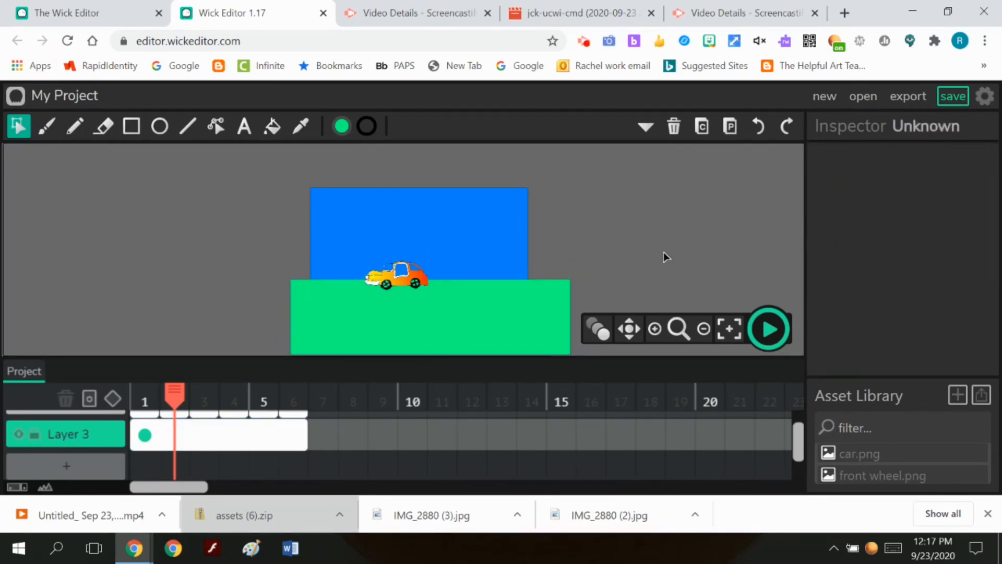
# Zoom in on the car, play the animation against the background, and stop the playback
pyautogui.click(679, 328)
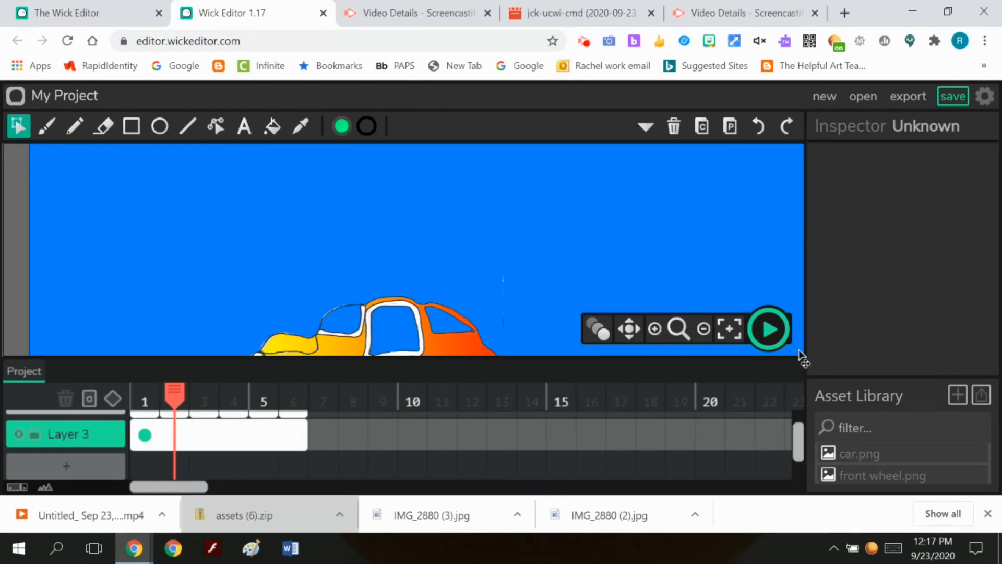
pyautogui.click(629, 328)
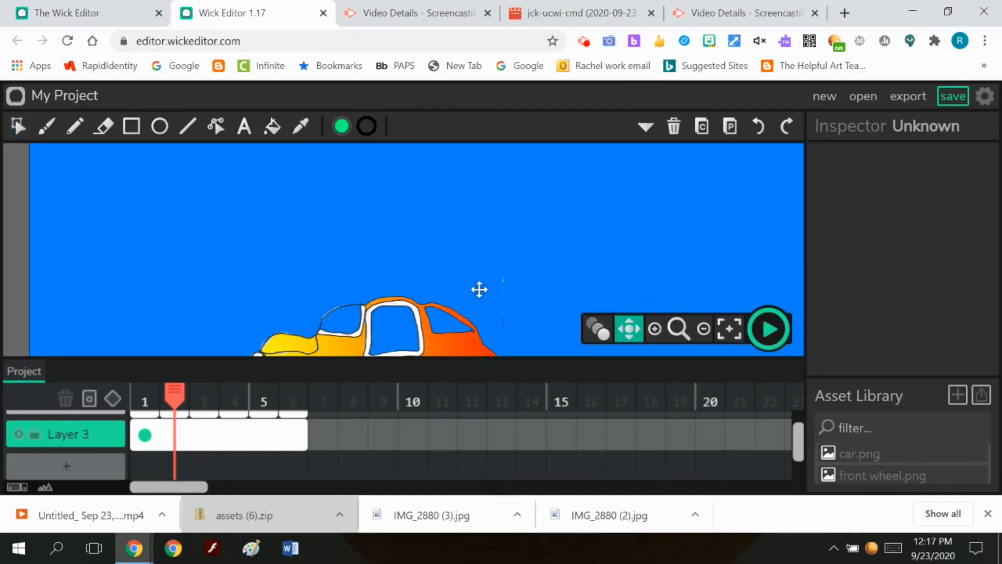
pyautogui.moveTo(478, 288); pyautogui.dragTo(487, 181)
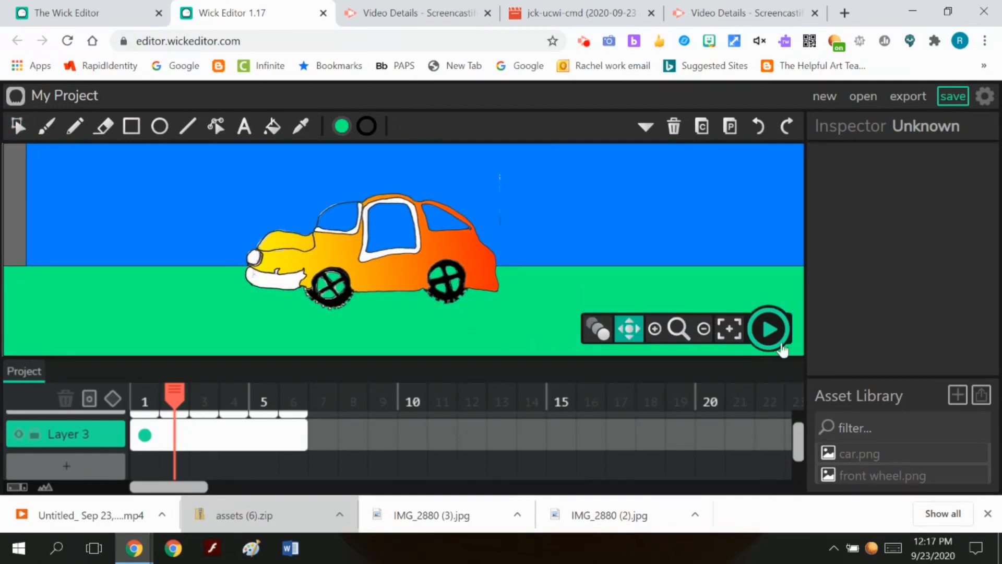
pyautogui.click(768, 329)
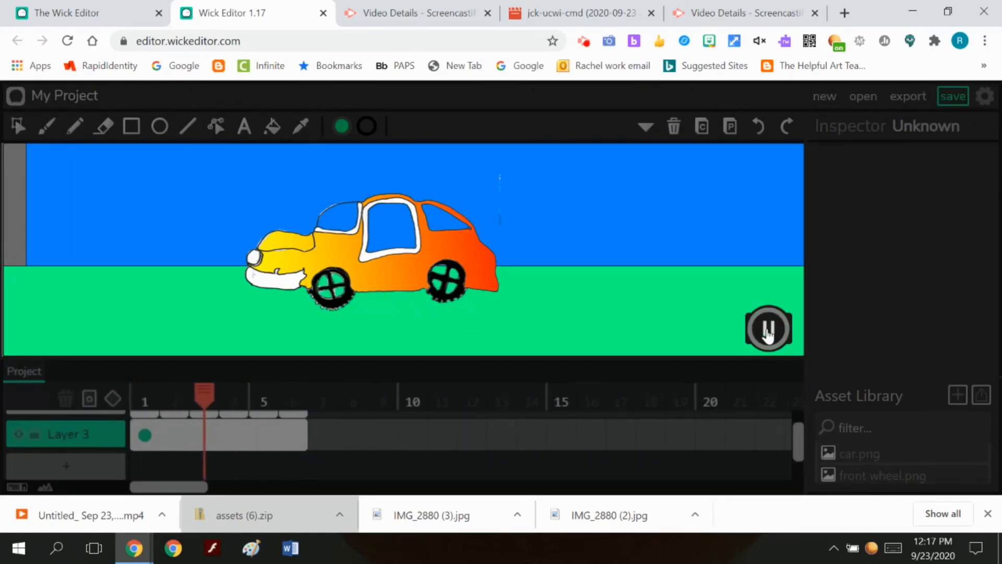
pyautogui.click(768, 328)
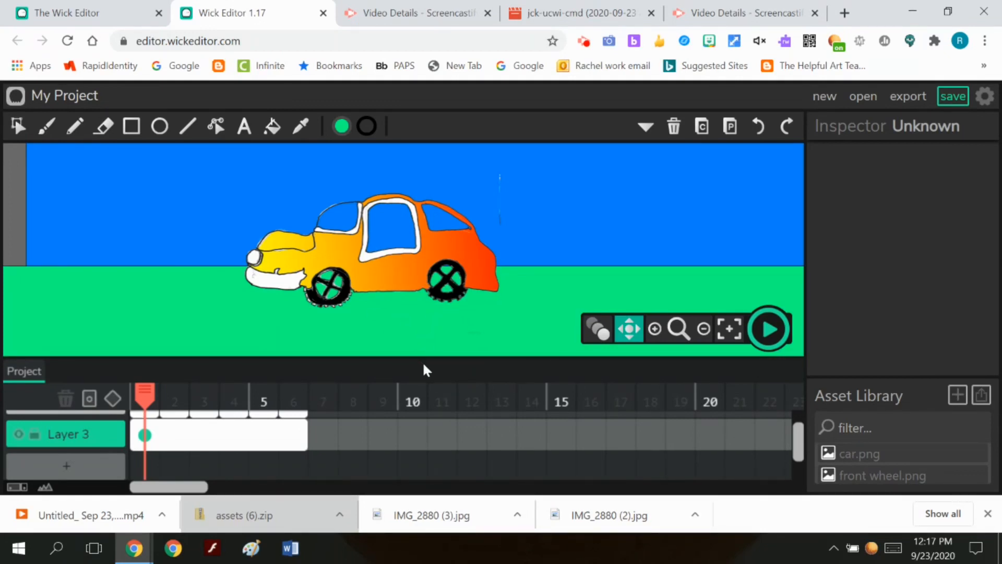
# Move the car layer's six frames one by one to frames 7 to 12, and try to delete the empty span left at frames 1 to 6
pyautogui.scroll(2, 424, 367)
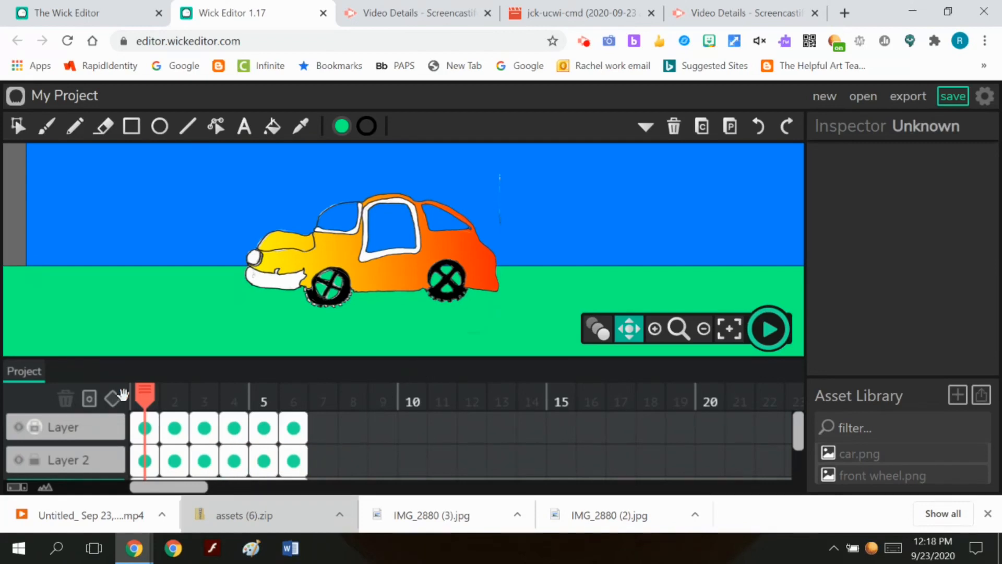
pyautogui.click(142, 426)
pyautogui.click(142, 425)
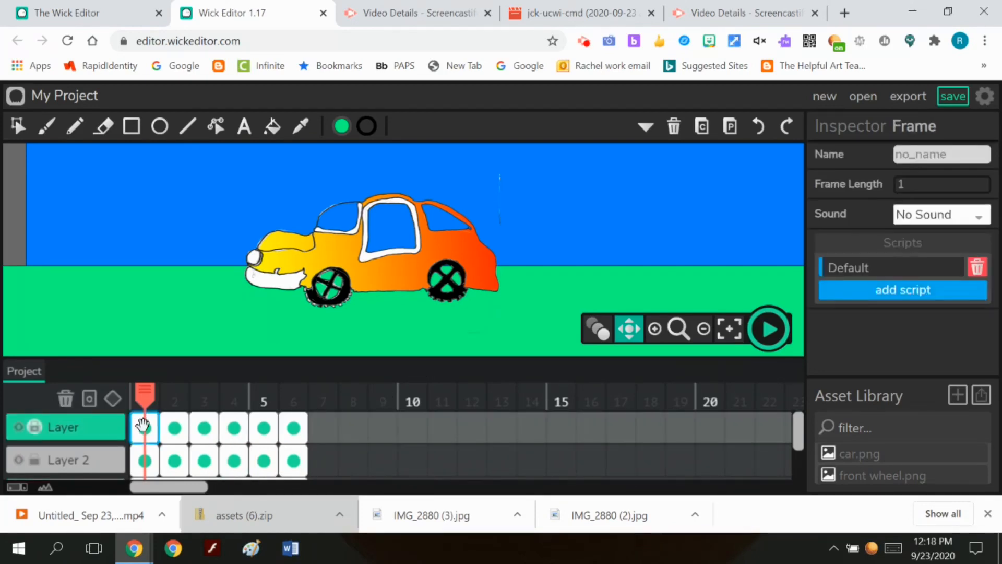
pyautogui.moveTo(142, 425); pyautogui.dragTo(328, 418)
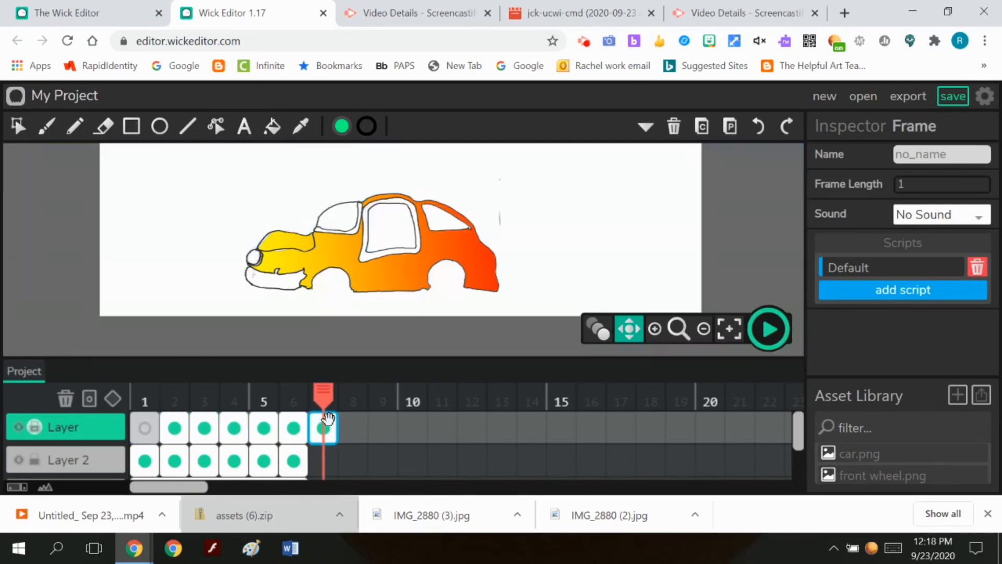
pyautogui.click(175, 425)
pyautogui.moveTo(174, 426); pyautogui.dragTo(353, 425)
pyautogui.click(208, 428)
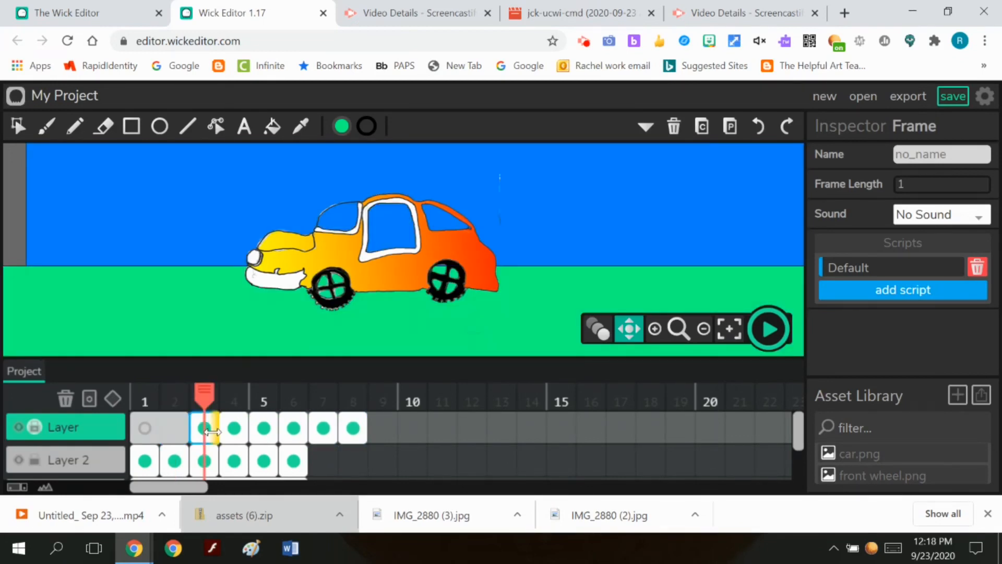
pyautogui.moveTo(205, 426); pyautogui.dragTo(381, 418)
pyautogui.moveTo(235, 425); pyautogui.dragTo(412, 421)
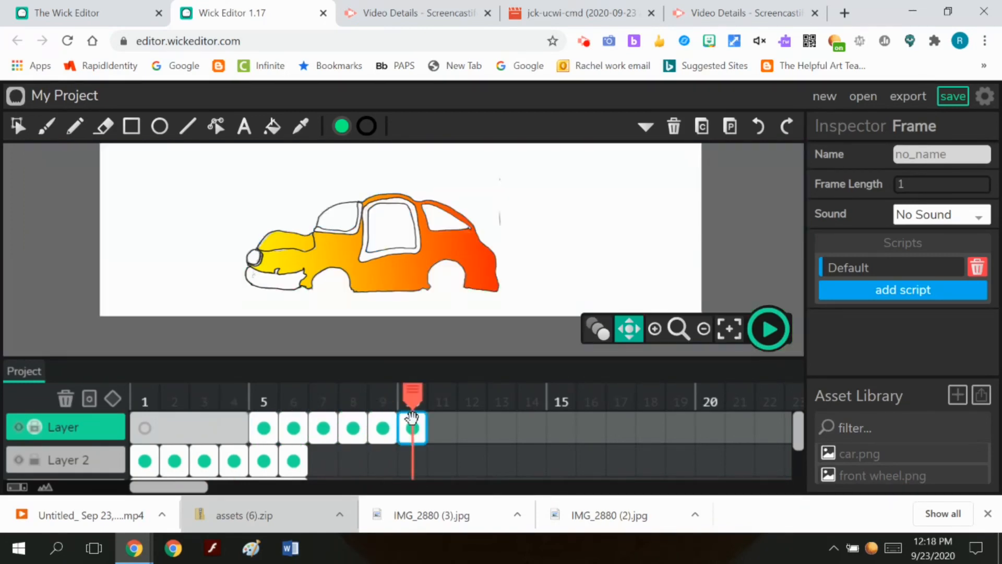
pyautogui.moveTo(266, 421); pyautogui.dragTo(450, 421)
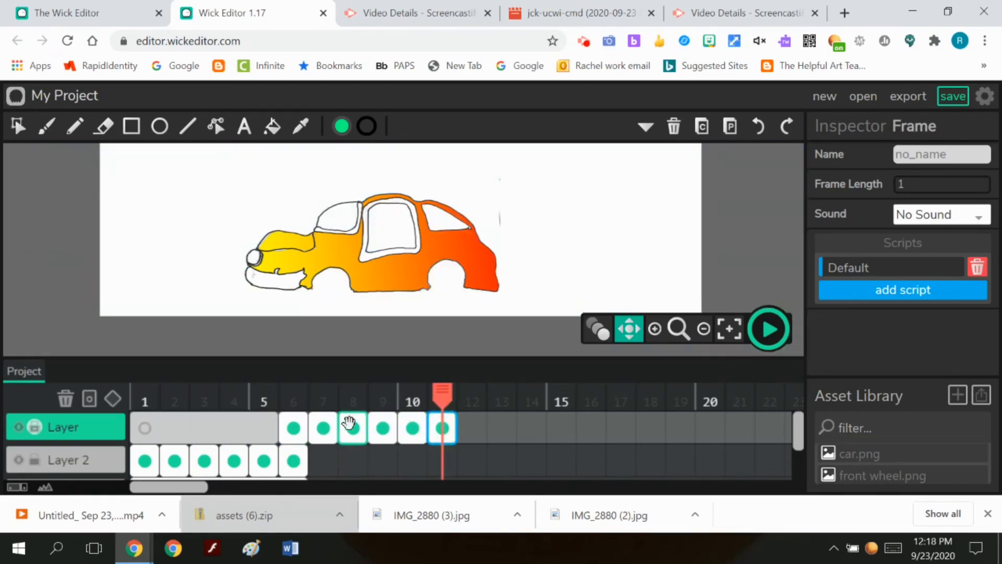
pyautogui.moveTo(290, 429); pyautogui.dragTo(471, 427)
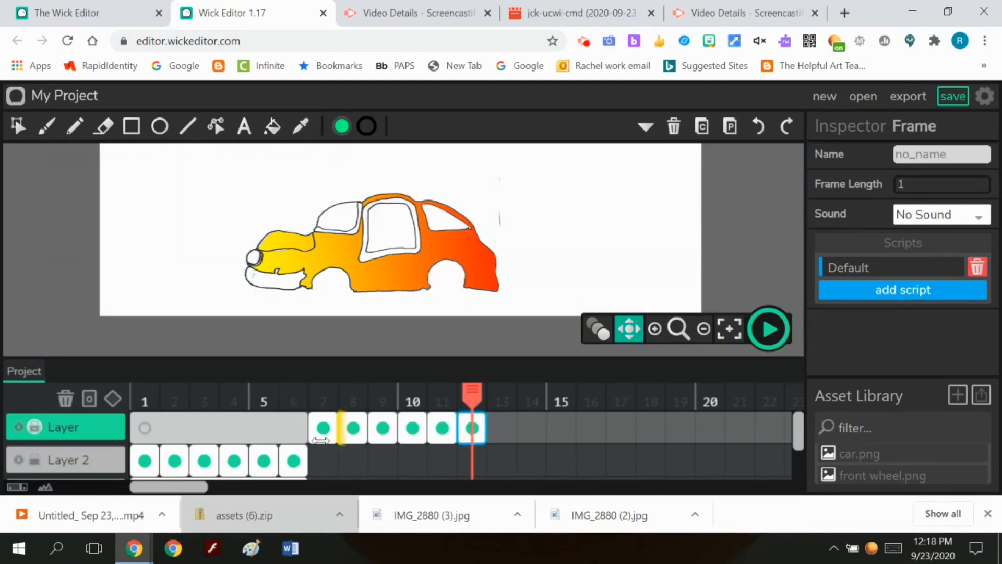
pyautogui.click(257, 428)
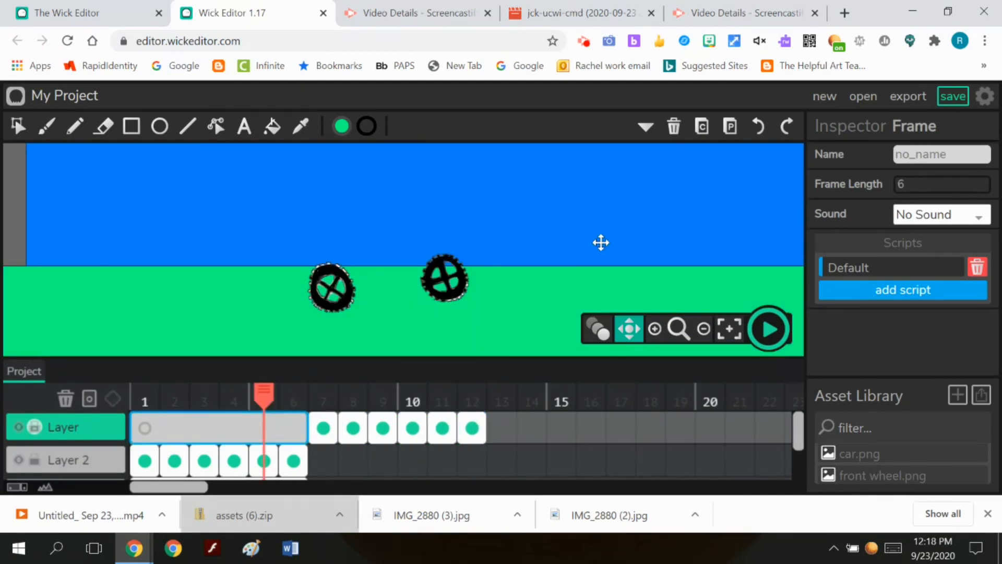
pyautogui.click(675, 134)
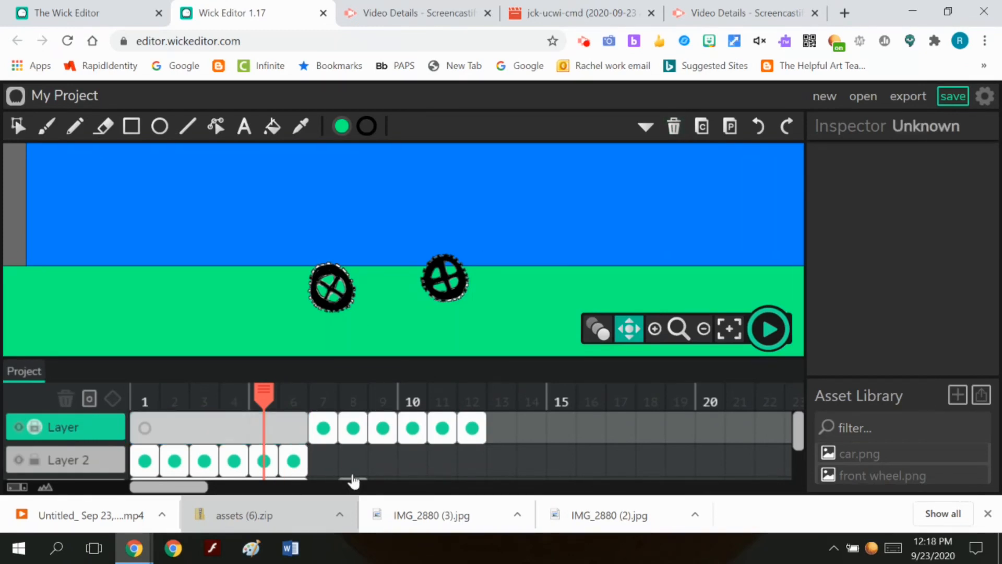
# Select all six car-body frames and move them back to frames 1 to 6 of the car layer
pyautogui.click(320, 427)
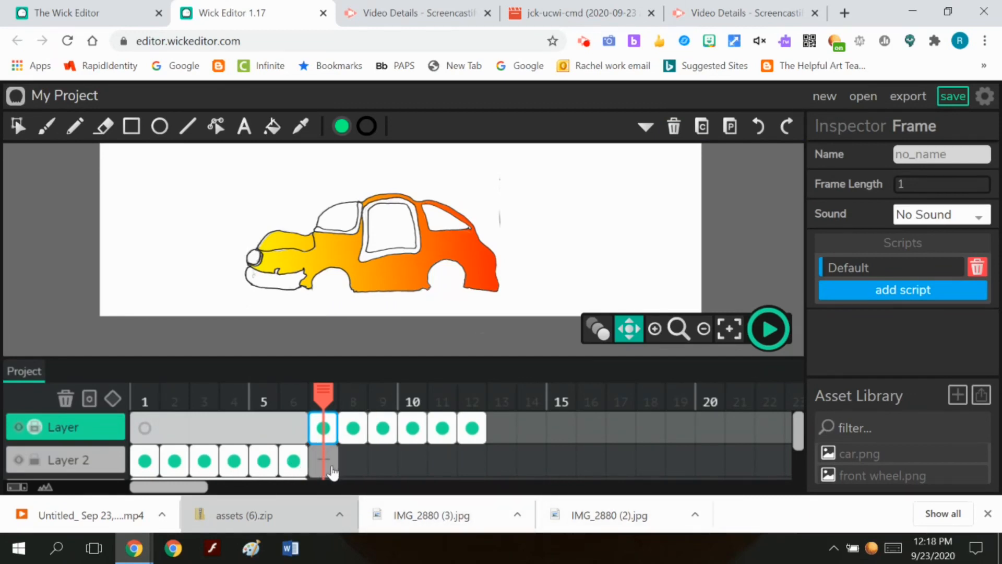
pyautogui.click(12, 128)
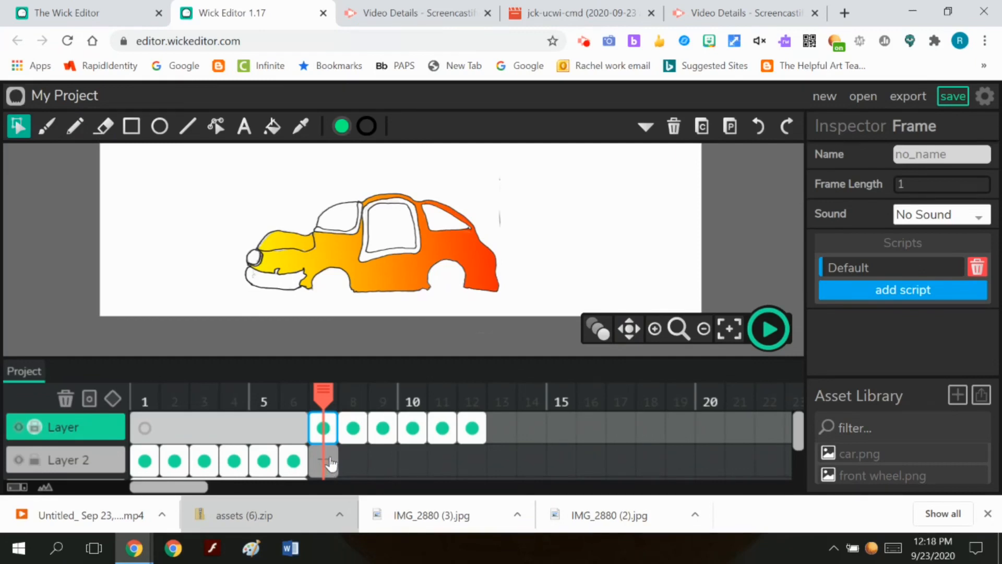
pyautogui.moveTo(331, 463); pyautogui.dragTo(144, 394)
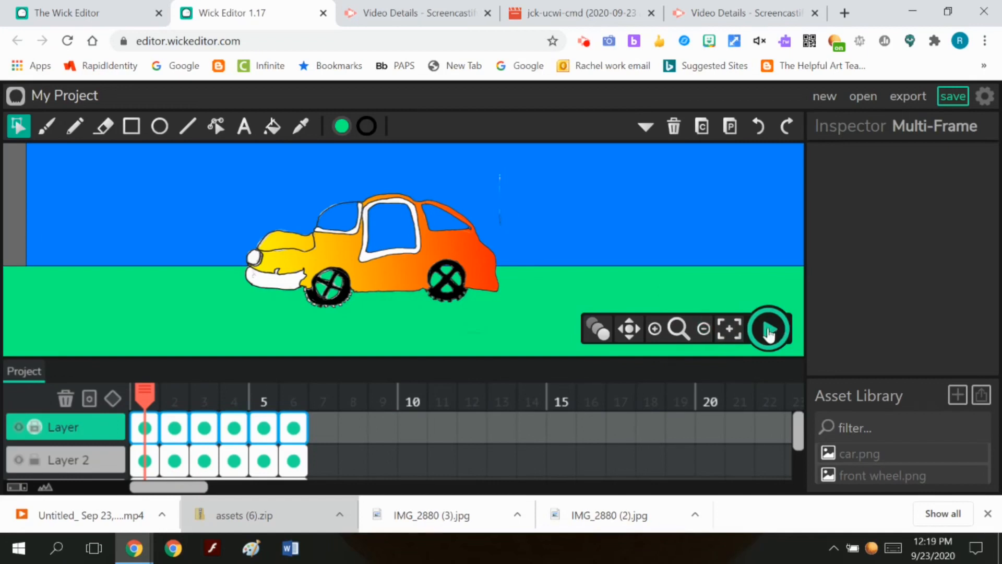
# Play the six-frame animation with the car, wheels and background together
pyautogui.click(769, 330)
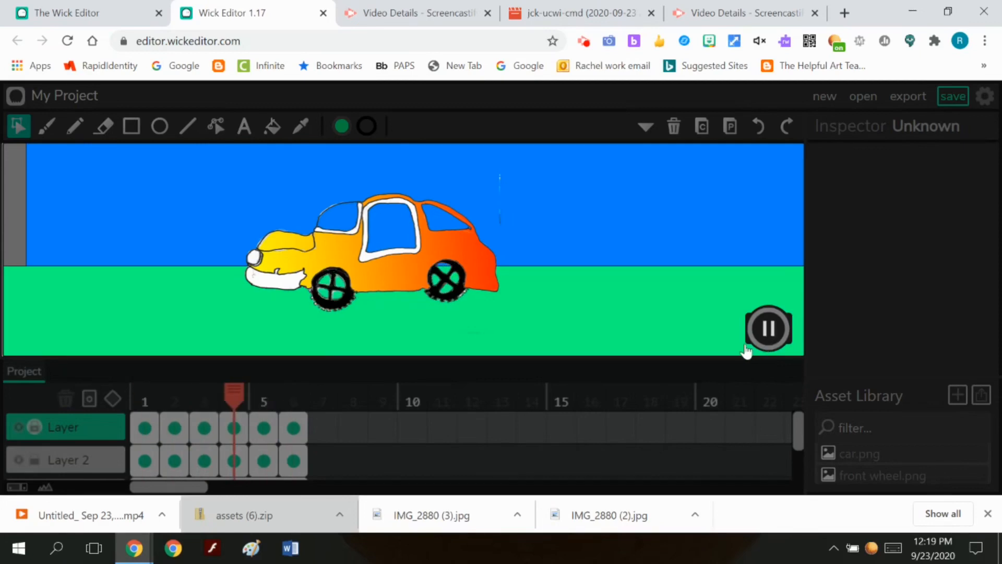
# Stop the playback, select the six-frame background frame on Layer 3, and set the fill color to white
pyautogui.click(771, 336)
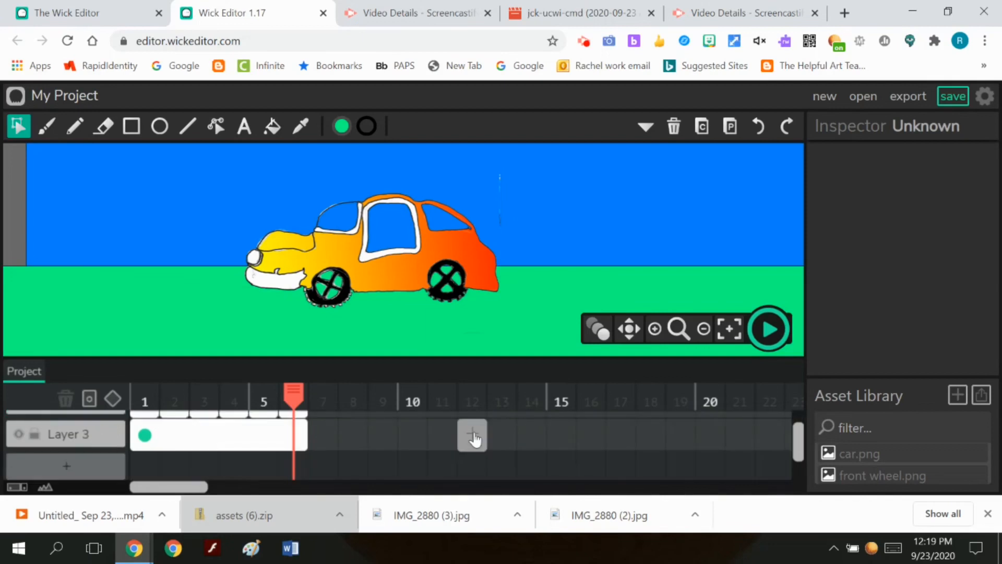
pyautogui.click(189, 434)
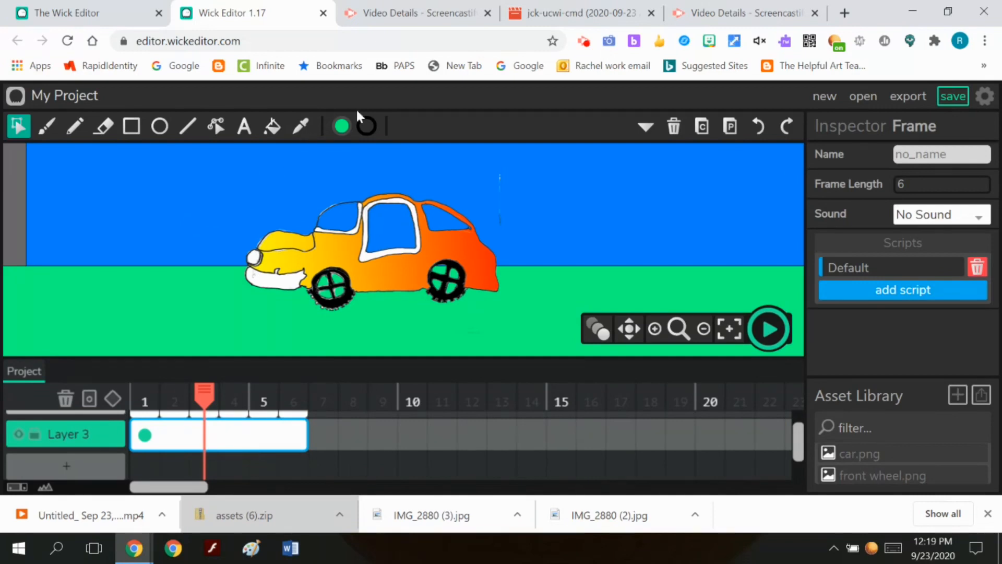
pyautogui.click(342, 128)
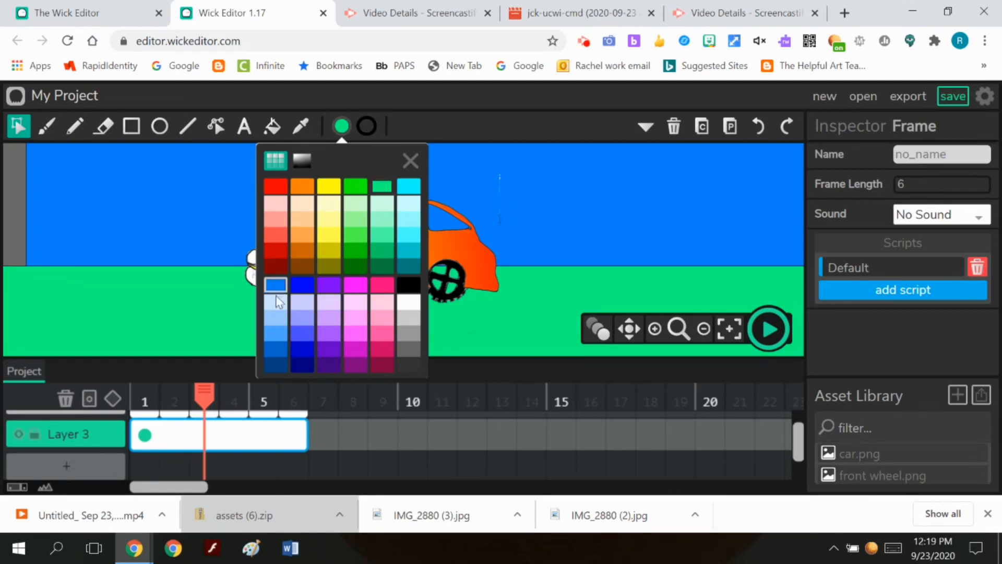
pyautogui.click(412, 301)
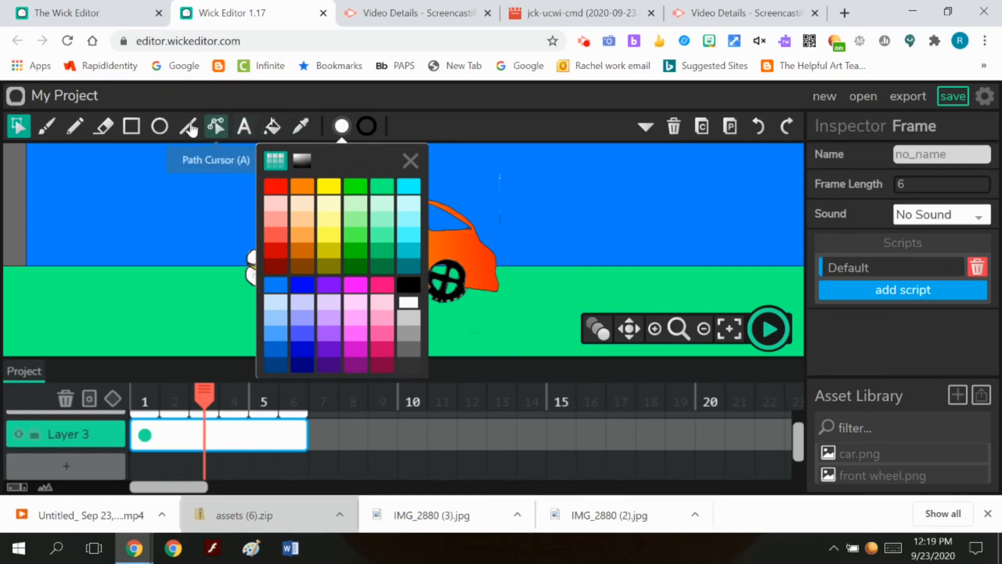
# Draw two white clouds from overlapping ellipses in the sky on Layer 3, one on each side of the car
pyautogui.click(160, 126)
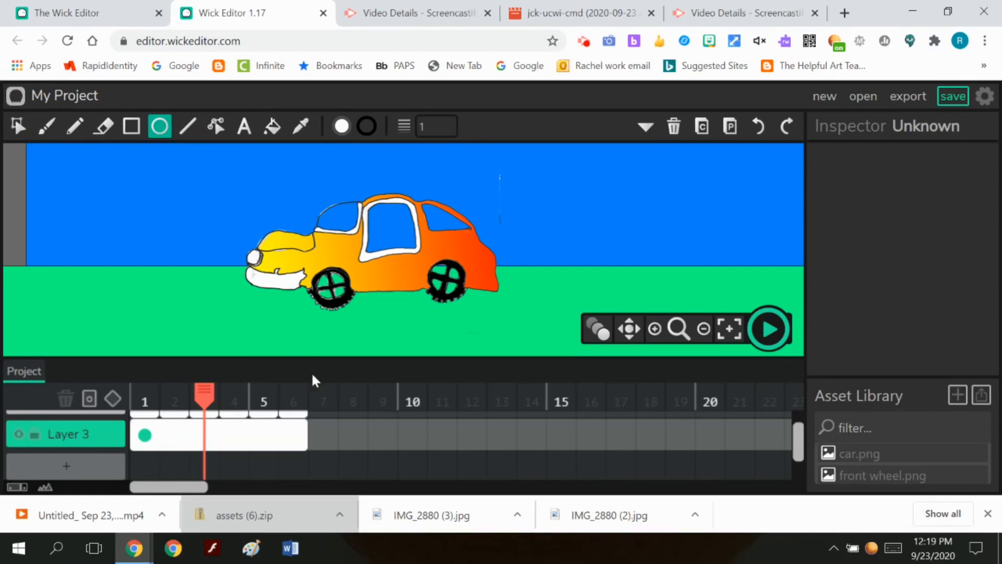
pyautogui.moveTo(113, 172); pyautogui.dragTo(209, 196)
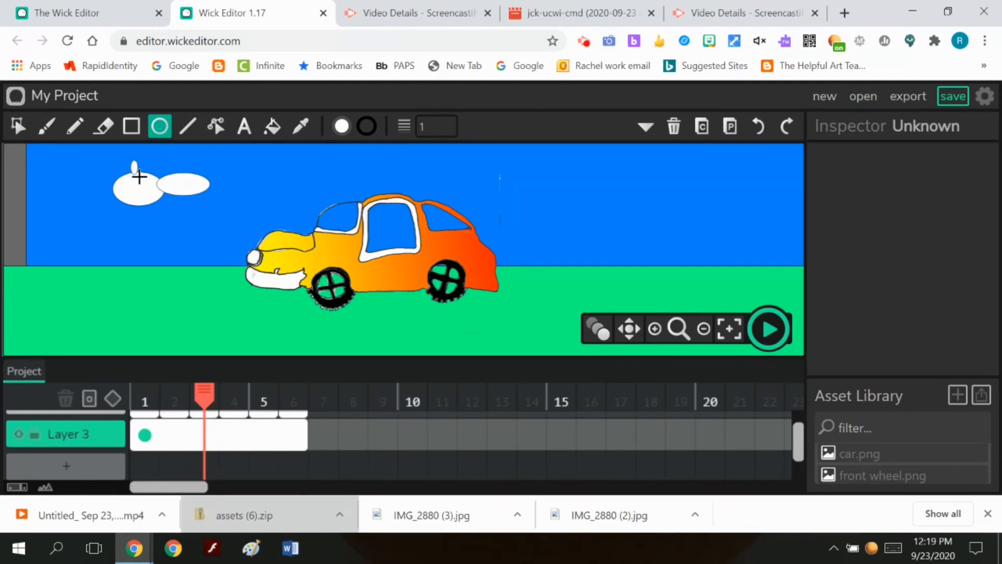
pyautogui.moveTo(139, 177); pyautogui.dragTo(205, 203)
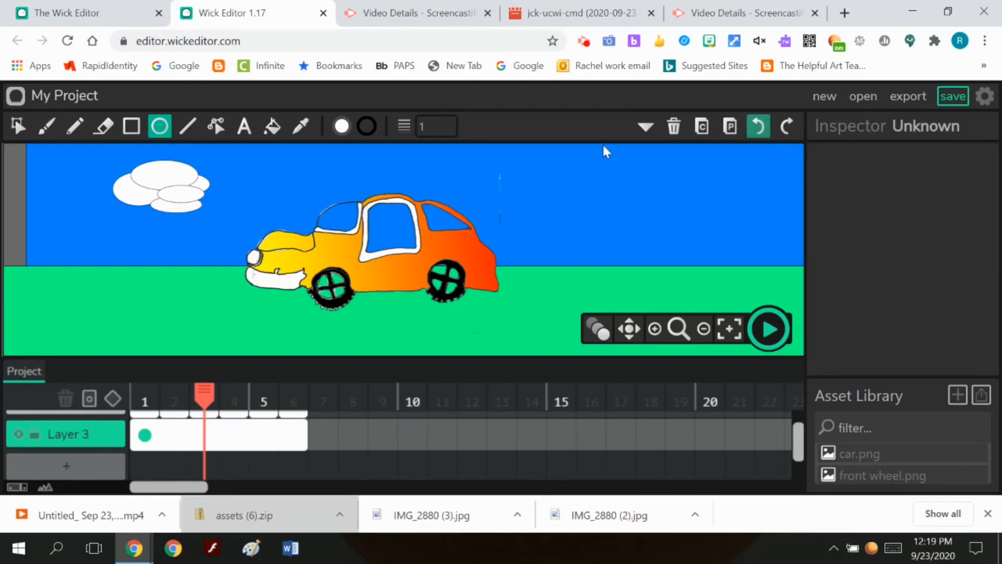
pyautogui.moveTo(480, 175); pyautogui.dragTo(559, 201)
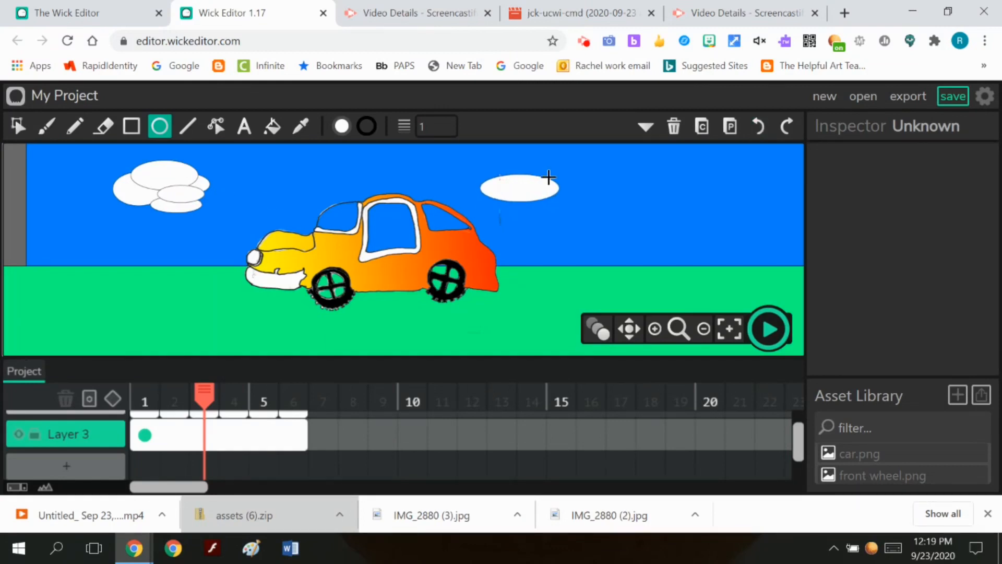
pyautogui.moveTo(522, 167); pyautogui.dragTo(609, 196)
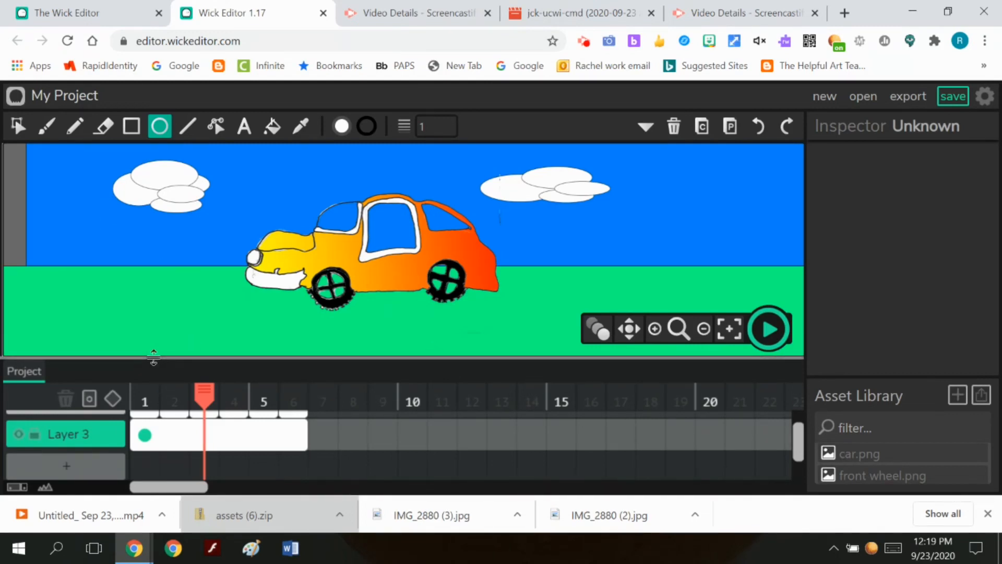
# Try to box-select the ellipses of the cloud ahead of the car on Layer 3
pyautogui.click(18, 126)
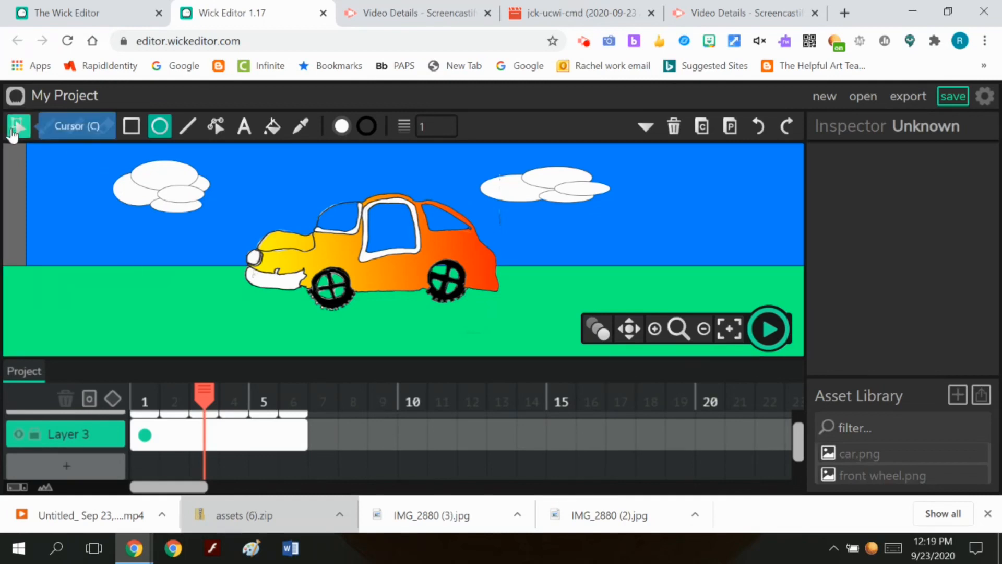
pyautogui.click(95, 155)
pyautogui.moveTo(95, 155); pyautogui.dragTo(89, 198)
pyautogui.click(166, 189)
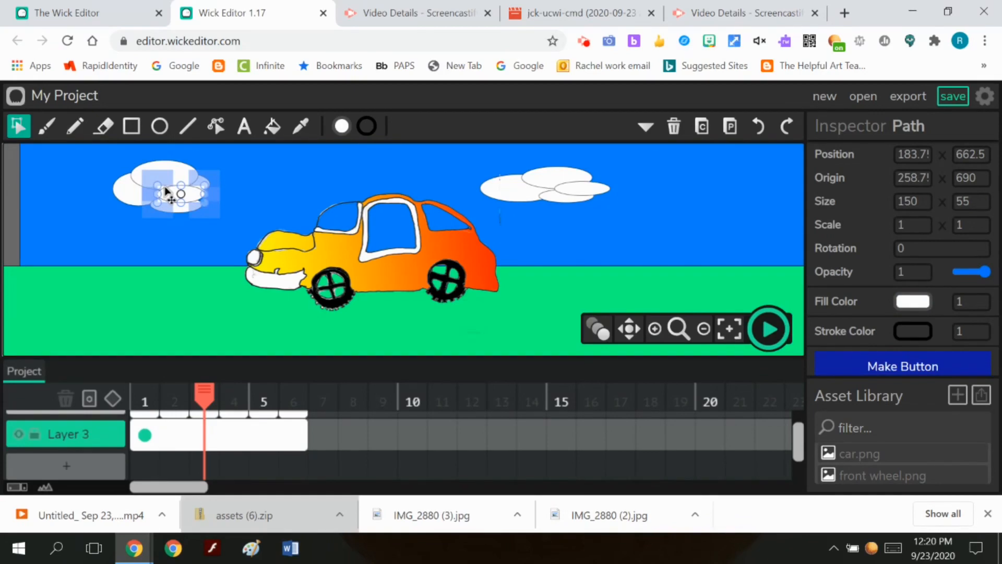
pyautogui.click(118, 159)
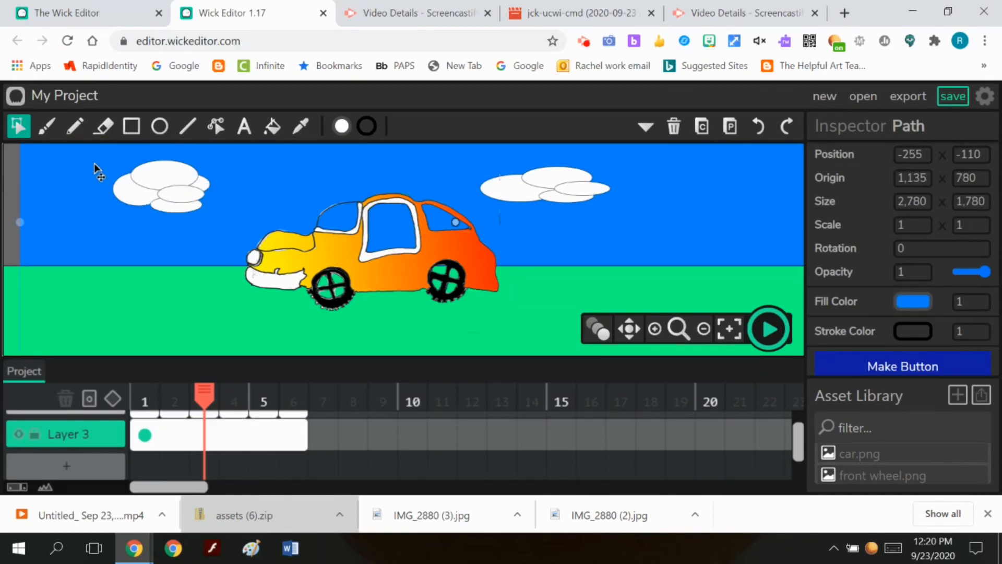
pyautogui.moveTo(94, 163); pyautogui.dragTo(94, 163)
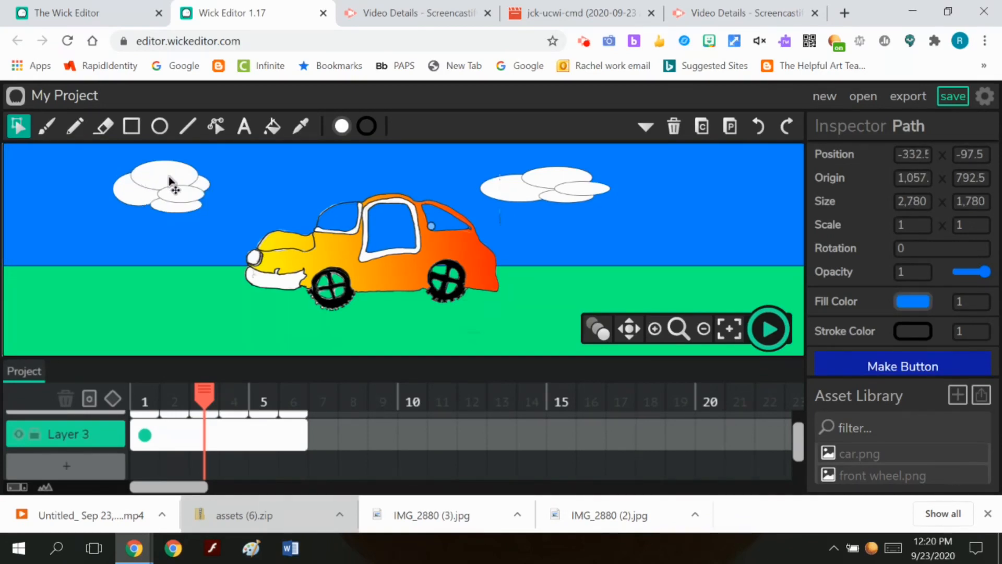
# Undo the accidental background moves and all cloud ellipses drawn on Layer 3
pyautogui.hotkey('ctrl', 'z')
pyautogui.hotkey('ctrl', 'z')
pyautogui.hotkey('ctrl', 'z')
pyautogui.hotkey('ctrl', 'z')
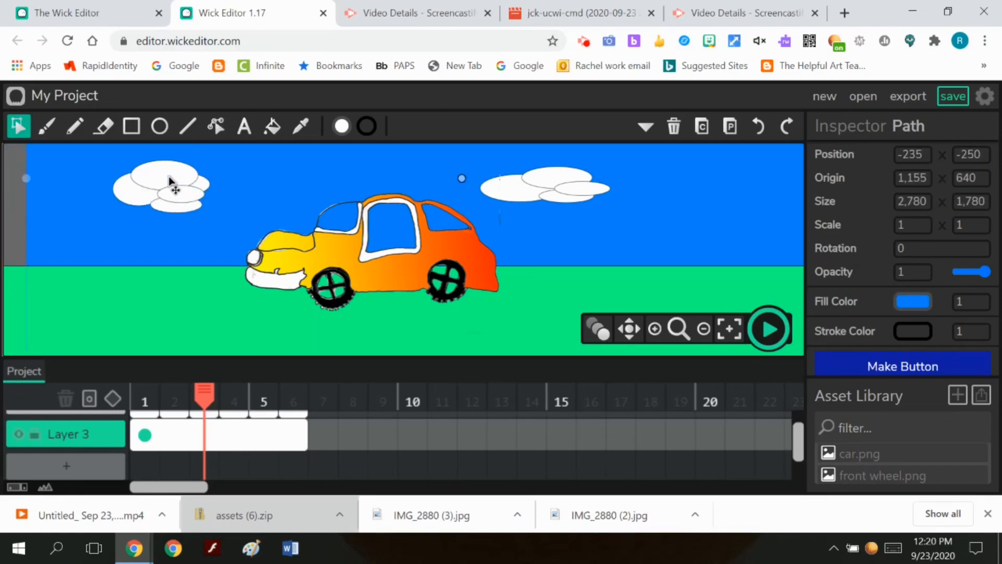
pyautogui.hotkey('ctrl', 'z')
pyautogui.hotkey('ctrl', 'z')
pyautogui.hotkey('ctrl', 'z')
pyautogui.hotkey('ctrl', 'z')
pyautogui.hotkey('ctrl', 'z')
pyautogui.hotkey('ctrl', 'z')
pyautogui.hotkey('ctrl', 'z')
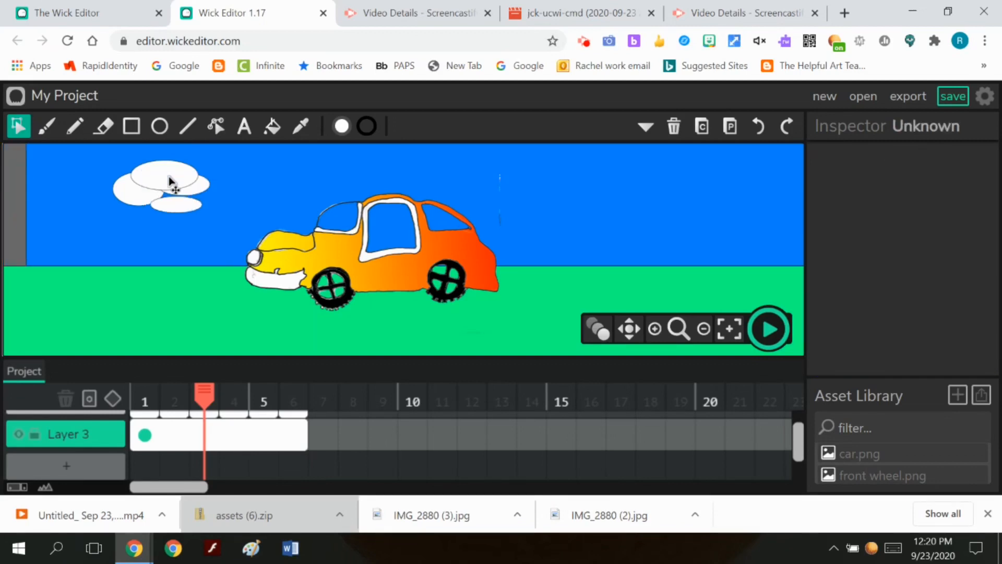
pyautogui.hotkey('ctrl', 'z')
pyautogui.hotkey('ctrl', 'z')
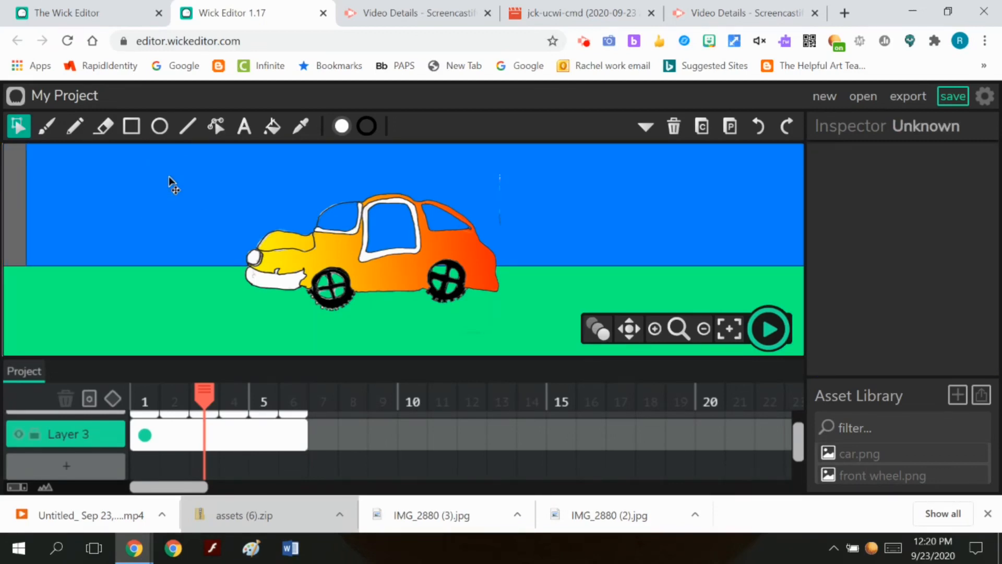
pyautogui.hotkey('ctrl', 'z')
pyautogui.hotkey('ctrl', 'z')
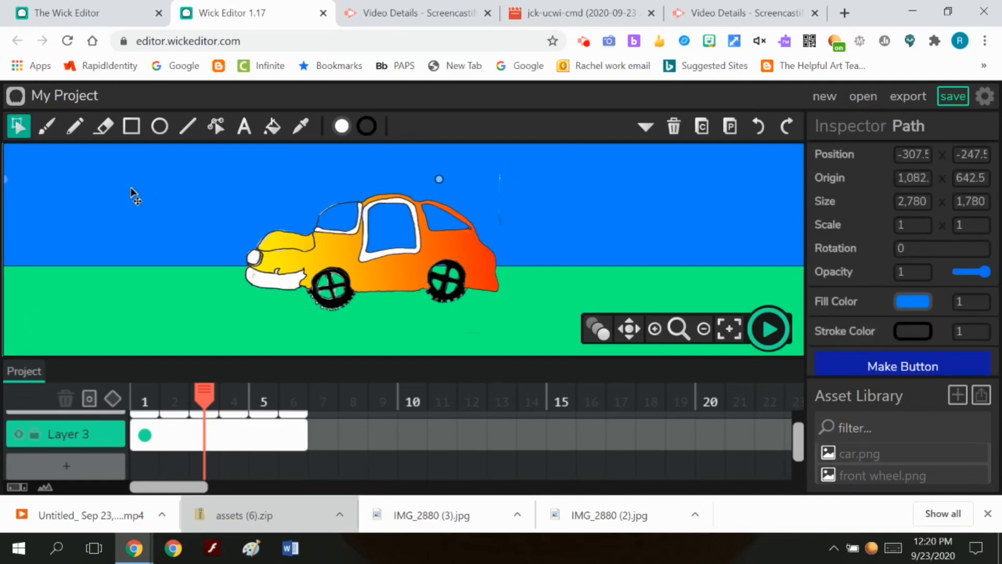
# Add a new layer, Layer 4, move it above Layer 3, and insert a blank frame on it at frame 1
pyautogui.click(99, 440)
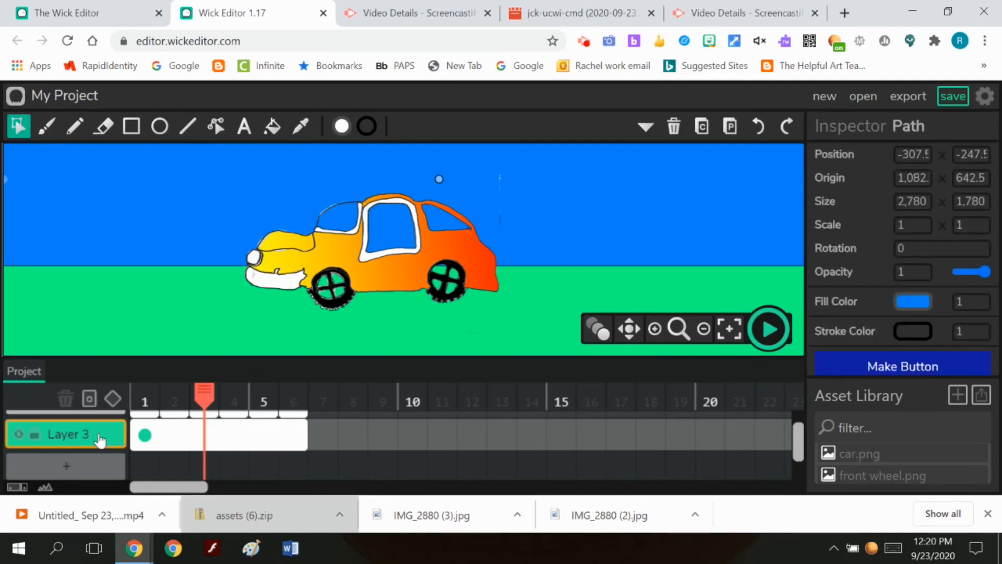
pyautogui.click(94, 469)
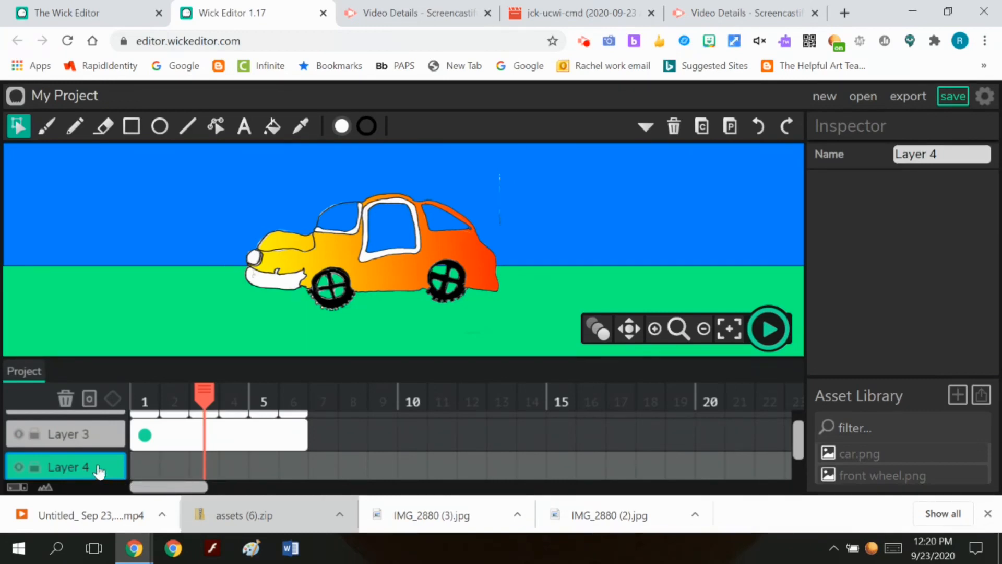
pyautogui.moveTo(99, 471); pyautogui.dragTo(88, 430)
pyautogui.click(146, 435)
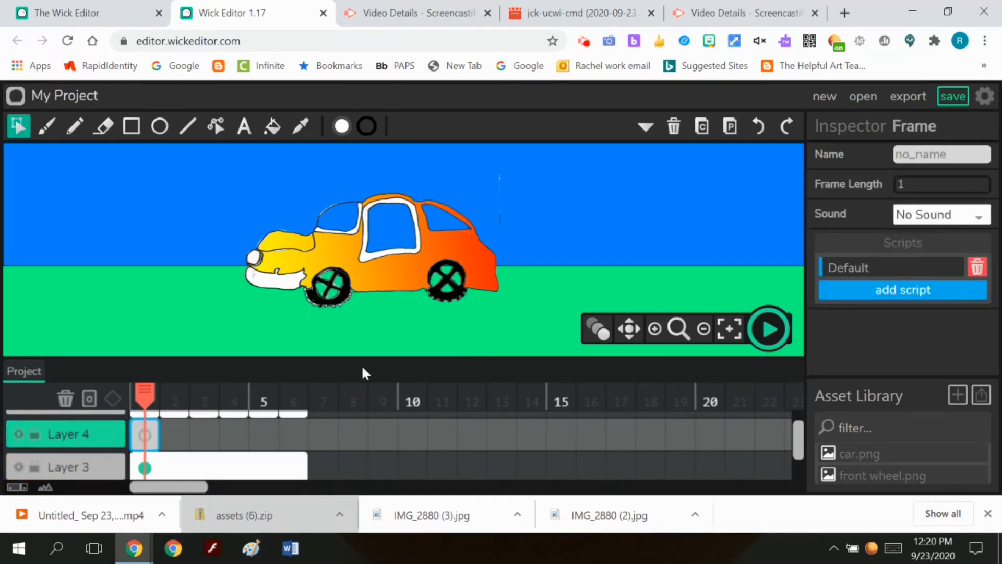
# Draw two white clouds from overlapping ellipses in the sky on frame 1 of Layer 4
pyautogui.click(159, 126)
pyautogui.moveTo(130, 167)
pyautogui.mouseDown()
pyautogui.moveTo(170, 196)
pyautogui.moveTo(213, 197)
pyautogui.mouseUp()
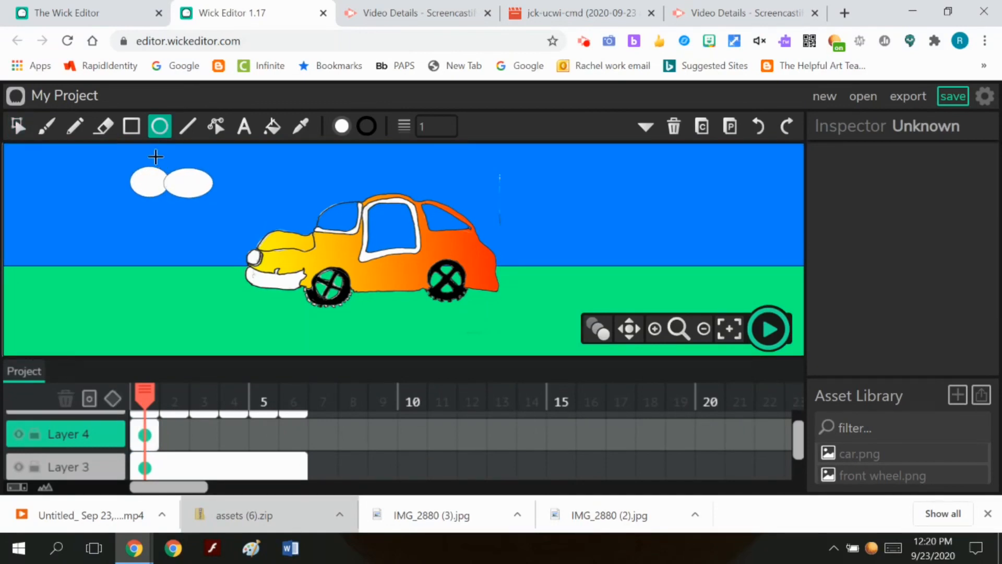
pyautogui.moveTo(149, 162); pyautogui.dragTo(200, 207)
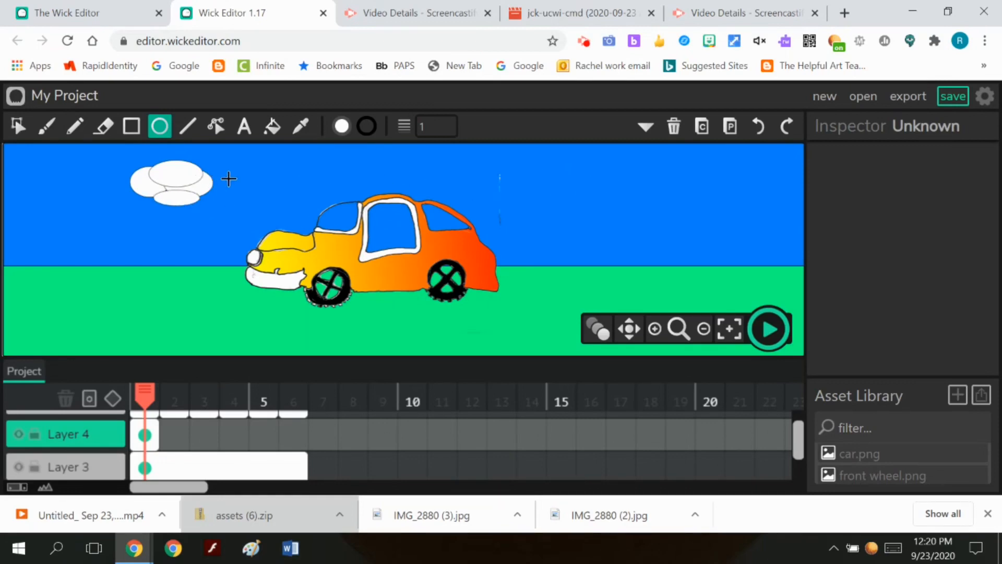
pyautogui.moveTo(194, 187); pyautogui.dragTo(233, 206)
pyautogui.moveTo(486, 171); pyautogui.dragTo(553, 194)
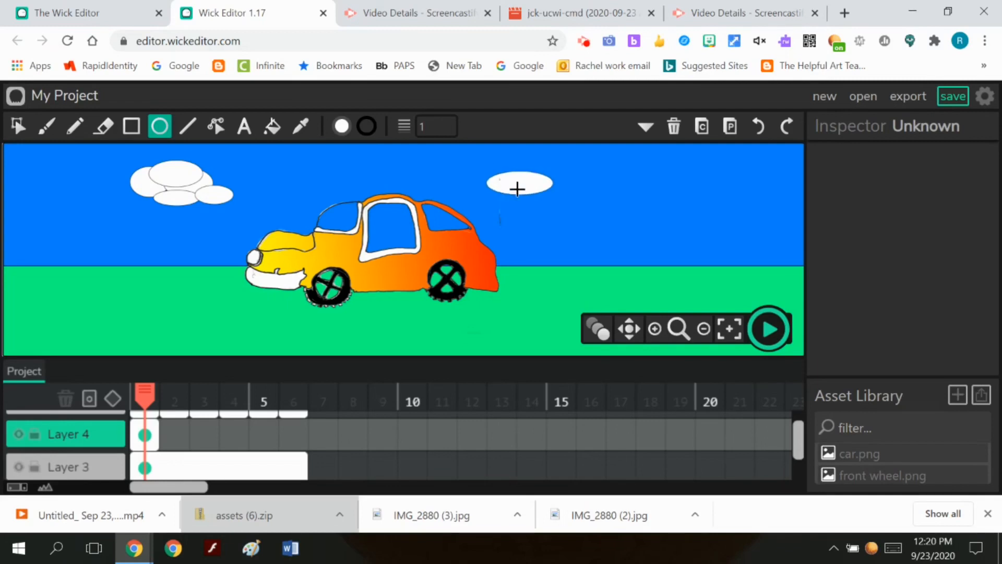
pyautogui.moveTo(458, 167); pyautogui.dragTo(573, 178)
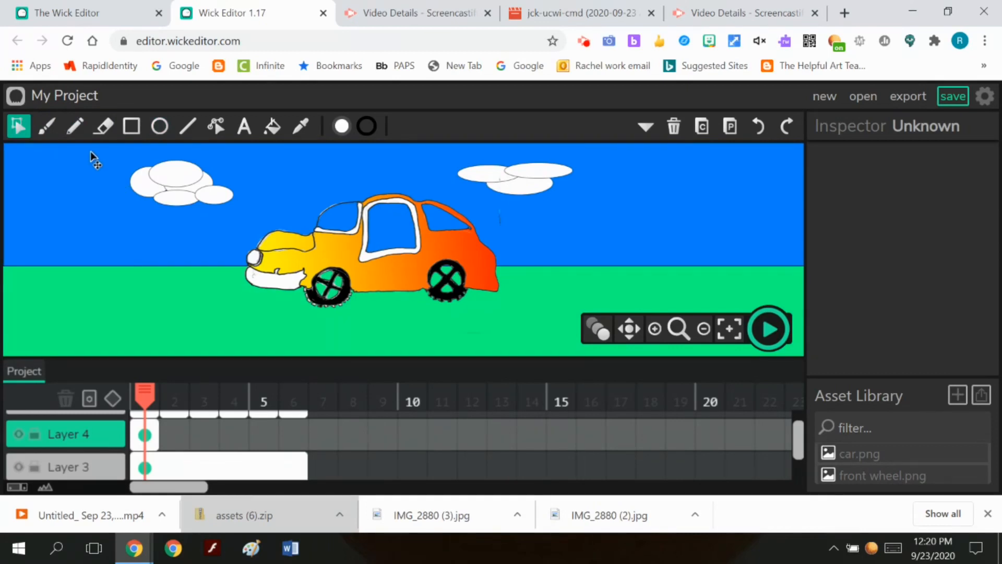
# Try to box-select the clouds over the background, and lock Layer 3
pyautogui.click(79, 156)
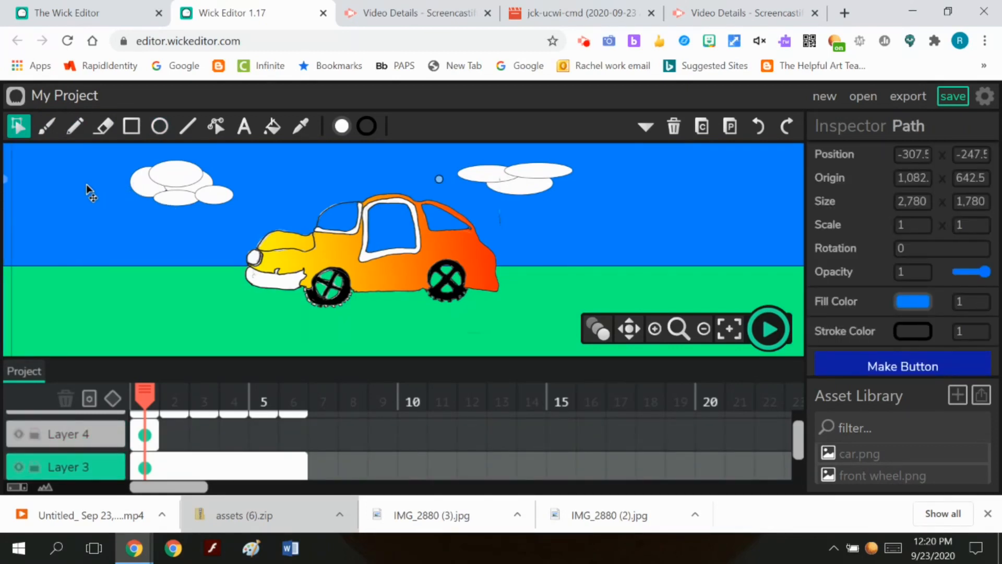
pyautogui.moveTo(78, 149); pyautogui.dragTo(74, 179)
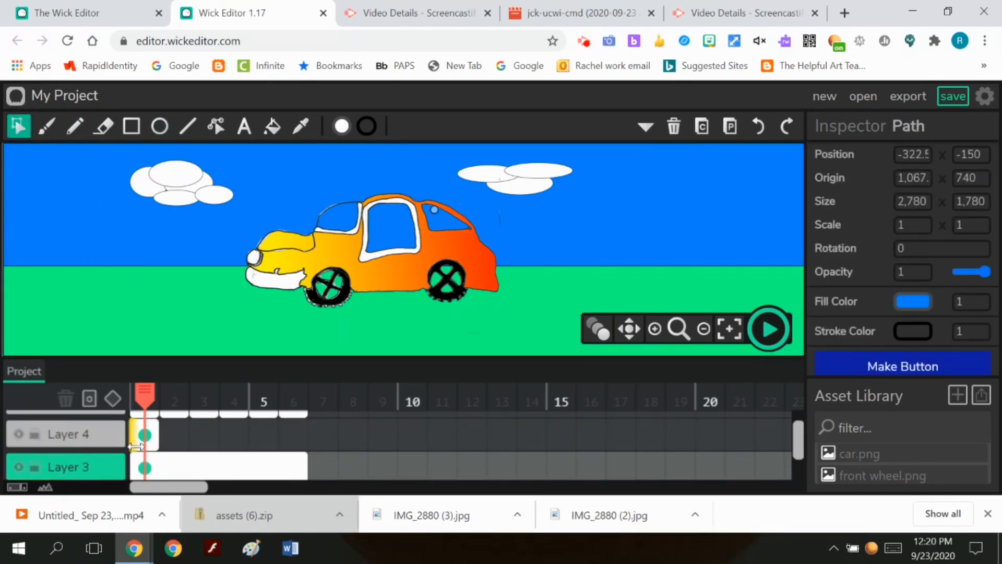
pyautogui.click(147, 435)
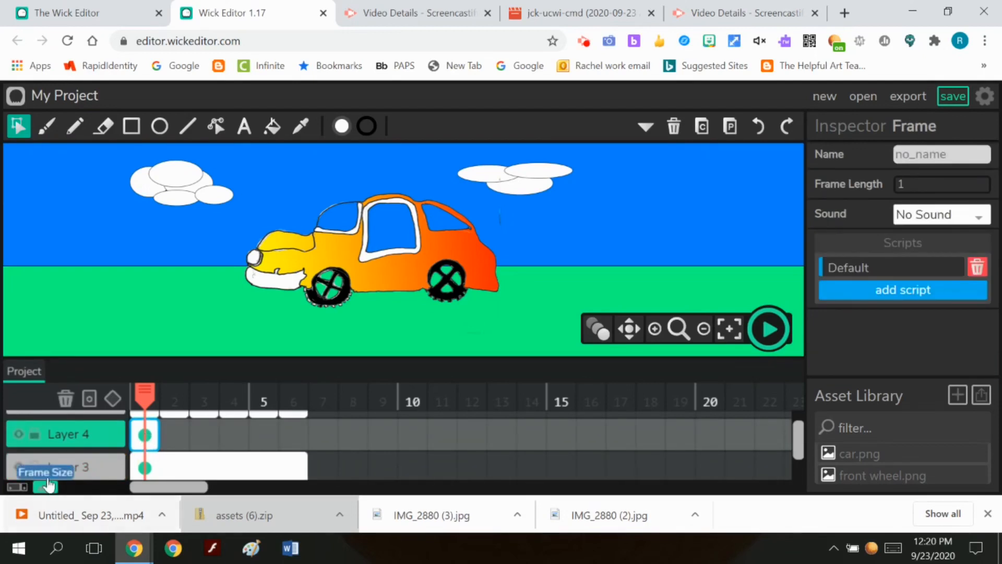
pyautogui.click(18, 466)
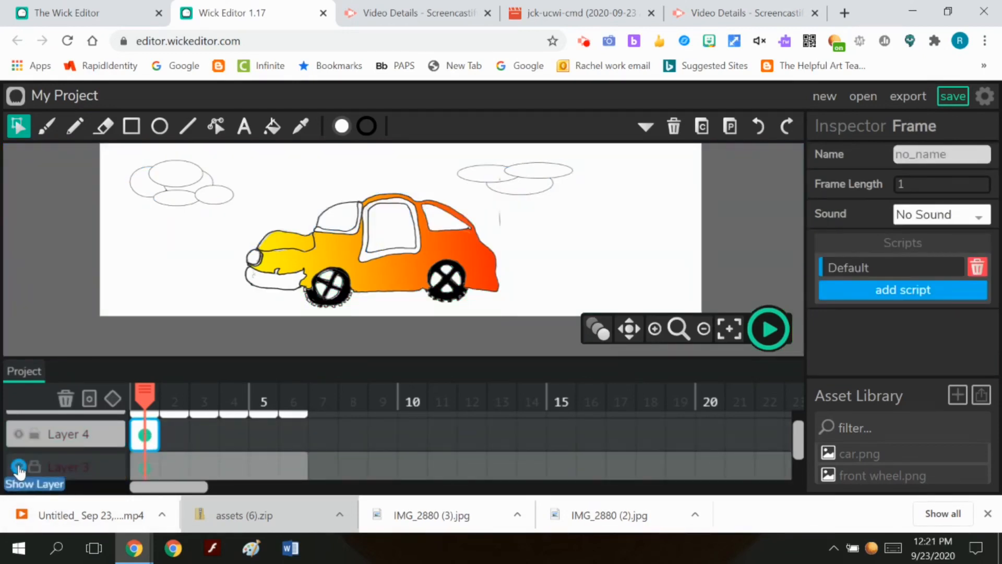
pyautogui.click(19, 468)
pyautogui.click(34, 467)
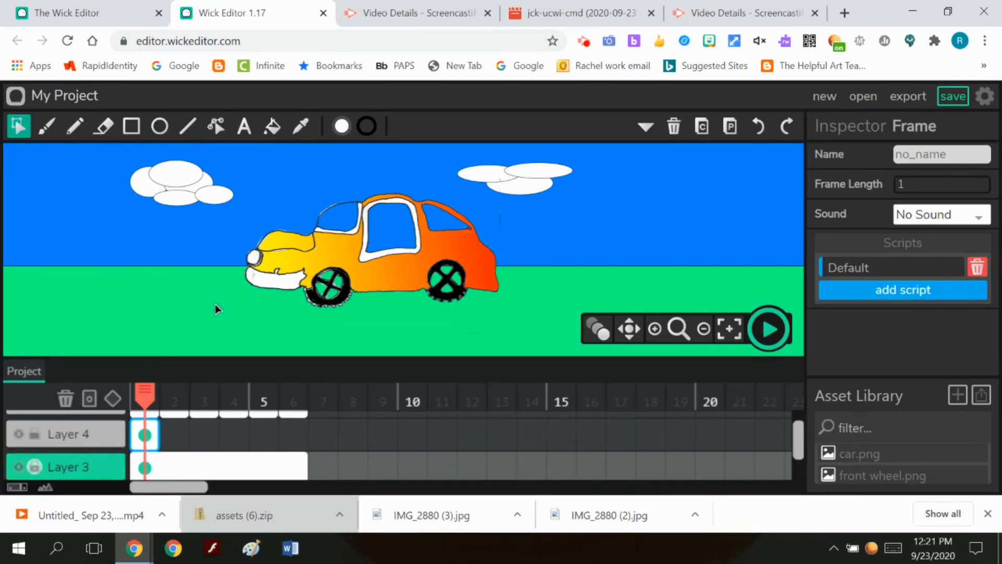
# Select both clouds on Layer 4, copy them, and paste them into a new frame 2 on that layer
pyautogui.click(96, 155)
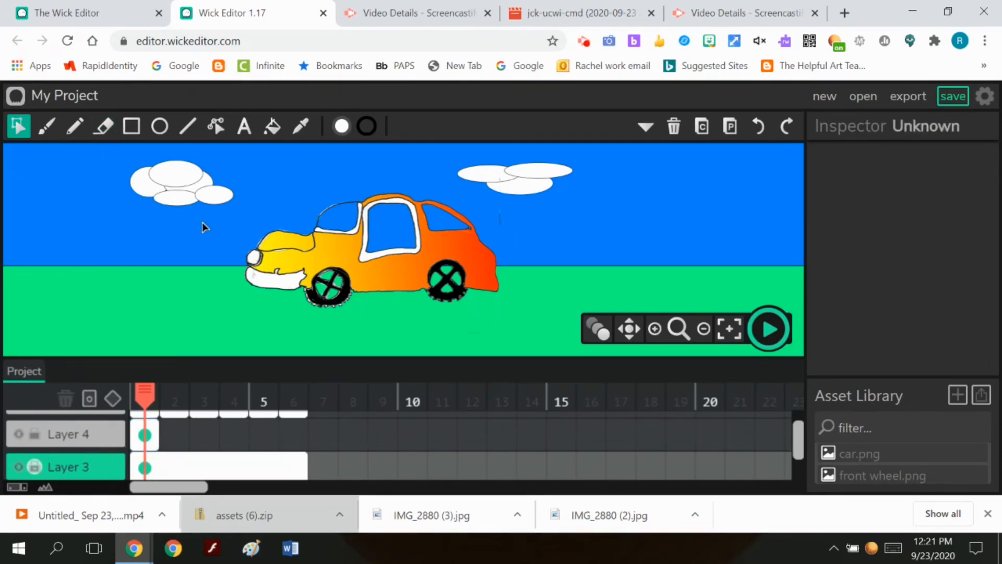
pyautogui.click(187, 201)
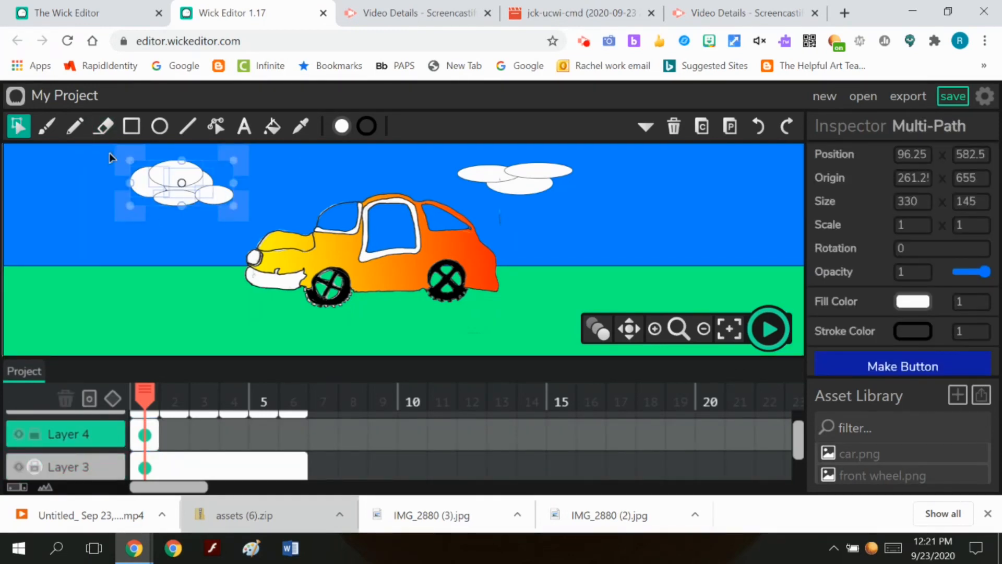
pyautogui.click(75, 155)
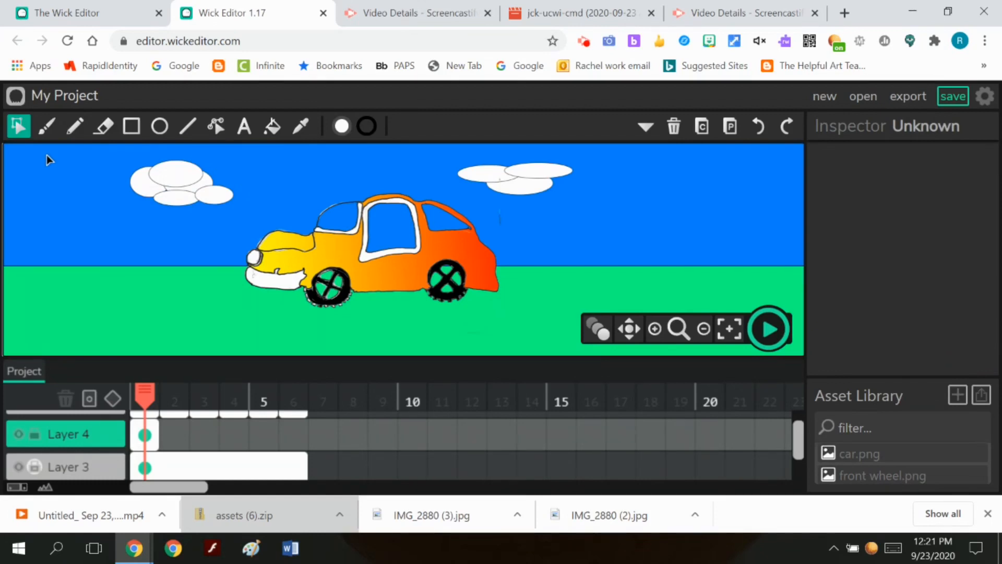
pyautogui.moveTo(46, 154); pyautogui.dragTo(598, 202)
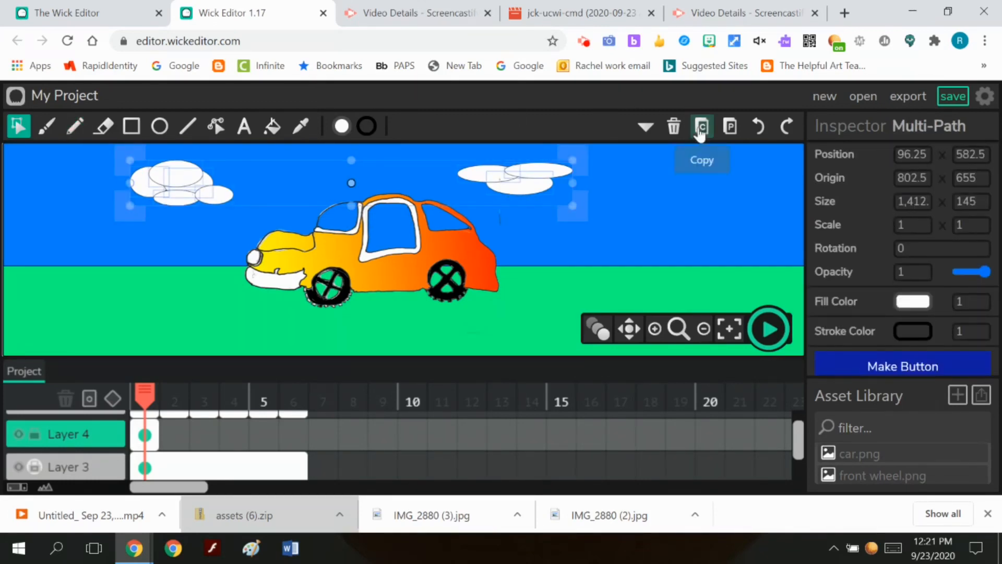
pyautogui.click(180, 441)
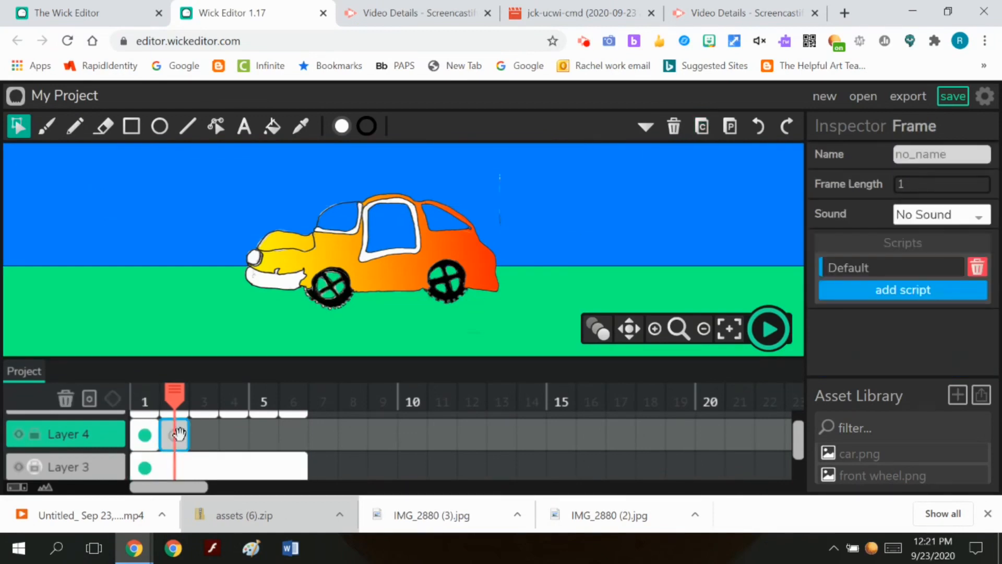
pyautogui.click(730, 130)
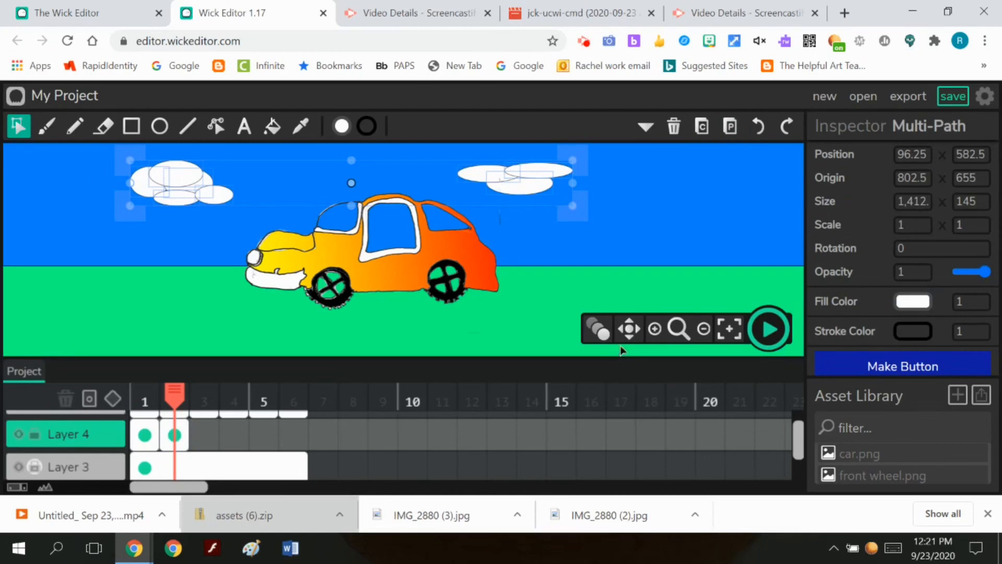
# Turn on onion skinning and shift both clouds on frame 2 of Layer 4 slightly right, to about position 181, 573
pyautogui.click(598, 329)
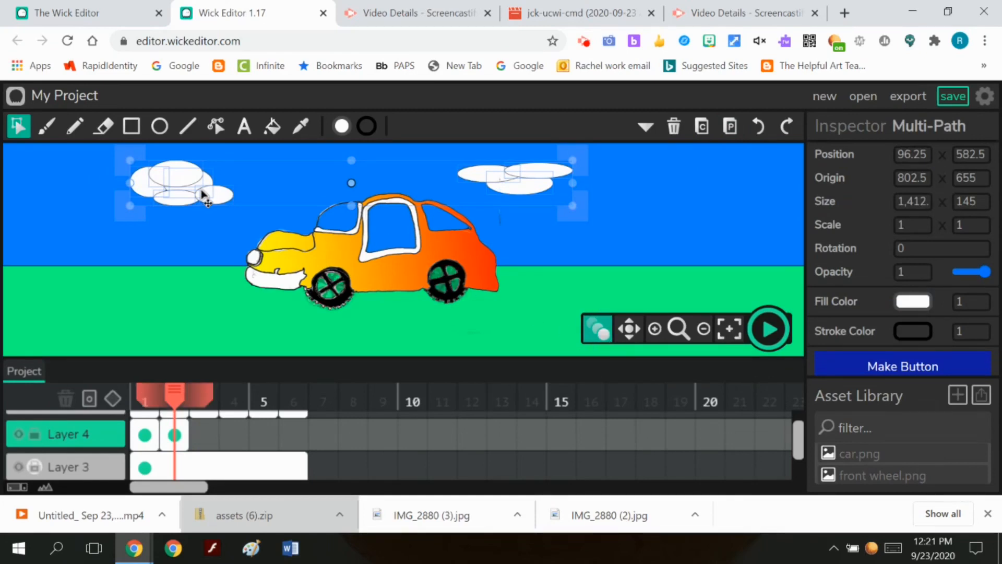
pyautogui.click(269, 171)
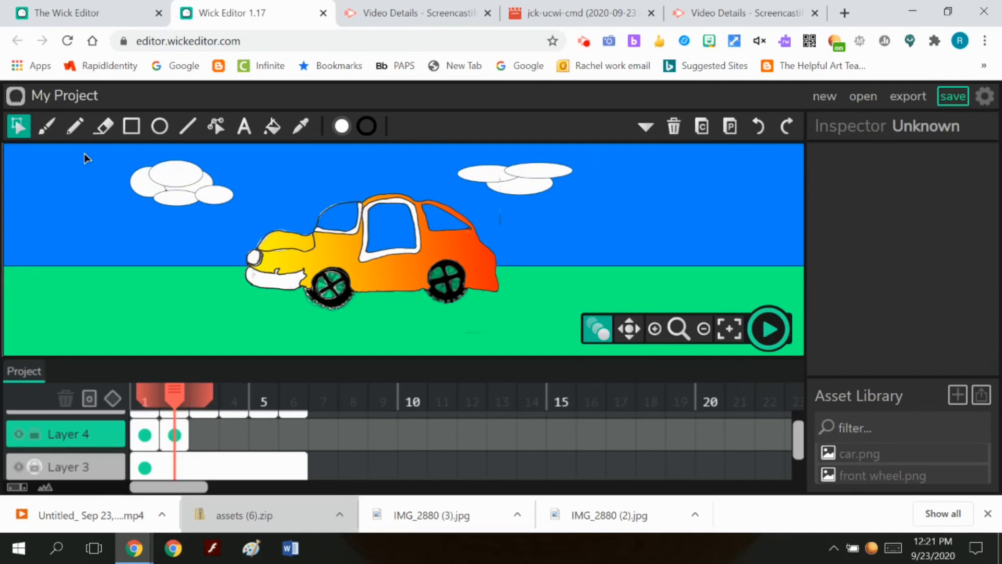
pyautogui.moveTo(83, 153); pyautogui.dragTo(595, 199)
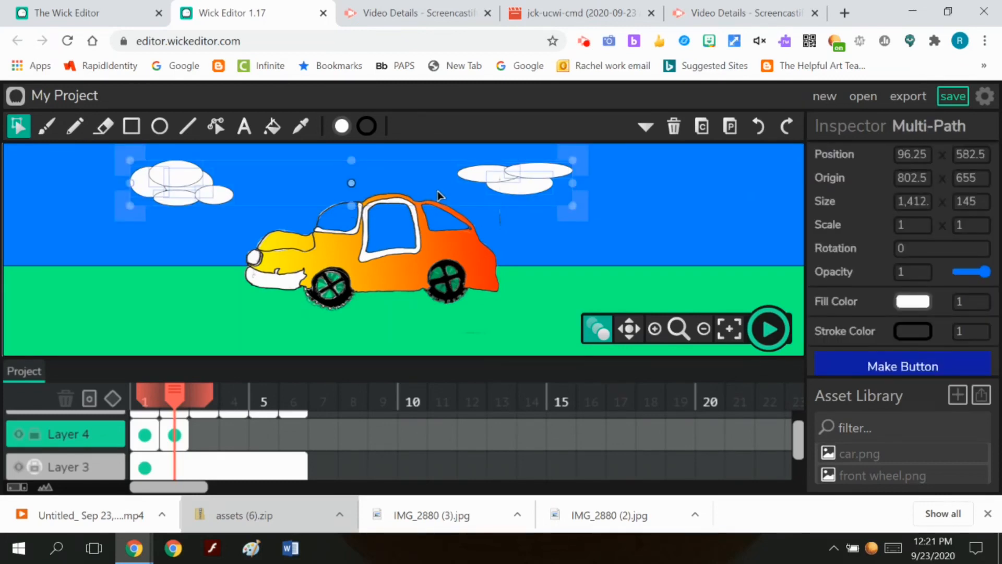
pyautogui.click(421, 180)
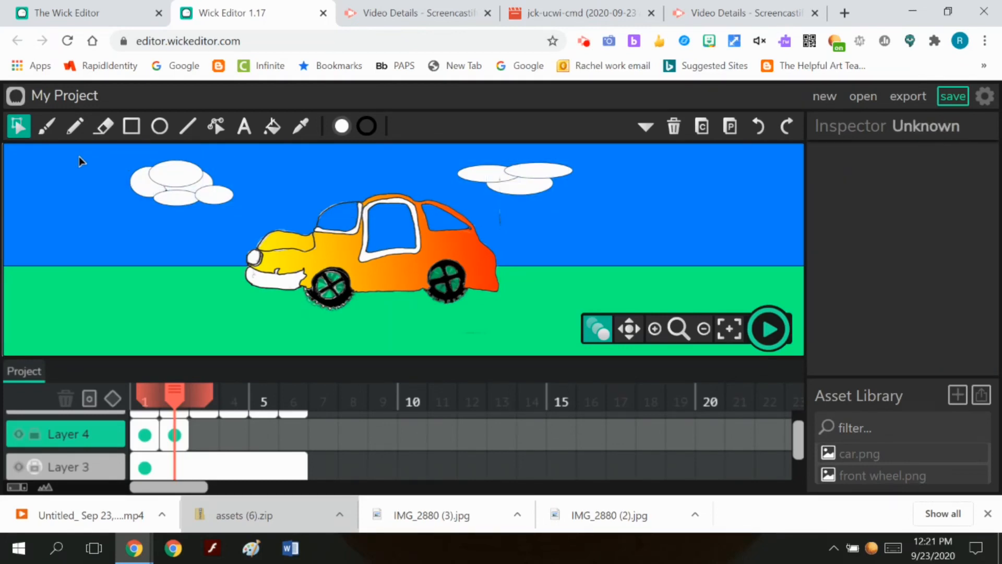
pyautogui.moveTo(79, 161); pyautogui.dragTo(601, 212)
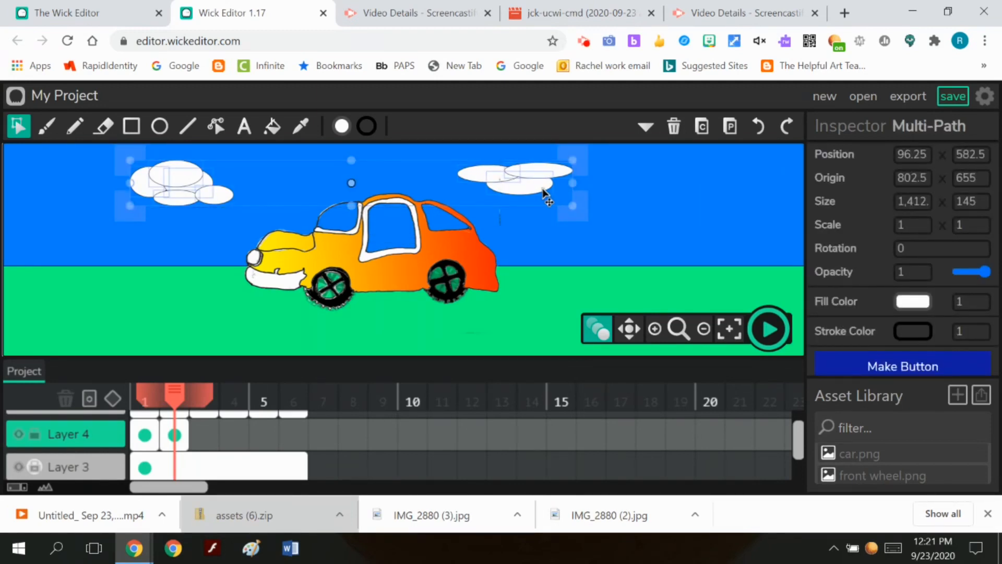
pyautogui.moveTo(540, 188); pyautogui.dragTo(566, 185)
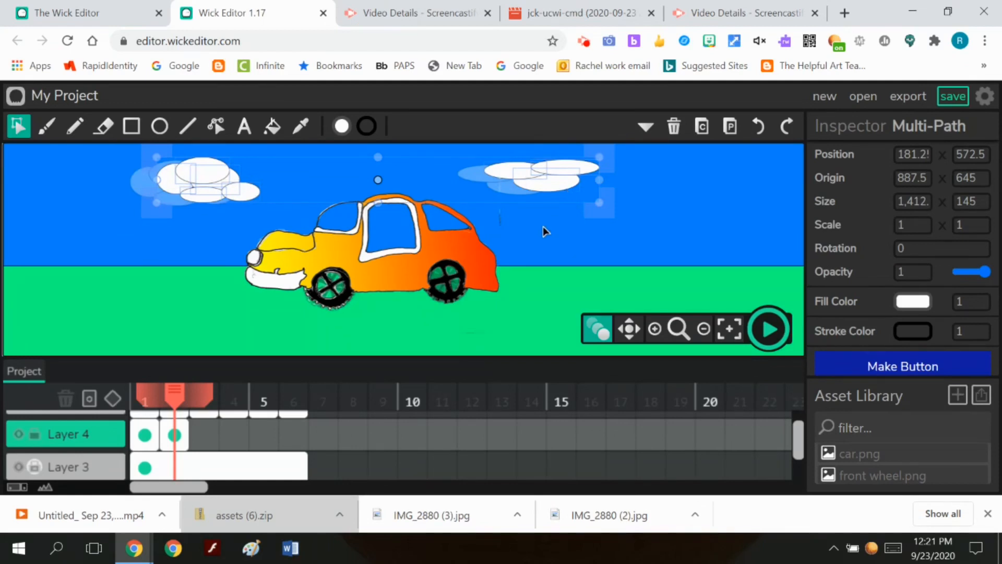
# Copy the shifted clouds into a new frame 3 on Layer 4 and move them right to about position 309, 593
pyautogui.click(702, 126)
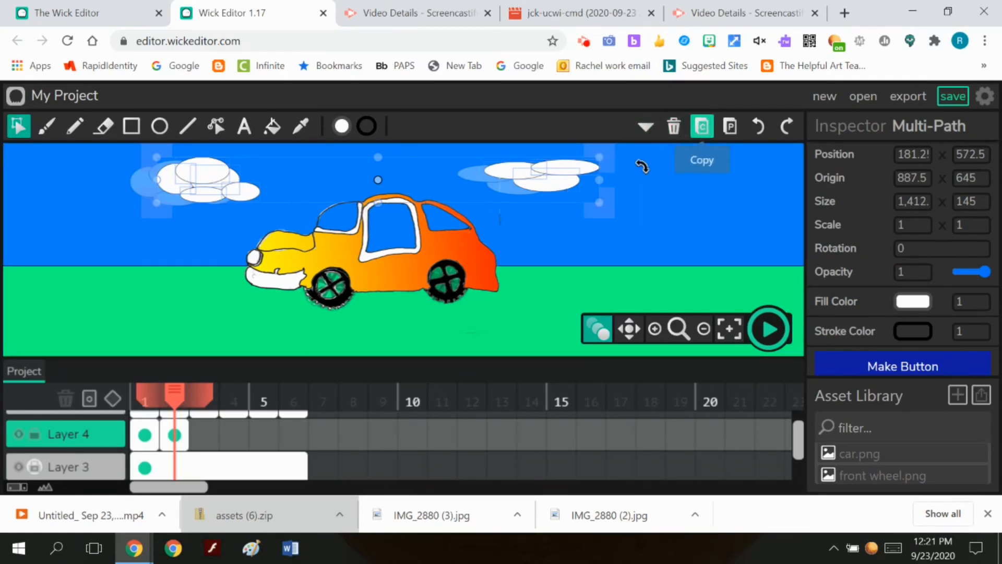
pyautogui.click(205, 434)
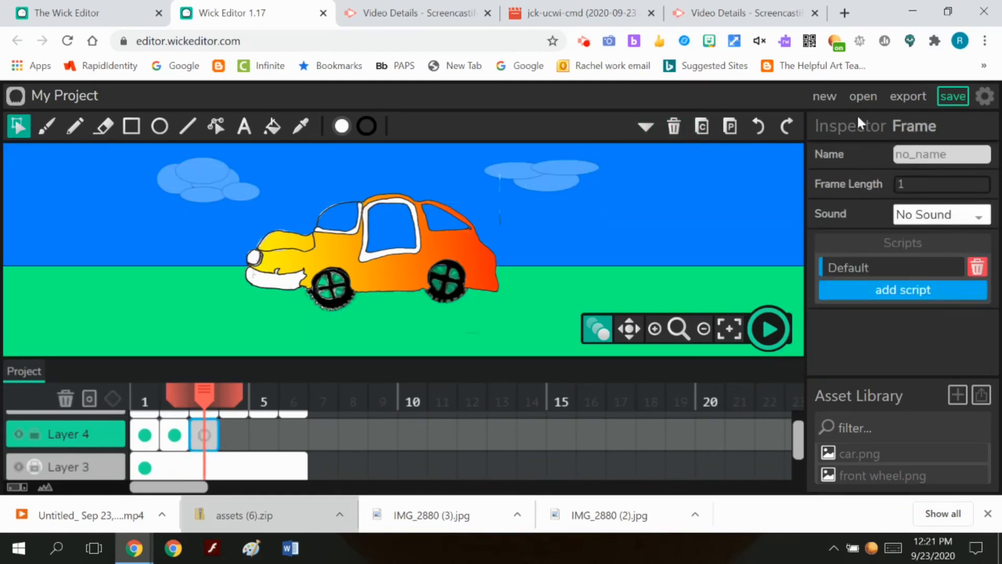
pyautogui.click(730, 125)
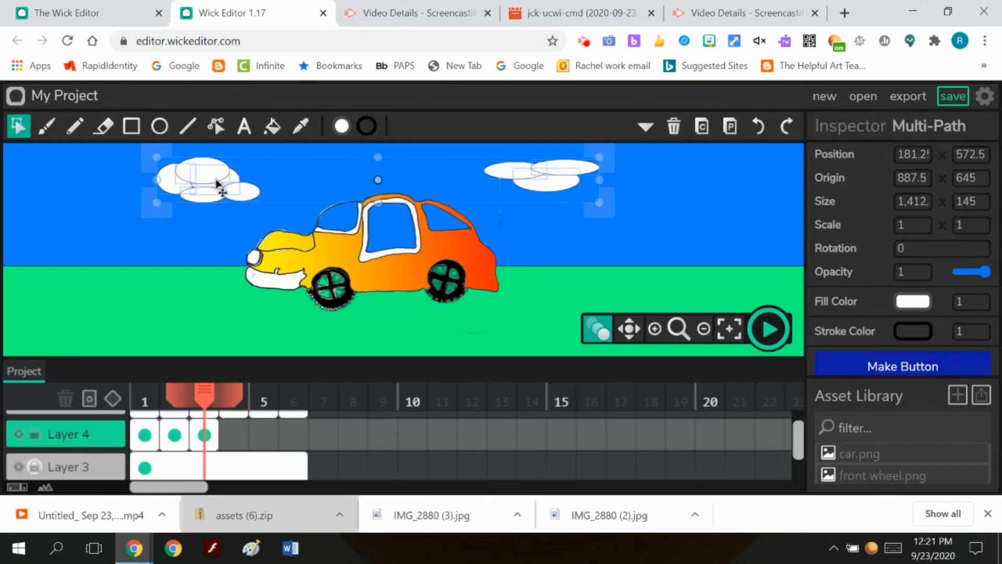
pyautogui.moveTo(217, 182); pyautogui.dragTo(282, 193)
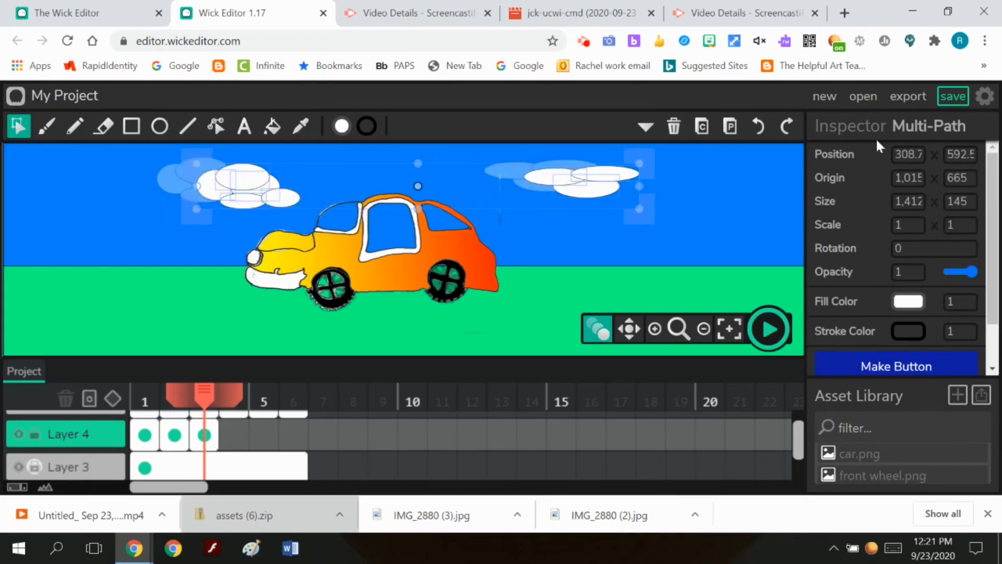
# Add frame 4 on Layer 4, paste the clouds, and move them right and down to about position 489, 638
pyautogui.click(245, 436)
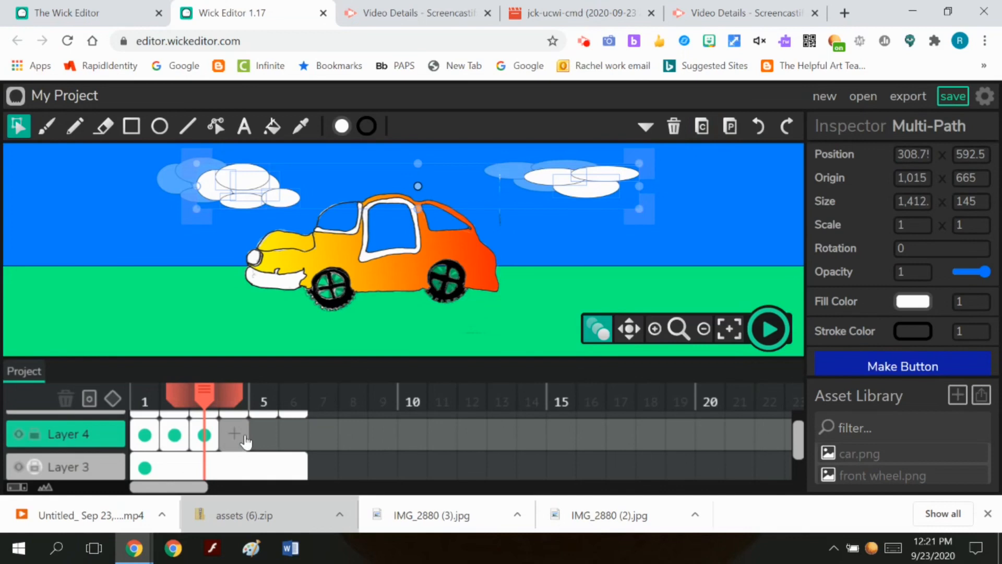
pyautogui.click(730, 126)
pyautogui.moveTo(287, 192); pyautogui.dragTo(312, 199)
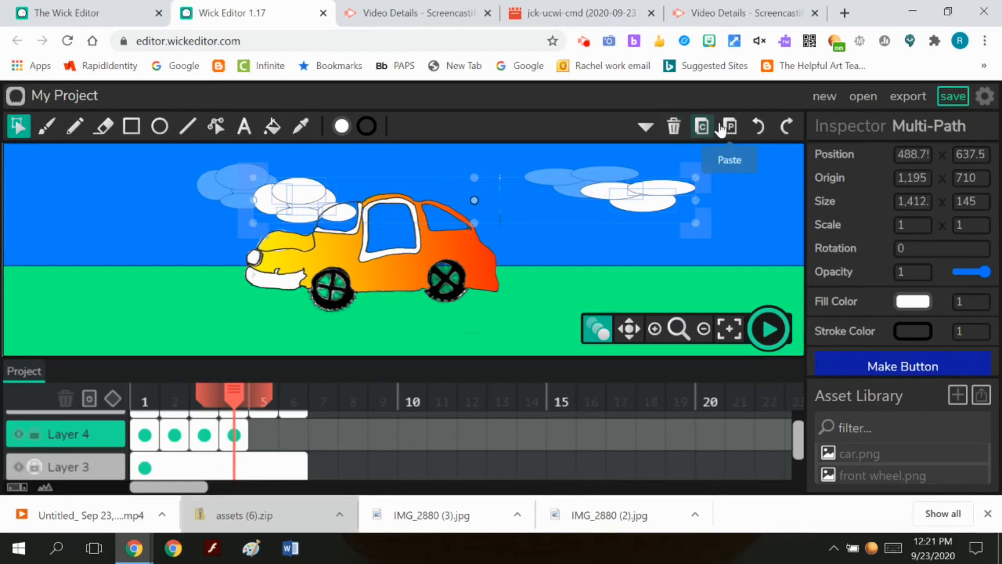
# Copy frame 4's clouds into a new frame 5 on Layer 4 and move them to about position 666, 668
pyautogui.click(701, 126)
pyautogui.click(265, 434)
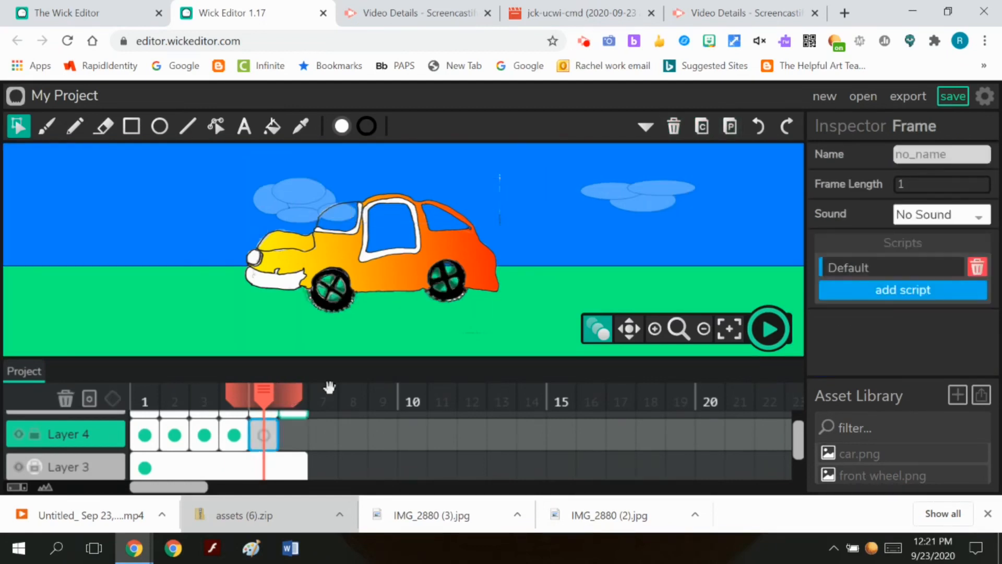
pyautogui.click(731, 128)
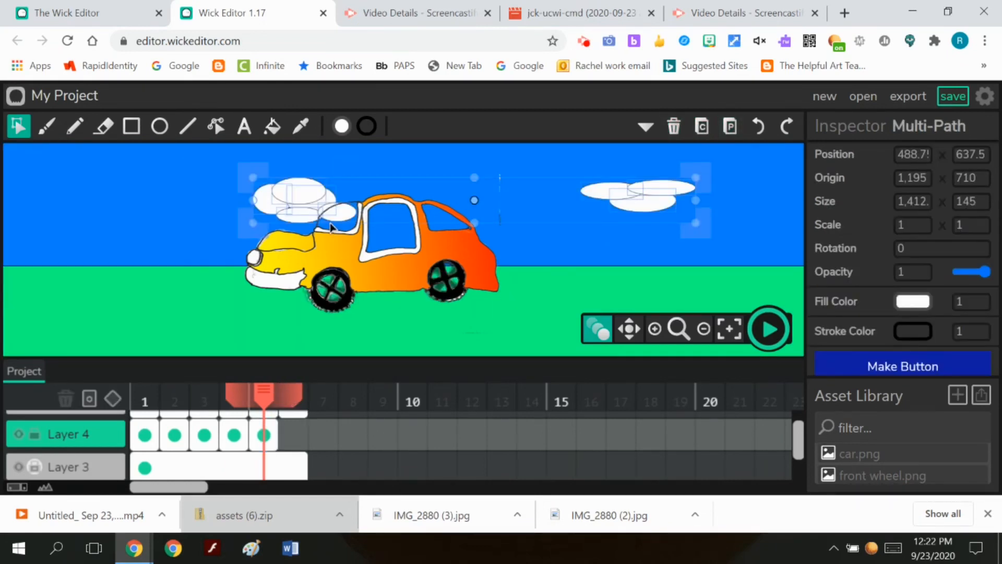
pyautogui.moveTo(365, 212); pyautogui.dragTo(422, 221)
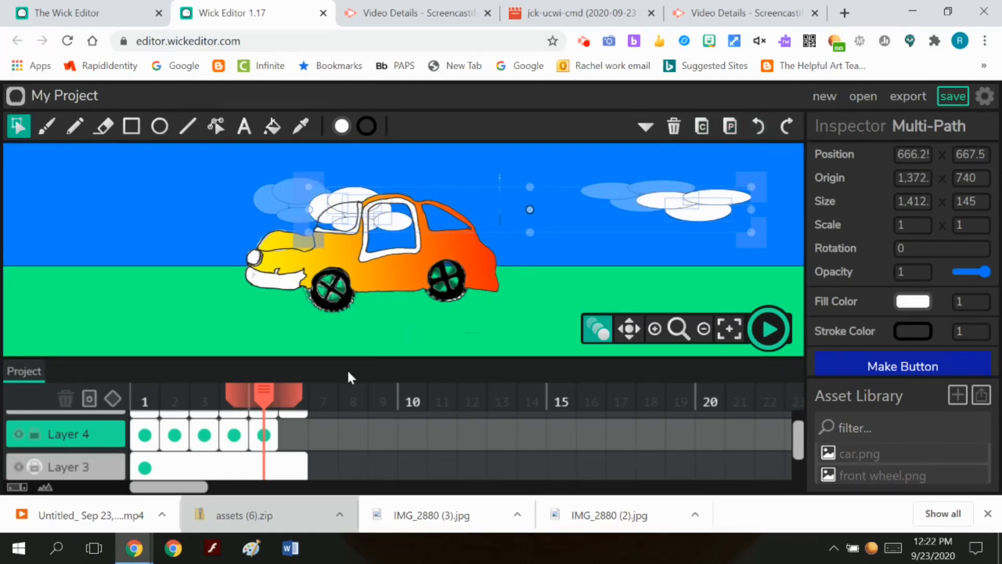
# Add frame 6 on Layer 4, paste the clouds, and move them right to about position 831, 663
pyautogui.click(300, 438)
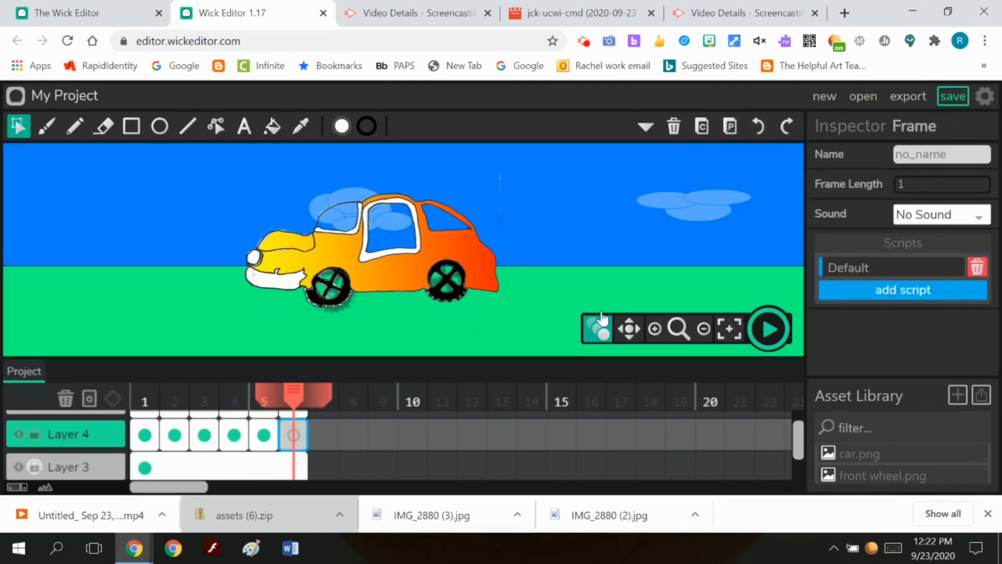
pyautogui.click(727, 134)
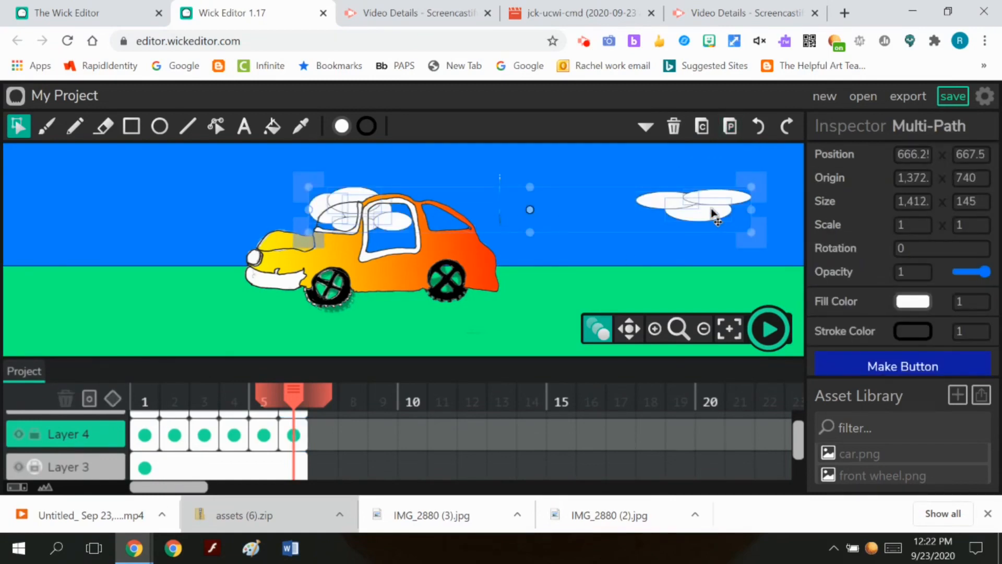
pyautogui.moveTo(711, 210); pyautogui.dragTo(763, 209)
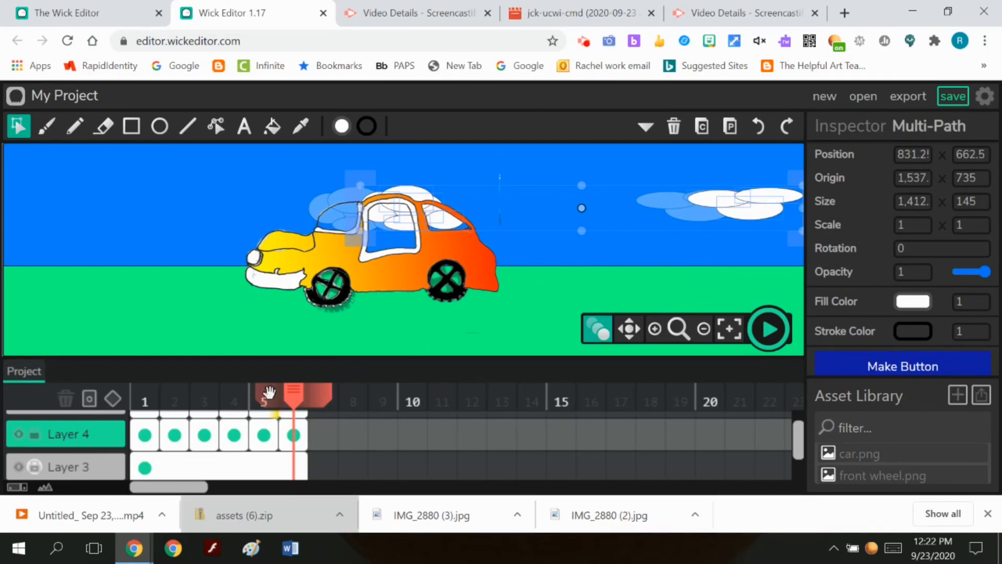
# Preview the six-frame animation from frame 1 to check the moving clouds and wheels, and stop playback
pyautogui.moveTo(294, 396); pyautogui.dragTo(70, 402)
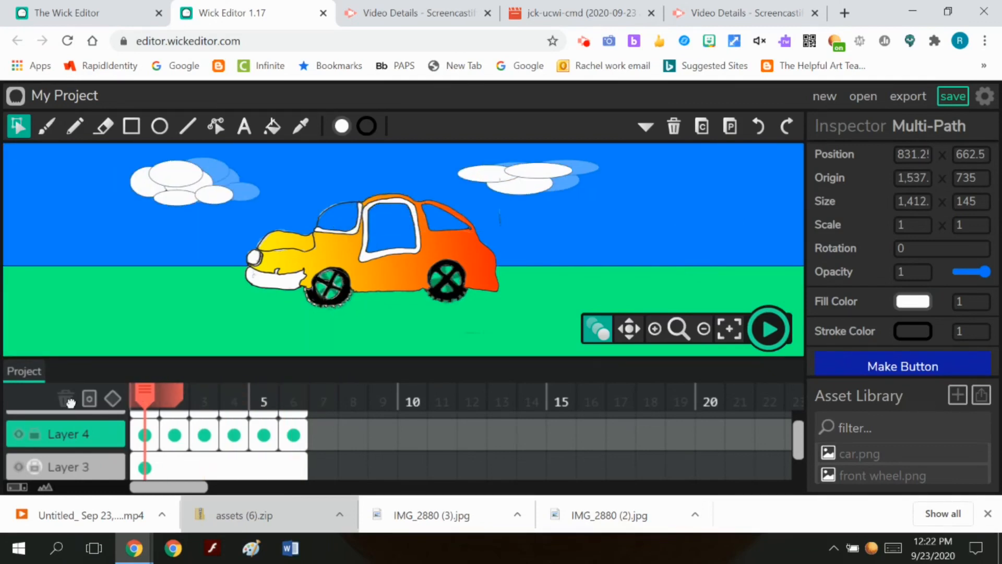
pyautogui.click(770, 329)
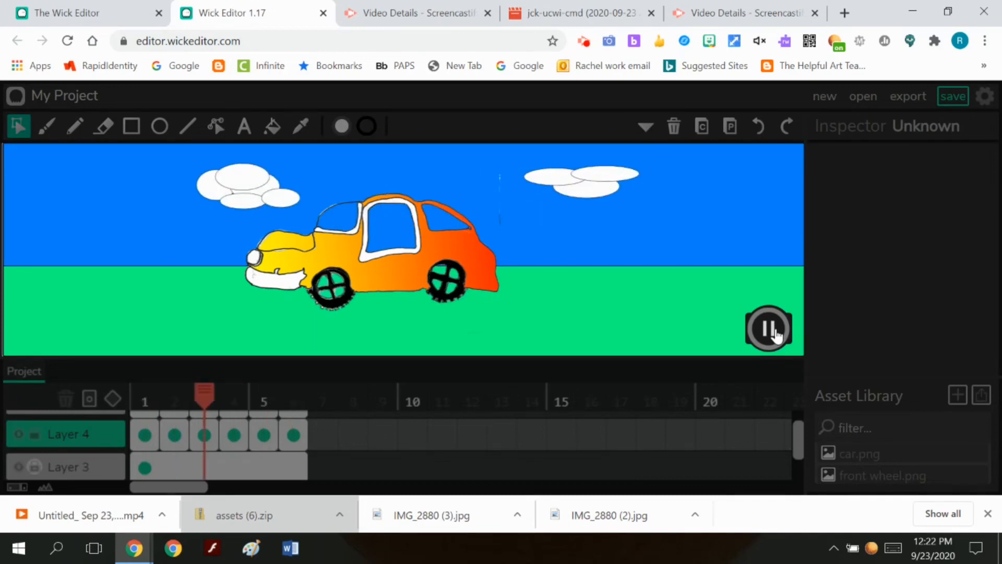
pyautogui.click(776, 334)
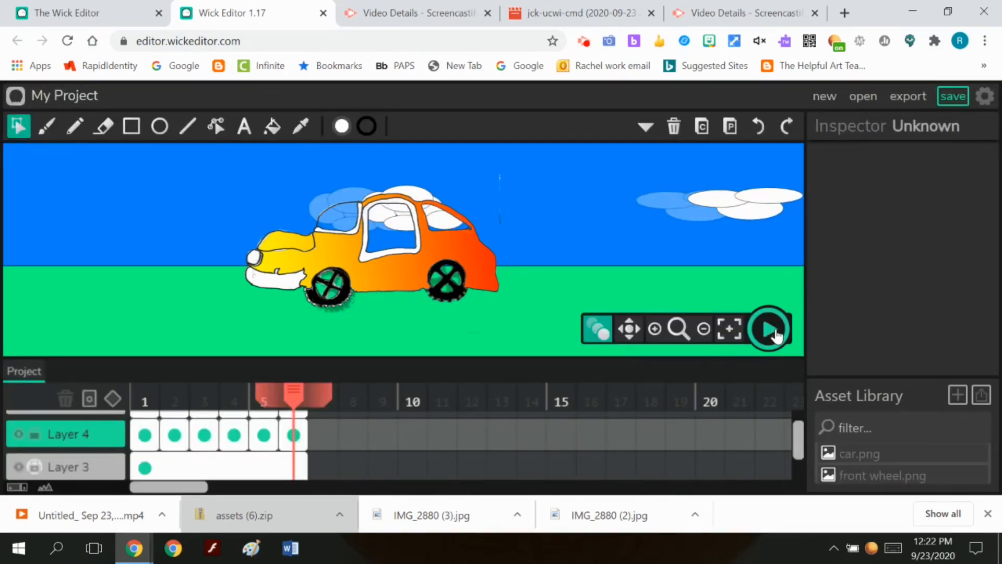
# Save the project as a .wick file
pyautogui.click(953, 98)
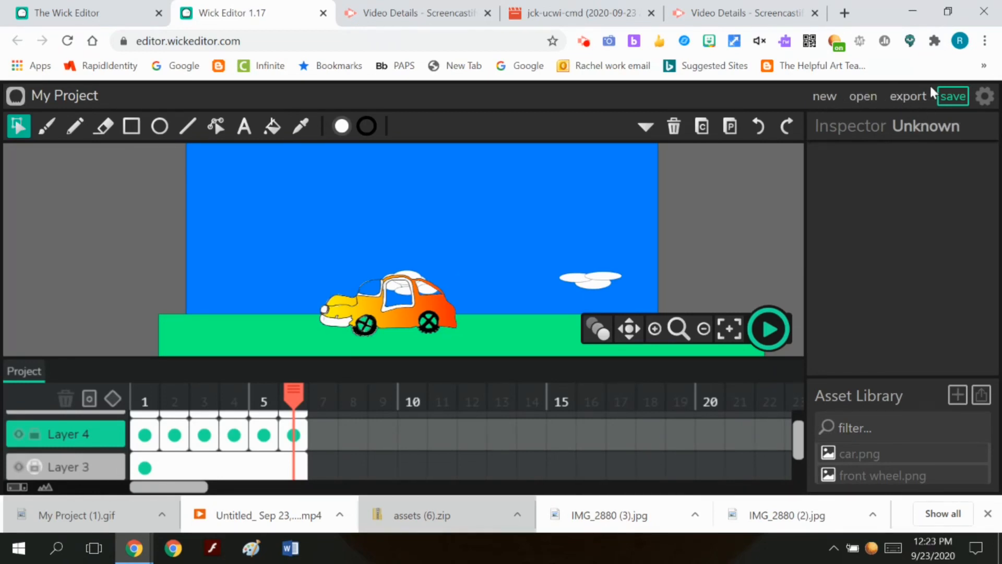
pyautogui.click(946, 98)
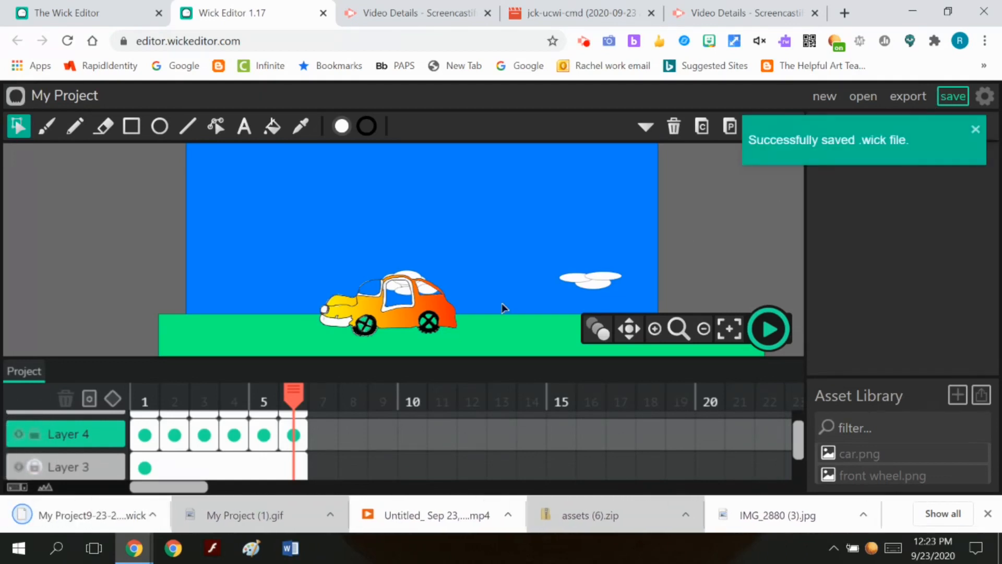